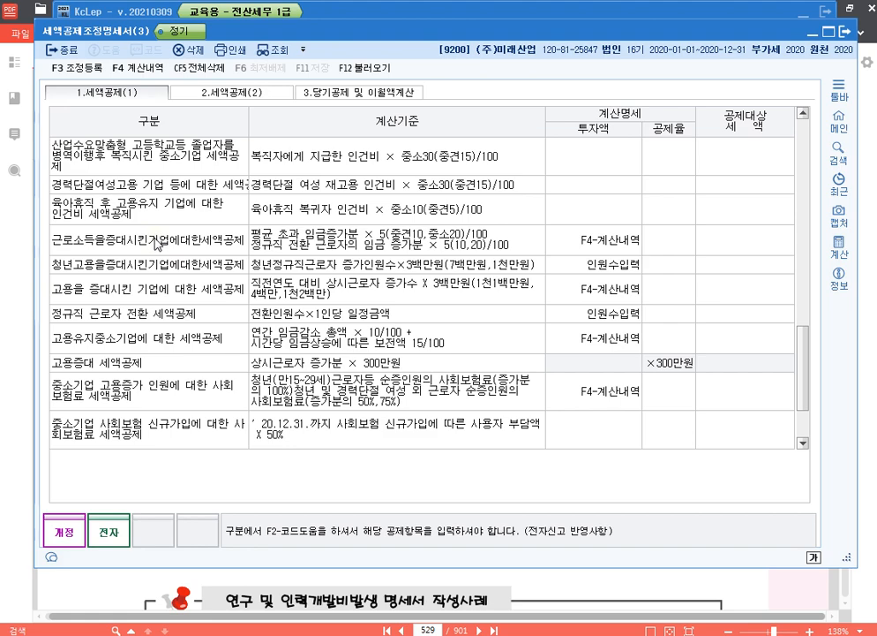
Examine the employment-related credit rows, from 육아휴직 후 고용유지 기업 down to 중소기업 고용증가 인원 사회보험료 세액공제
{"action": "left_click", "coordinate": [91, 250]}
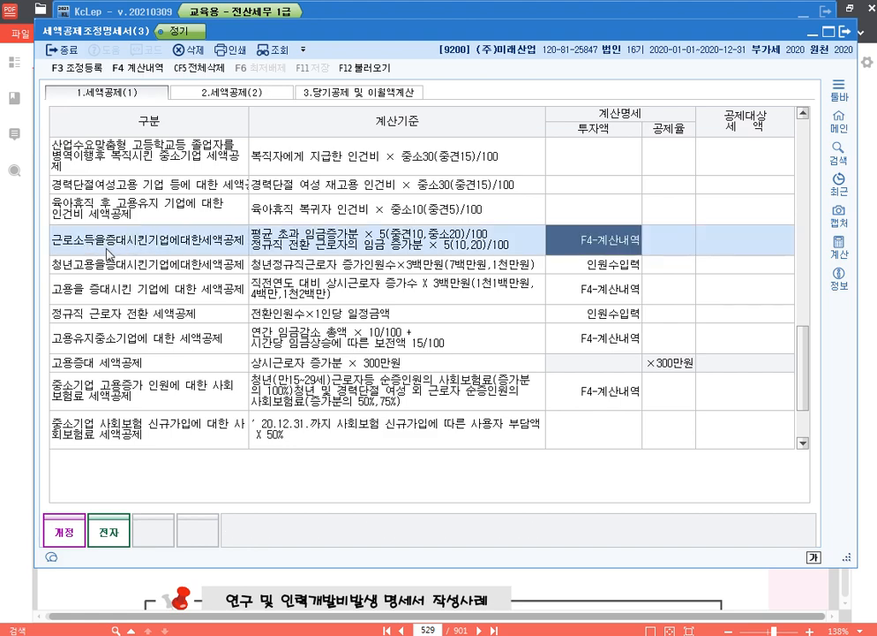
{"action": "left_click", "coordinate": [150, 270]}
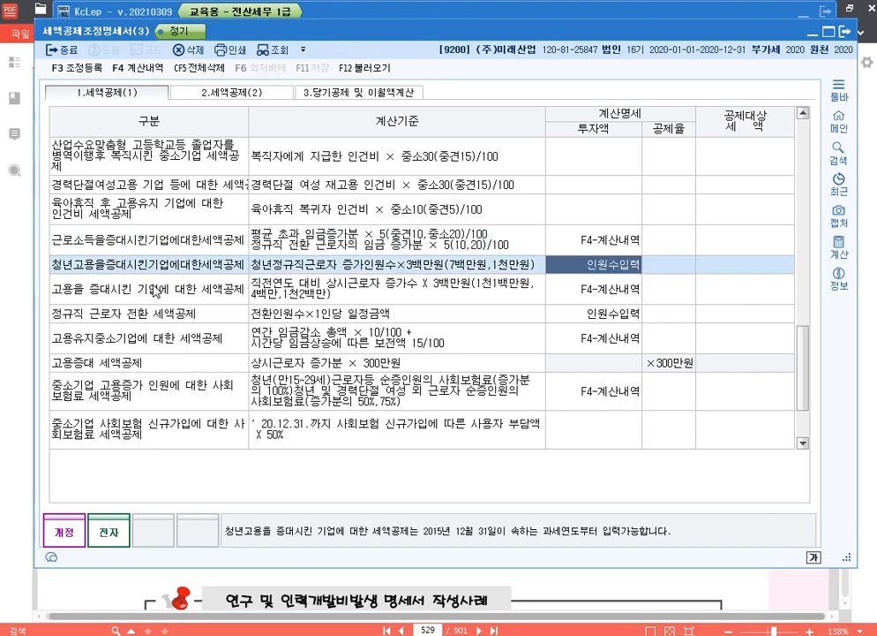
{"action": "left_click", "coordinate": [146, 290]}
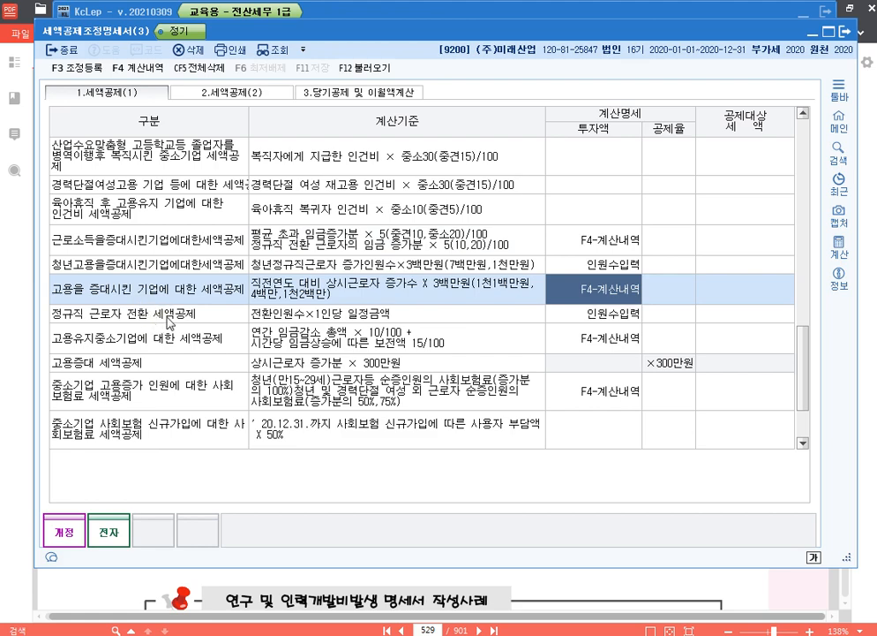
{"action": "left_click", "coordinate": [159, 318]}
{"action": "left_click", "coordinate": [168, 348]}
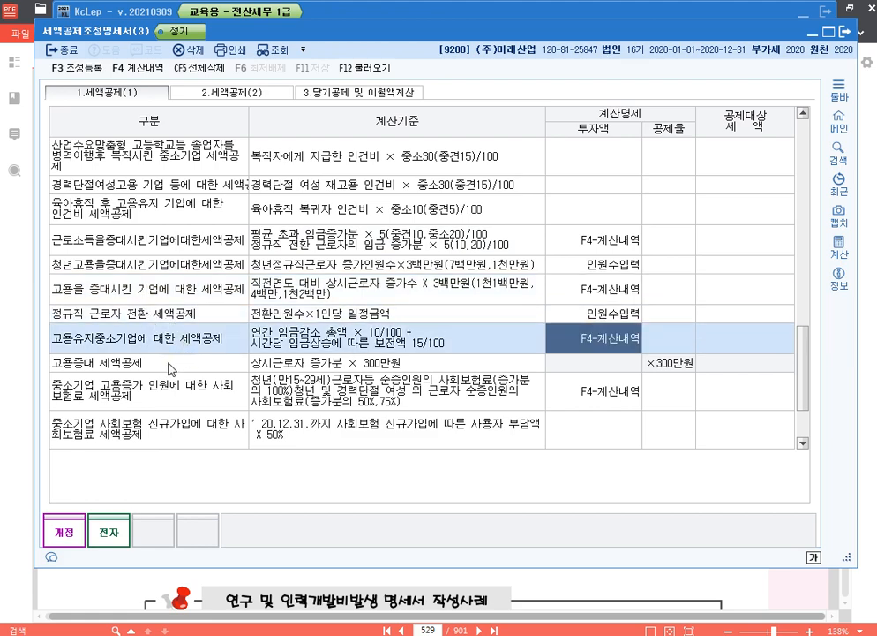
{"action": "left_click", "coordinate": [169, 364]}
{"action": "left_click", "coordinate": [182, 332]}
{"action": "left_click", "coordinate": [199, 243]}
{"action": "left_click", "coordinate": [191, 316]}
{"action": "left_click", "coordinate": [185, 389]}
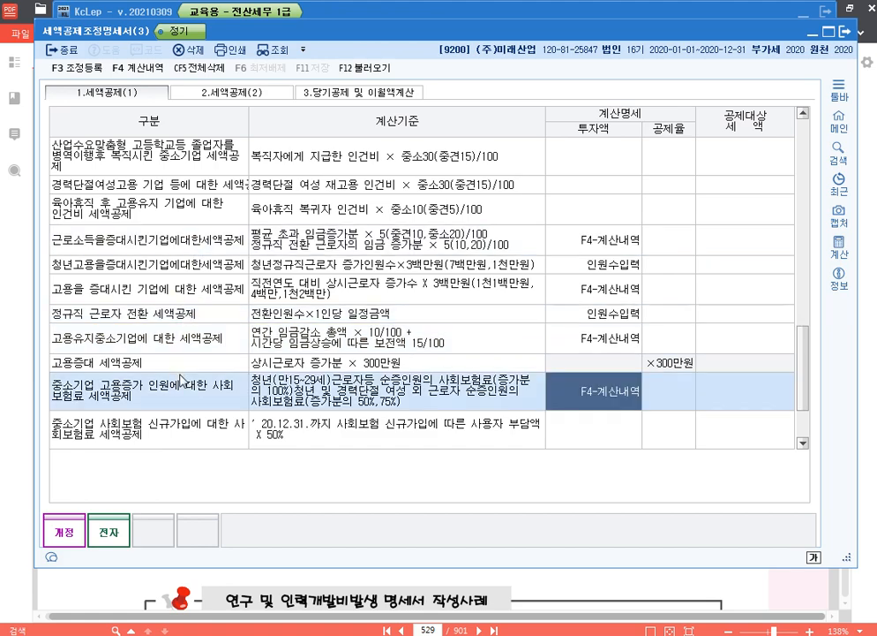
{"action": "left_click", "coordinate": [194, 265]}
{"action": "left_click", "coordinate": [152, 210]}
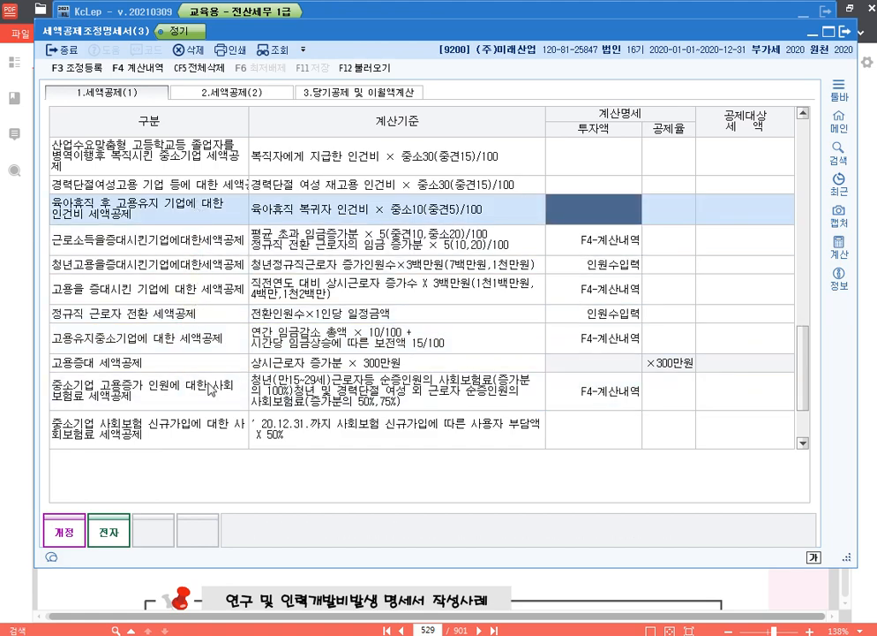
View the calculation details for 고용을 증대시킨 기업에 대한 세액공제, closing them without entering anything
{"action": "left_click", "coordinate": [580, 295]}
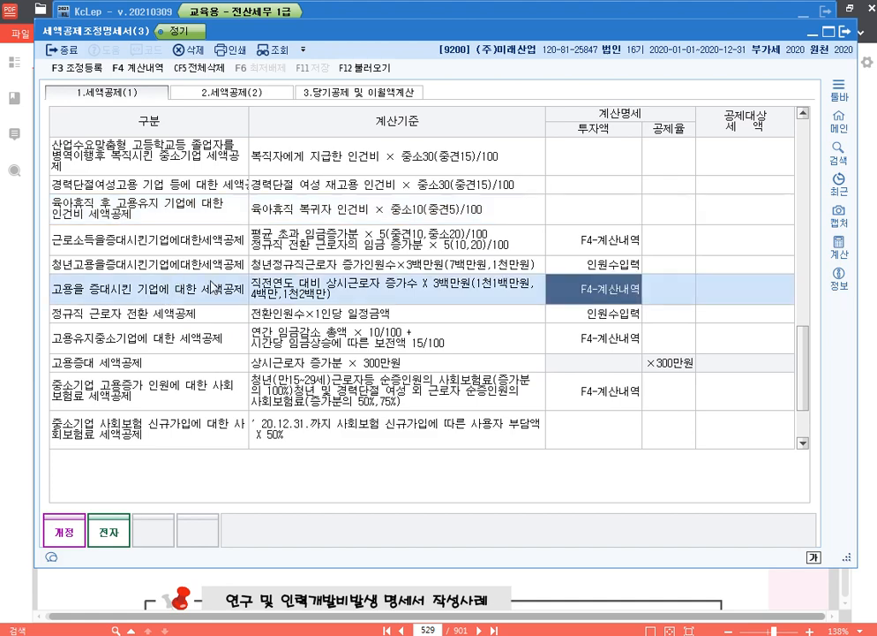
{"action": "left_click", "coordinate": [711, 291]}
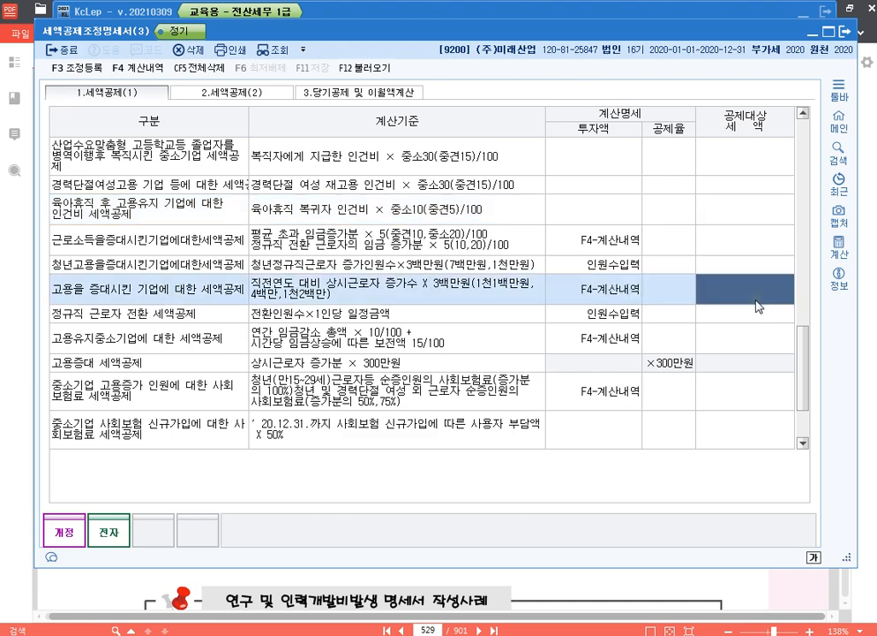
{"action": "key", "text": "F4"}
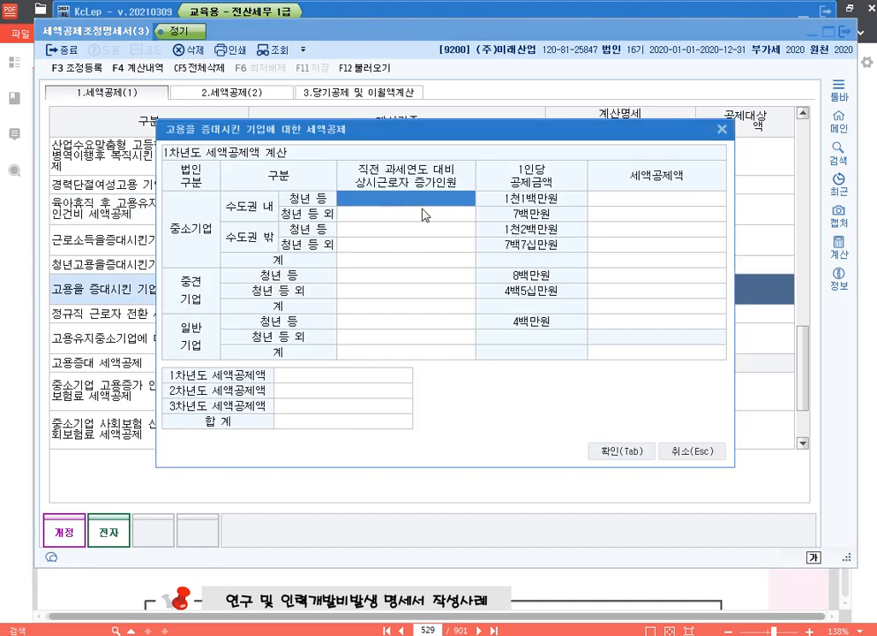
{"action": "left_click", "coordinate": [704, 452]}
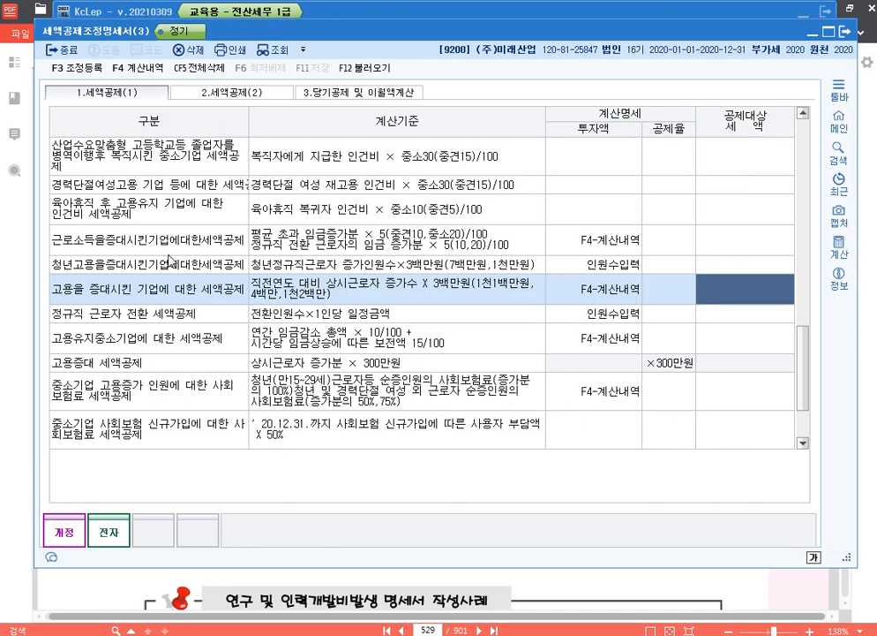
Look through the credit list between the employment credits and the first row, 중소기업 등 투자세액공제
{"action": "scroll", "coordinate": [176, 260], "scroll_direction": "up", "scroll_amount": 3}
{"action": "scroll", "coordinate": [176, 260], "scroll_direction": "down", "scroll_amount": 1}
{"action": "scroll", "coordinate": [177, 260], "scroll_direction": "up", "scroll_amount": 1}
{"action": "scroll", "coordinate": [176, 259], "scroll_direction": "up", "scroll_amount": 3}
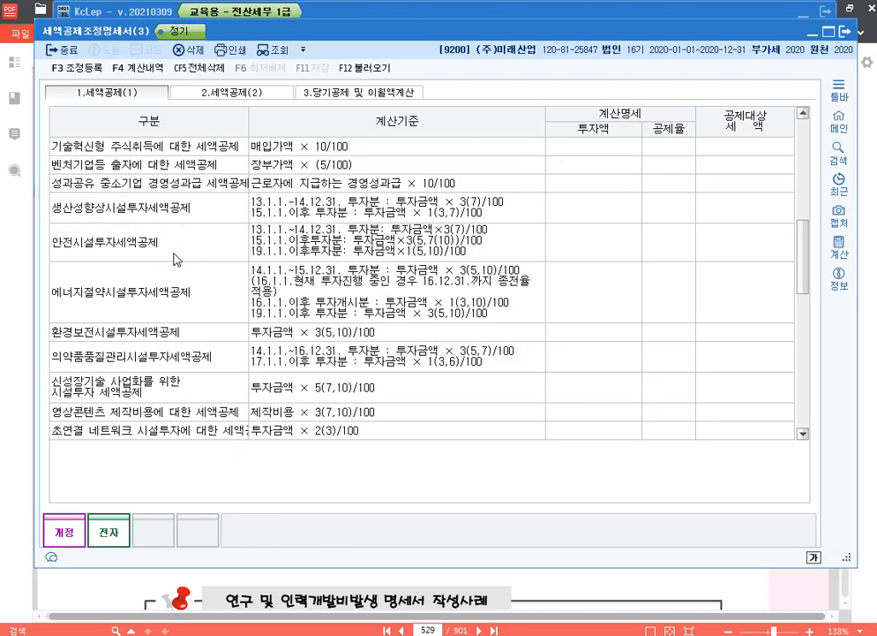
{"action": "scroll", "coordinate": [179, 257], "scroll_direction": "up", "scroll_amount": 5}
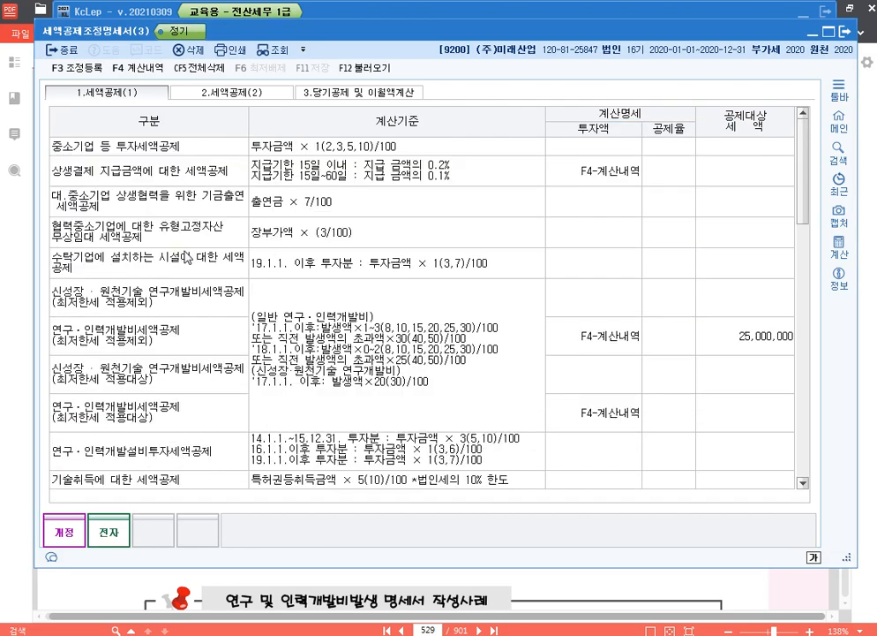
{"action": "scroll", "coordinate": [162, 284], "scroll_direction": "down", "scroll_amount": 12}
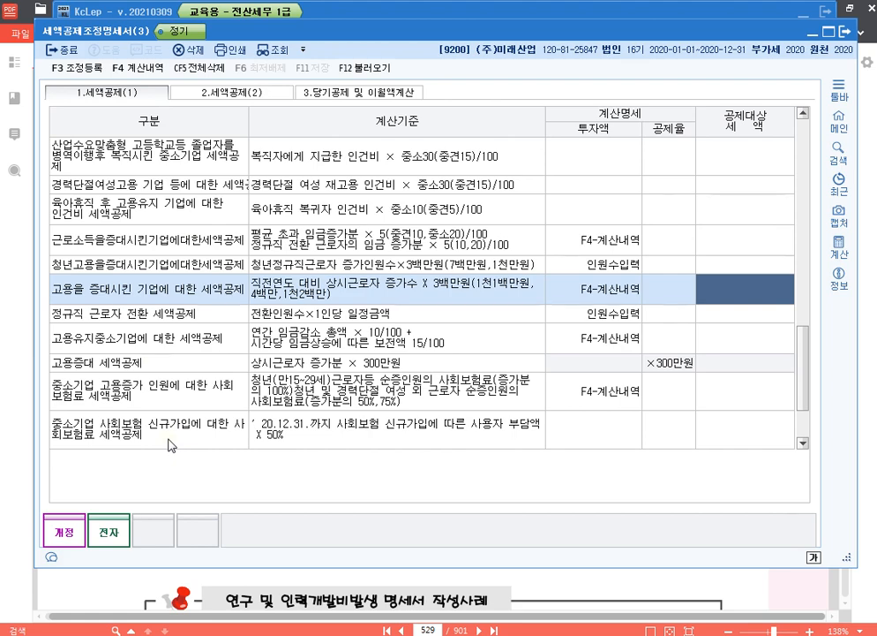
{"action": "scroll", "coordinate": [146, 332], "scroll_direction": "up", "scroll_amount": 10}
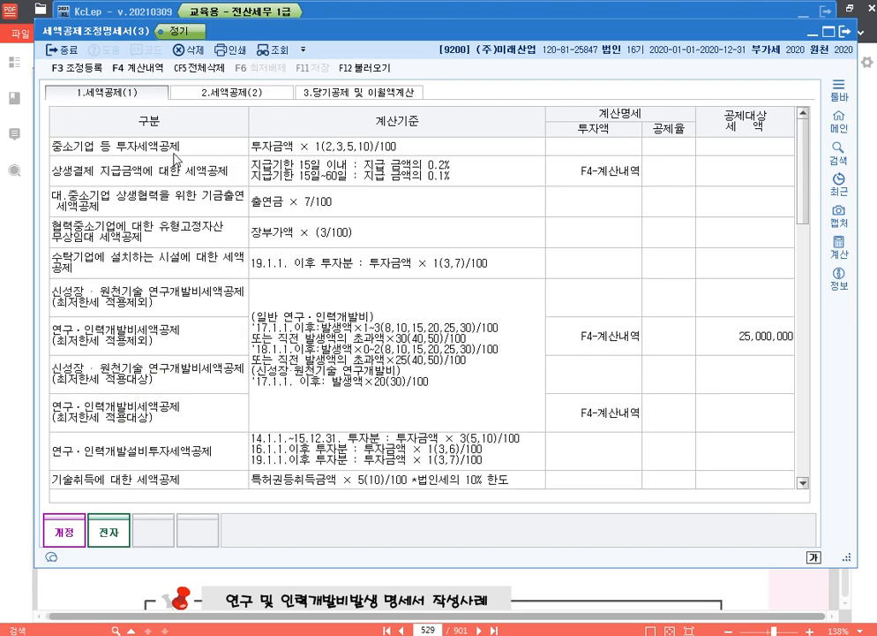
Enter an investment amount of 100,000,000 and a 3% credit rate for 중소기업 등 투자세액공제
{"action": "left_click", "coordinate": [175, 154]}
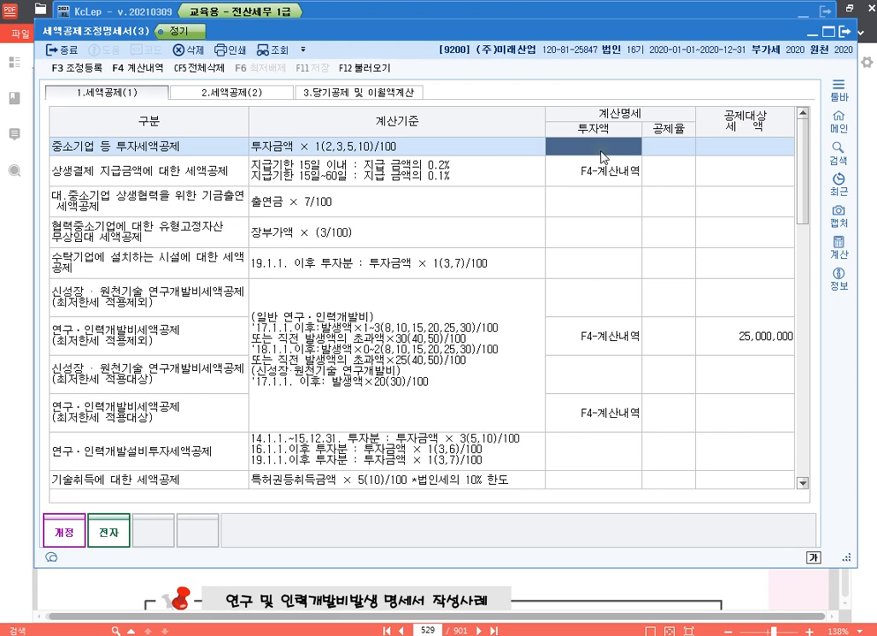
{"action": "type", "text": "100,000,000"}
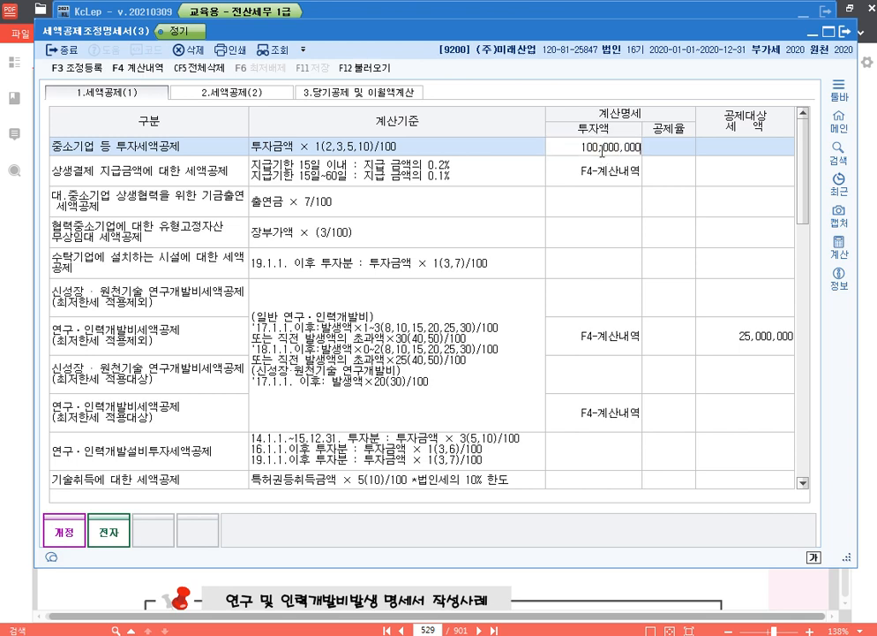
{"action": "key", "text": "Return"}
{"action": "key", "text": "3"}
{"action": "key", "text": "Return"}
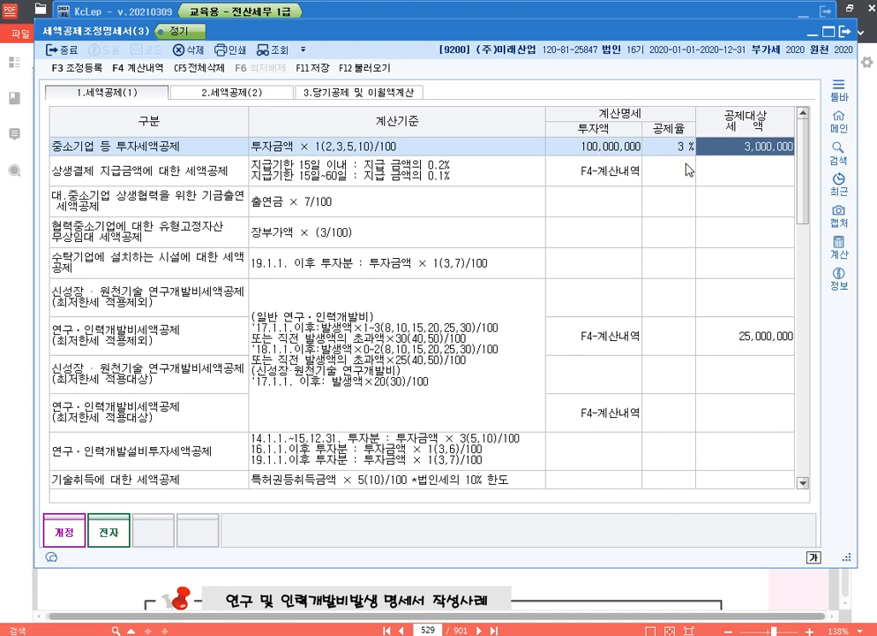
Clear the investment amount and credit rate of 중소기업 등 투자세액공제
{"action": "left_click", "coordinate": [564, 151]}
{"action": "type", "text": "0"}
{"action": "key", "text": "Return"}
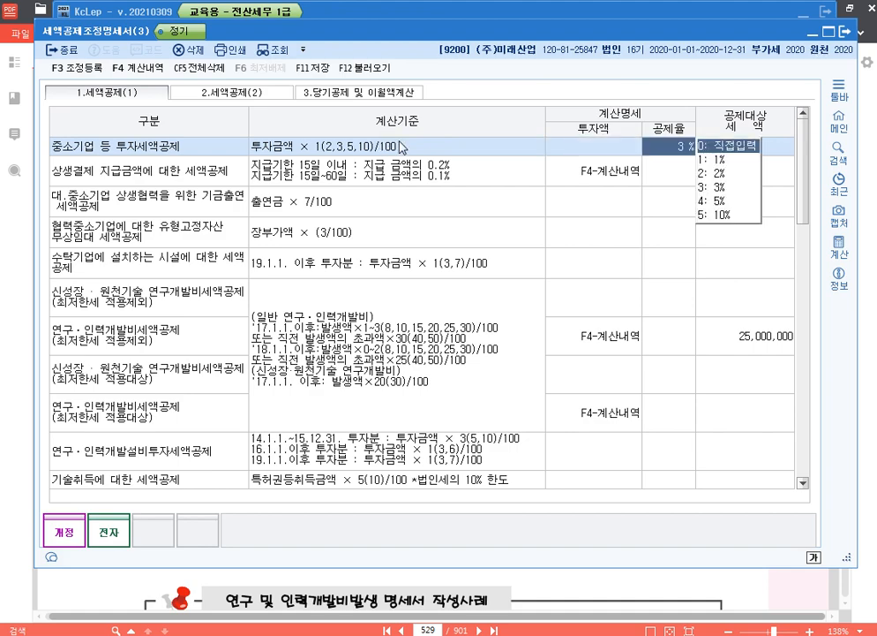
{"action": "key", "text": "BackSpace"}
Switch to the textbook in 알PDF and examine the 세액공제 table on page 525
{"action": "left_click", "coordinate": [872, 408]}
{"action": "scroll", "coordinate": [515, 368], "scroll_direction": "up", "scroll_amount": 6}
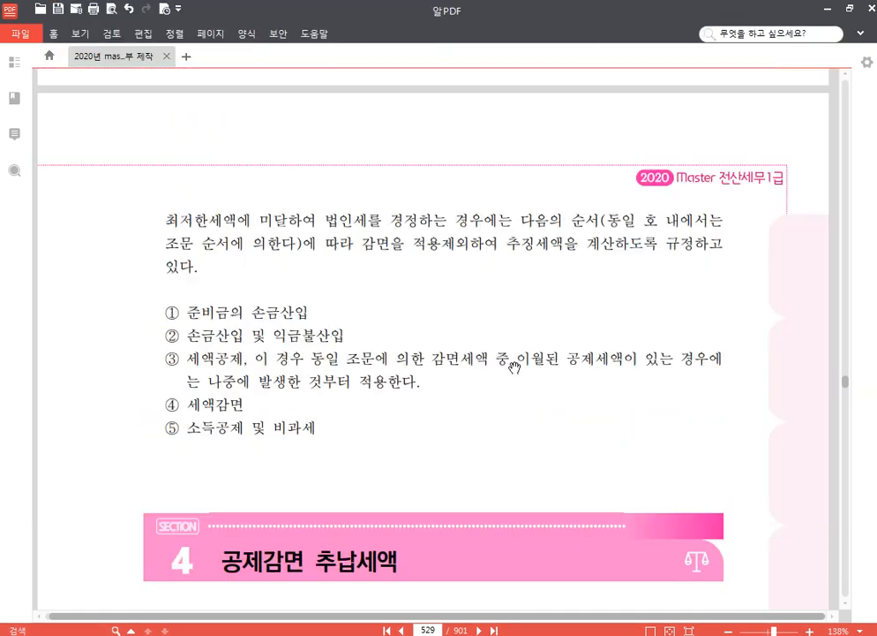
{"action": "scroll", "coordinate": [533, 340], "scroll_direction": "up", "scroll_amount": 15}
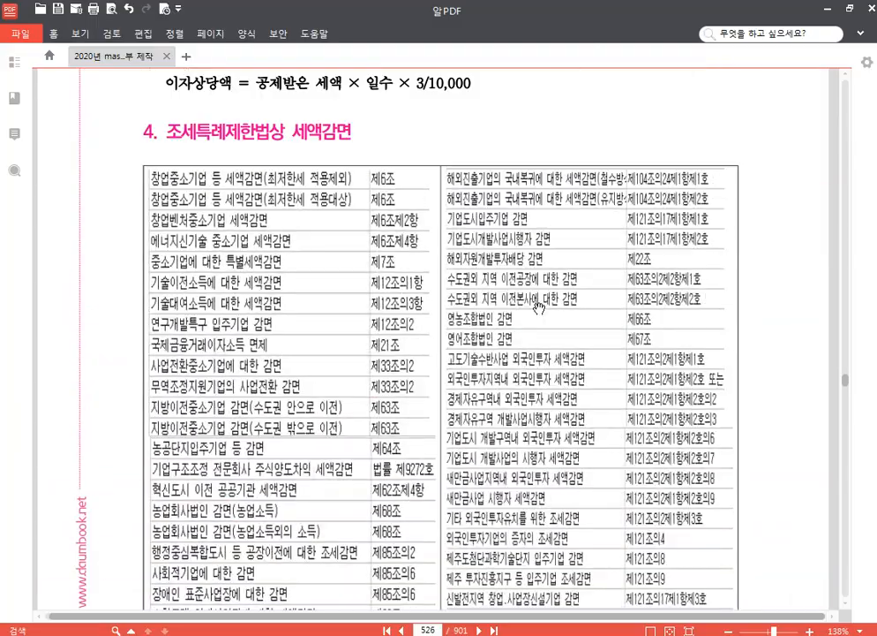
{"action": "scroll", "coordinate": [538, 308], "scroll_direction": "up", "scroll_amount": 6}
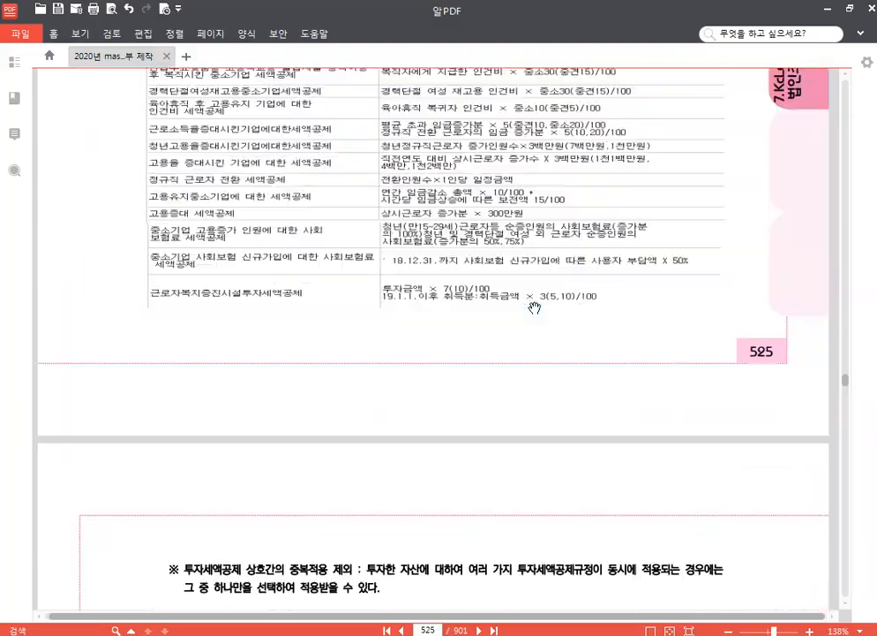
{"action": "scroll", "coordinate": [535, 307], "scroll_direction": "up", "scroll_amount": 8}
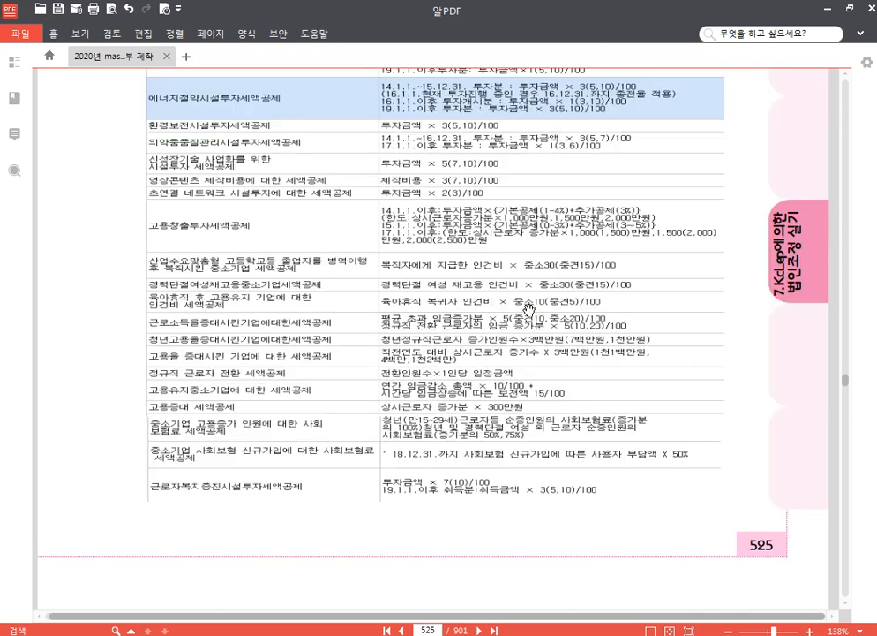
{"action": "scroll", "coordinate": [529, 310], "scroll_direction": "up", "scroll_amount": 2}
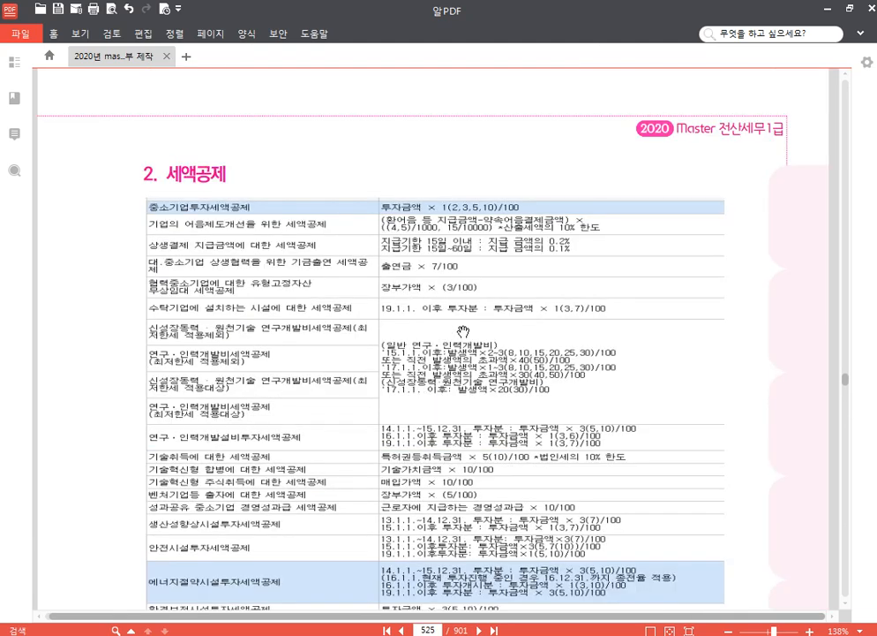
{"action": "scroll", "coordinate": [403, 345], "scroll_direction": "down", "scroll_amount": 2}
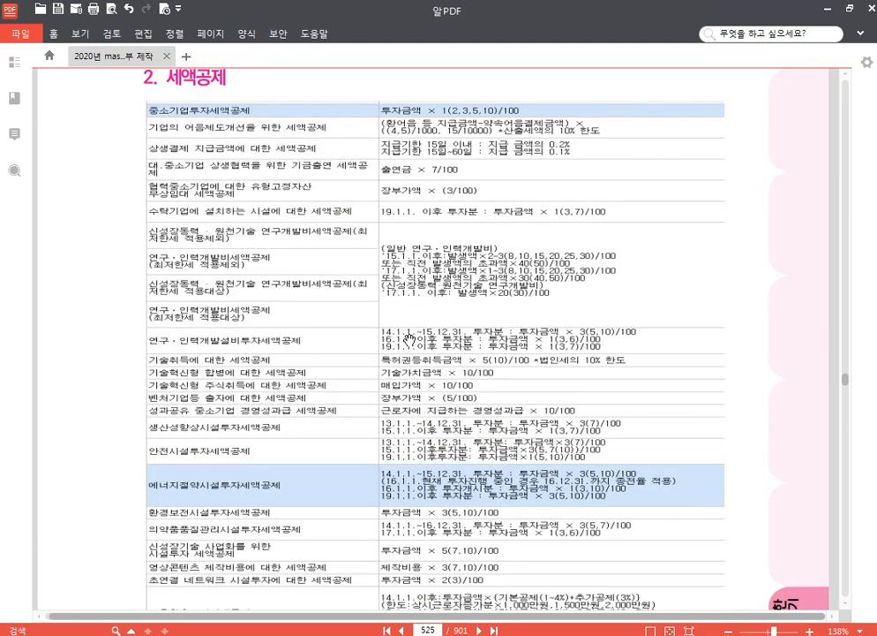
{"action": "scroll", "coordinate": [485, 245], "scroll_direction": "up", "scroll_amount": 2}
{"action": "scroll", "coordinate": [485, 246], "scroll_direction": "down", "scroll_amount": 2}
Compare the credit list in KcLep with the textbook's 세액공제 table in 알PDF
{"action": "key", "text": "alt+Tab"}
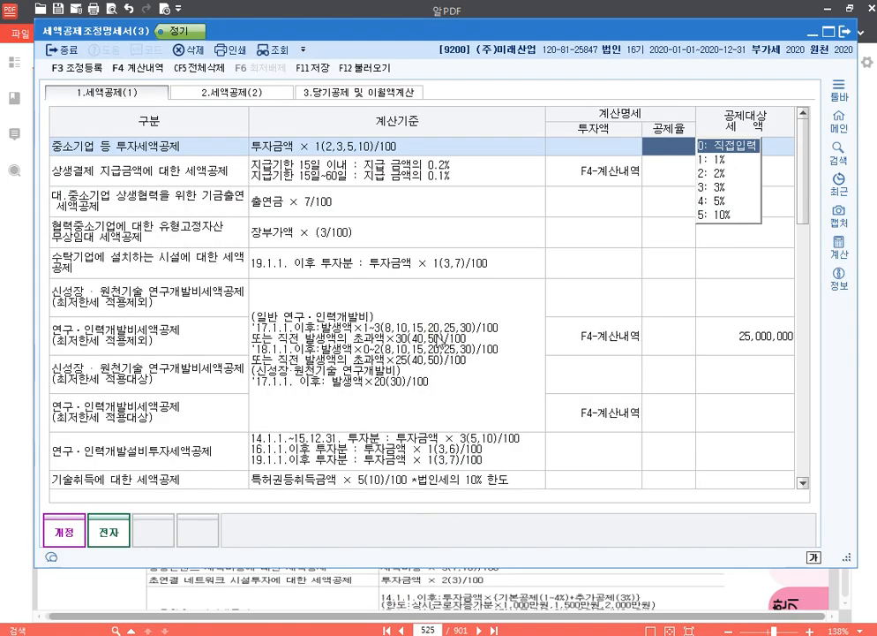
{"action": "scroll", "coordinate": [453, 331], "scroll_direction": "down", "scroll_amount": 8}
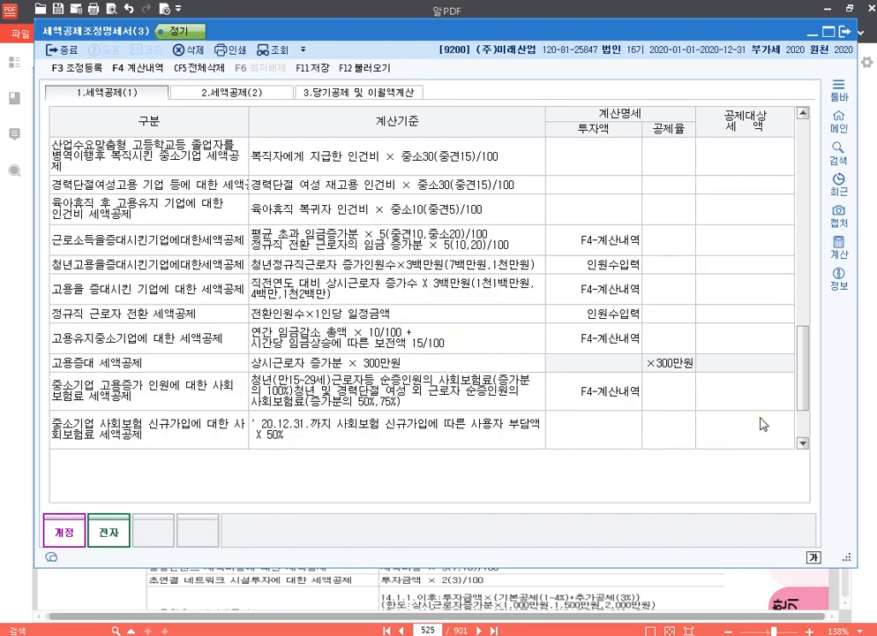
{"action": "key", "text": "alt+Tab"}
{"action": "scroll", "coordinate": [552, 365], "scroll_direction": "down", "scroll_amount": 5}
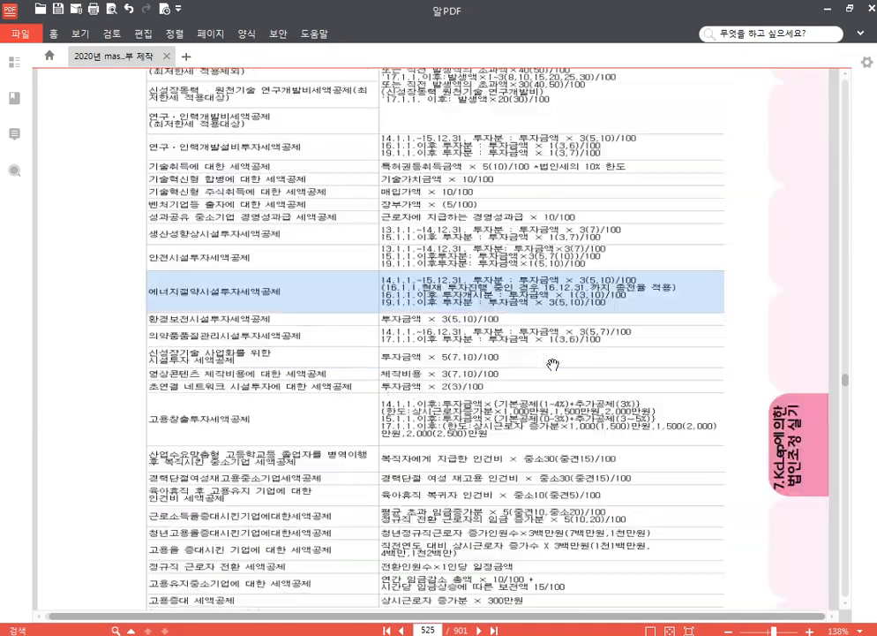
{"action": "scroll", "coordinate": [553, 365], "scroll_direction": "up", "scroll_amount": 5}
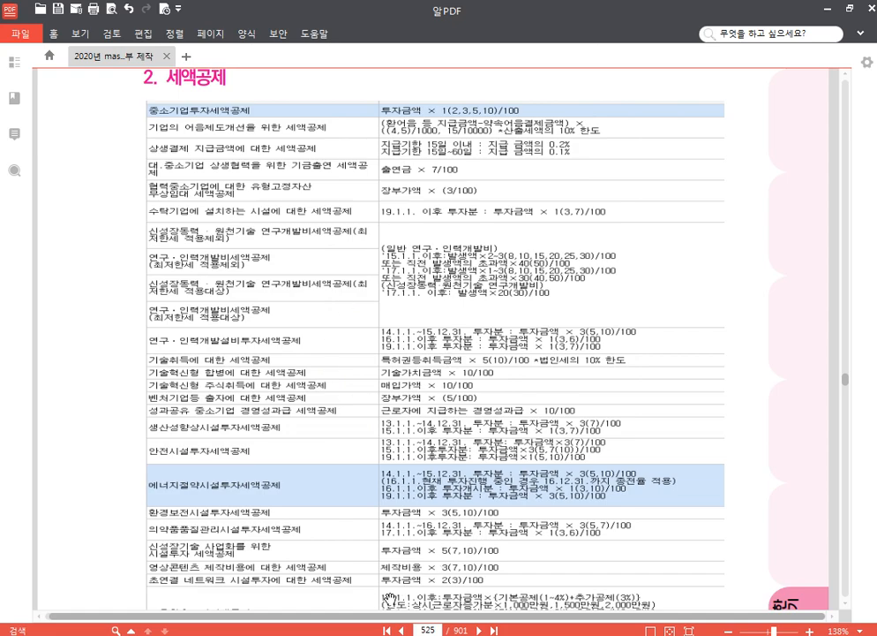
Return to KcLep and review the credit rows from 중소기업 등 투자세액공제 down to the employment and social insurance credits
{"action": "key", "text": "alt+Tab"}
{"action": "scroll", "coordinate": [565, 328], "scroll_direction": "up", "scroll_amount": 8}
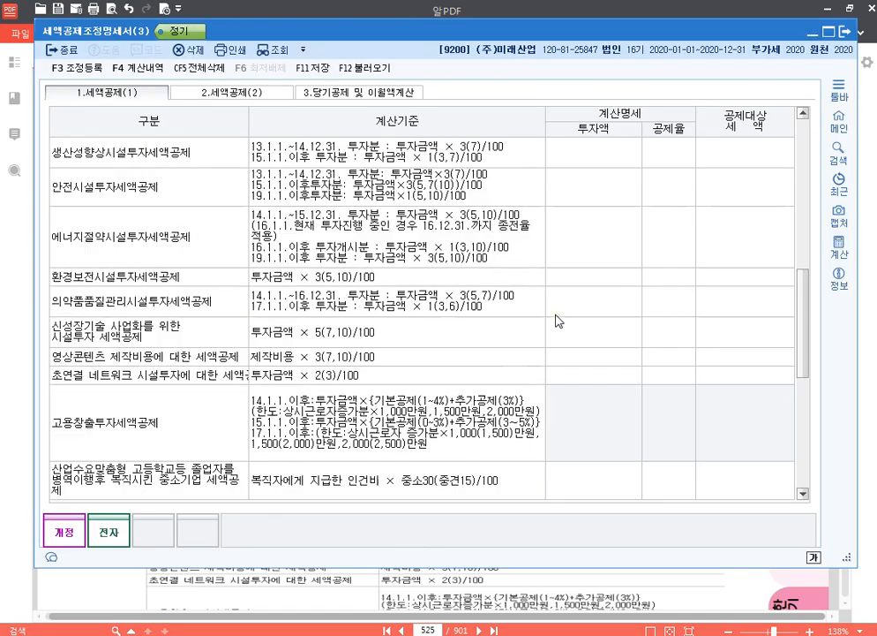
{"action": "left_click", "coordinate": [337, 143]}
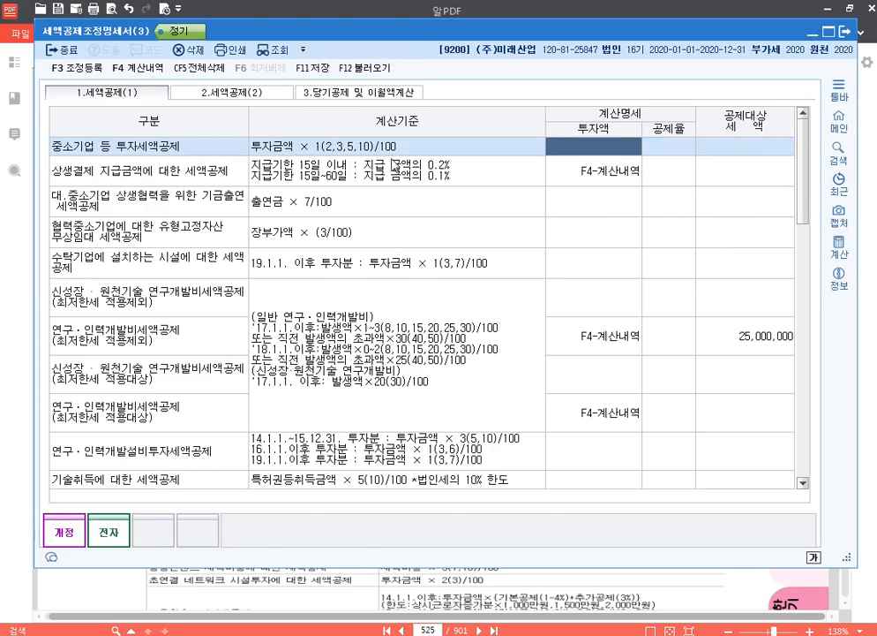
{"action": "scroll", "coordinate": [368, 299], "scroll_direction": "down", "scroll_amount": 10}
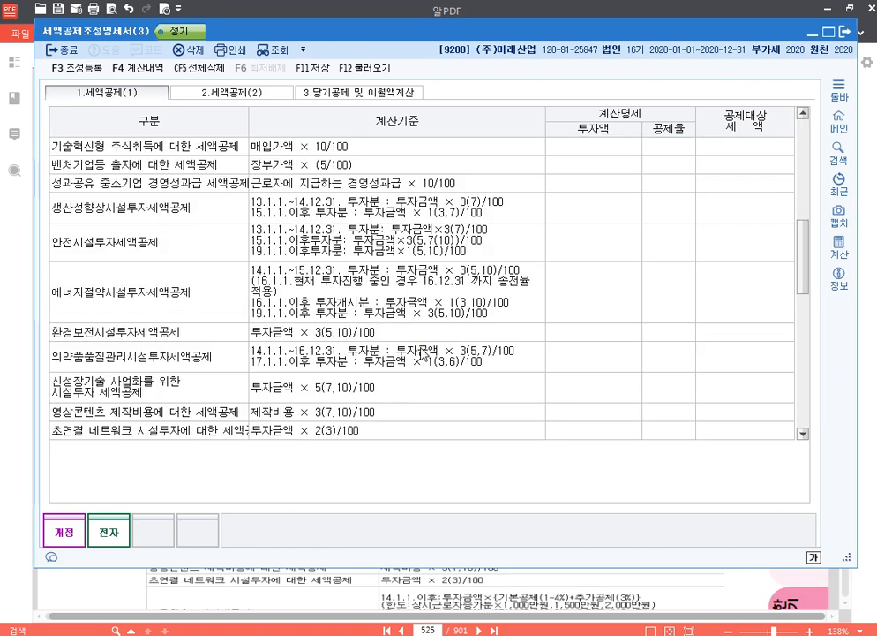
{"action": "scroll", "coordinate": [424, 356], "scroll_direction": "down", "scroll_amount": 3}
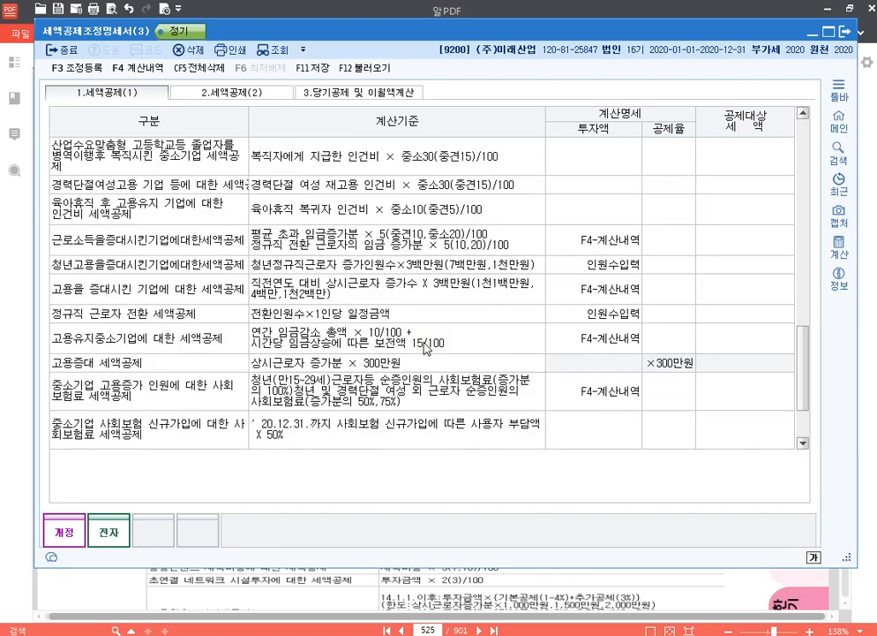
Switch to 알PDF and read the page 526 note on overlapping investment credits and section 3, 투자세액공제의 사후관리
{"action": "left_click", "coordinate": [874, 276]}
{"action": "scroll", "coordinate": [388, 364], "scroll_direction": "down", "scroll_amount": 4}
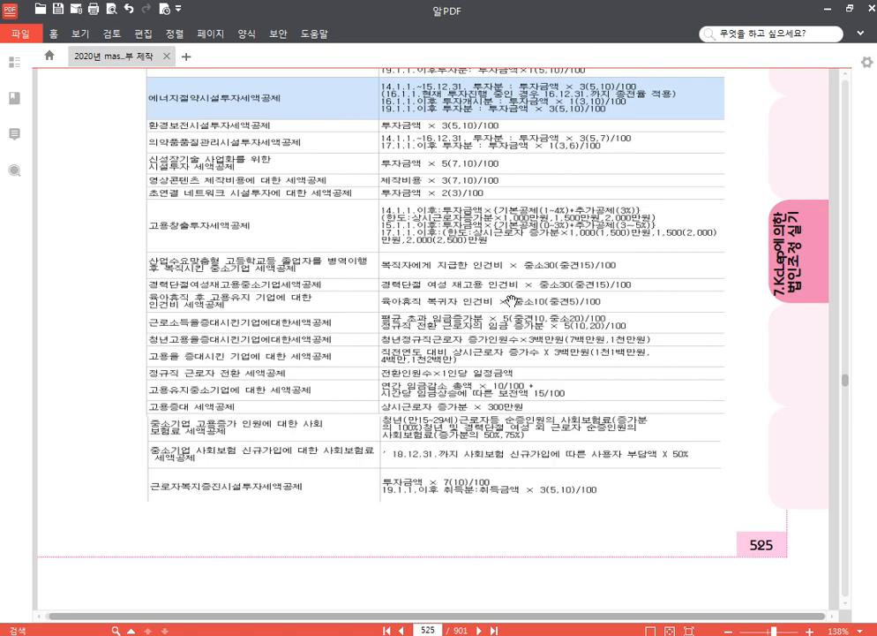
{"action": "scroll", "coordinate": [362, 346], "scroll_direction": "down", "scroll_amount": 5}
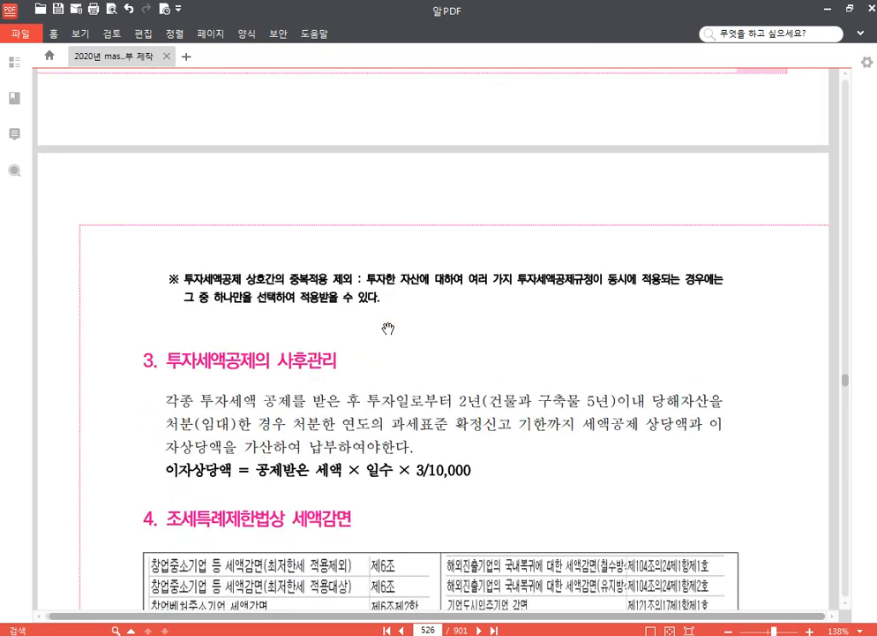
{"action": "scroll", "coordinate": [388, 329], "scroll_direction": "down", "scroll_amount": 2}
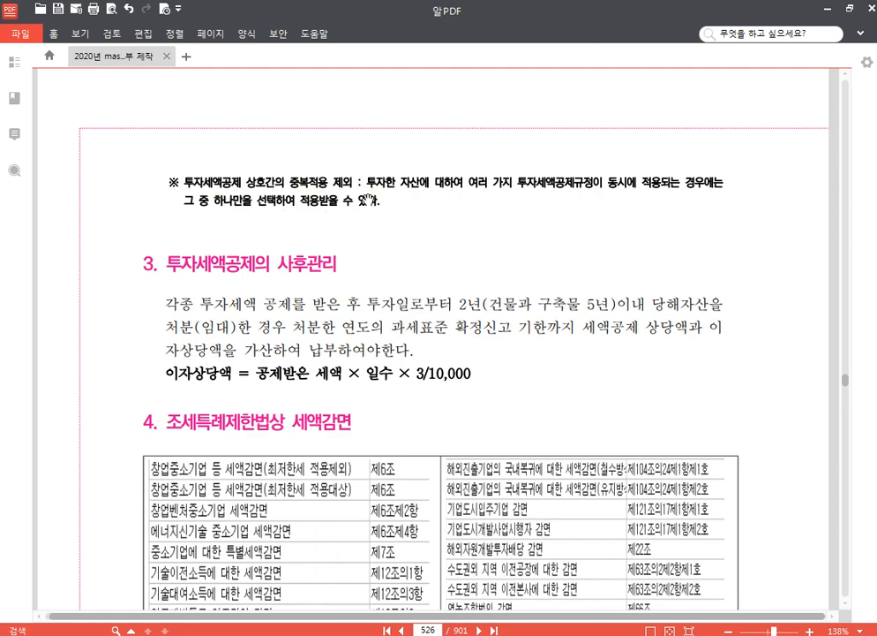
In the page 526 note, highlight "여러 가지 투자세액공제규정이 동시에 적용" and "그 중 하나만을 선택하여 적용받을 수 있다."
{"action": "scroll", "coordinate": [399, 194], "scroll_direction": "down", "scroll_amount": 2}
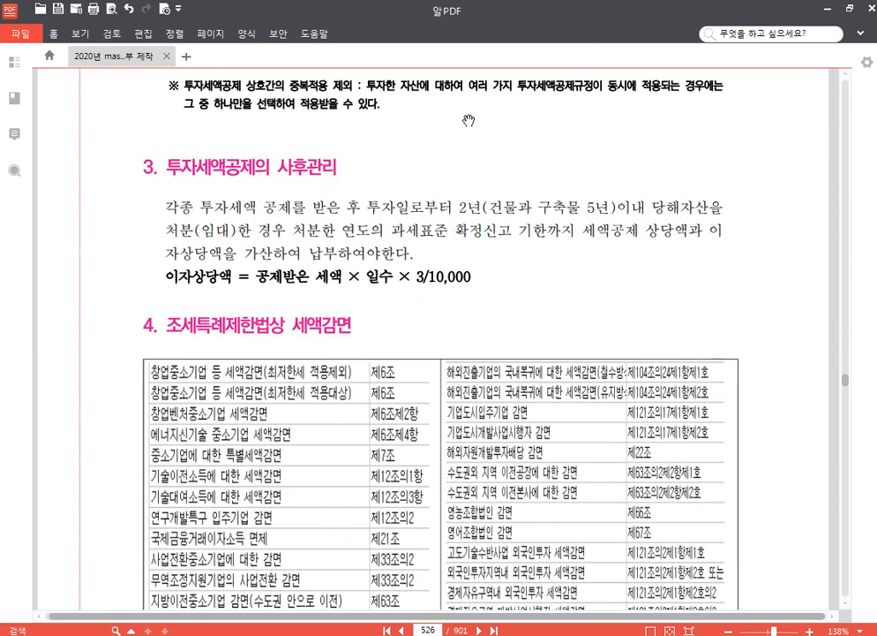
{"action": "scroll", "coordinate": [467, 159], "scroll_direction": "up", "scroll_amount": 1}
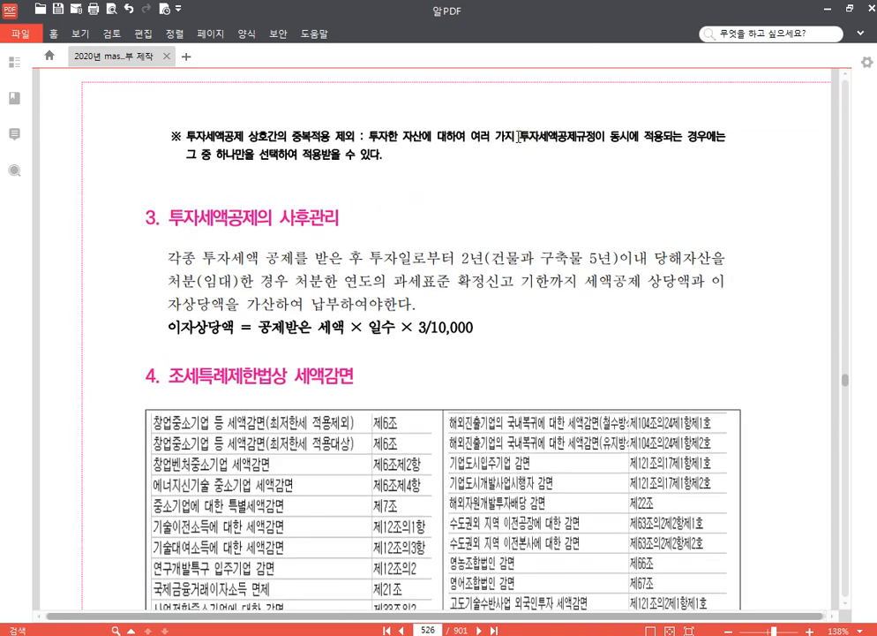
{"action": "left_click_drag", "start_coordinate": [475, 137], "coordinate": [660, 131]}
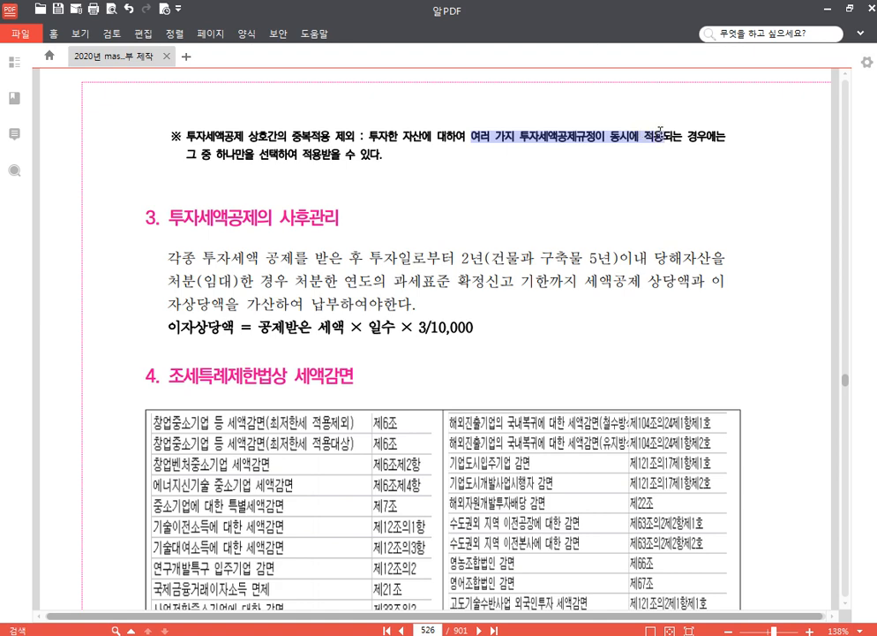
{"action": "left_click", "coordinate": [661, 107]}
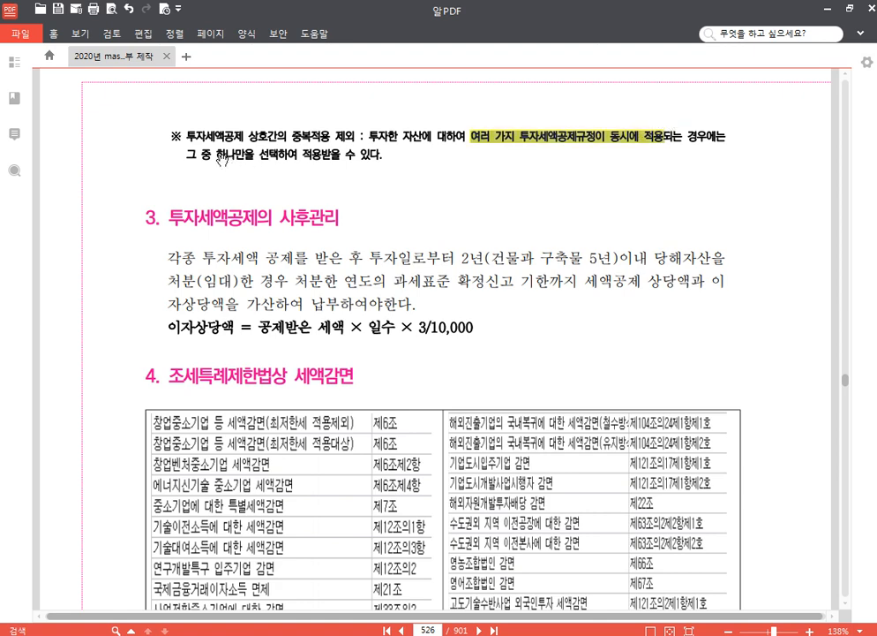
{"action": "left_click_drag", "start_coordinate": [181, 156], "coordinate": [384, 157]}
{"action": "left_click", "coordinate": [395, 132]}
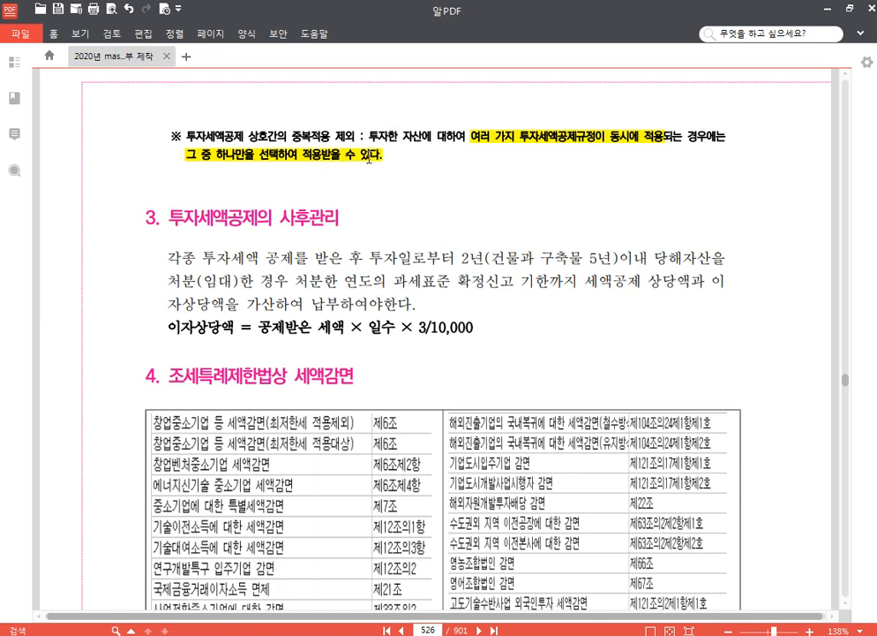
Go on to the page 529 example, switch to 20210318.hwp in 한컴오피스 한글 and add the heading "일반연구및인력개발비명세서" below the 기출문제 list
{"action": "scroll", "coordinate": [389, 193], "scroll_direction": "down", "scroll_amount": 20}
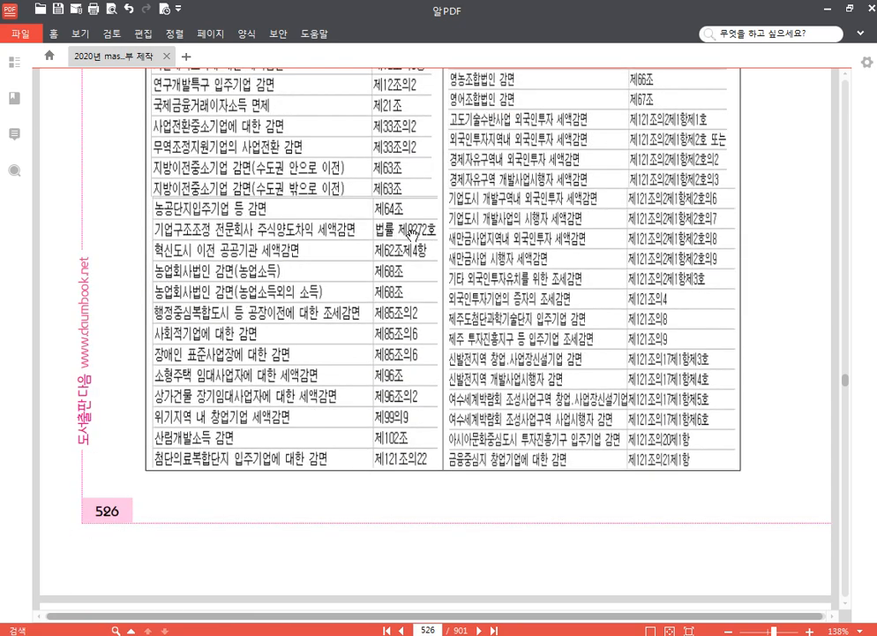
{"action": "scroll", "coordinate": [410, 262], "scroll_direction": "down", "scroll_amount": 3}
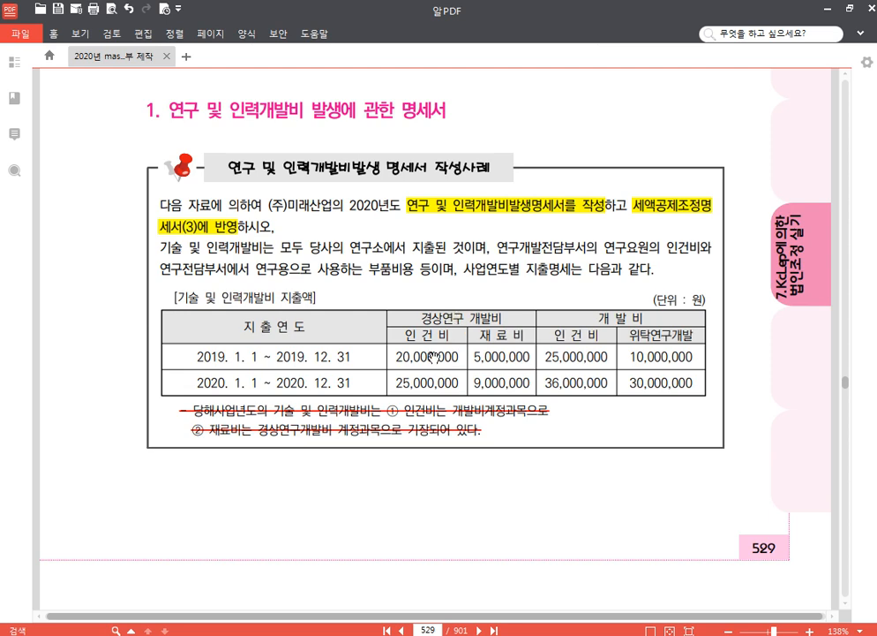
{"action": "left_click", "coordinate": [320, 634]}
{"action": "scroll", "coordinate": [233, 437], "scroll_direction": "down", "scroll_amount": 2}
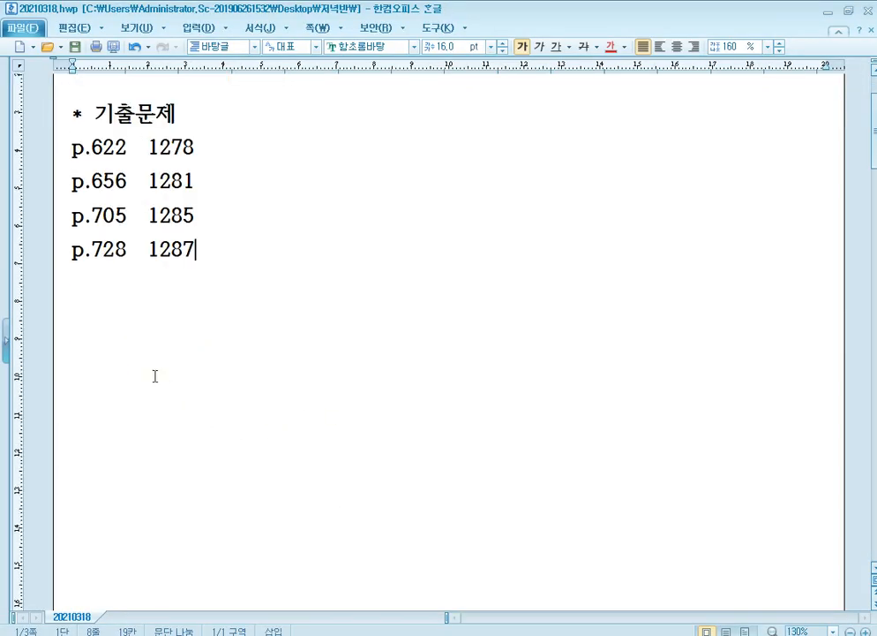
{"action": "key", "text": "Return"}
{"action": "key", "text": "Return"}
{"action": "type", "text": "dlf"}
{"action": "key", "text": "BackSpace"}
{"action": "key", "text": "BackSpace"}
{"action": "key", "text": "Hangul"}
{"action": "type", "text": "일반"}
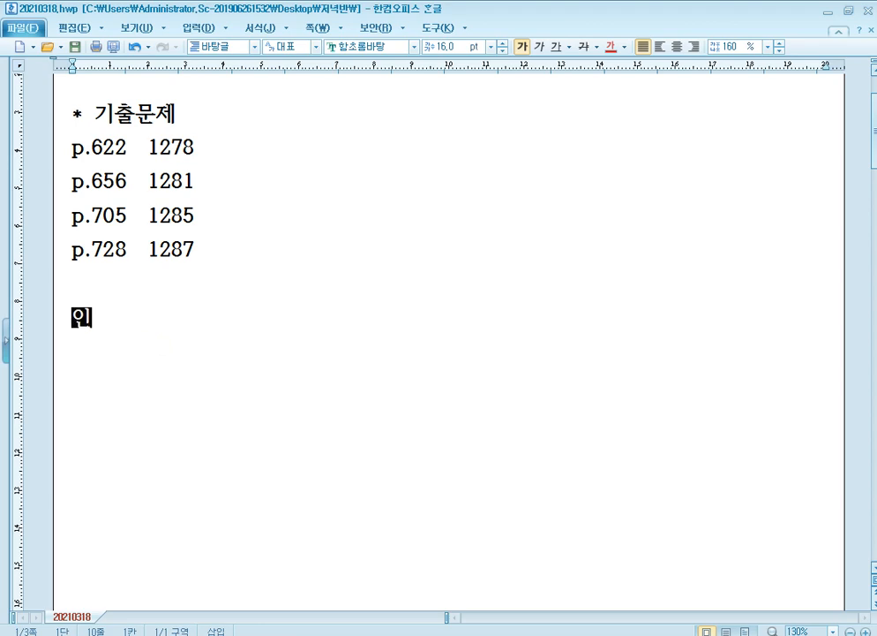
{"action": "type", "text": "연구및인"}
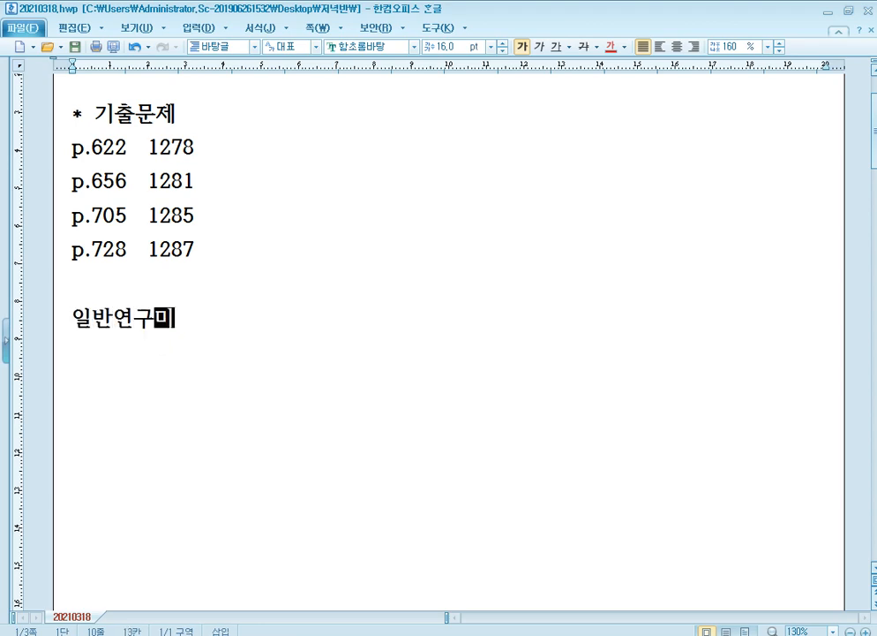
{"action": "type", "text": "력개"}
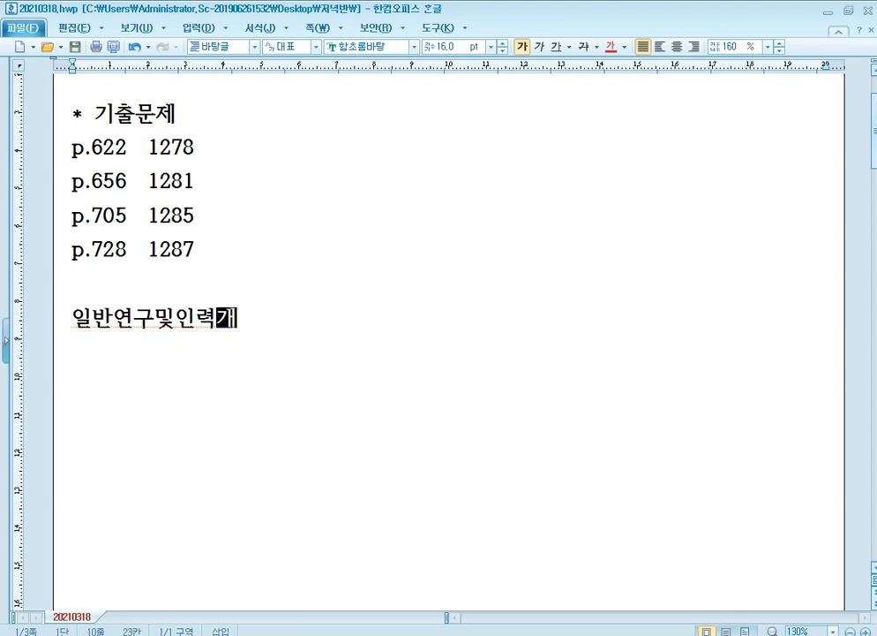
{"action": "type", "text": "발비명세서"}
{"action": "key", "text": "Return"}
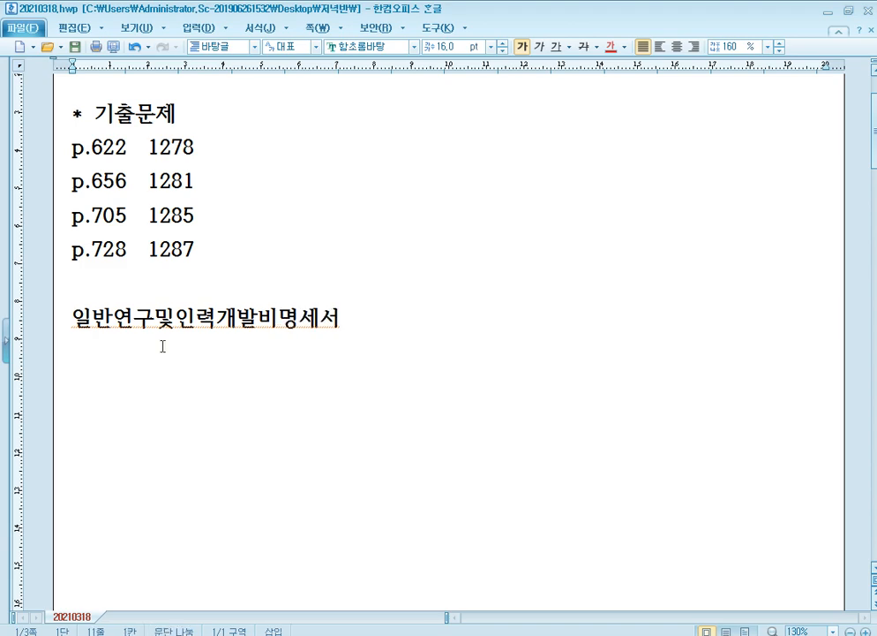
Add the entry "p.581 1275" beneath the 일반연구및인력개발비명세서 heading
{"action": "type", "text": "p.581"}
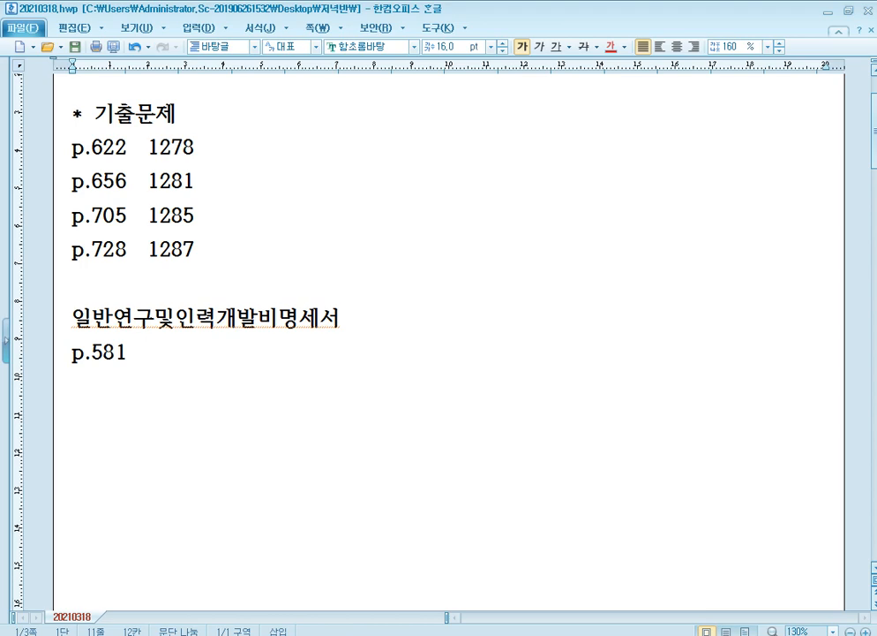
{"action": "type", "text": "1275"}
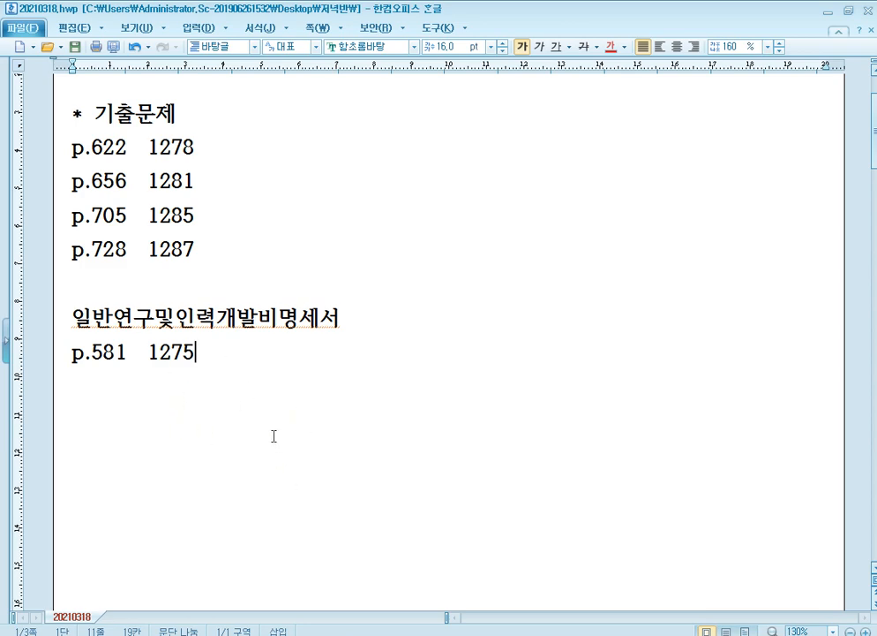
{"action": "scroll", "coordinate": [317, 446], "scroll_direction": "down", "scroll_amount": 3}
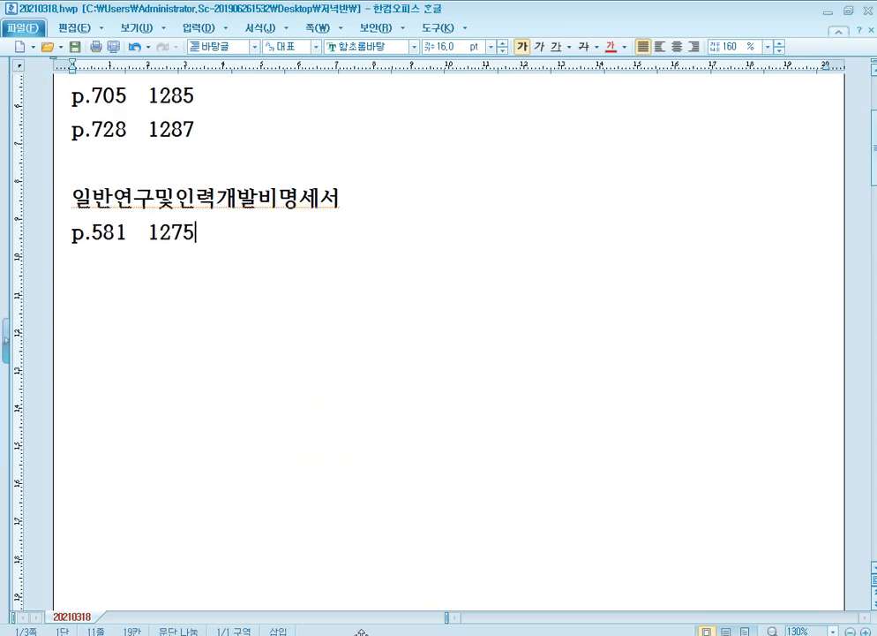
Switch to the textbook in 알PDF and go to problem [4] on page 581
{"action": "key", "text": "alt+Tab"}
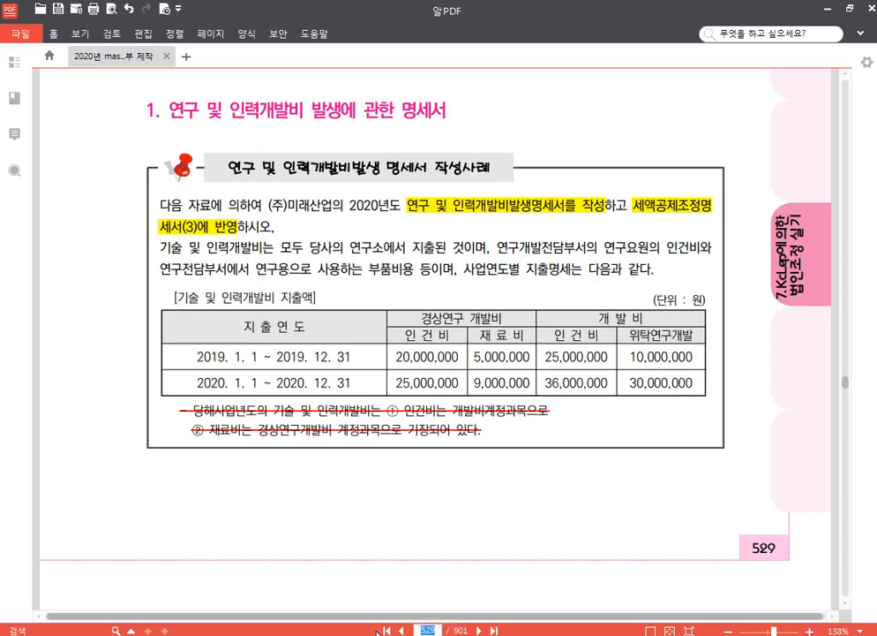
{"action": "key", "text": "Return"}
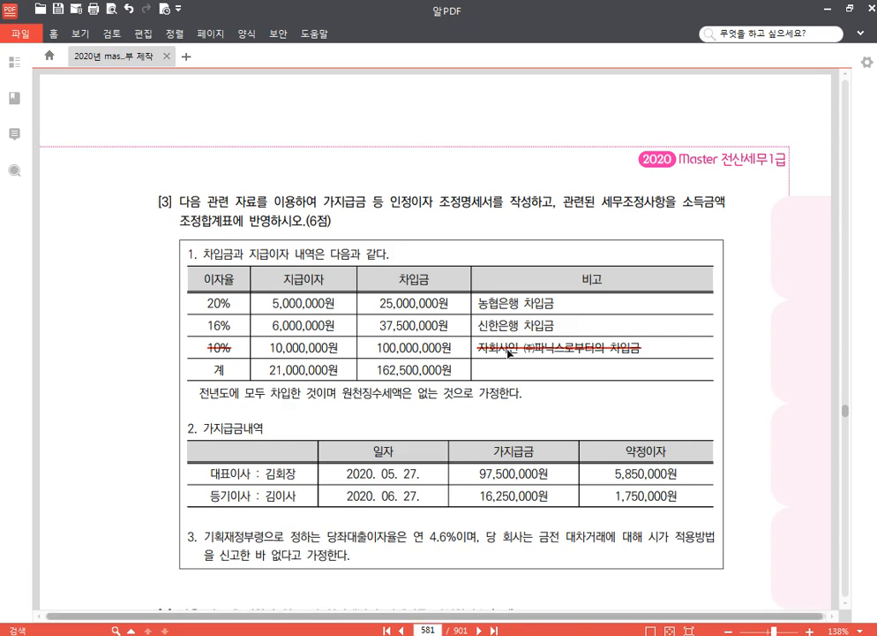
{"action": "scroll", "coordinate": [509, 353], "scroll_direction": "down", "scroll_amount": 5}
Switch to KcLep and change the working company to code 1275, (주)대성전자
{"action": "key", "text": "alt+Tab"}
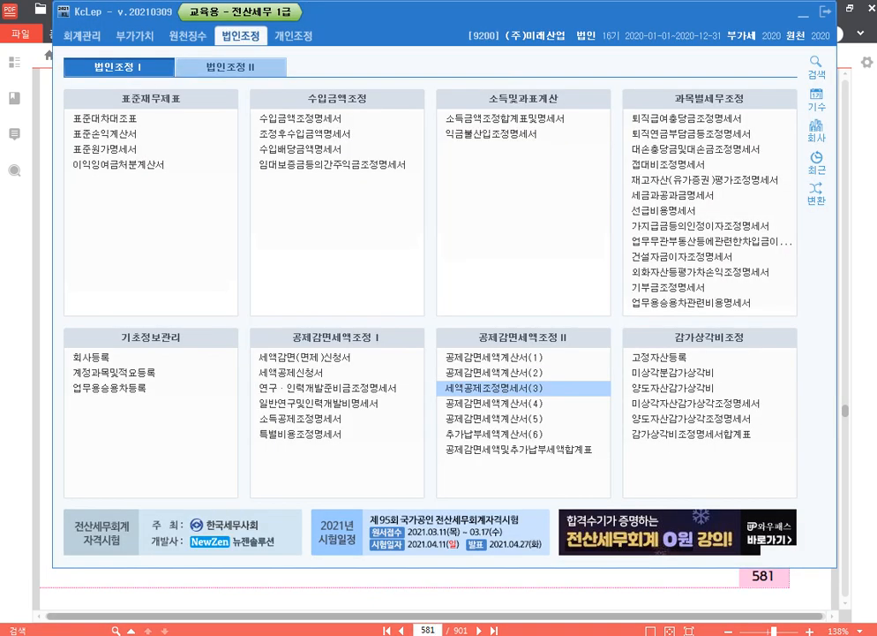
{"action": "left_click", "coordinate": [823, 135]}
{"action": "type", "text": "1275"}
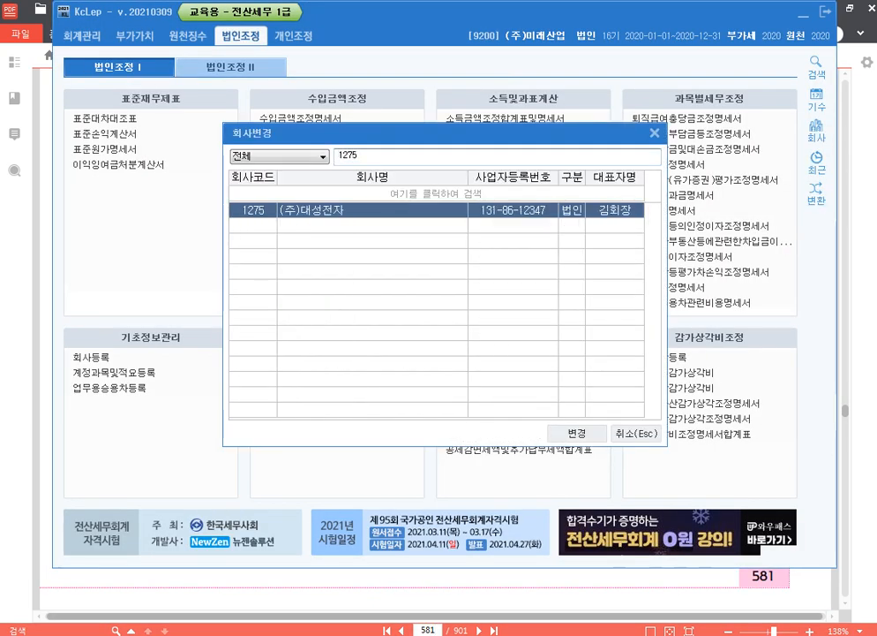
{"action": "key", "text": "Return"}
{"action": "key", "text": "Return"}
Return to 알PDF and underline the 경상연구개발비(제조) labour cost of 25,000,000원 in problem [4]
{"action": "key", "text": "alt+Tab"}
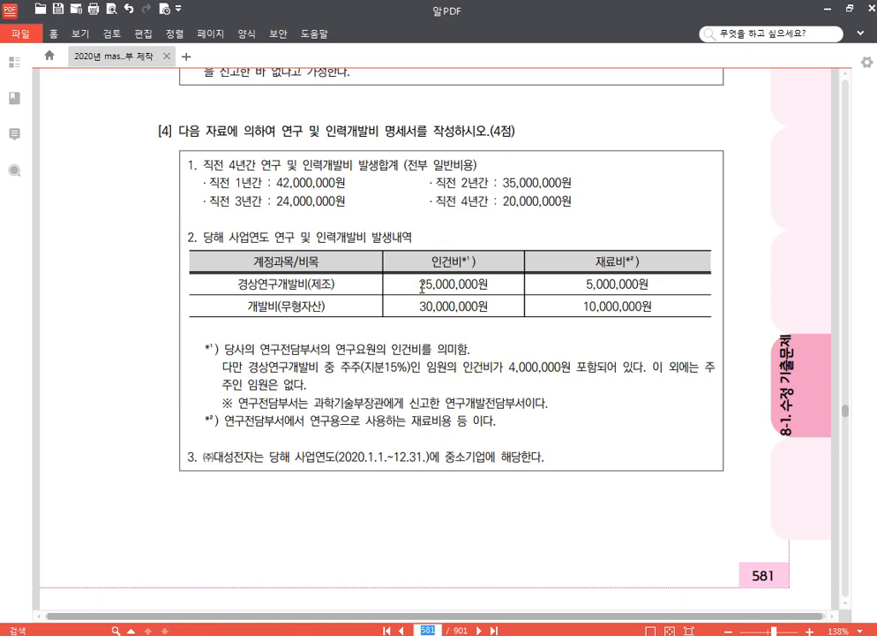
{"action": "left_click_drag", "start_coordinate": [420, 285], "coordinate": [489, 285]}
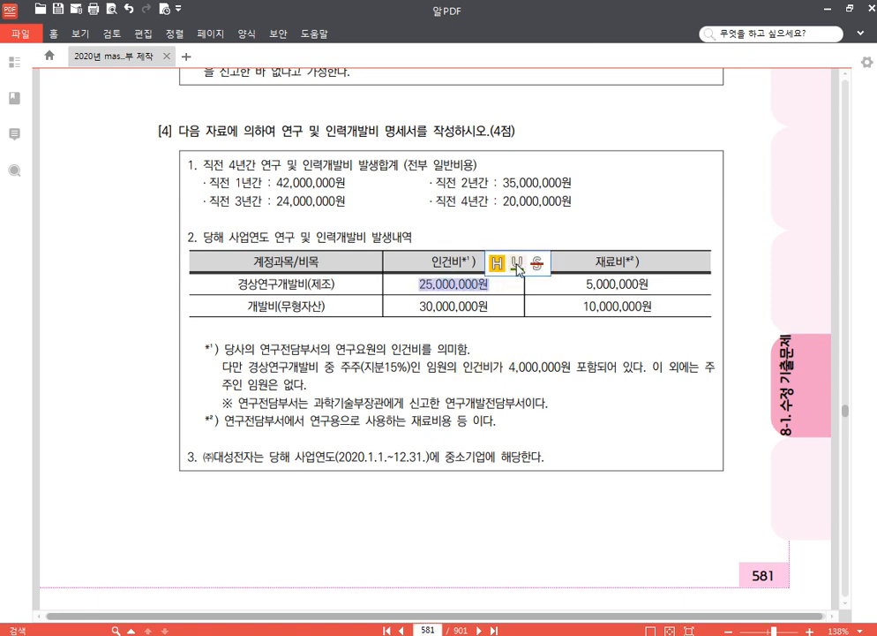
{"action": "left_click", "coordinate": [519, 264]}
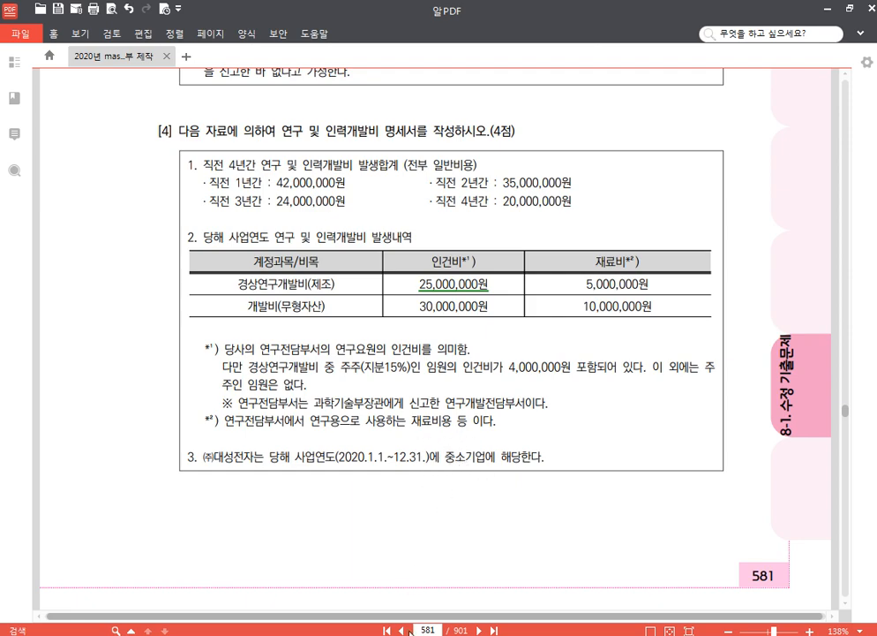
In KcLep, open 일반연구및인력개발비명세서 and choose 경상연구개발비 (제조원가) as the account in row 1
{"action": "key", "text": "alt+Tab"}
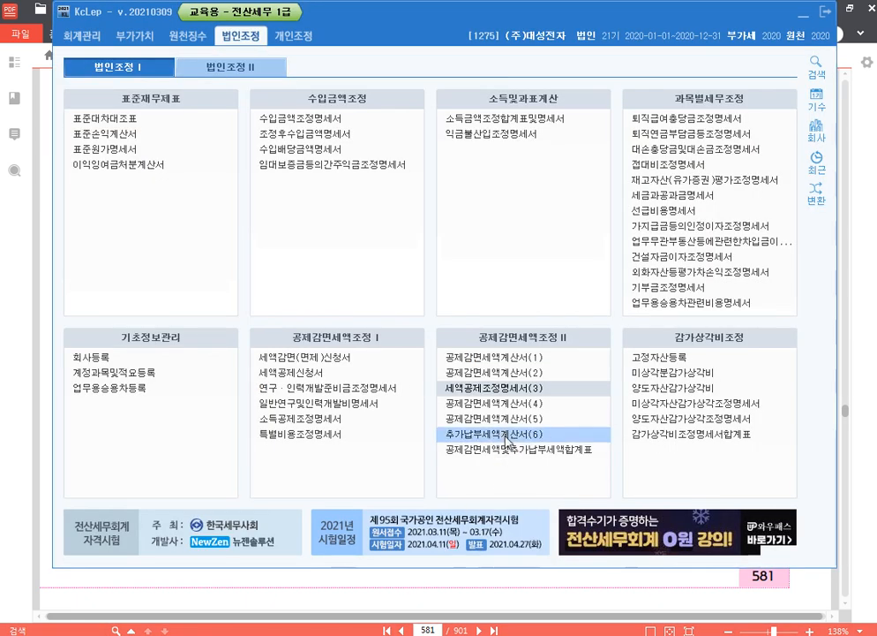
{"action": "left_click", "coordinate": [376, 406]}
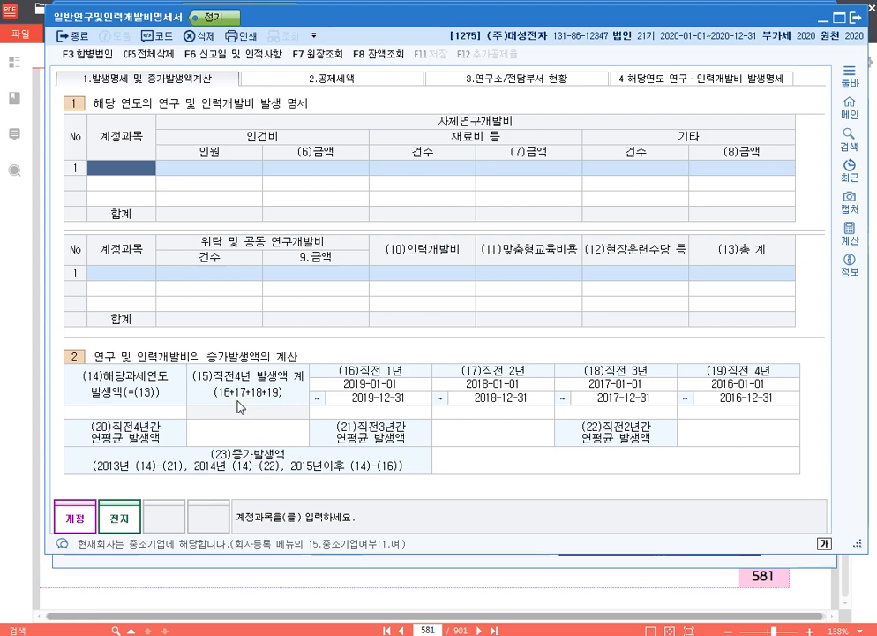
{"action": "key", "text": "F2"}
{"action": "type", "text": "경상"}
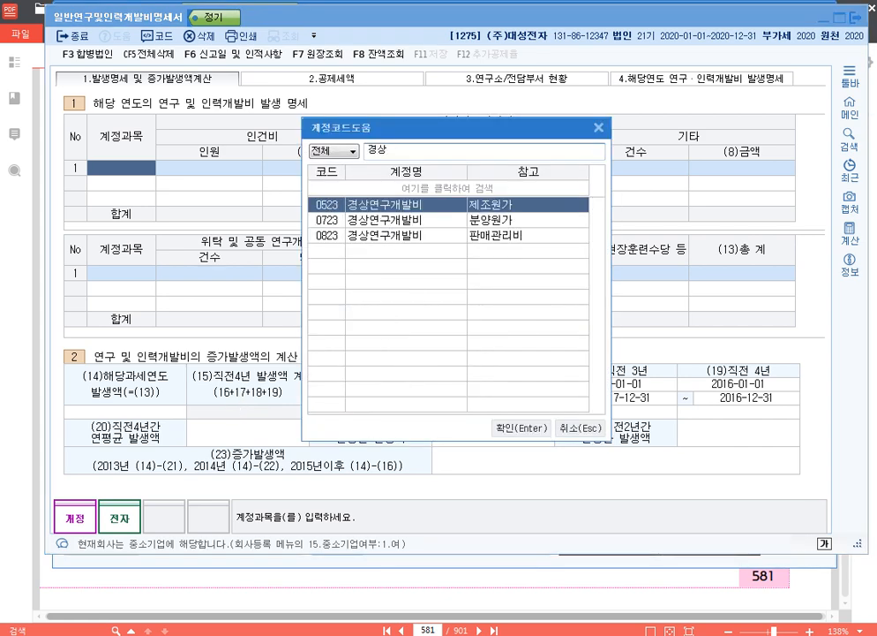
{"action": "key", "text": "Return"}
{"action": "key", "text": "Return"}
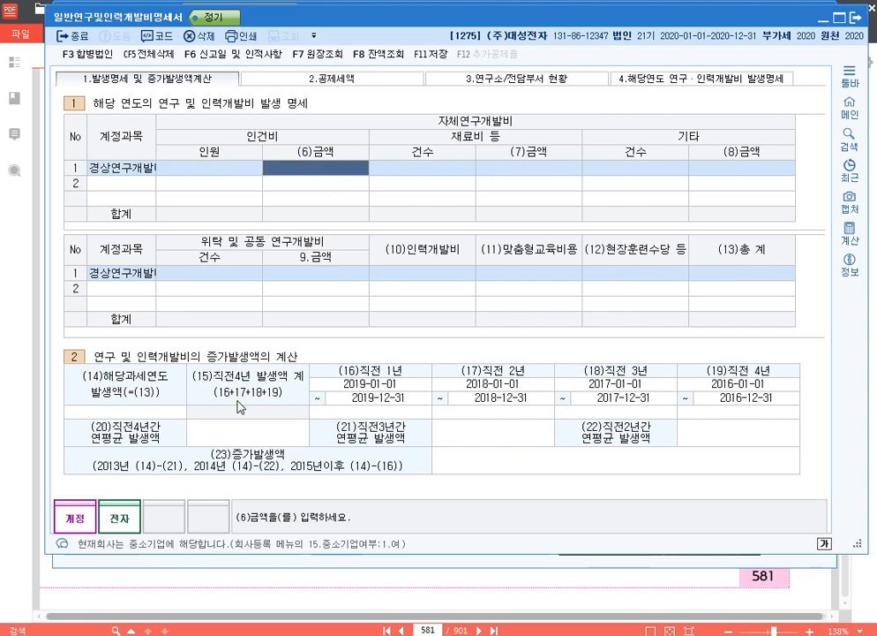
For the 경상연구개발비 row, enter 21,000,000 as the 인건비 amount and 10,000,000 as the 재료비 amount
{"action": "type", "text": "21000000"}
{"action": "key", "text": "Return"}
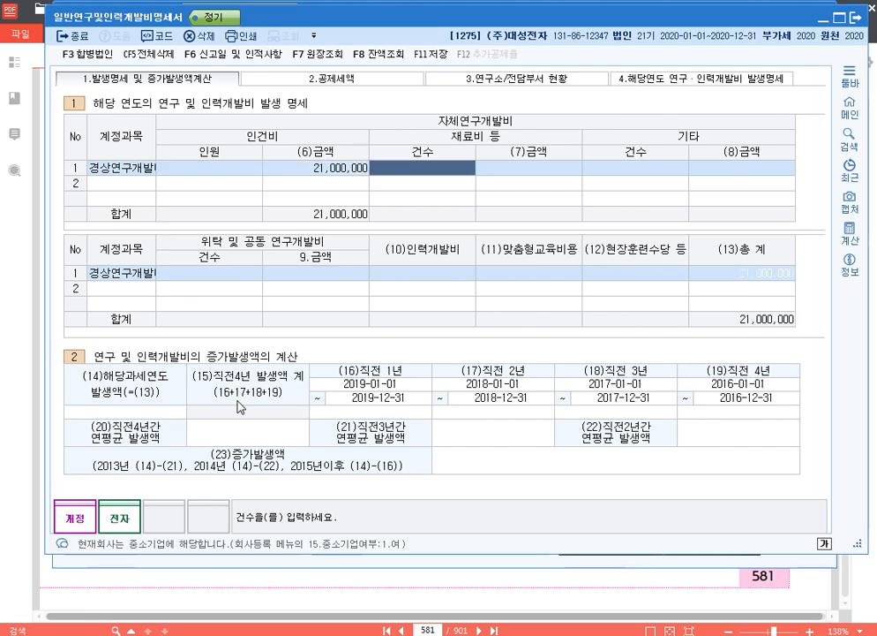
{"action": "key", "text": "Return"}
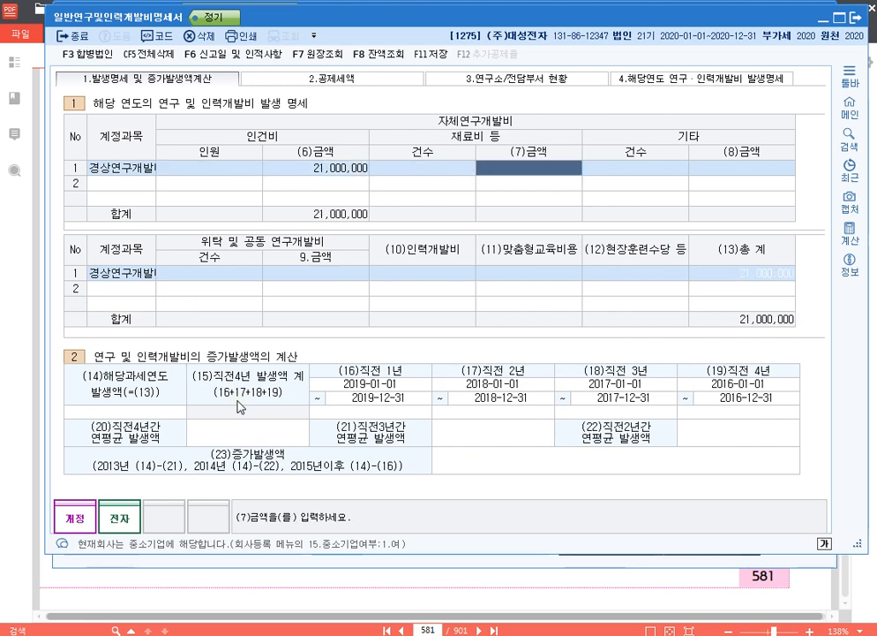
{"action": "type", "text": "10000000"}
{"action": "key", "text": "Return"}
{"action": "key", "text": "Return"}
{"action": "key", "text": "Return"}
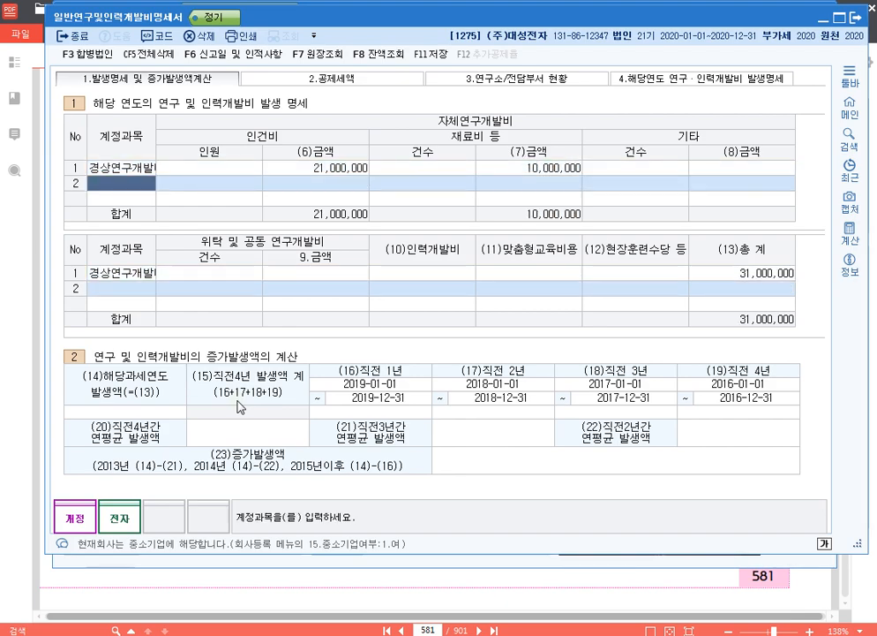
Add a 개발비 row with an 인건비 amount of 30,000,000 and a 재료비 amount of 10,000,000
{"action": "type", "text": "개발"}
{"action": "key", "text": "Return"}
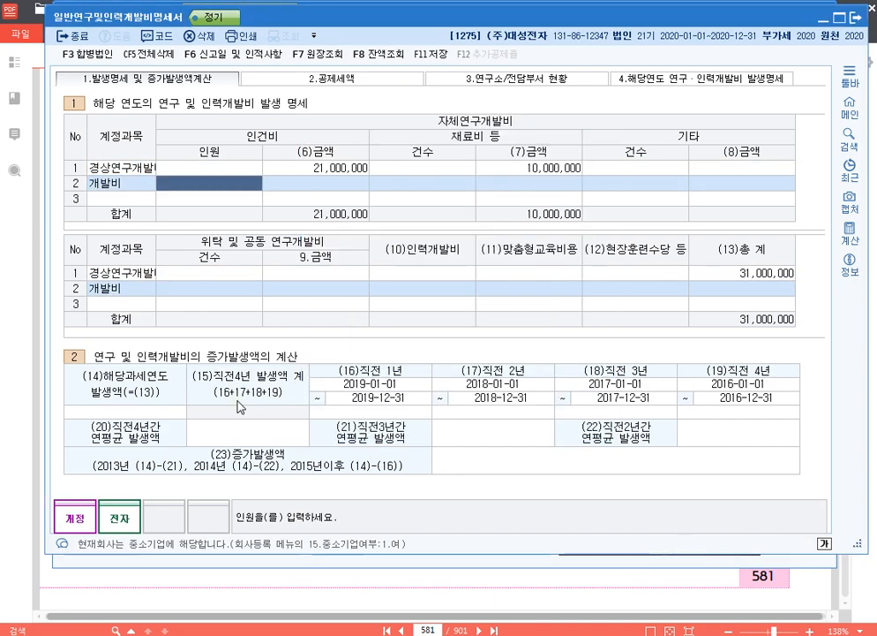
{"action": "key", "text": "Return"}
{"action": "type", "text": "30000000"}
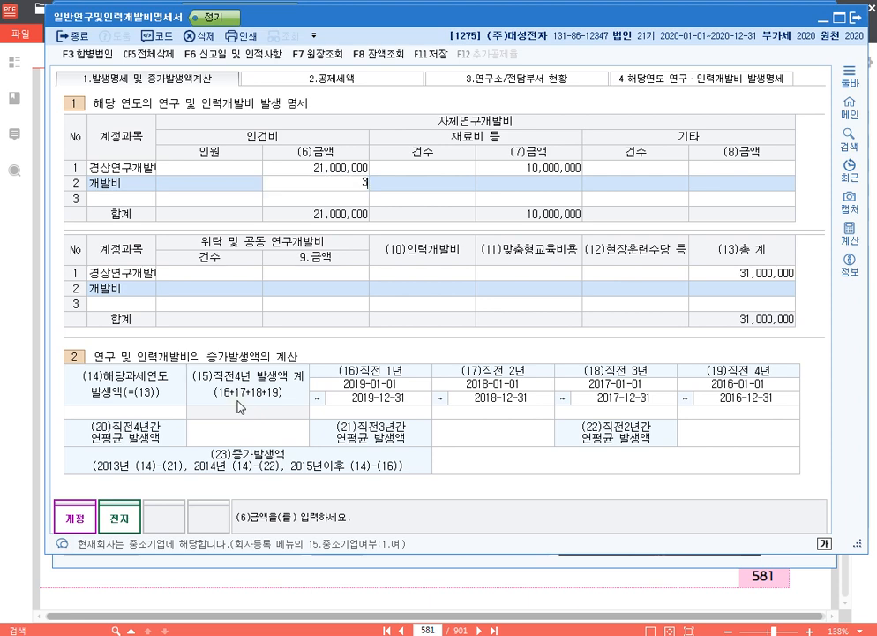
{"action": "key", "text": "Return"}
{"action": "key", "text": "Return"}
{"action": "type", "text": "10000000"}
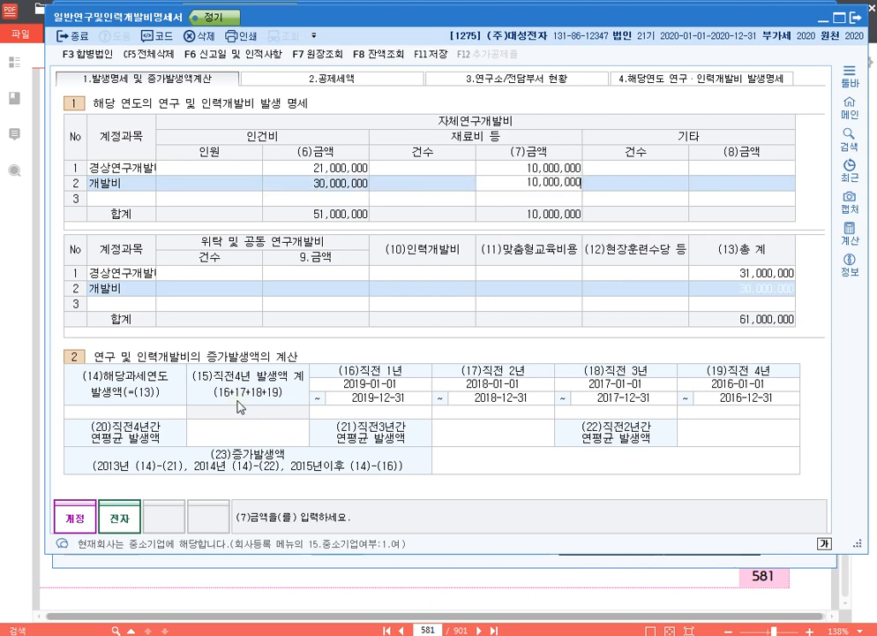
{"action": "key", "text": "Return"}
Correct the 재료비 amount in the 경상연구개발비 row to 5,000,000
{"action": "key", "text": "Up"}
{"action": "key", "text": "Left"}
{"action": "type", "text": "5"}
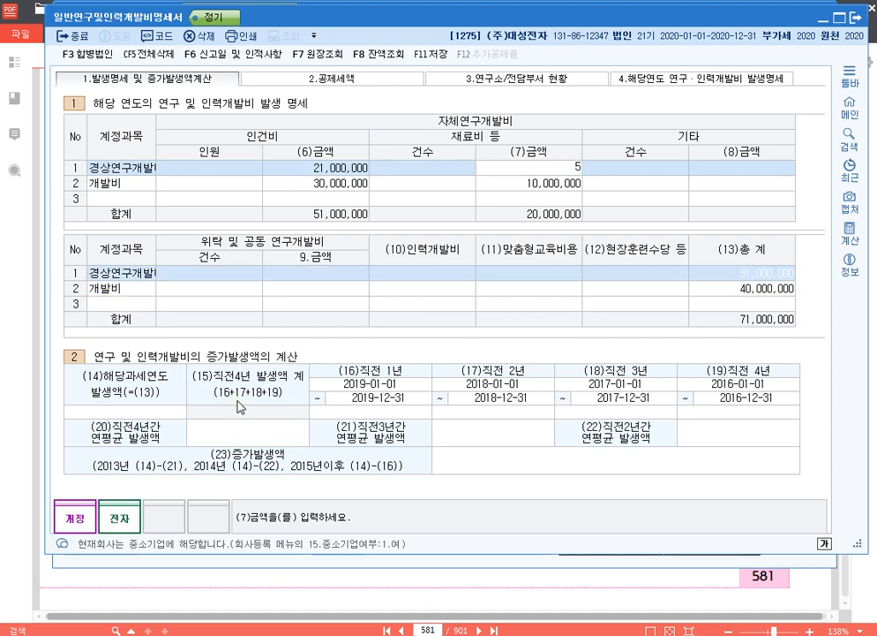
{"action": "type", "text": ",000,000"}
{"action": "key", "text": "Return"}
{"action": "key", "text": "Left"}
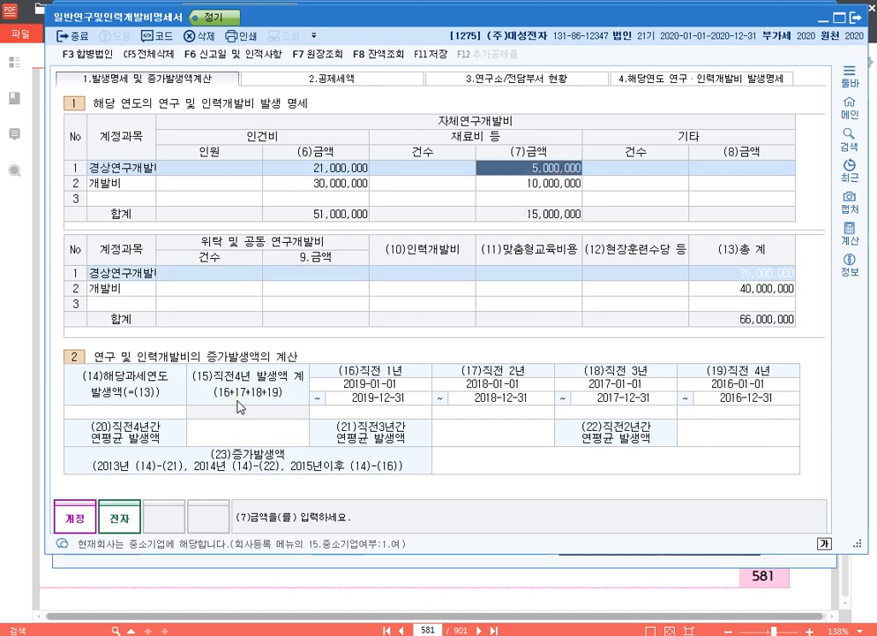
{"action": "key", "text": "Down"}
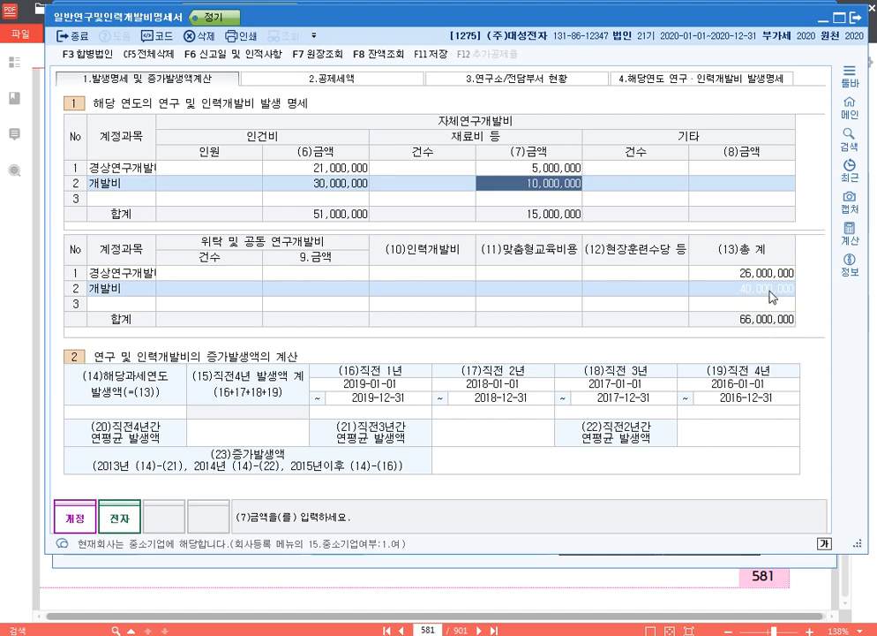
Enter the prior-year R&D costs: 42,000,000 for 직전 1년, 35,000,000 for 직전 2년, 24,000,000 for 직전 3년 and 20,000,000 for 직전 4년
{"action": "left_click", "coordinate": [422, 414]}
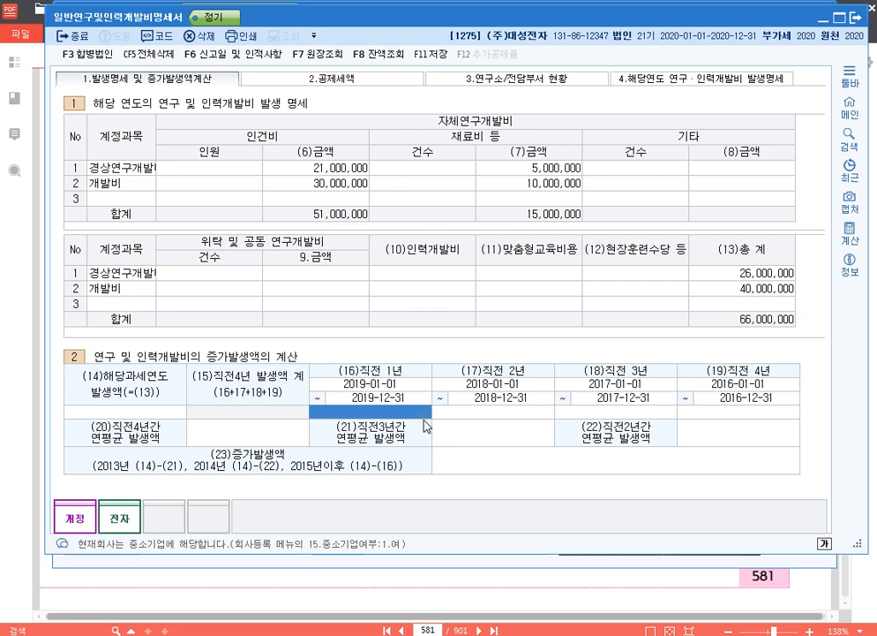
{"action": "type", "text": "42,000,000"}
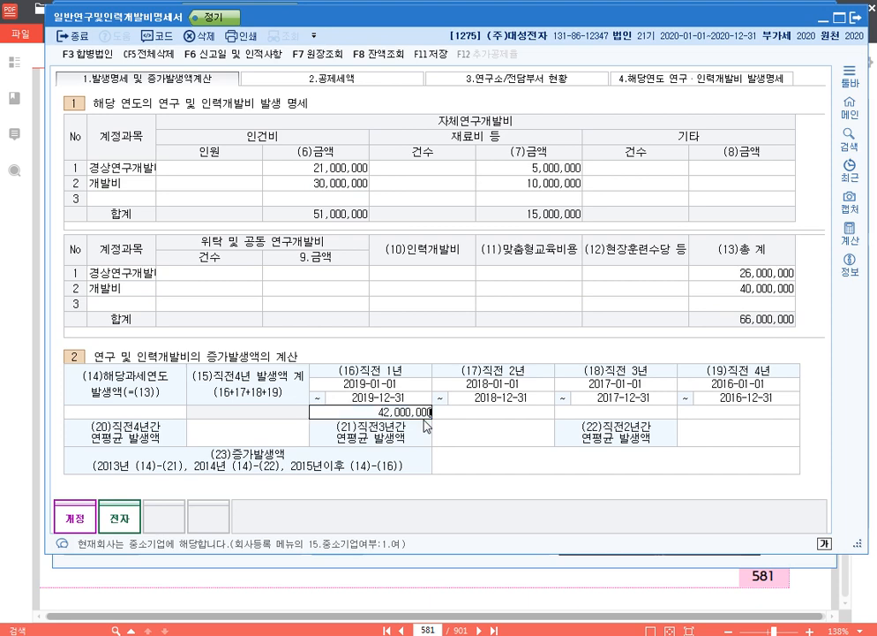
{"action": "key", "text": "Return"}
{"action": "type", "text": "35000000"}
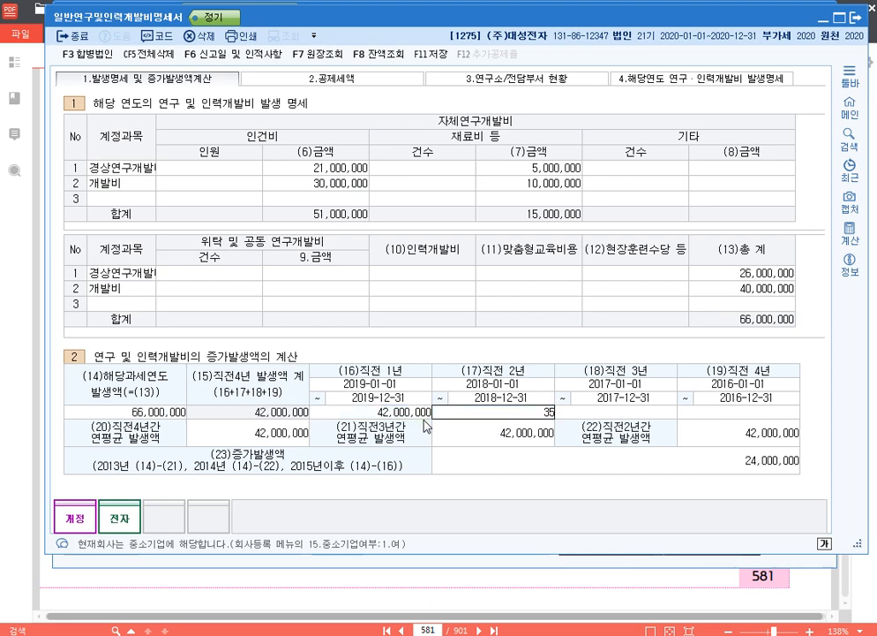
{"action": "key", "text": "Return"}
{"action": "type", "text": "24,000,000"}
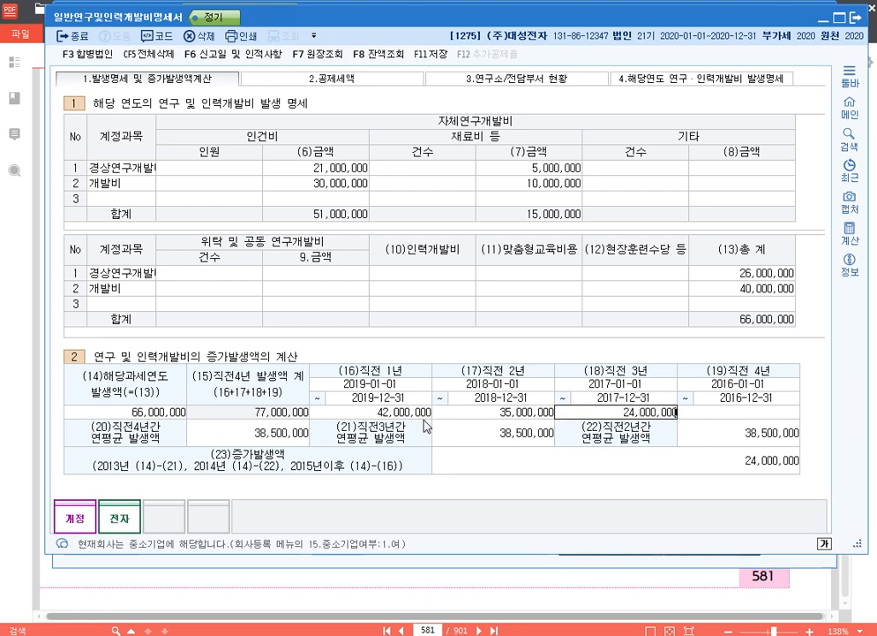
{"action": "key", "text": "Return"}
{"action": "type", "text": "20,000,000"}
{"action": "key", "text": "Return"}
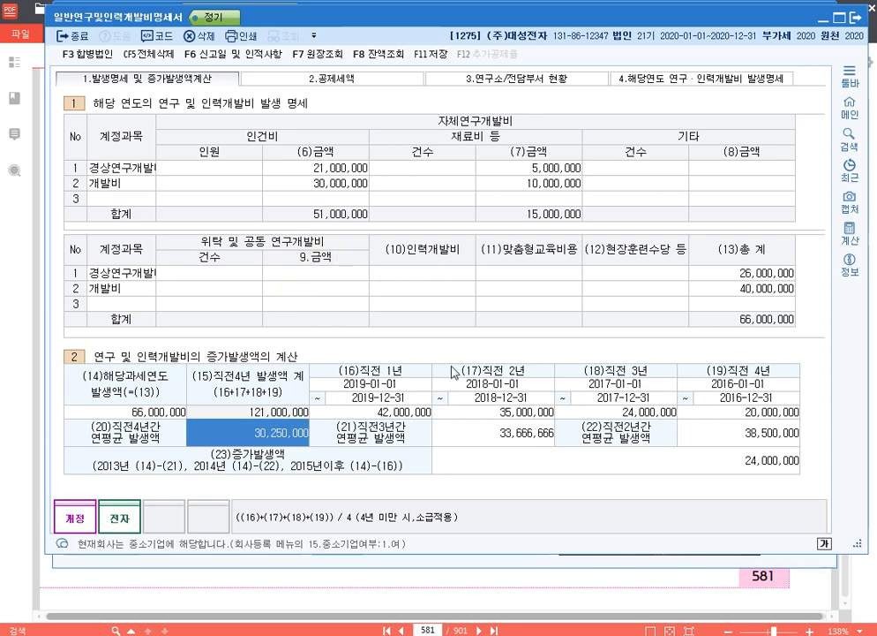
Check the 공제세액 calculation, including the 증가발생금액 공제율 and 해당연도에 공제받을 세액, and save and close the statement
{"action": "left_click", "coordinate": [344, 80]}
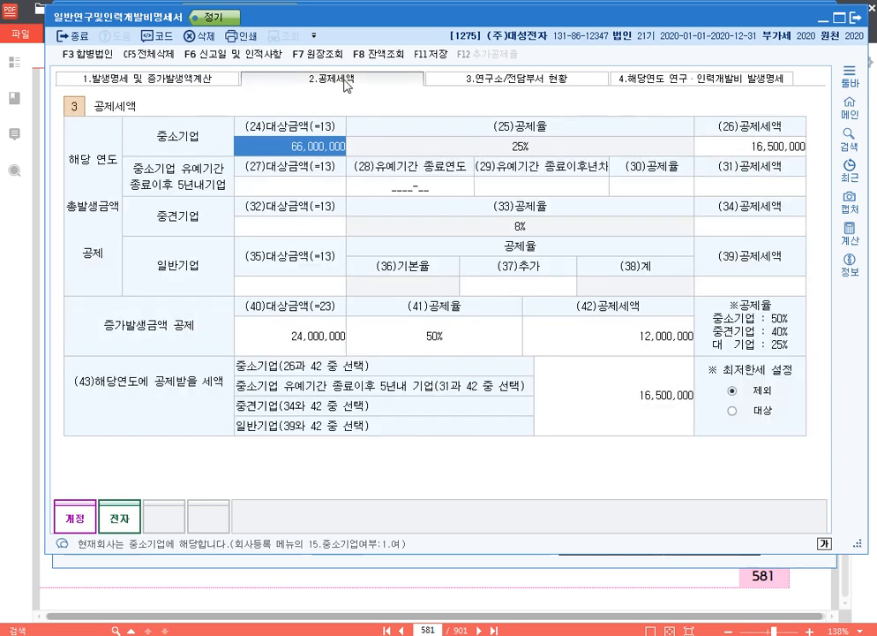
{"action": "left_click", "coordinate": [447, 333]}
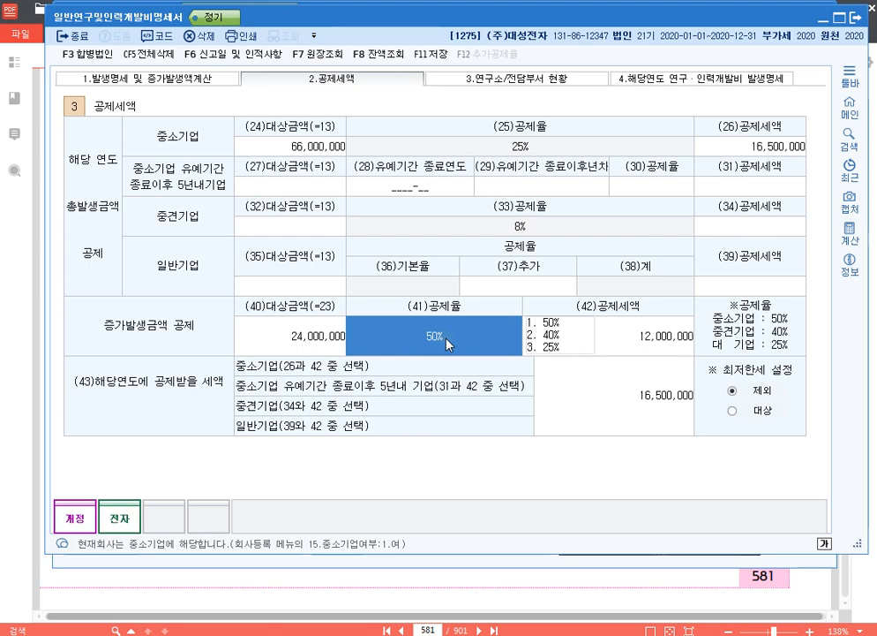
{"action": "left_click", "coordinate": [768, 394]}
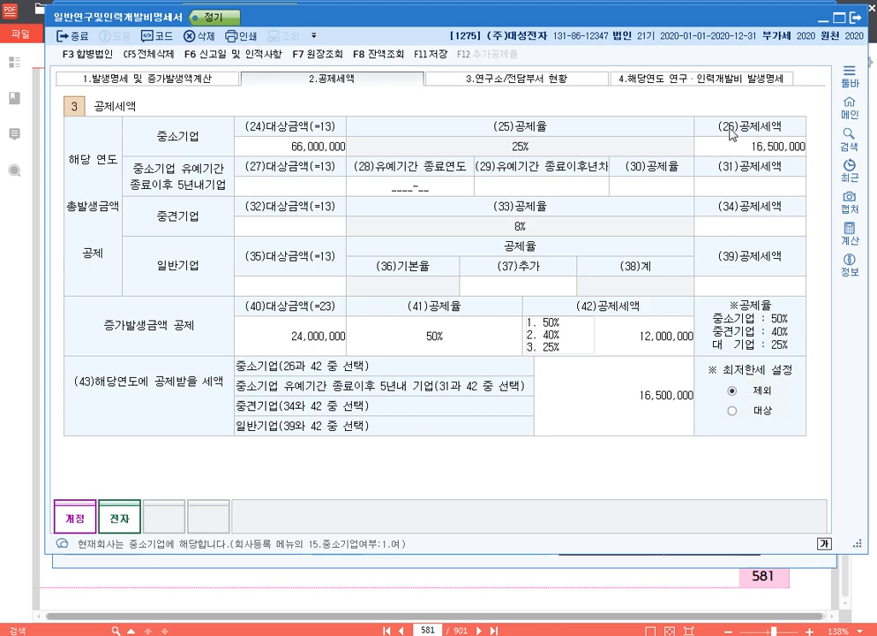
{"action": "left_click", "coordinate": [673, 392]}
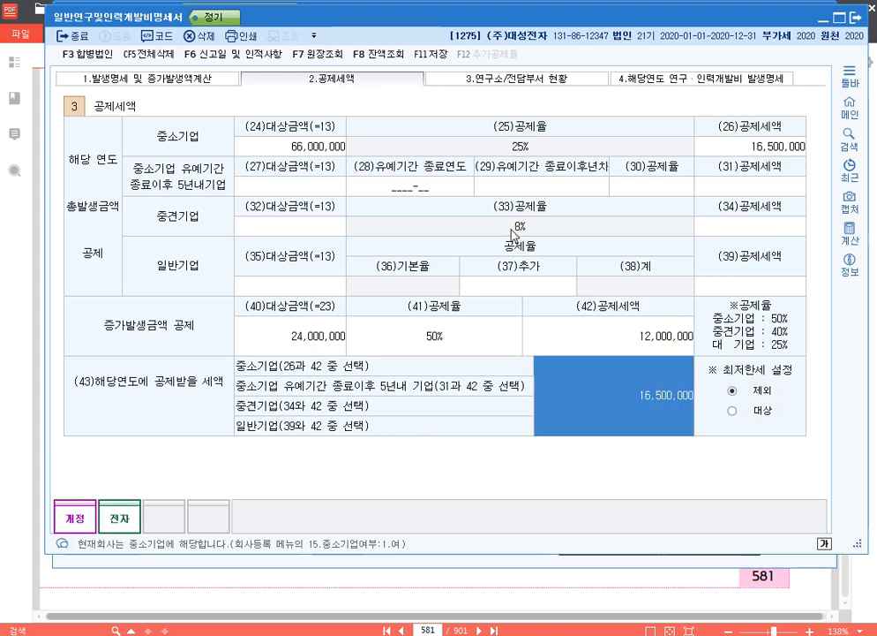
{"action": "left_click", "coordinate": [431, 55]}
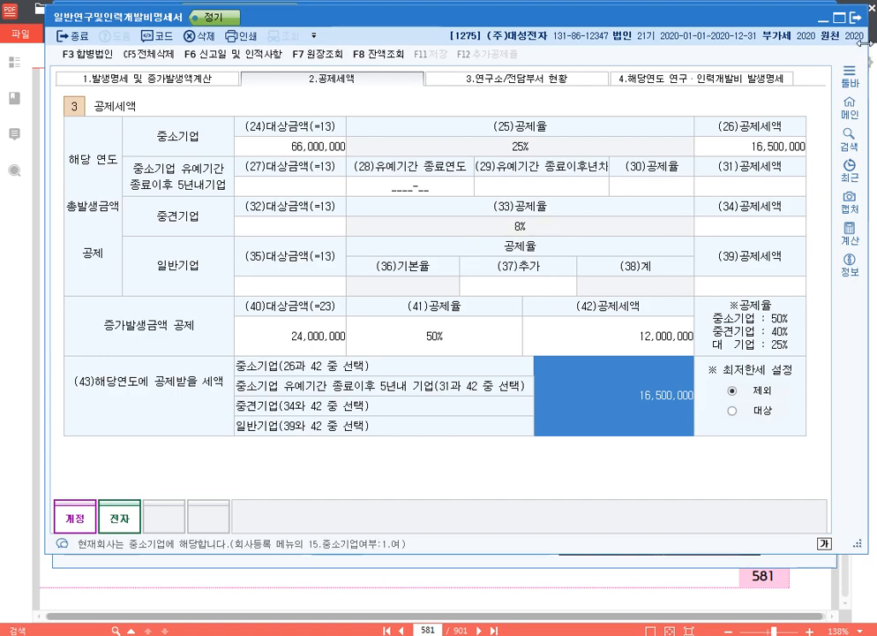
{"action": "key", "text": "Escape"}
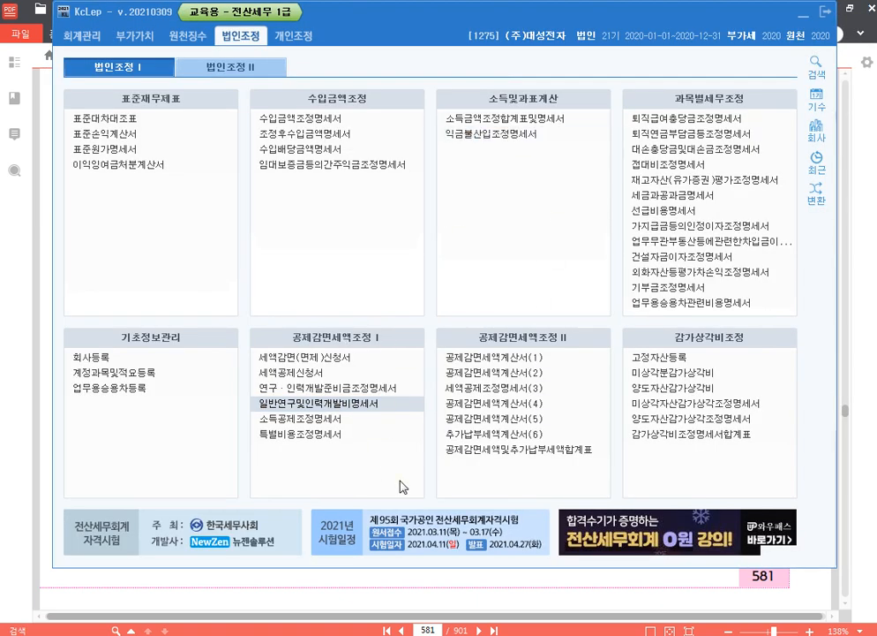
Switch to the 20210318.hwp notes in 한글 and add the heading 세공공제명세서(3), leaving a blank line below the p.581 entry
{"action": "key", "text": "alt+Tab"}
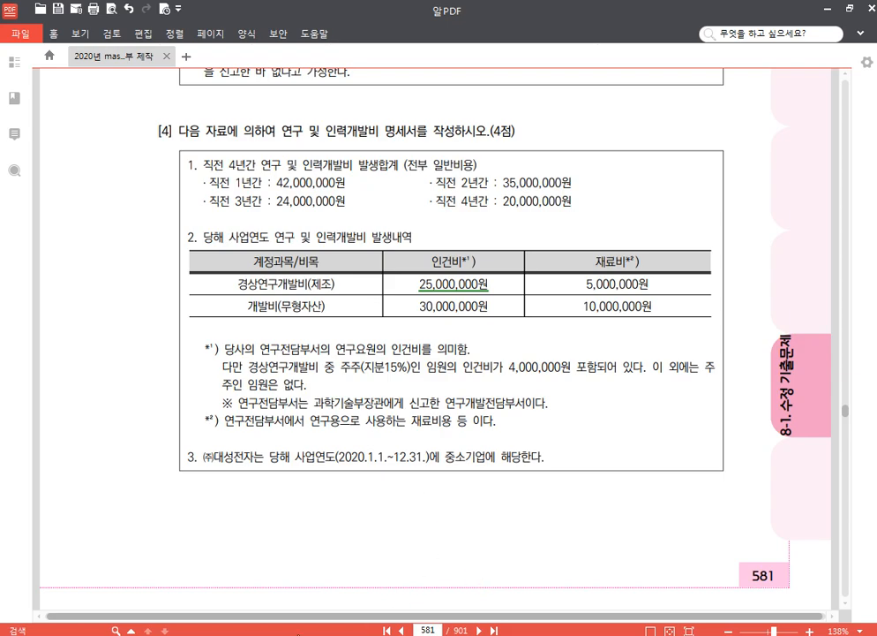
{"action": "key", "text": "alt+Tab"}
{"action": "key", "text": "Return"}
{"action": "key", "text": "Return"}
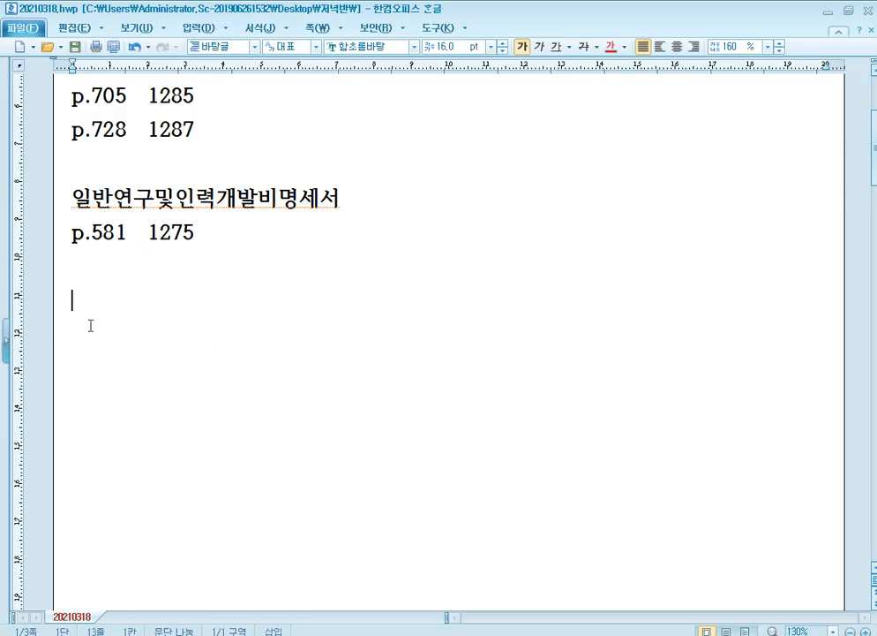
{"action": "type", "text": "tp"}
{"action": "key", "text": "BackSpace"}
{"action": "key", "text": "BackSpace"}
{"action": "key", "text": "Hangul"}
{"action": "type", "text": "세"}
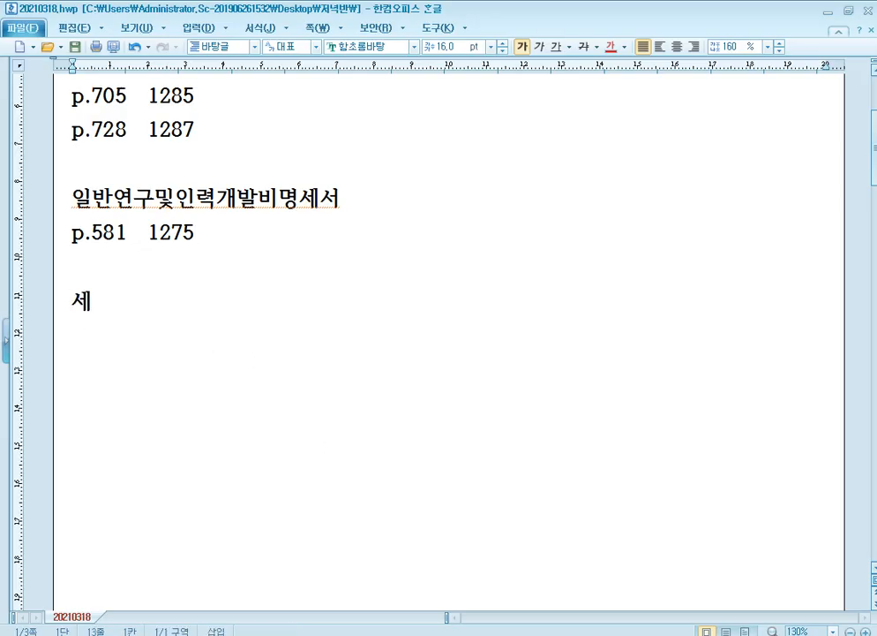
{"action": "type", "text": "공공ㅈㅔ명세서"}
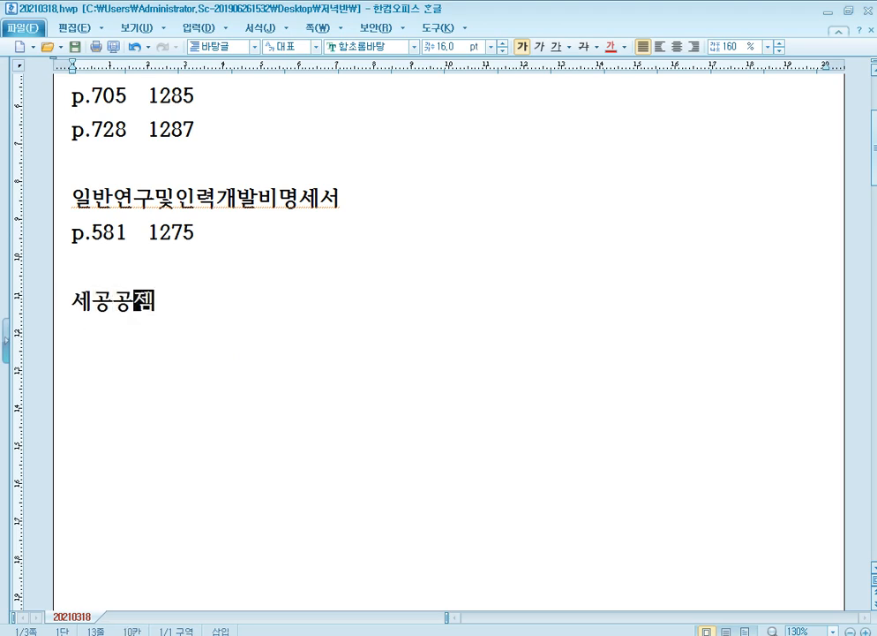
{"action": "type", "text": "(3)"}
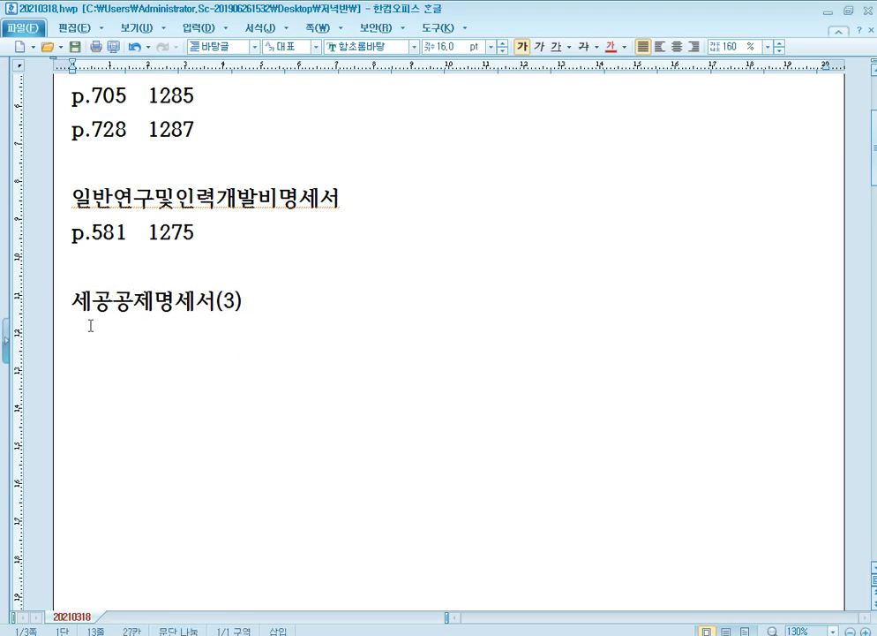
Correct the new heading to 세액공제명세서(3) and add p.728 on the line beneath it
{"action": "key", "text": "Left"}
{"action": "key", "text": "Left"}
{"action": "key", "text": "Left"}
{"action": "key", "text": "Left"}
{"action": "key", "text": "Left"}
{"action": "key", "text": "Left"}
{"action": "key", "text": "Left"}
{"action": "key", "text": "Left"}
{"action": "key", "text": "BackSpace"}
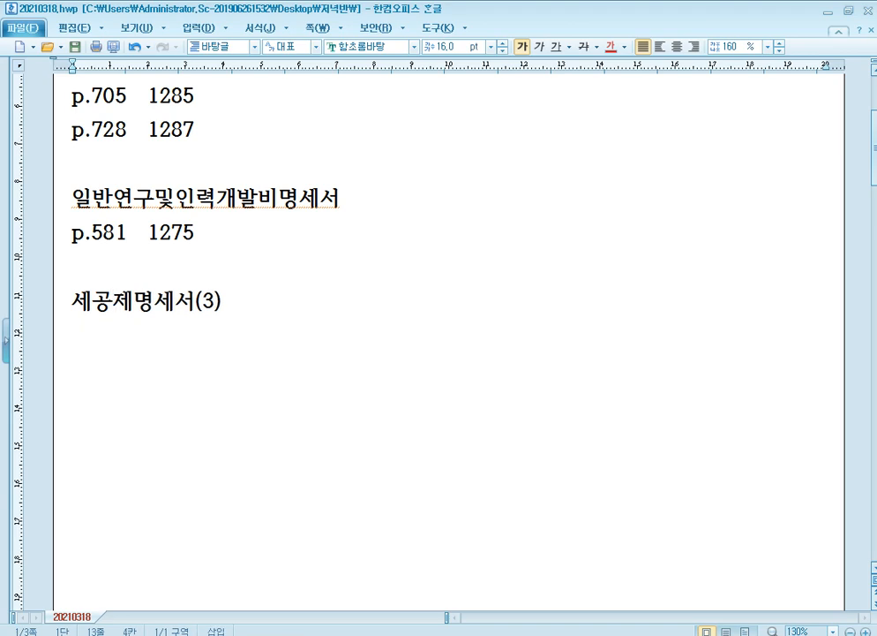
{"action": "type", "text": "애"}
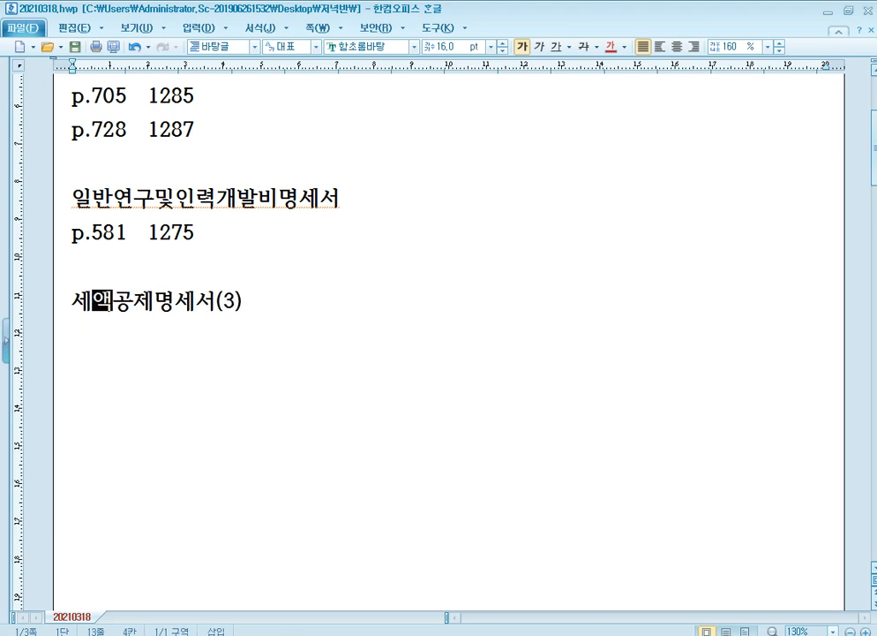
{"action": "type", "text": "ㄱ"}
{"action": "left_click", "coordinate": [90, 325]}
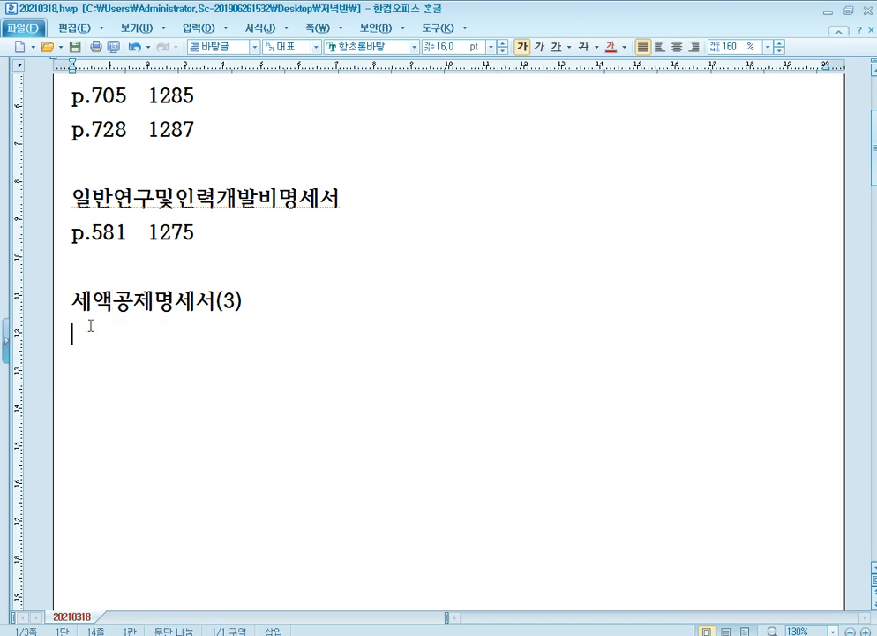
{"action": "type", "text": "p.728"}
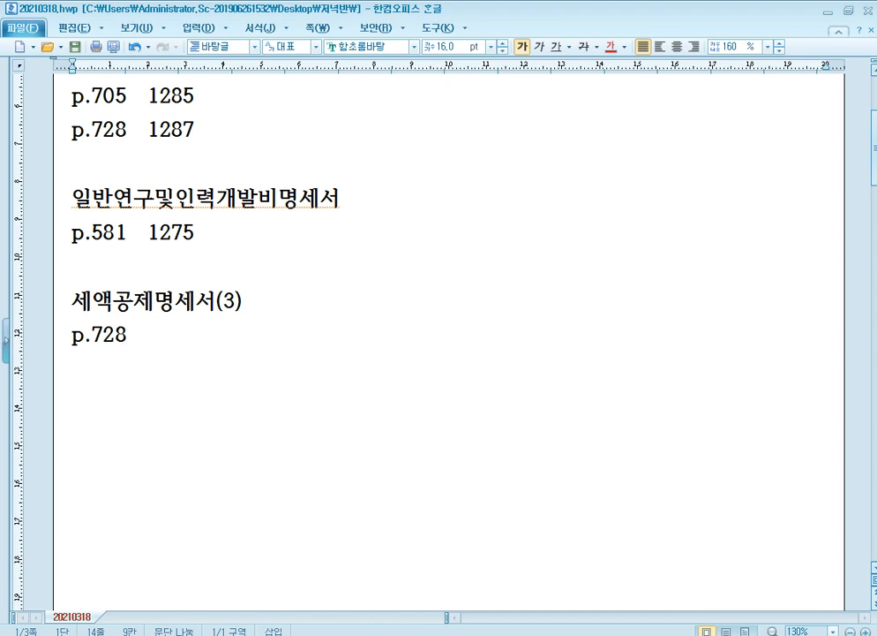
Insert 조정 into the heading so it reads 세액공제조정명세서(3)
{"action": "left_click", "coordinate": [150, 306]}
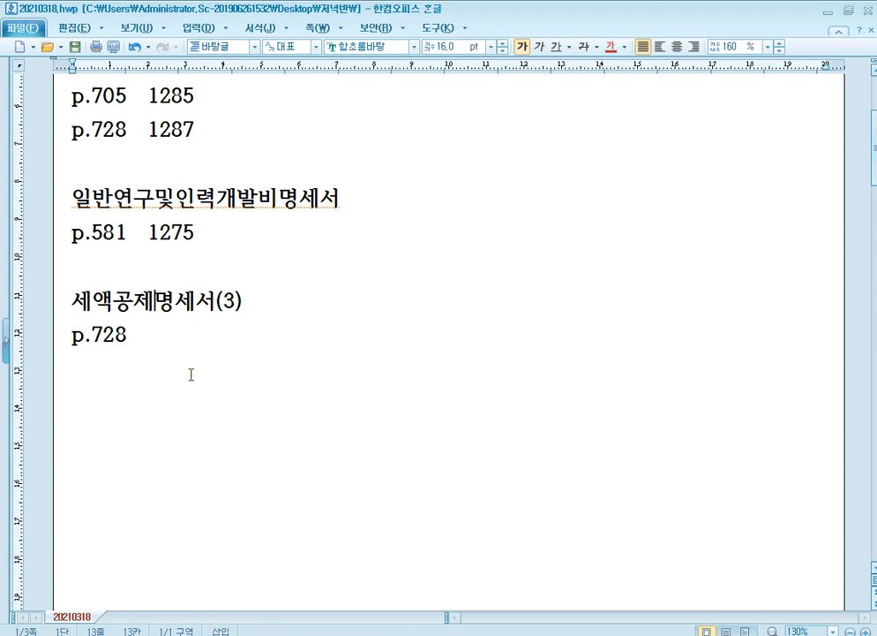
{"action": "type", "text": "whwjd"}
{"action": "key", "text": "BackSpace"}
{"action": "key", "text": "BackSpace"}
{"action": "key", "text": "BackSpace"}
{"action": "key", "text": "BackSpace"}
{"action": "key", "text": "BackSpace"}
{"action": "key", "text": "Hangul"}
{"action": "type", "text": "조wjd"}
Add the company code 1287 after the p.728 entry under 세액공제조정명세서(3)
{"action": "scroll", "coordinate": [442, 335], "scroll_direction": "down", "scroll_amount": 3}
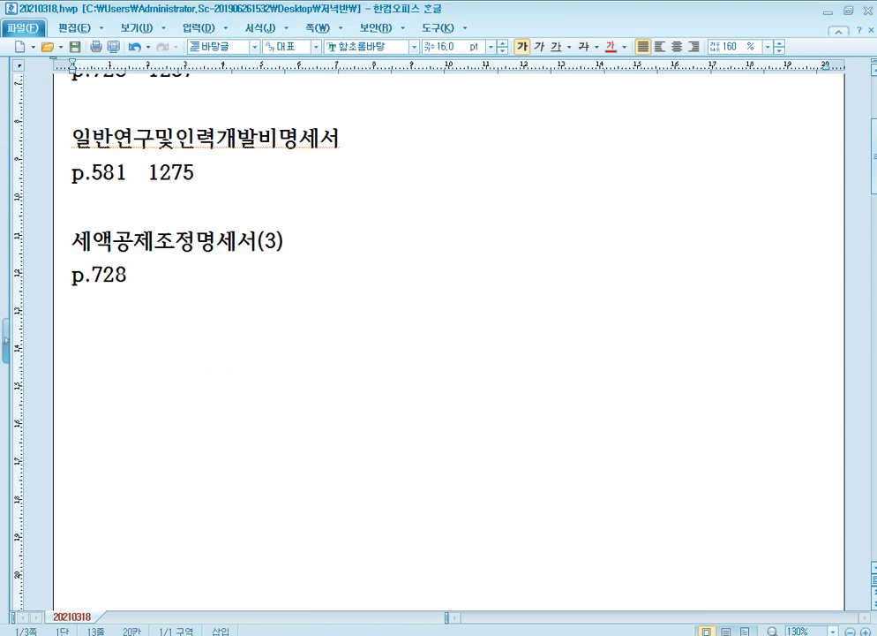
{"action": "left_click", "coordinate": [230, 213]}
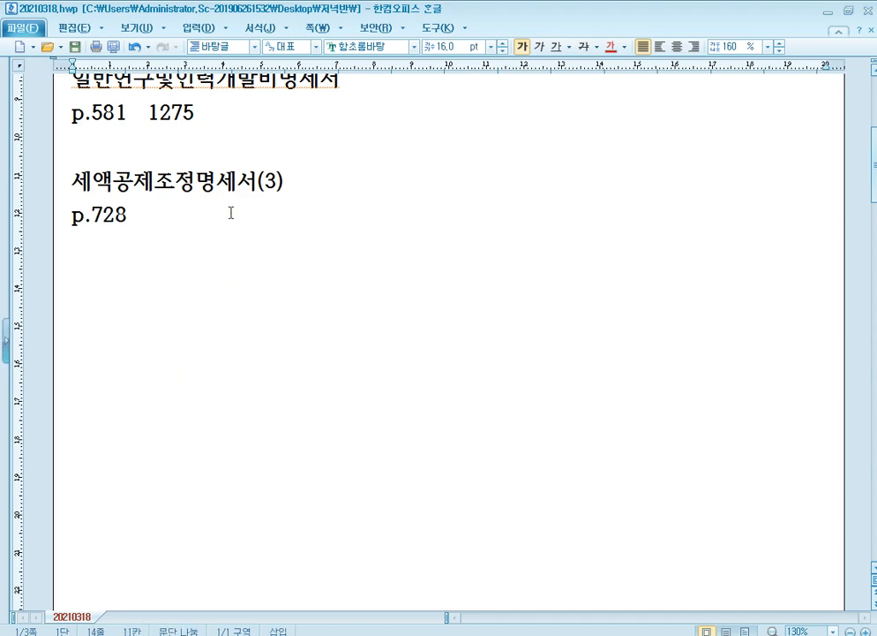
{"action": "type", "text": "1287"}
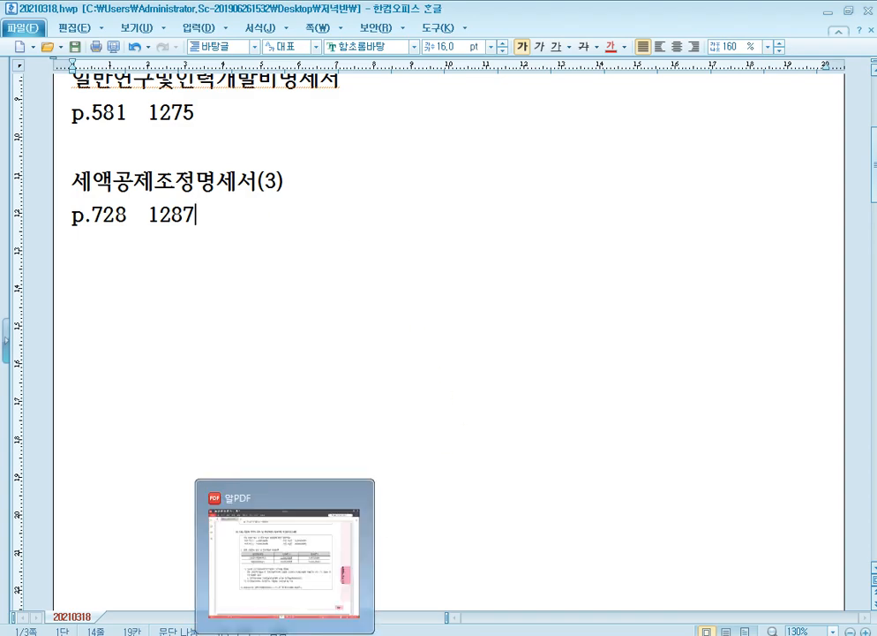
Switch to the textbook in 알PDF and go to problem [5] on page 728
{"action": "left_click", "coordinate": [284, 634]}
{"action": "left_click", "coordinate": [439, 630]}
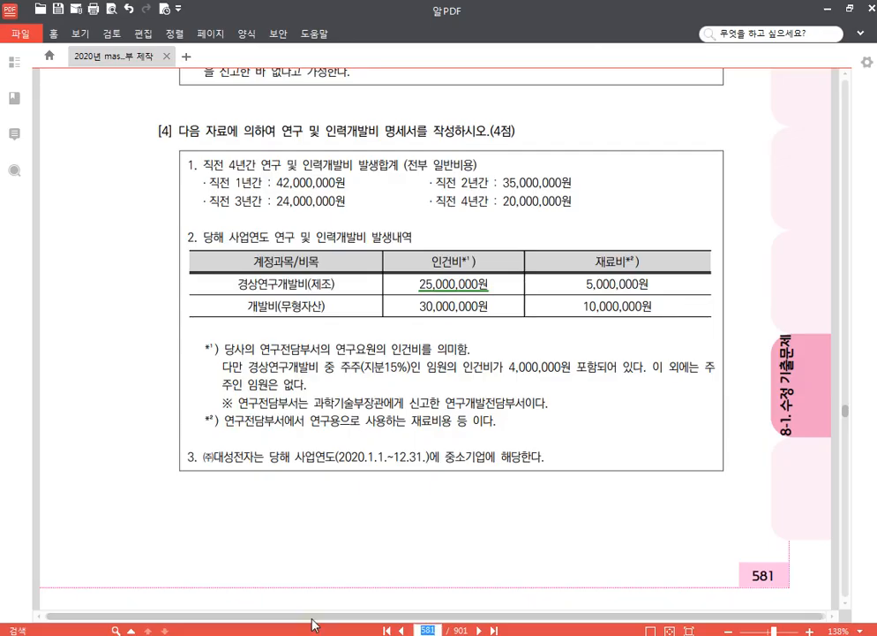
{"action": "type", "text": "728"}
{"action": "key", "text": "Return"}
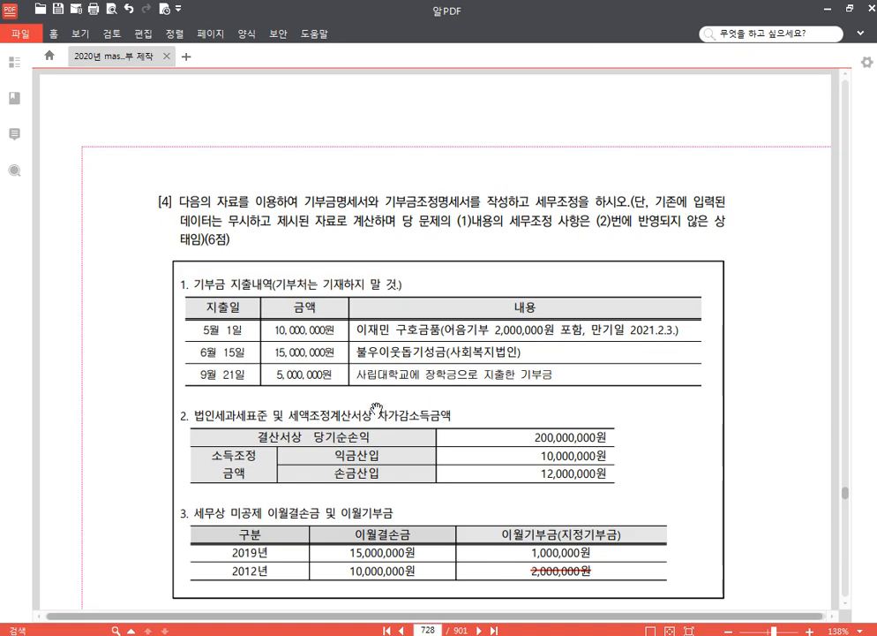
{"action": "scroll", "coordinate": [384, 408], "scroll_direction": "down", "scroll_amount": 5}
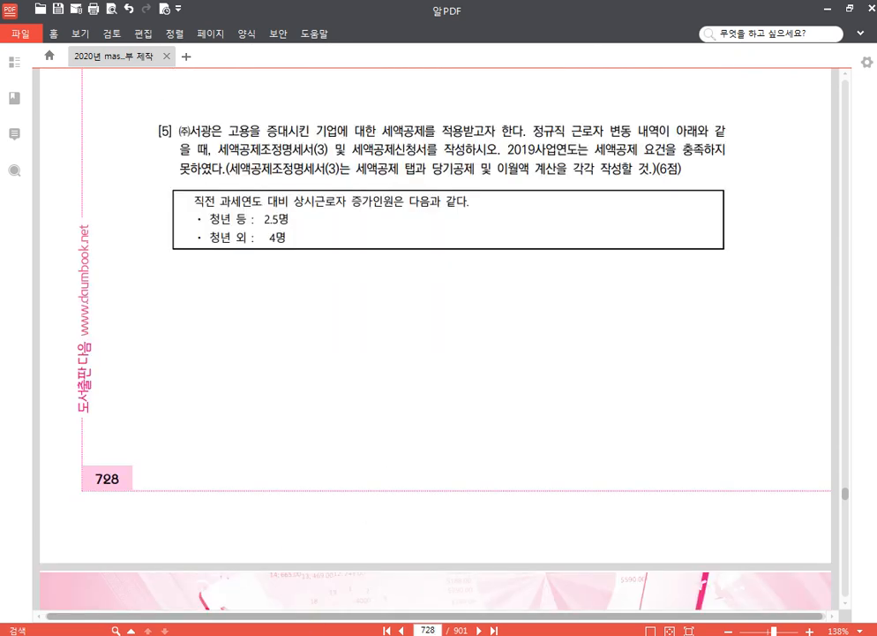
Switch to KcLep and change the working company to 1287 (주)서광
{"action": "key", "text": "alt+Tab"}
{"action": "left_click", "coordinate": [816, 132]}
{"action": "type", "text": "12"}
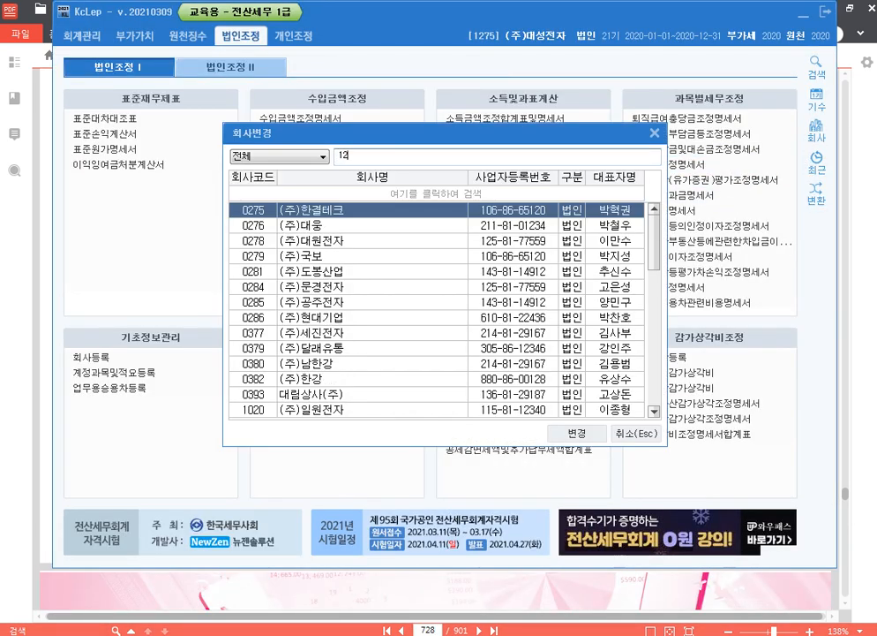
{"action": "type", "text": "87"}
{"action": "key", "text": "Return"}
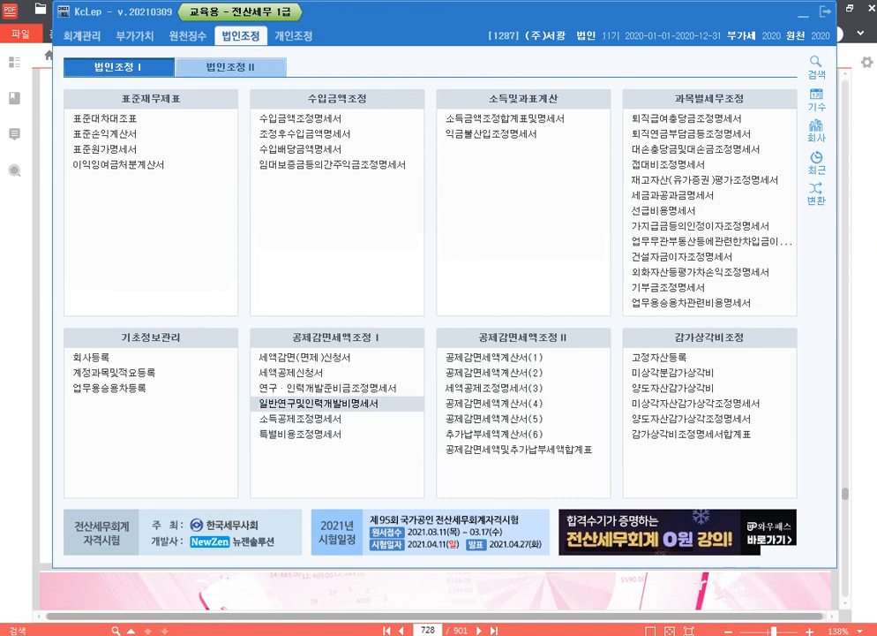
Back in 알PDF, highlight problem [5]'s parenthesised 세액공제조정명세서(3) instruction and the phrase 고용을 증대시킨 기업에 대한 세액공제
{"action": "key", "text": "alt+Tab"}
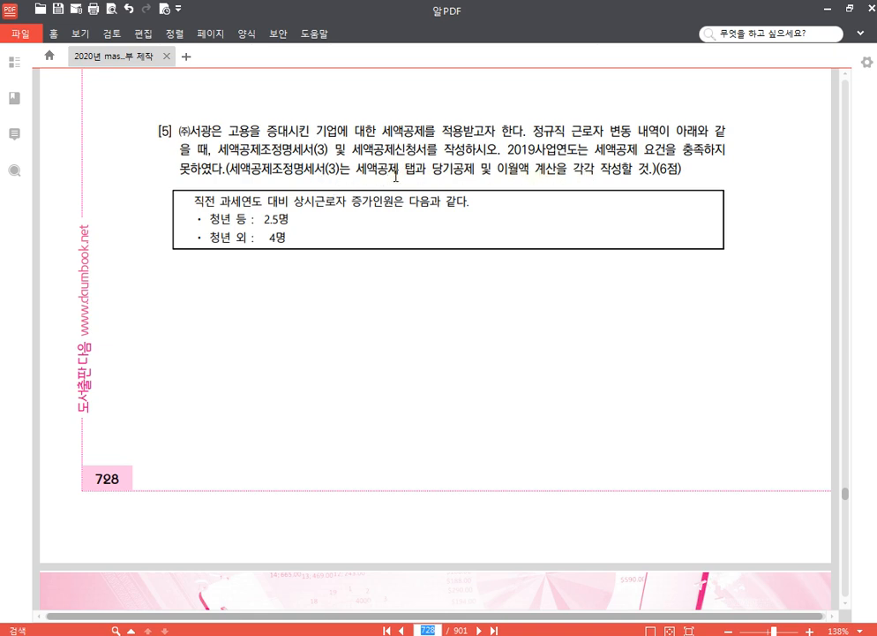
{"action": "left_click_drag", "start_coordinate": [233, 169], "coordinate": [650, 177]}
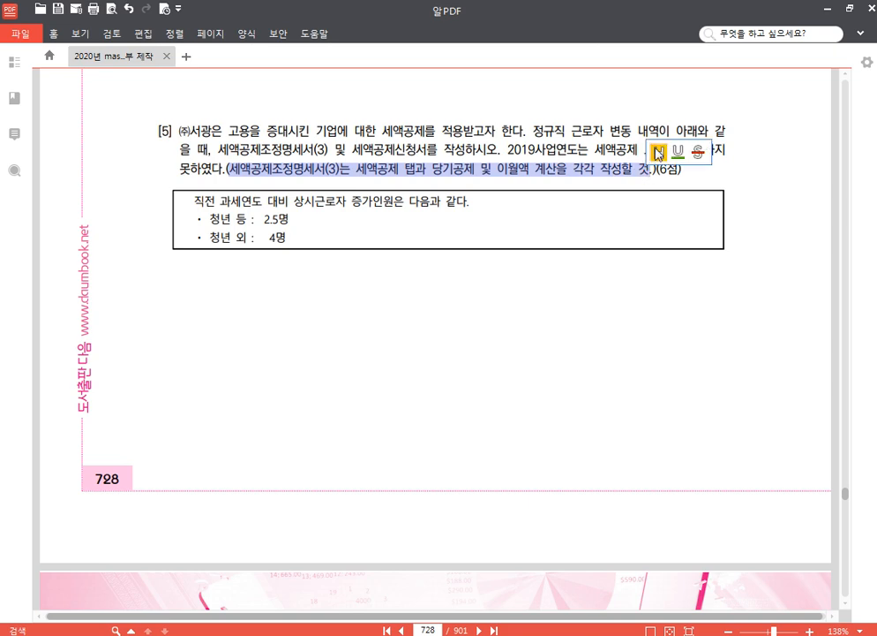
{"action": "left_click", "coordinate": [658, 151]}
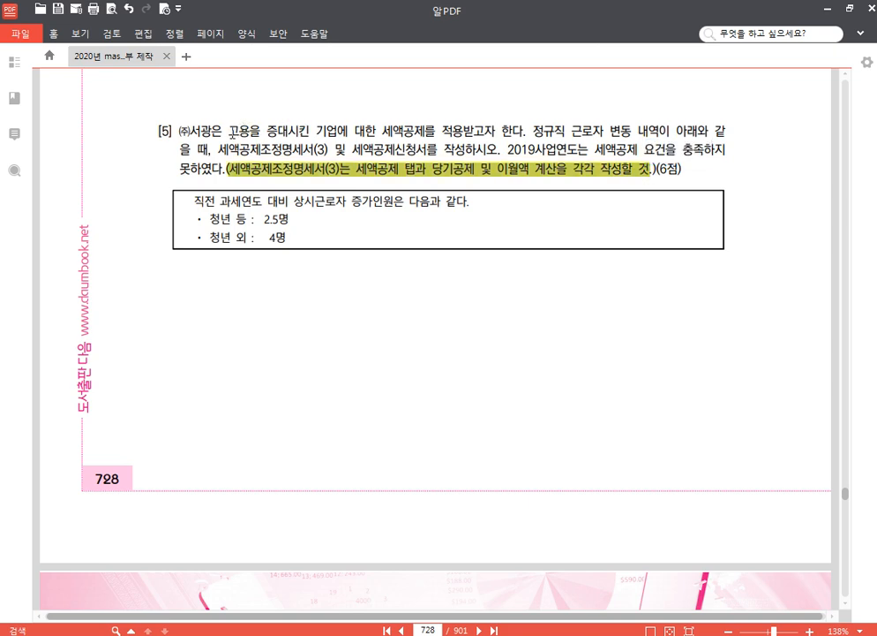
{"action": "left_click", "coordinate": [234, 130]}
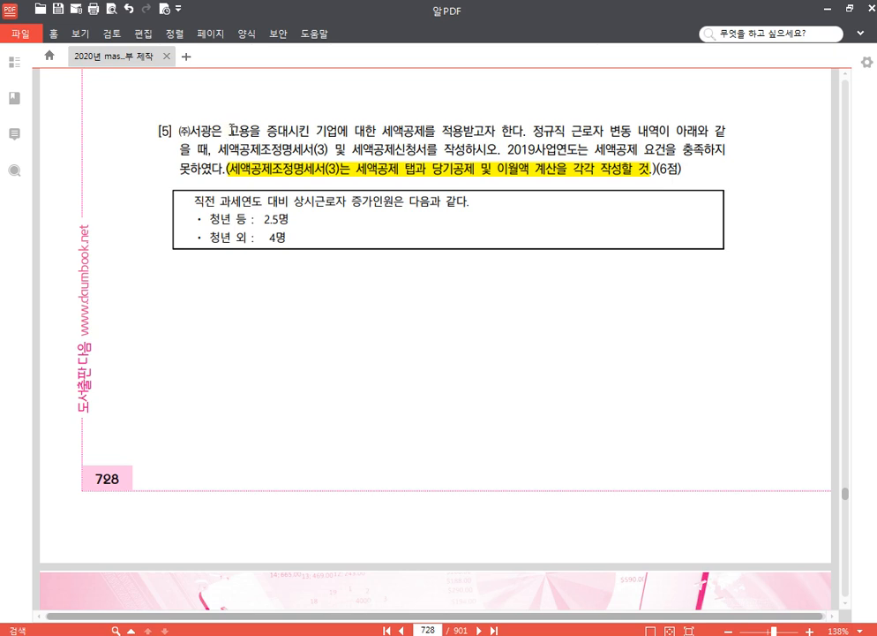
{"action": "left_click_drag", "start_coordinate": [234, 131], "coordinate": [420, 131]}
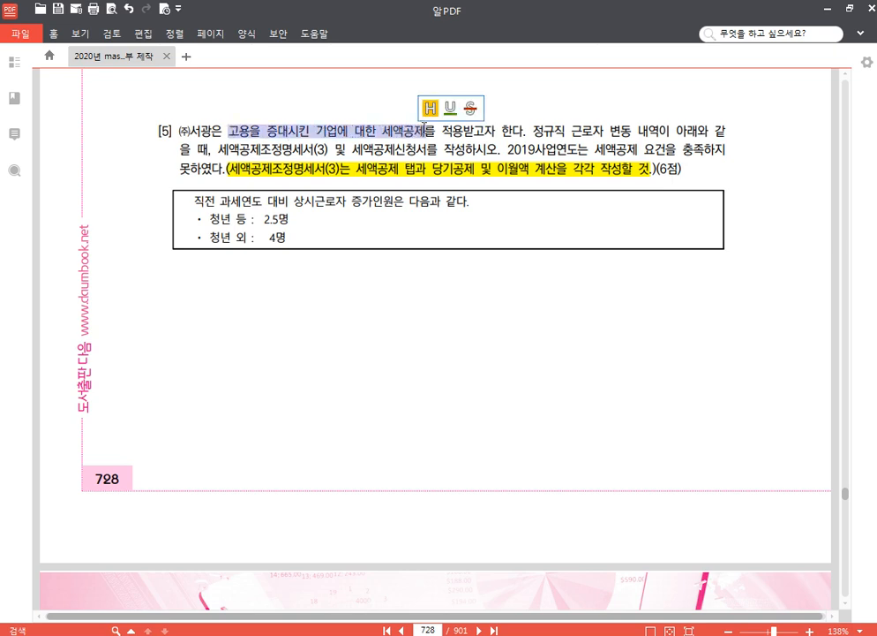
{"action": "left_click", "coordinate": [431, 108]}
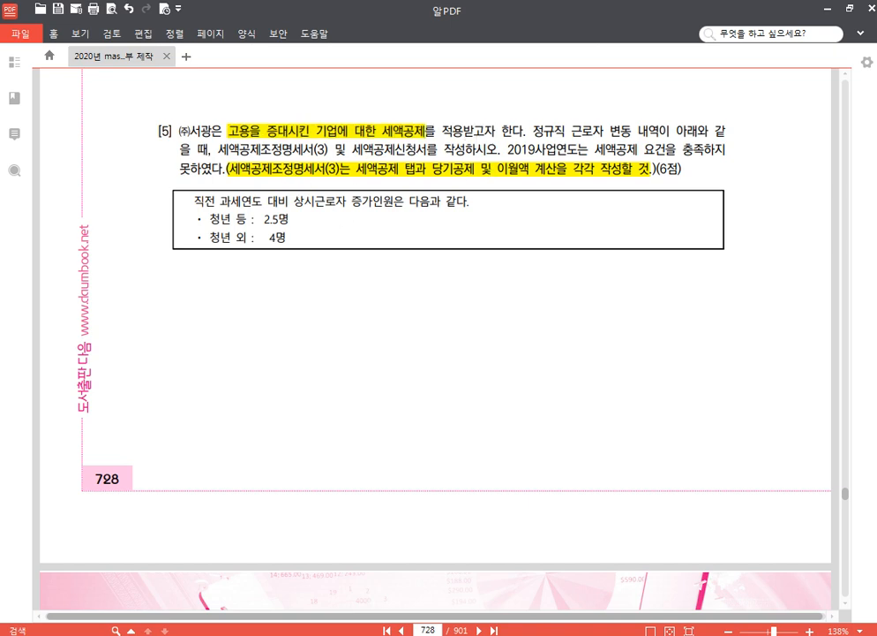
Switch to KcLep, open 세액공제조정명세서(3), and open the calculation details for 고용을 증대시킨 기업에 대한 세액공제
{"action": "left_click", "coordinate": [397, 634]}
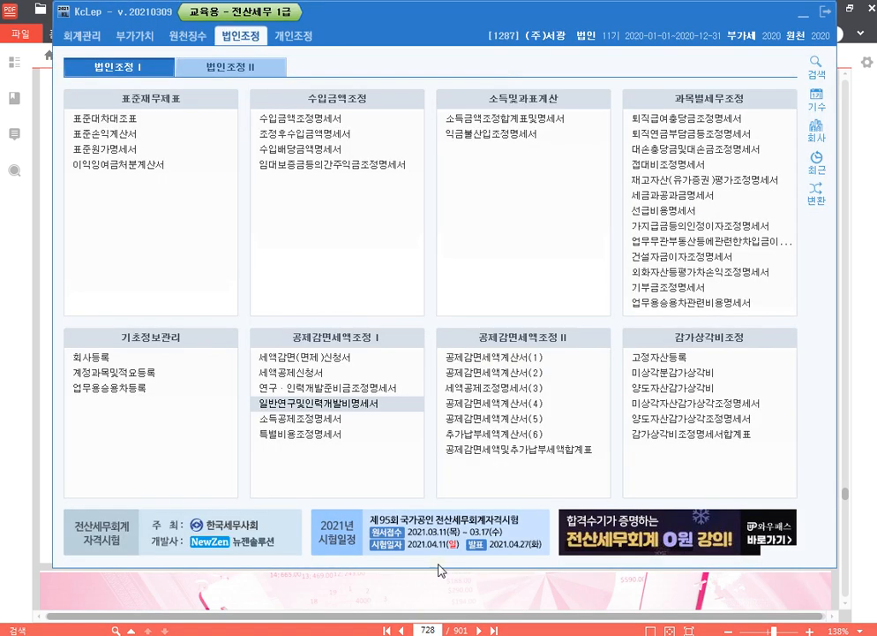
{"action": "left_click", "coordinate": [537, 395]}
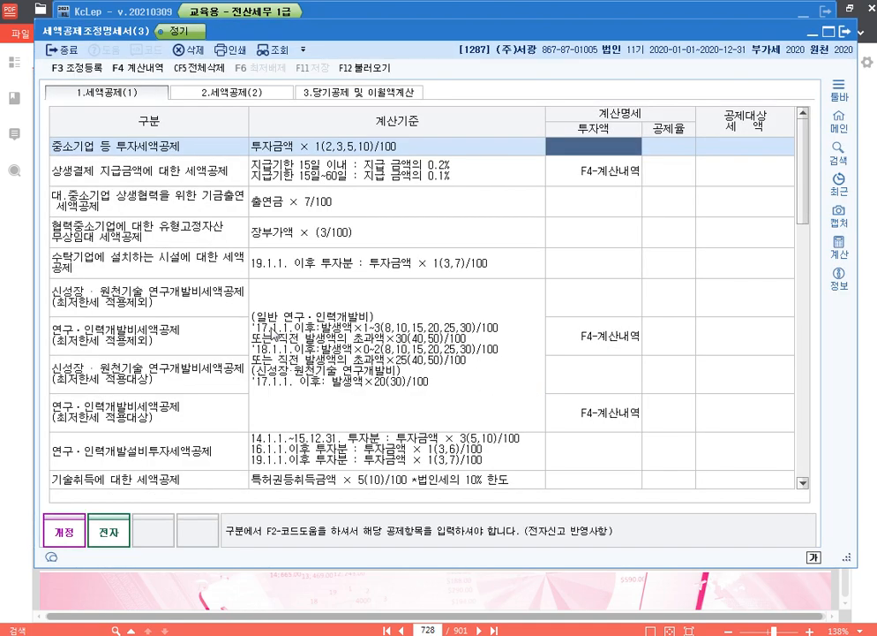
{"action": "scroll", "coordinate": [273, 334], "scroll_direction": "down", "scroll_amount": 5}
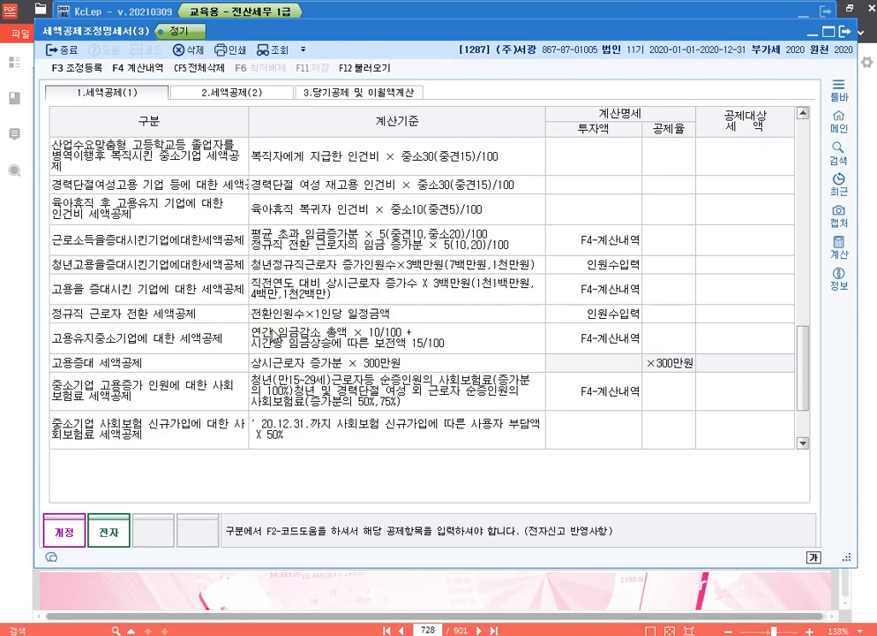
{"action": "left_click", "coordinate": [193, 299]}
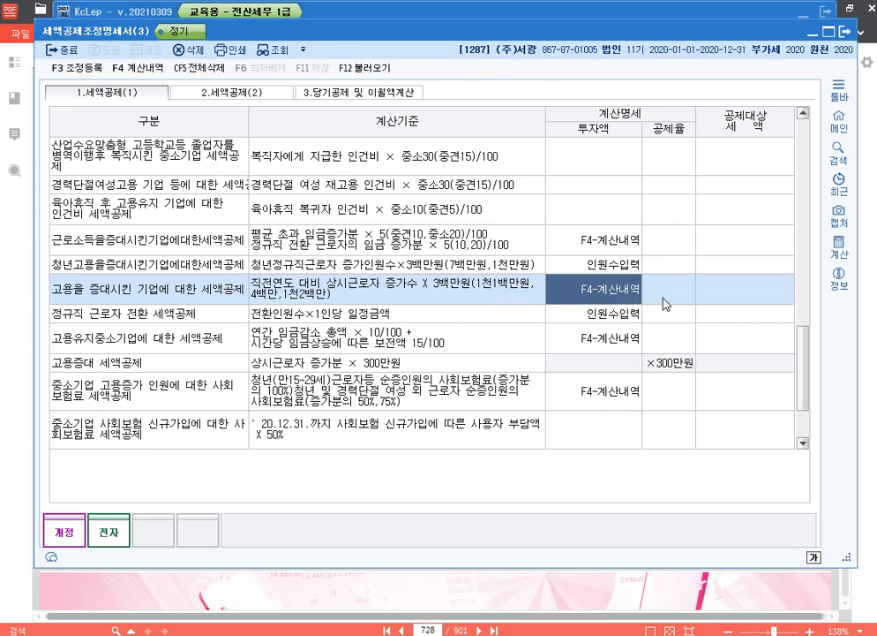
{"action": "left_click", "coordinate": [740, 294]}
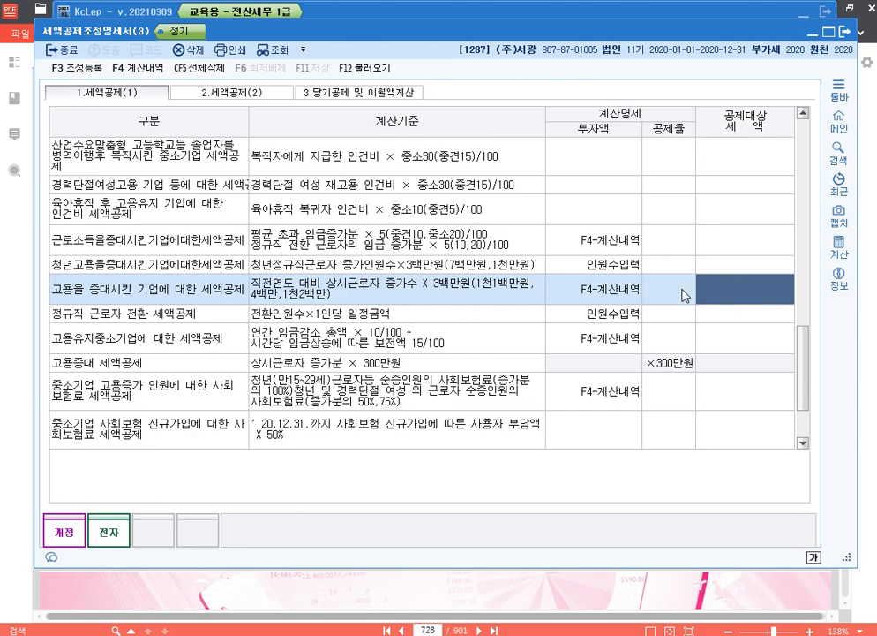
{"action": "key", "text": "F4"}
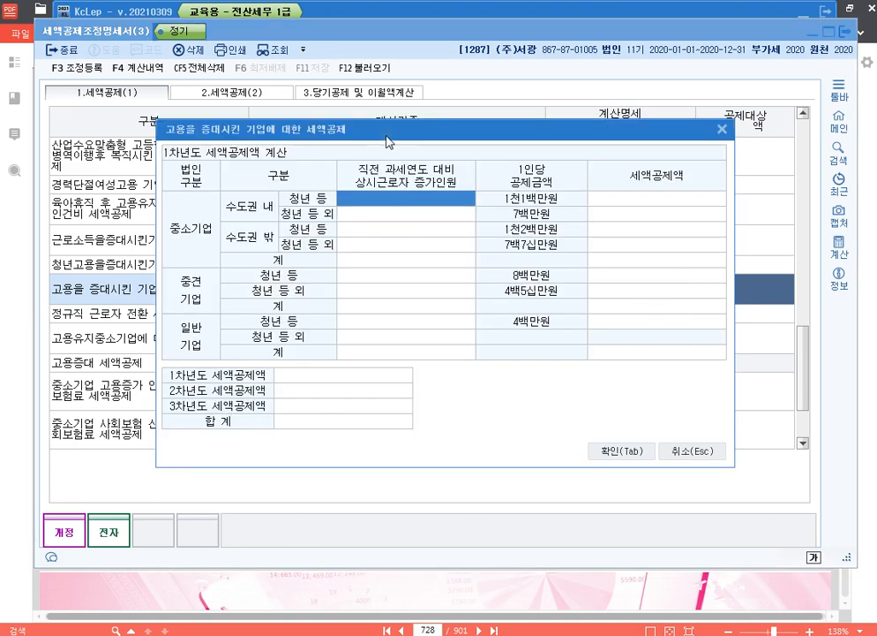
{"action": "left_click_drag", "start_coordinate": [387, 133], "coordinate": [391, 102]}
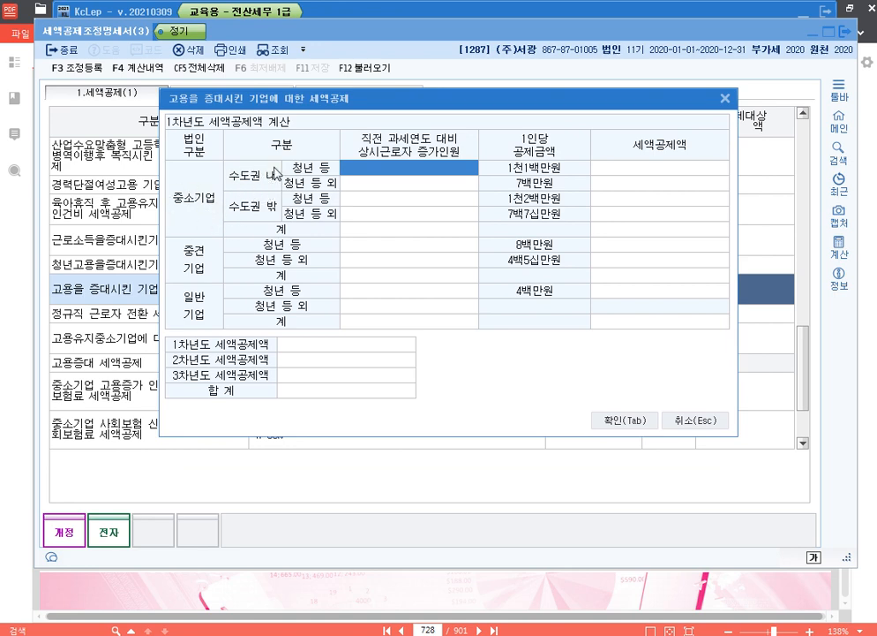
Cancel the calculation details and check (주)서광's business location and company type in 회사등록
{"action": "left_click", "coordinate": [707, 418]}
{"action": "key", "text": "Escape"}
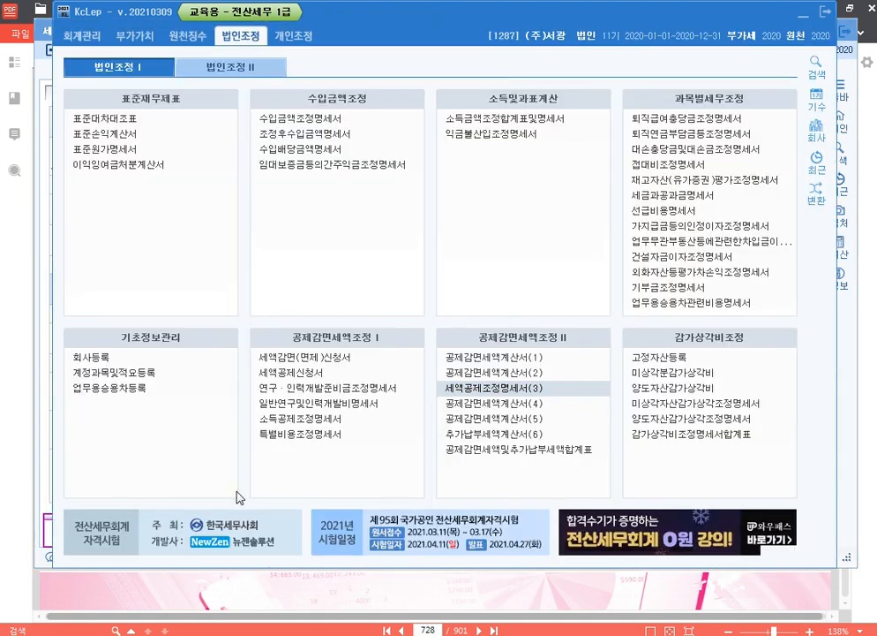
{"action": "left_click", "coordinate": [146, 360]}
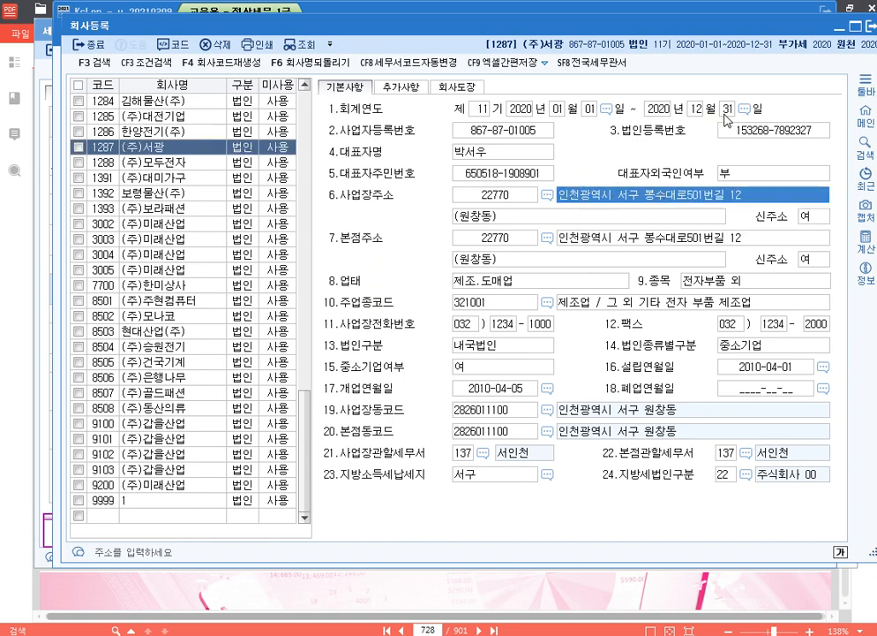
{"action": "key", "text": "Escape"}
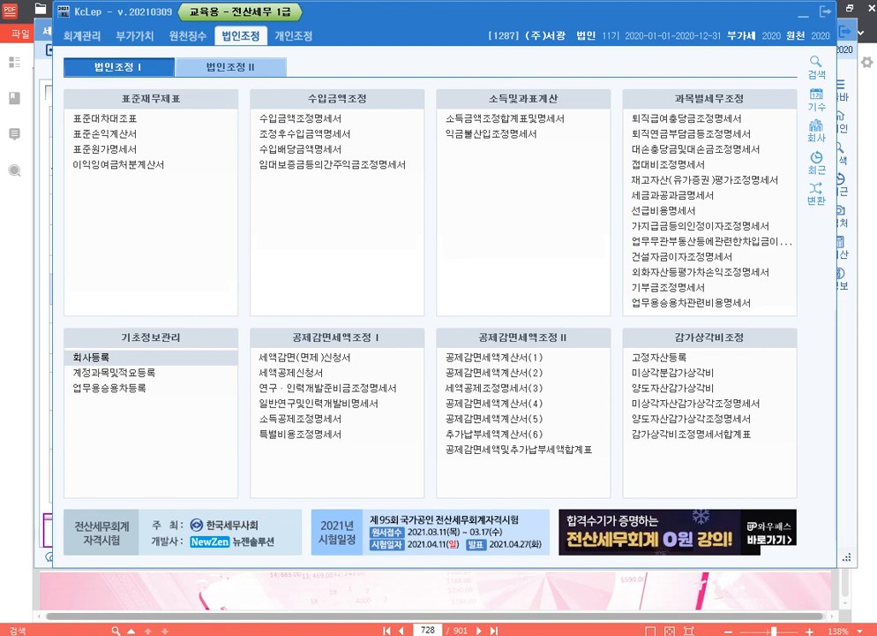
In the 고용을 증대시킨 기업에 대한 세액공제 calculation, enter 2.5 for 청년 등 and 4 for 청년 등 외 under 중소기업 수도권 내, and apply
{"action": "key", "text": "alt+Tab"}
{"action": "double_click", "coordinate": [747, 287]}
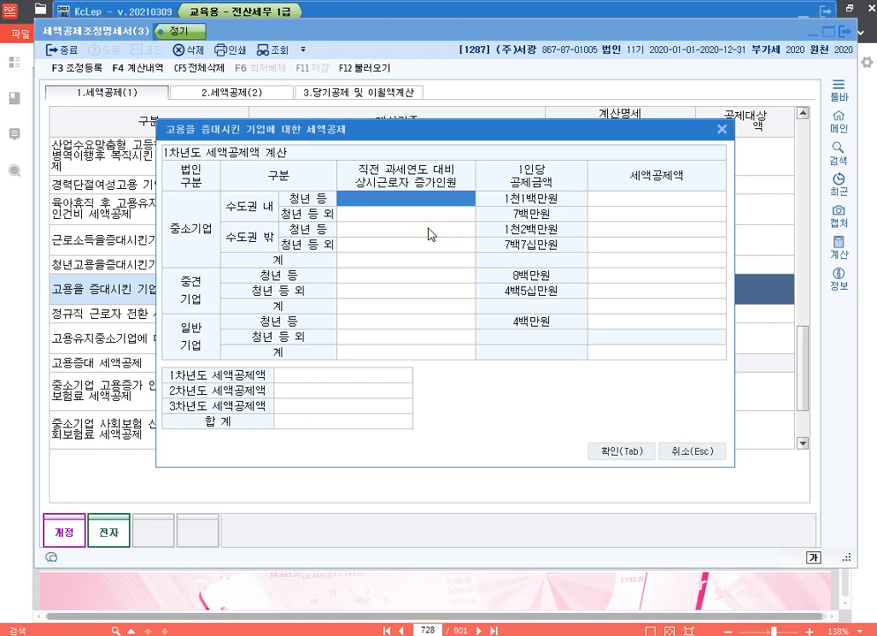
{"action": "type", "text": "2.5"}
{"action": "key", "text": "Return"}
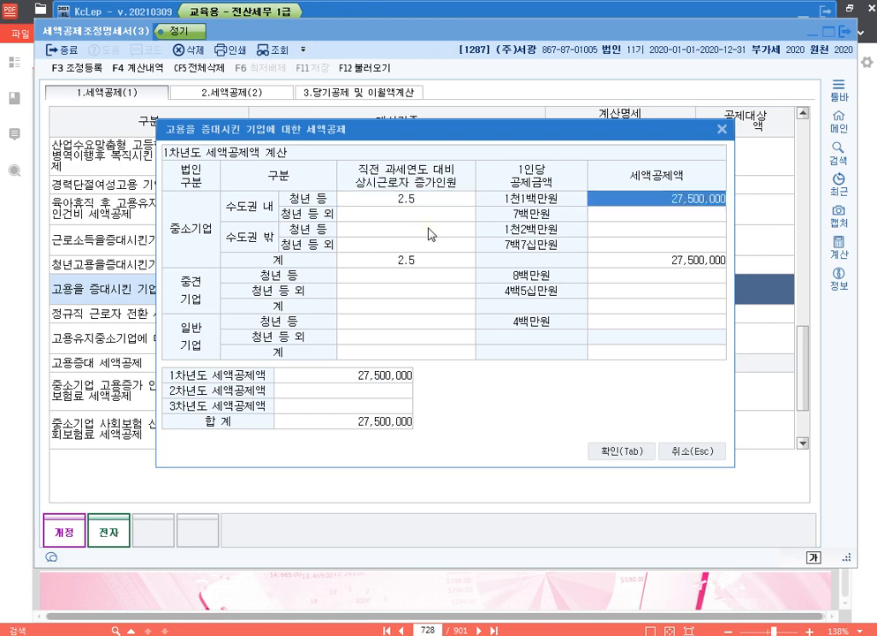
{"action": "key", "text": "Return"}
{"action": "type", "text": "4"}
{"action": "key", "text": "Return"}
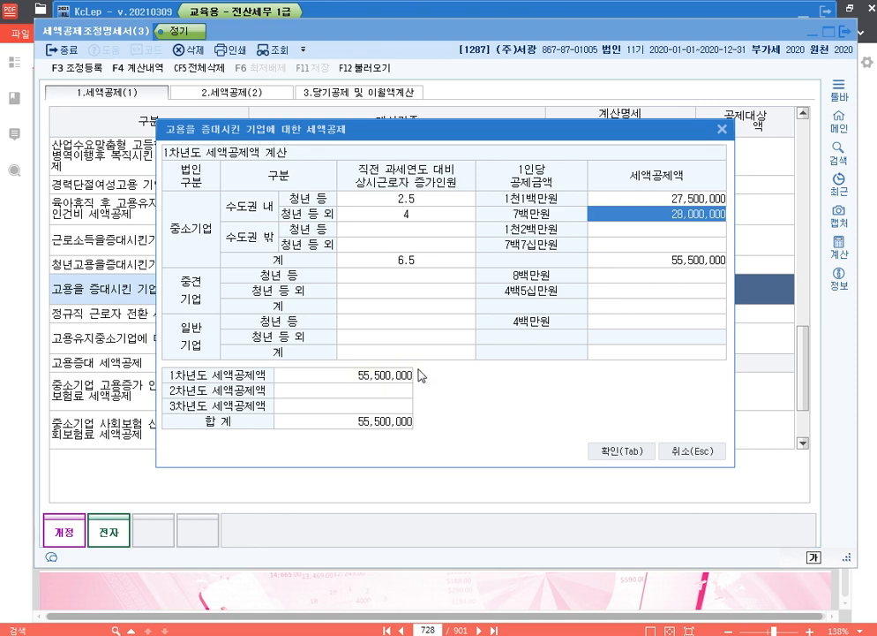
{"action": "left_click", "coordinate": [384, 374]}
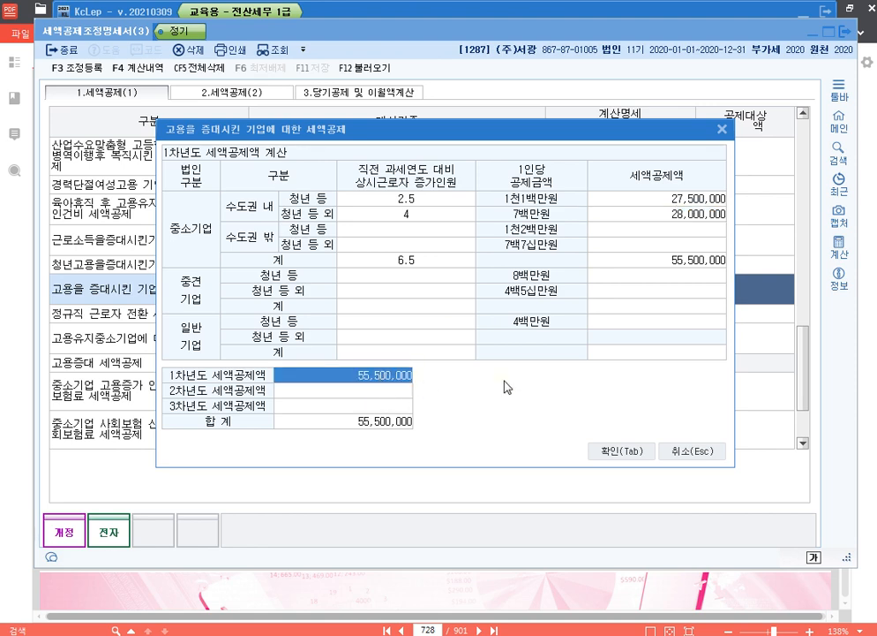
{"action": "left_click", "coordinate": [616, 451]}
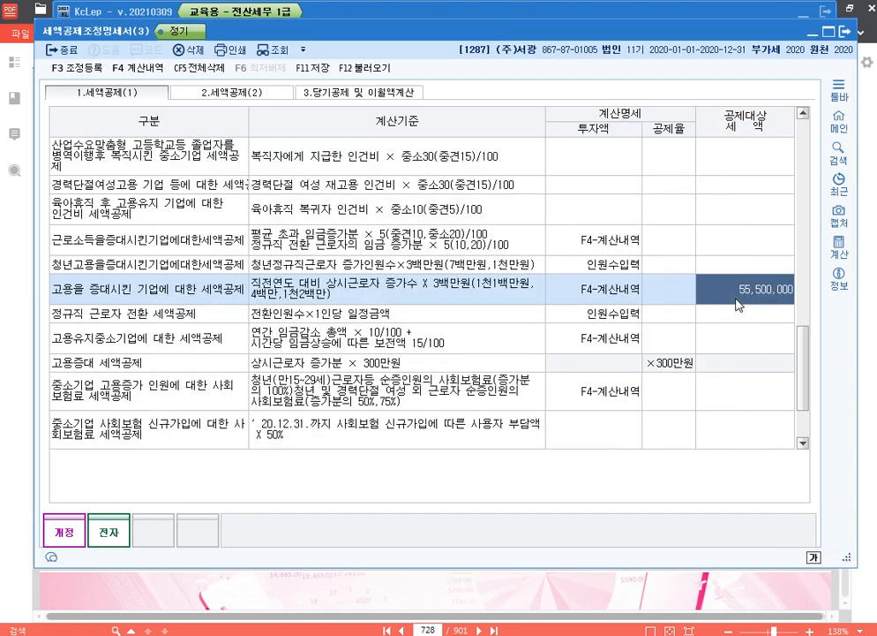
In 당기공제 및 이월액계산, add 고용을 증대시킨 기업에 대한 세액공제 as the first 구분 with 사업연도 2020
{"action": "left_click", "coordinate": [398, 94]}
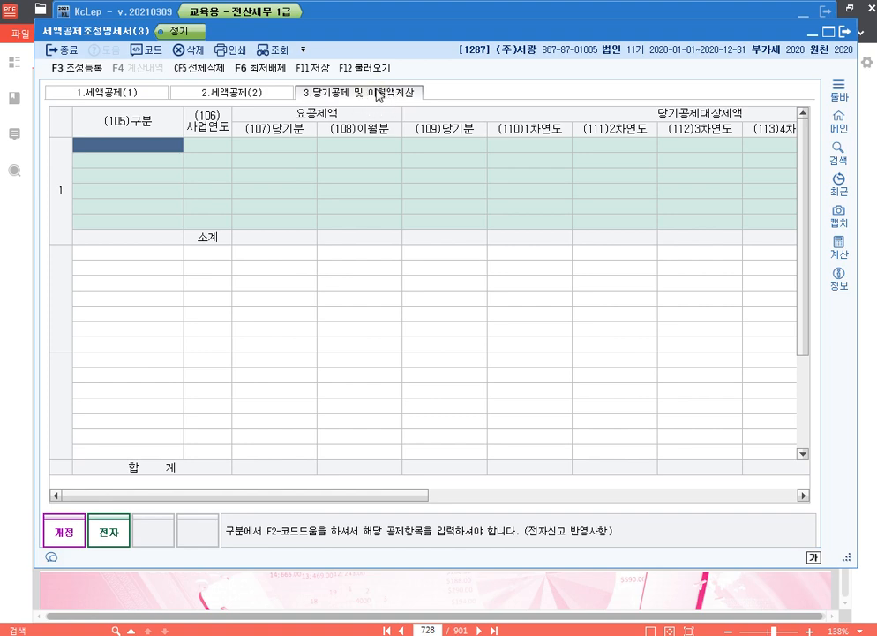
{"action": "left_click", "coordinate": [382, 93]}
{"action": "key", "text": "F2"}
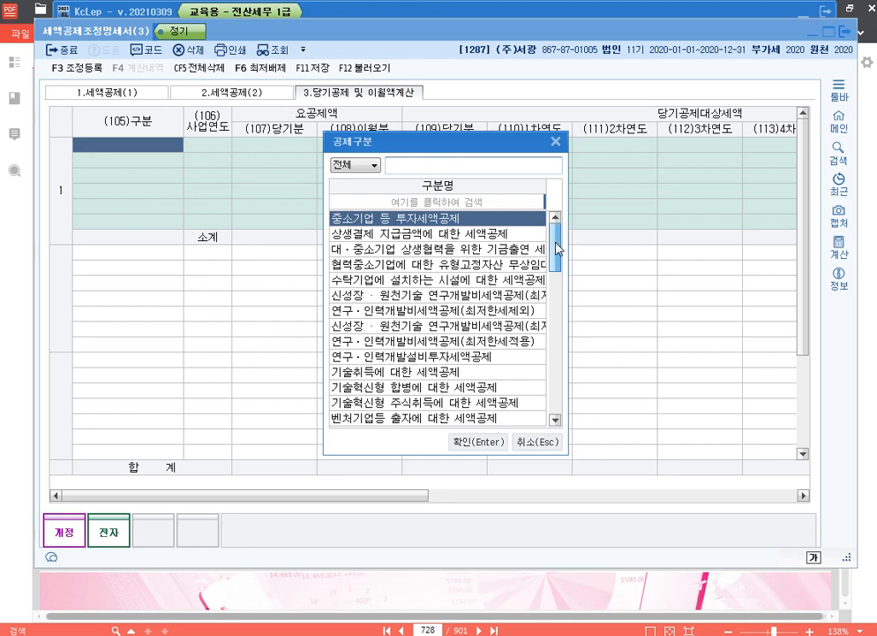
{"action": "left_click_drag", "start_coordinate": [558, 240], "coordinate": [569, 347]}
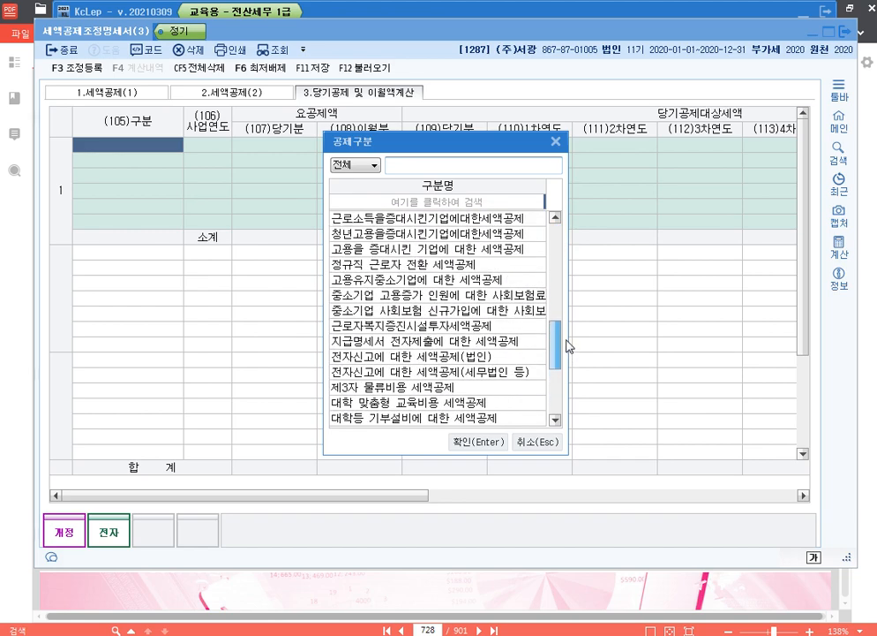
{"action": "left_click", "coordinate": [485, 250]}
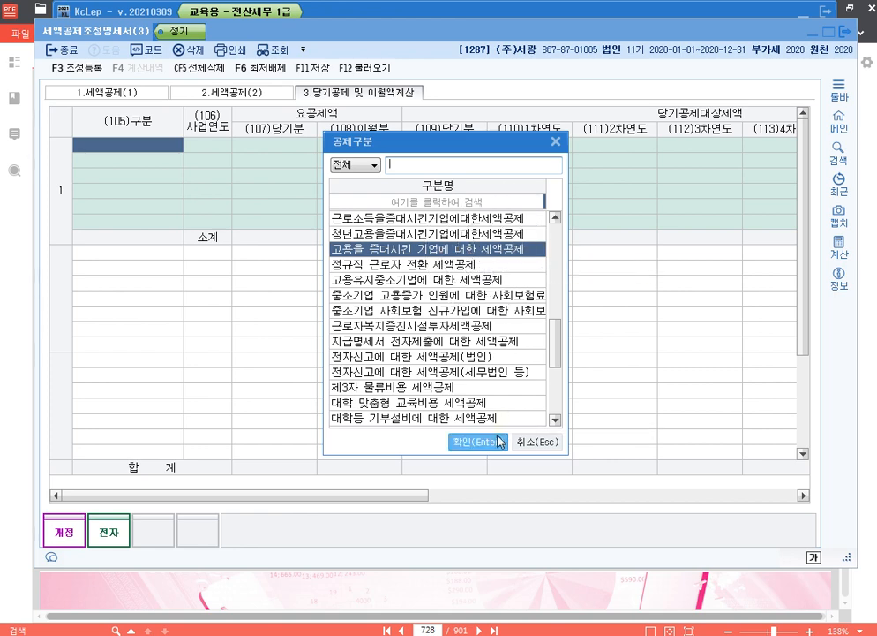
{"action": "key", "text": "Return"}
{"action": "type", "text": "2020"}
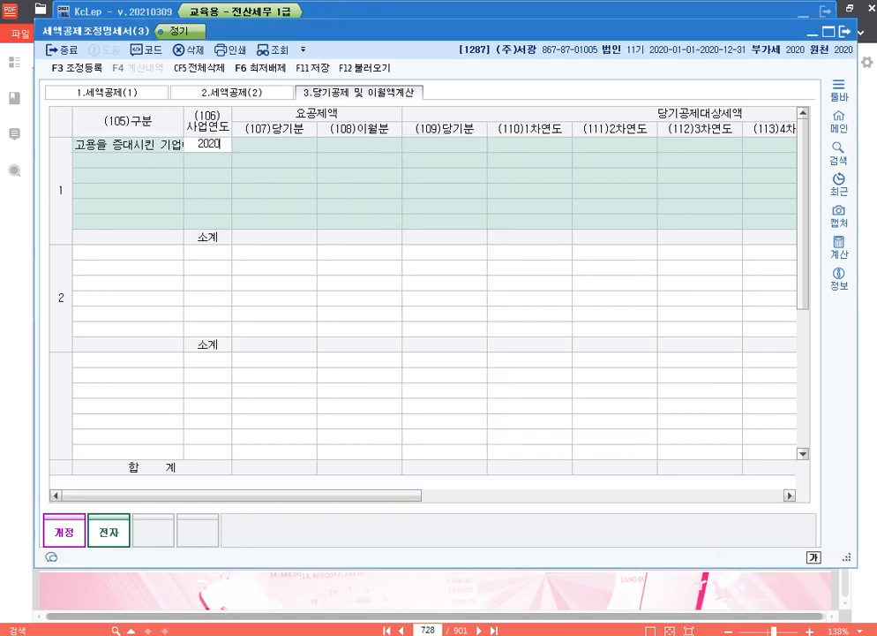
Set the 2020 entry's 요공제액 당기분 to 55,500,000, leave the carryover year amounts blank, and save the form
{"action": "key", "text": "Return"}
{"action": "type", "text": "55500000"}
{"action": "key", "text": "Return"}
{"action": "key", "text": "Return"}
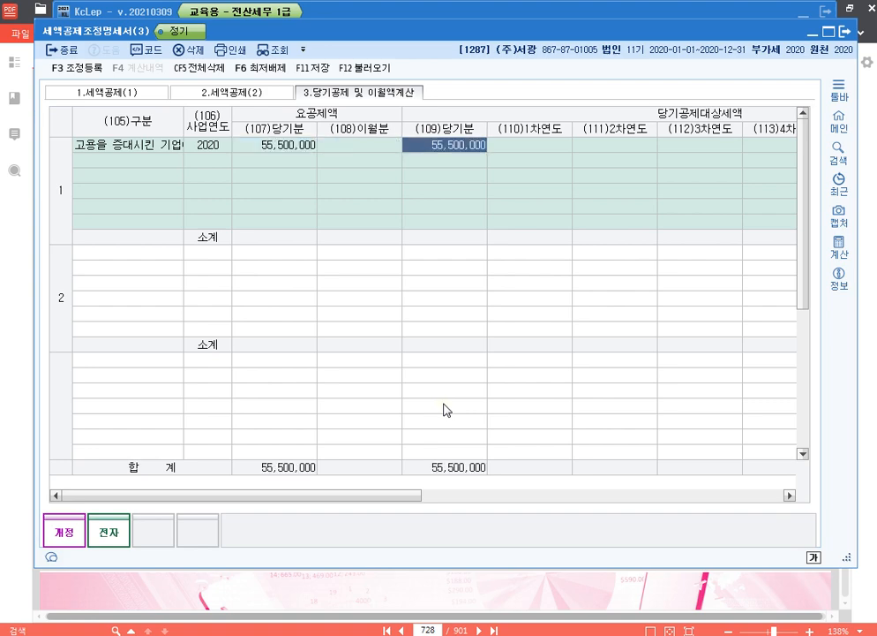
{"action": "key", "text": "Return"}
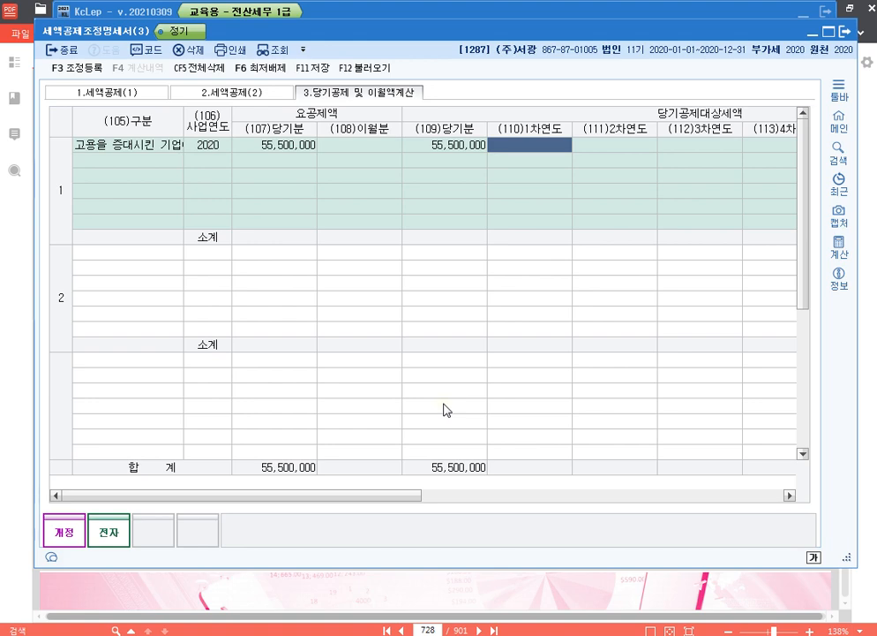
{"action": "key", "text": "Return"}
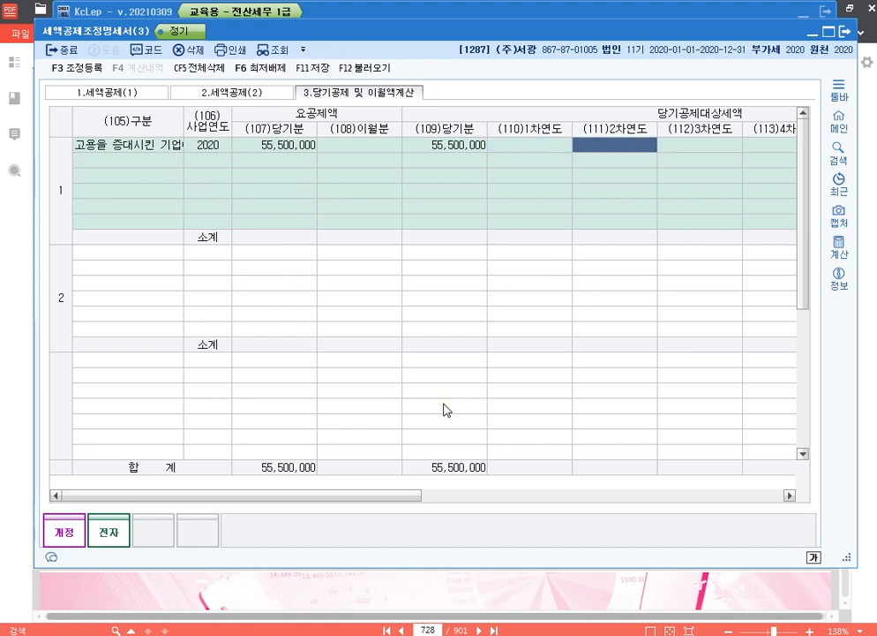
{"action": "left_click", "coordinate": [321, 69]}
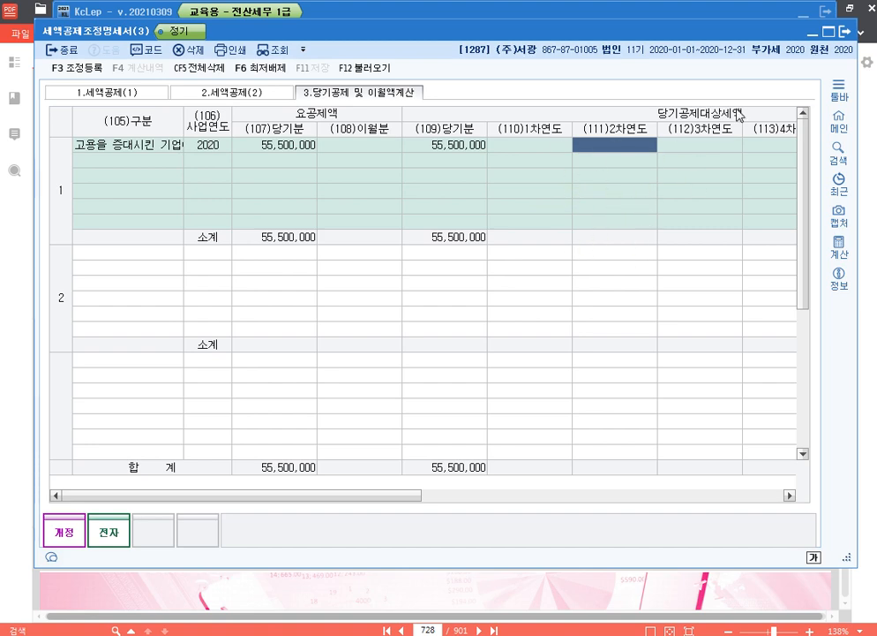
Close 세액공제조정명세서(3), open 세액공제신청서, and load its data anew
{"action": "left_click", "coordinate": [846, 33]}
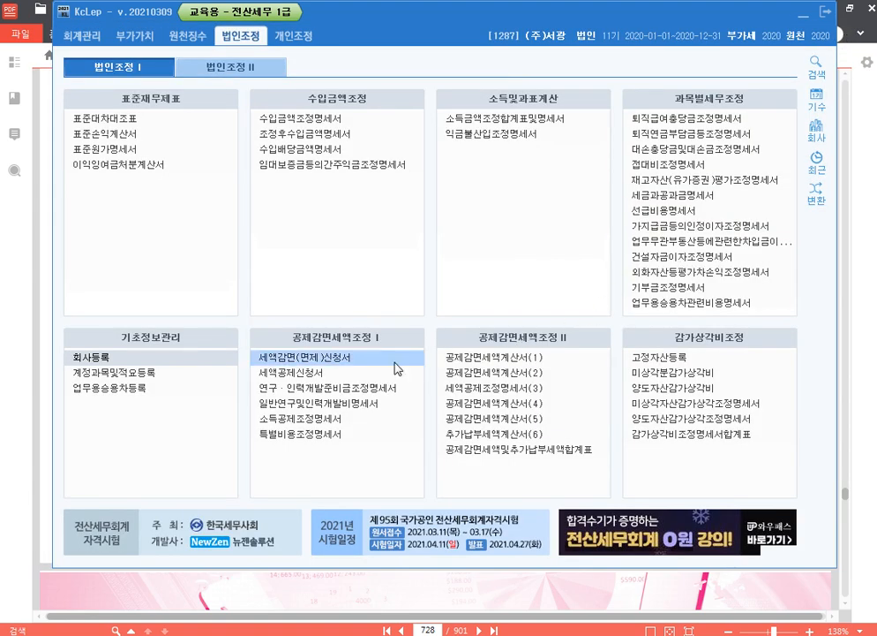
{"action": "left_click", "coordinate": [353, 374]}
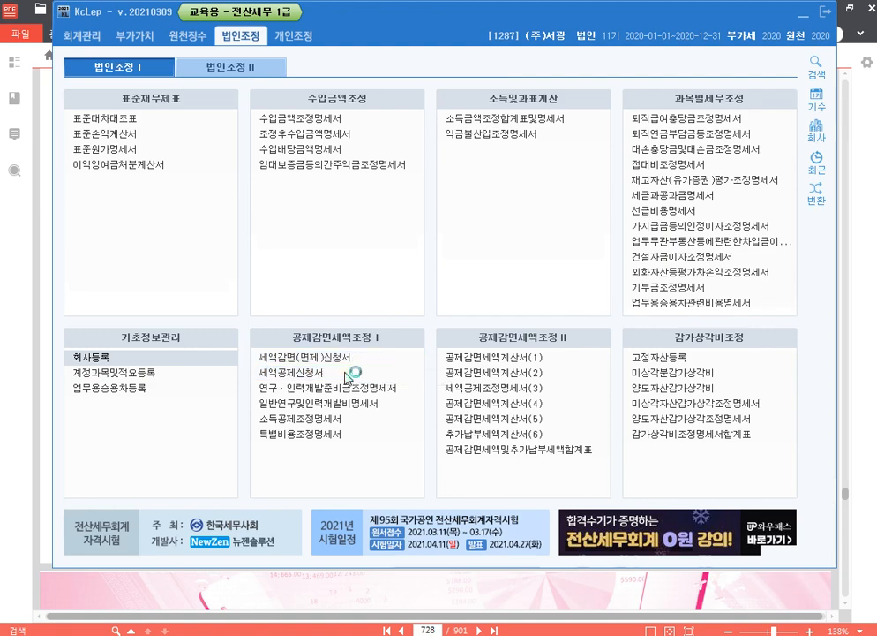
{"action": "left_click", "coordinate": [382, 165]}
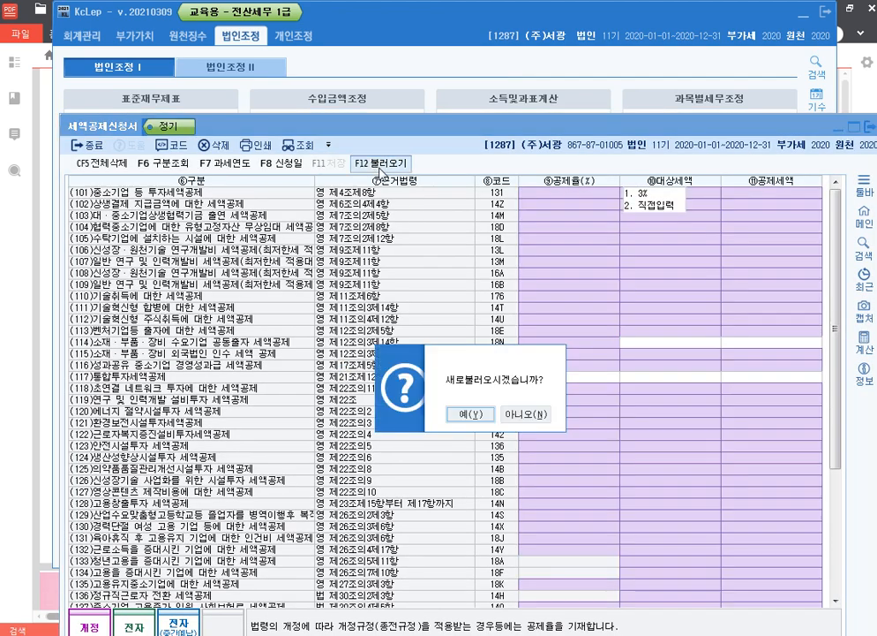
{"action": "left_click", "coordinate": [482, 410]}
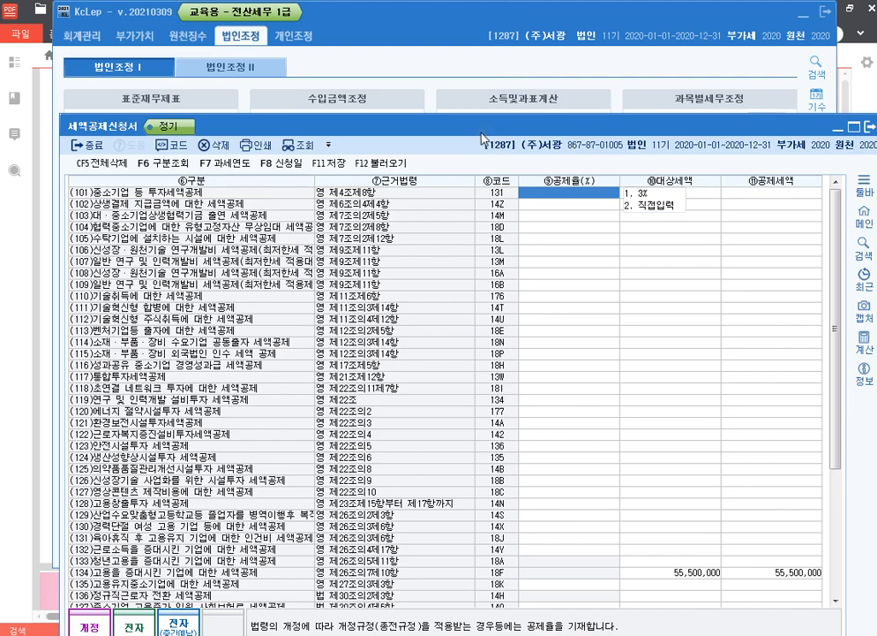
Check row (134) and the 세액공제 합계 in 세액공제신청서 against problem [5] in the textbook, and save the form
{"action": "left_click_drag", "start_coordinate": [480, 134], "coordinate": [456, 68]}
{"action": "left_click", "coordinate": [670, 507]}
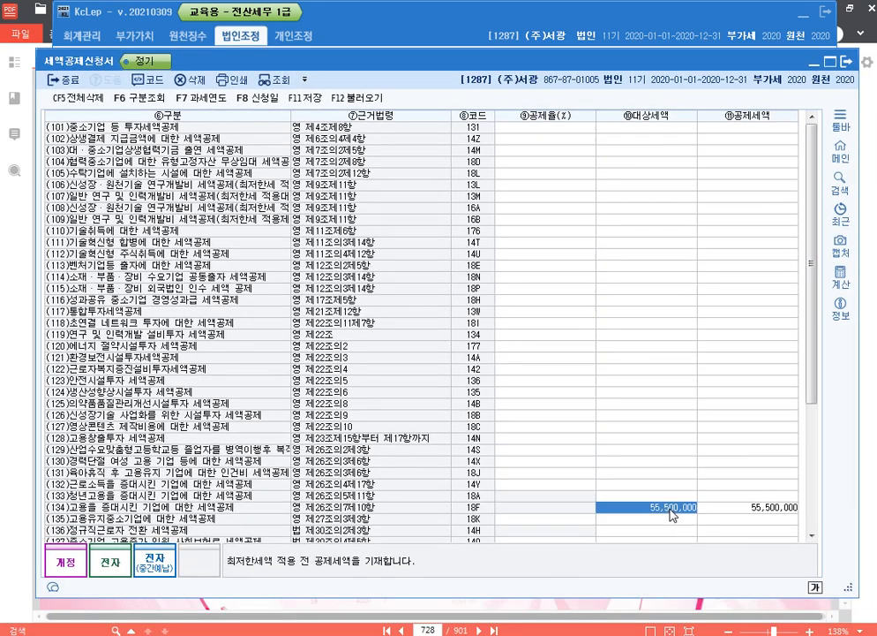
{"action": "scroll", "coordinate": [680, 503], "scroll_direction": "down", "scroll_amount": 6}
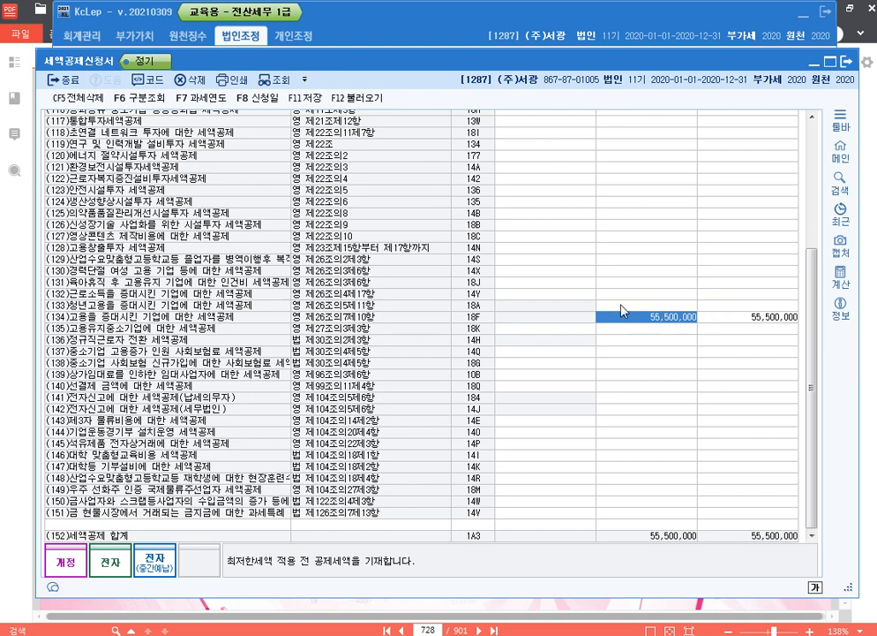
{"action": "key", "text": "alt+Tab"}
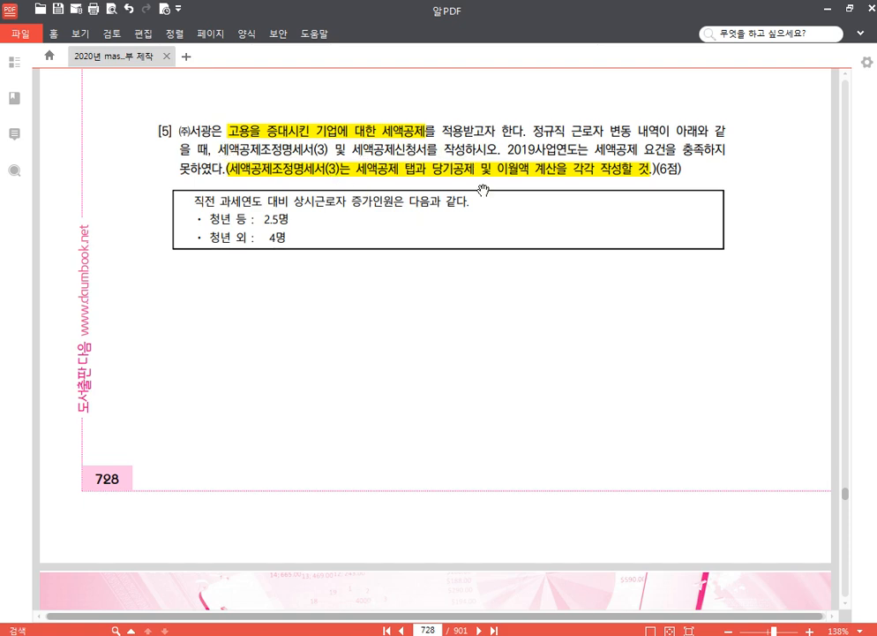
{"action": "key", "text": "alt+Tab"}
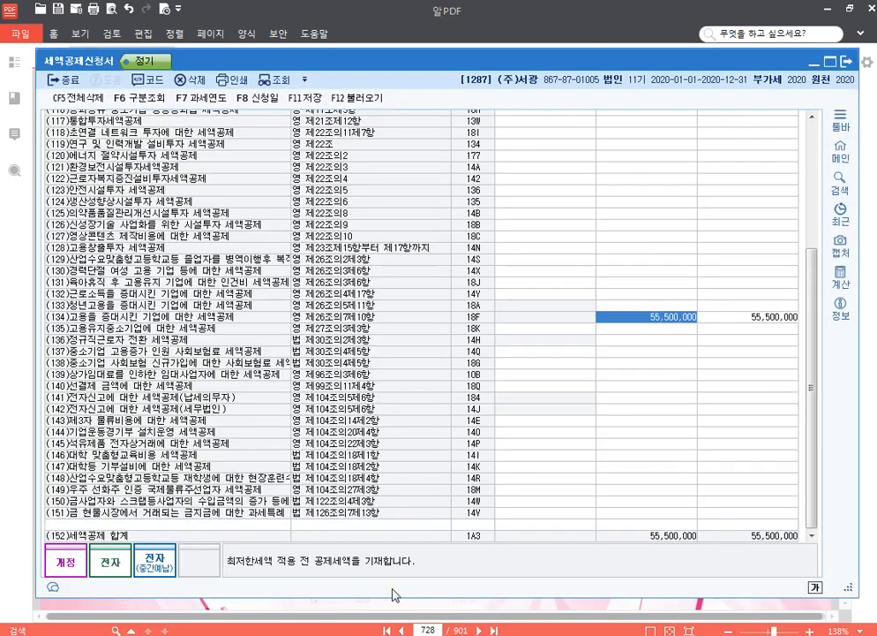
{"action": "key", "text": "F11"}
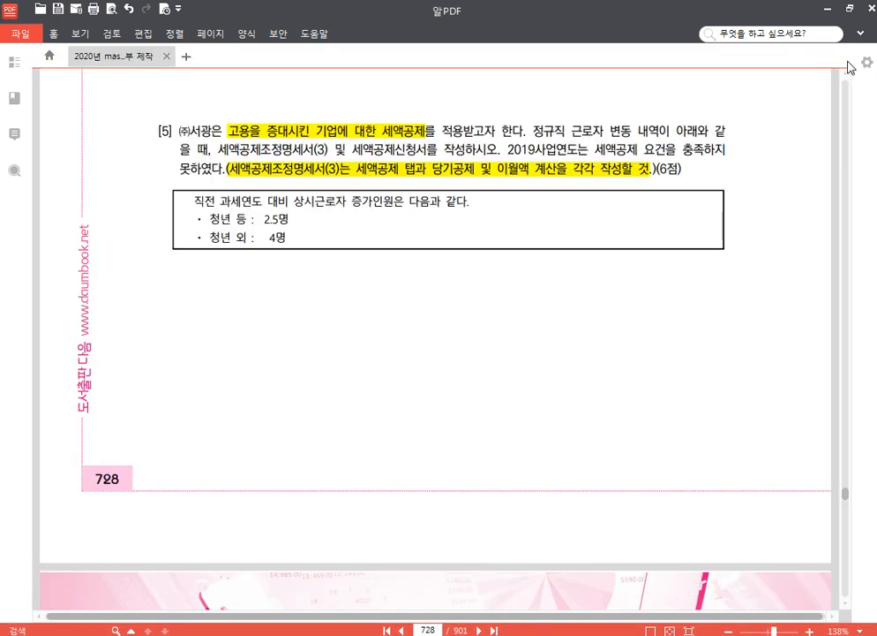
Return to 세액공제조정명세서(3) and review the employment-related credit items in 세액공제(1), including 육아휴직 후 고용유지 and 청년고용을 증대시킨 기업
{"action": "key", "text": "alt+Tab"}
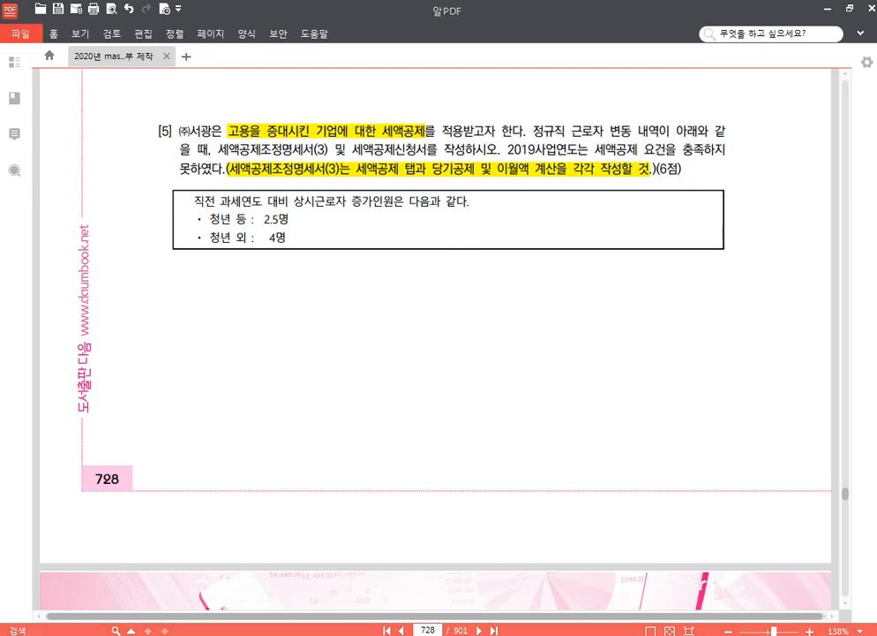
{"action": "key", "text": "alt+Tab"}
{"action": "left_click", "coordinate": [529, 389]}
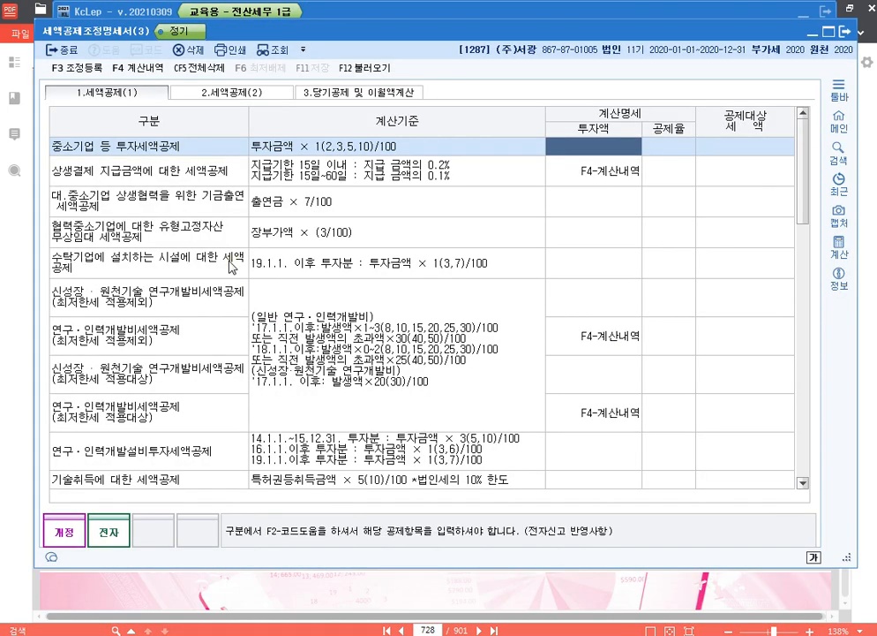
{"action": "scroll", "coordinate": [210, 277], "scroll_direction": "down", "scroll_amount": 3}
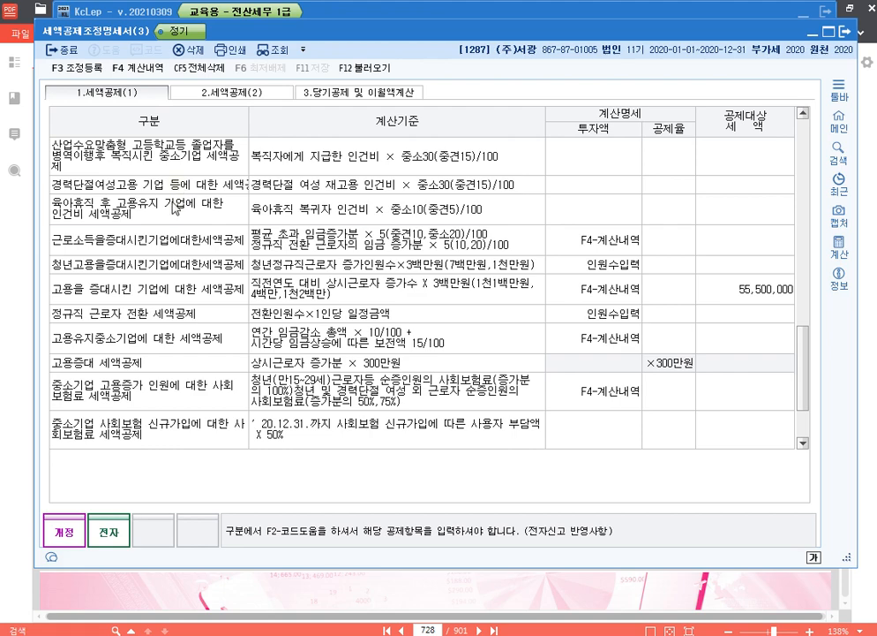
{"action": "left_click", "coordinate": [173, 213]}
{"action": "left_click", "coordinate": [173, 288]}
{"action": "left_click", "coordinate": [187, 340]}
{"action": "left_click", "coordinate": [198, 389]}
{"action": "left_click", "coordinate": [195, 264]}
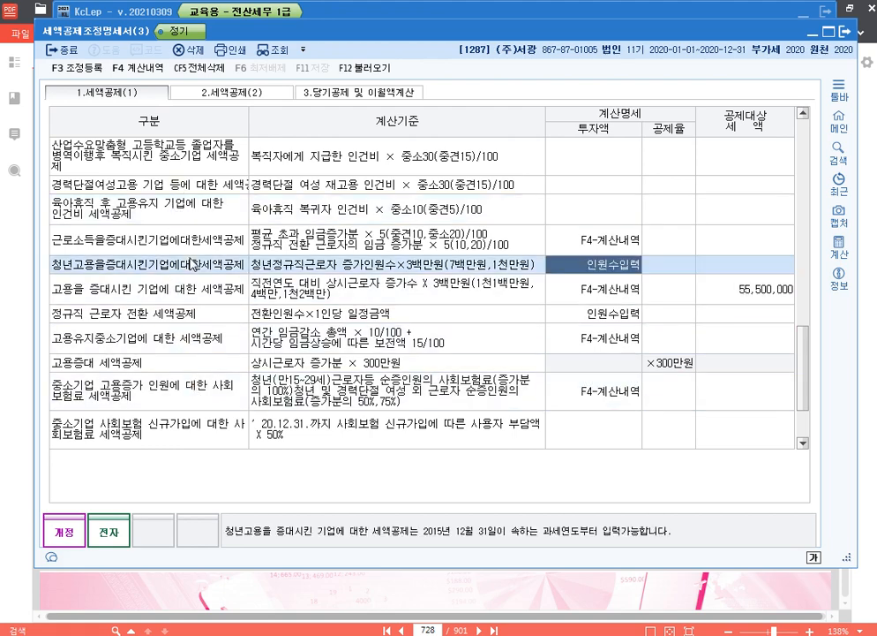
{"action": "left_click", "coordinate": [196, 212]}
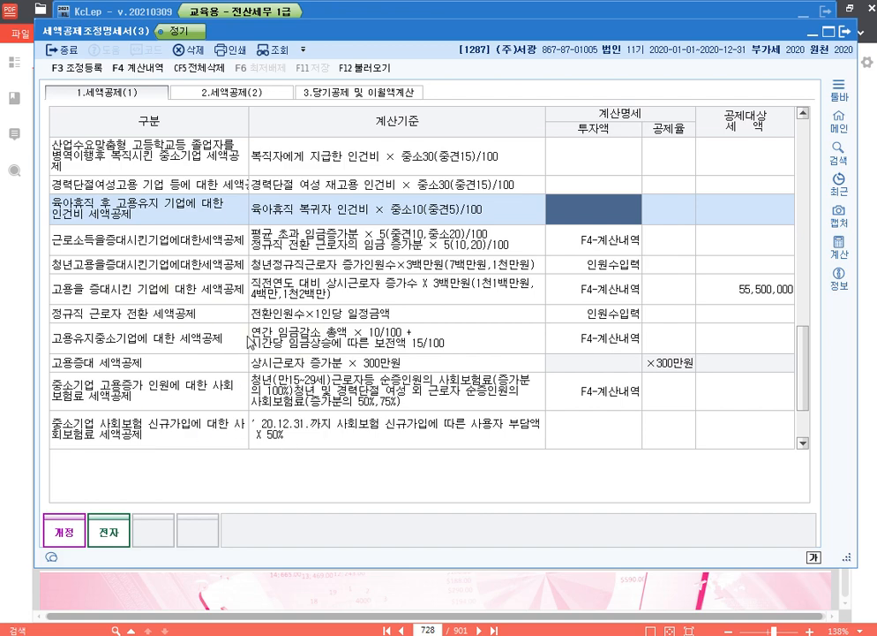
Review the whole 세액공제(1) item list from 중소기업 등 투자세액공제 to the employment credits, and close 세액공제조정명세서(3)
{"action": "scroll", "coordinate": [221, 332], "scroll_direction": "up", "scroll_amount": 5}
{"action": "scroll", "coordinate": [234, 334], "scroll_direction": "up", "scroll_amount": 5}
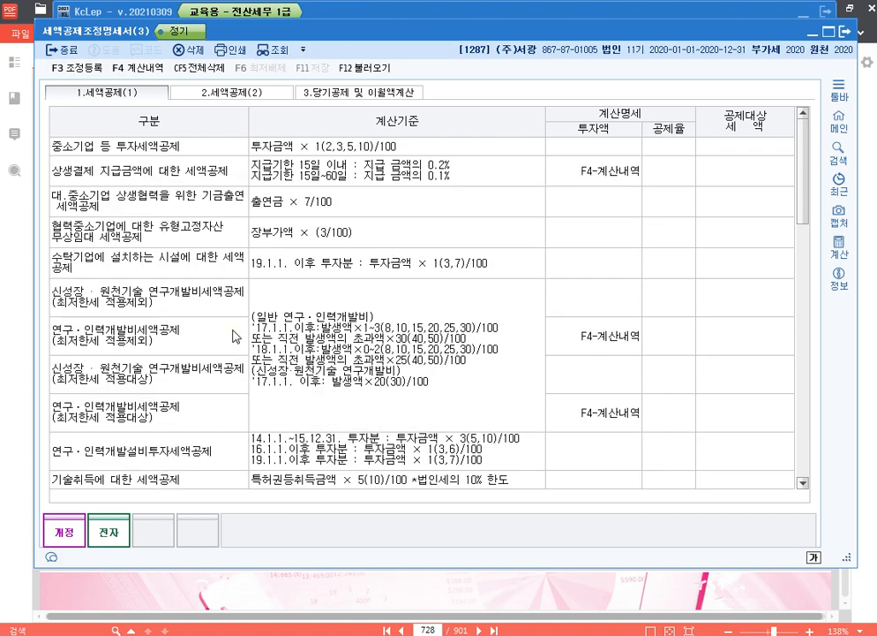
{"action": "scroll", "coordinate": [179, 254], "scroll_direction": "down", "scroll_amount": 10}
{"action": "scroll", "coordinate": [179, 254], "scroll_direction": "down", "scroll_amount": 3}
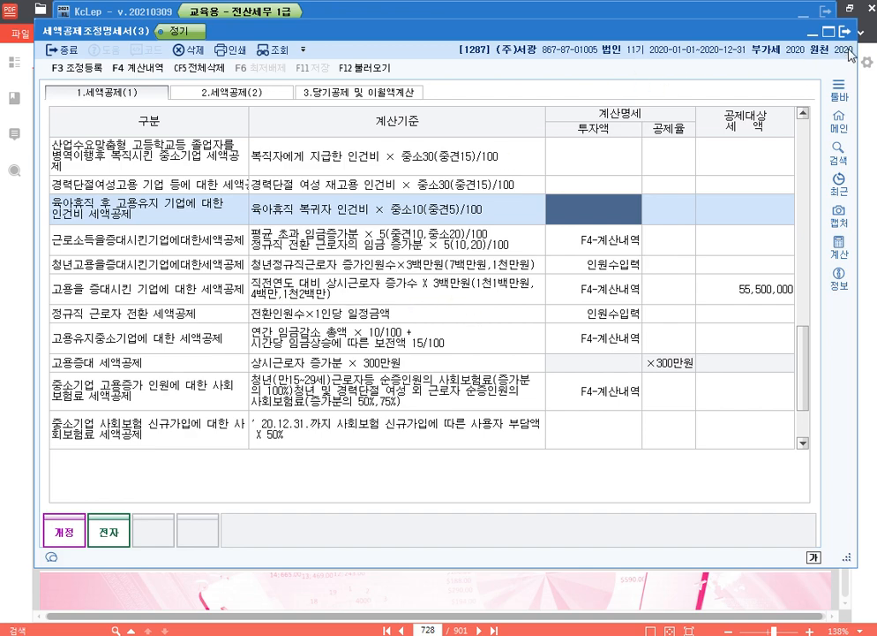
{"action": "key", "text": "Escape"}
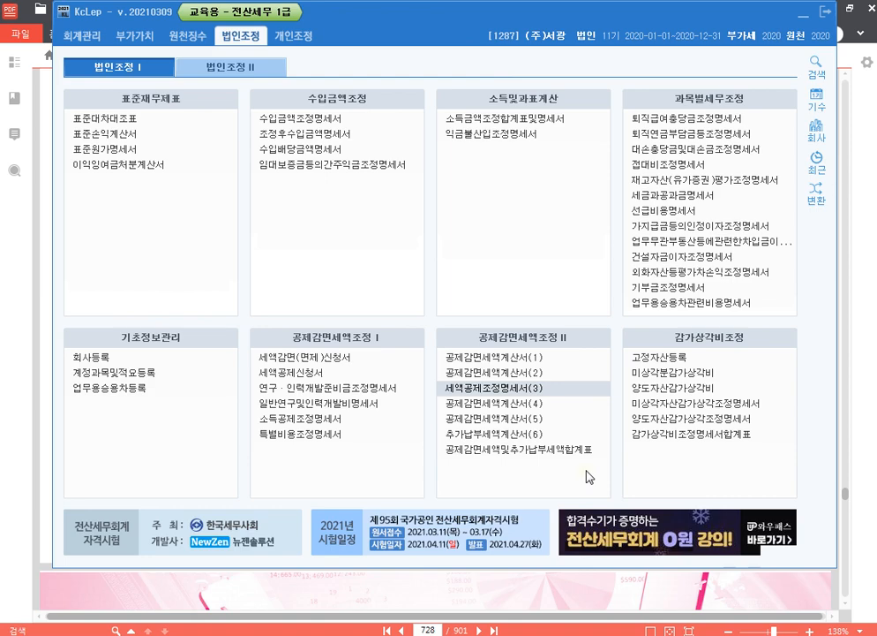
Go to page 533 of the textbook PDF, look through the worked example, and highlight 법인세 과세표준 및 세액 계산서 in its title
{"action": "left_click", "coordinate": [433, 629]}
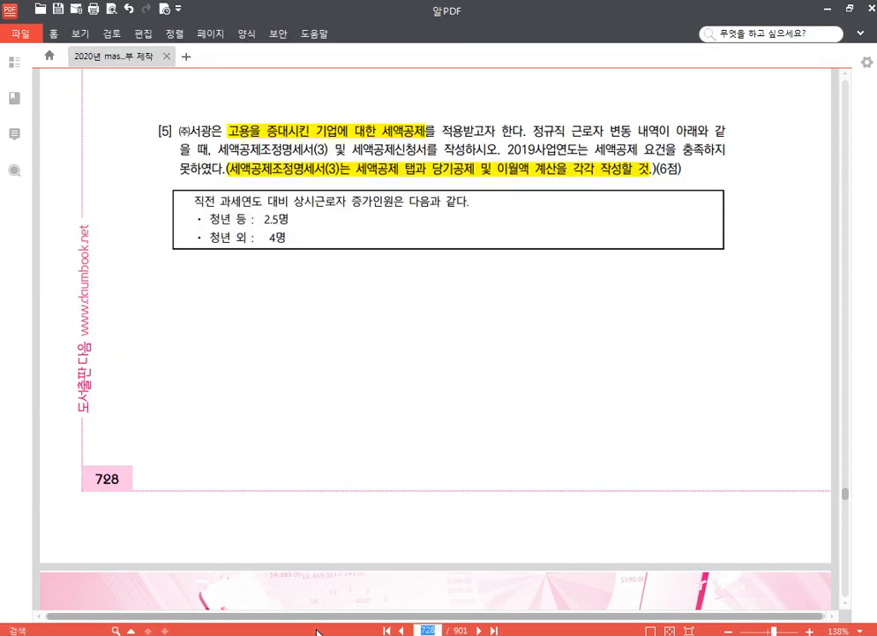
{"action": "type", "text": "533"}
{"action": "key", "text": "Return"}
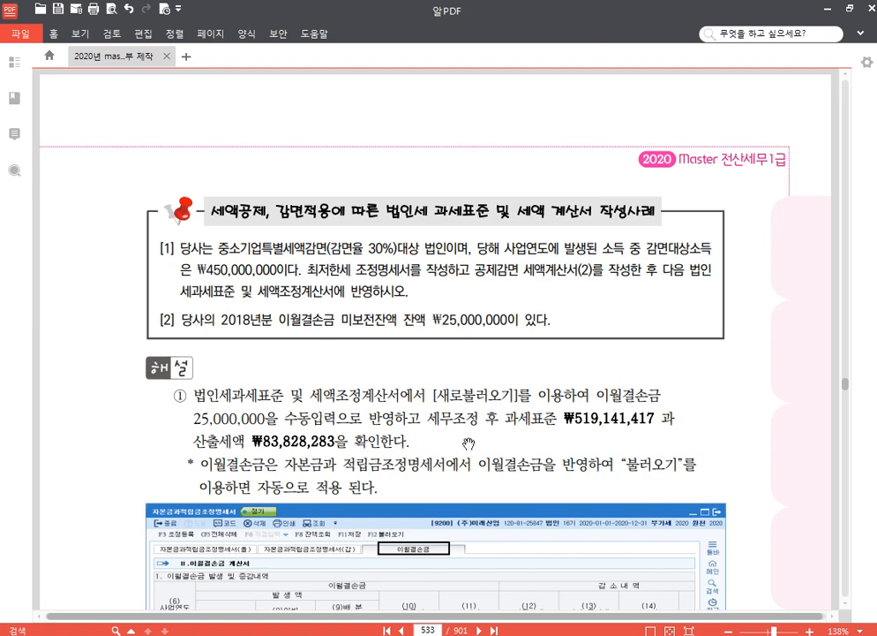
{"action": "scroll", "coordinate": [468, 402], "scroll_direction": "down", "scroll_amount": 5}
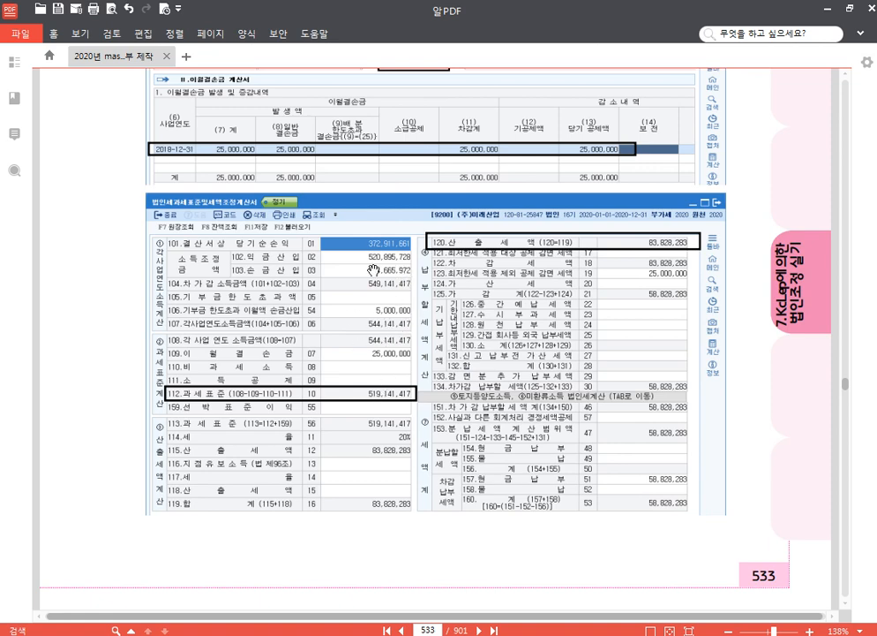
{"action": "scroll", "coordinate": [450, 389], "scroll_direction": "down", "scroll_amount": 6}
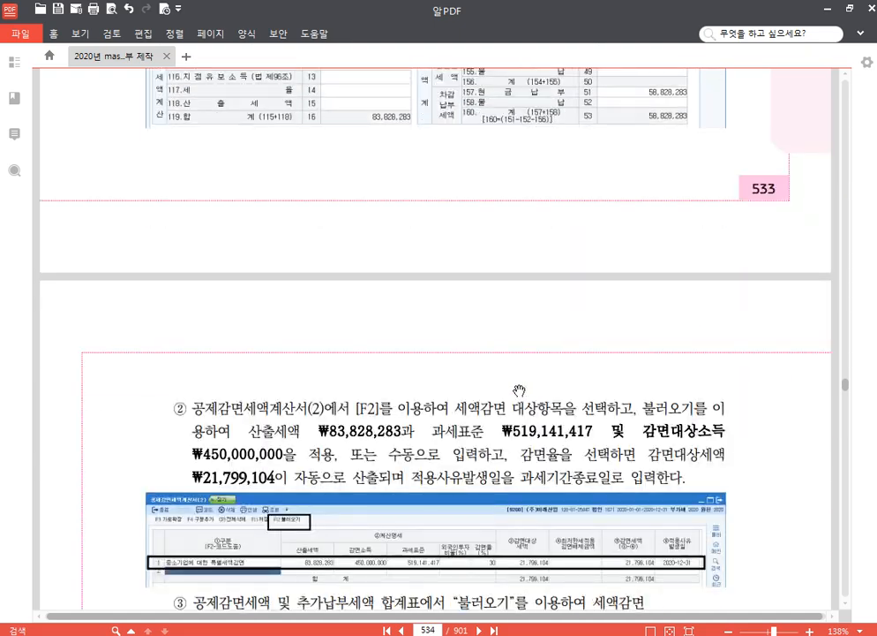
{"action": "scroll", "coordinate": [530, 371], "scroll_direction": "up", "scroll_amount": 15}
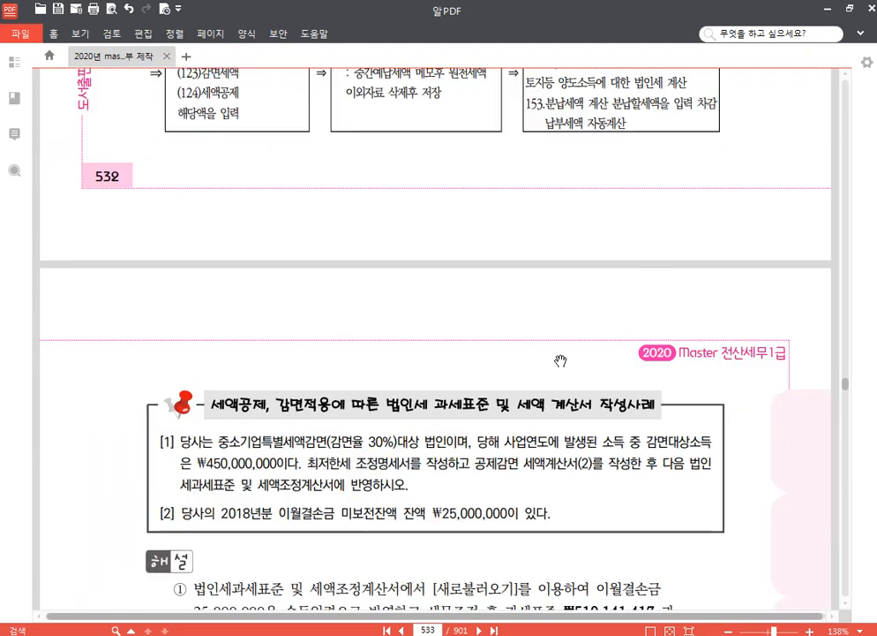
{"action": "scroll", "coordinate": [559, 359], "scroll_direction": "down", "scroll_amount": 3}
{"action": "left_click_drag", "start_coordinate": [389, 209], "coordinate": [586, 207]}
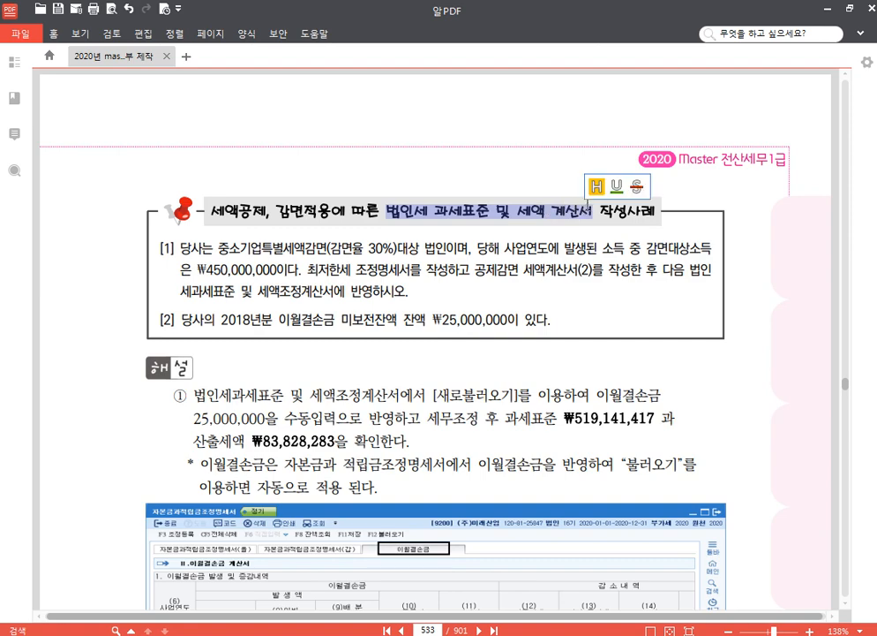
{"action": "left_click", "coordinate": [596, 186]}
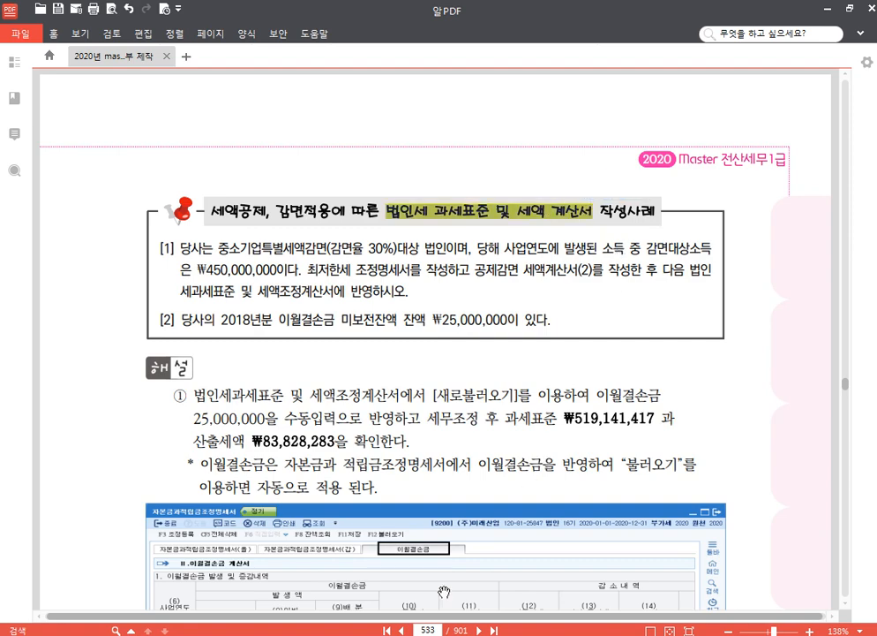
Show the 법인조정 II forms in KcLep, and add the heading "** 법인세과세표준및세액조정계산서" below p.728 in the 20210318.hwp notes
{"action": "key", "text": "alt+Tab"}
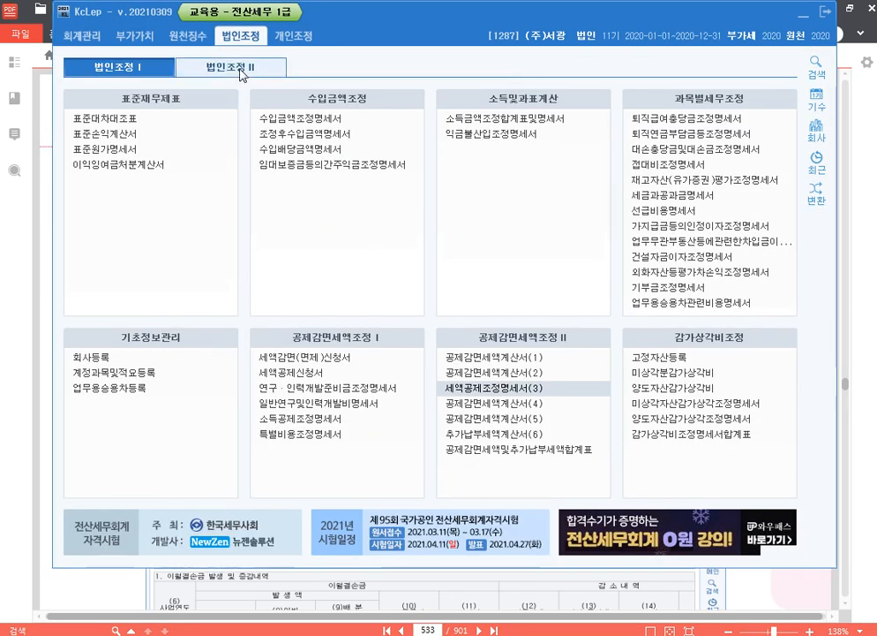
{"action": "left_click", "coordinate": [201, 70]}
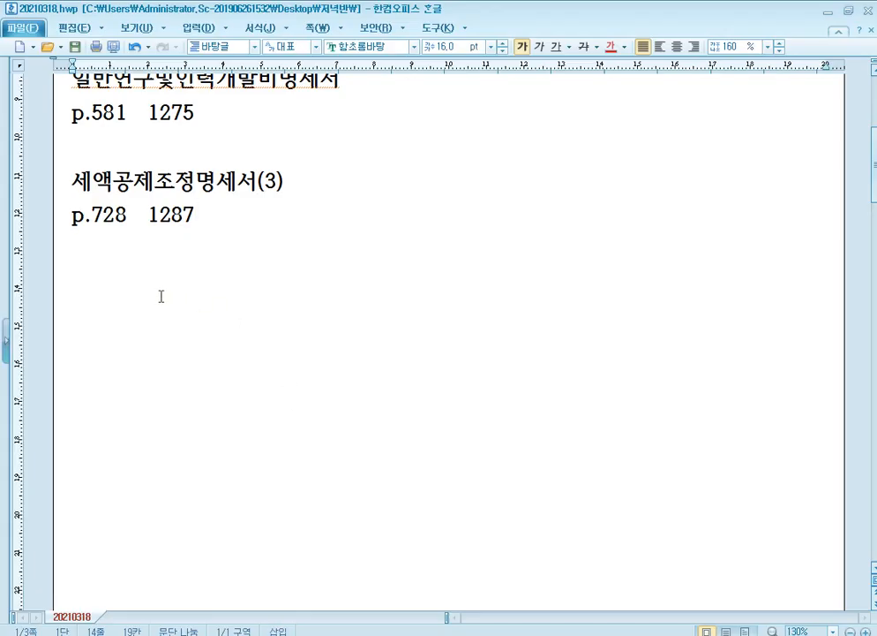
{"action": "key", "text": "Return"}
{"action": "key", "text": "Return"}
{"action": "type", "text": "법"}
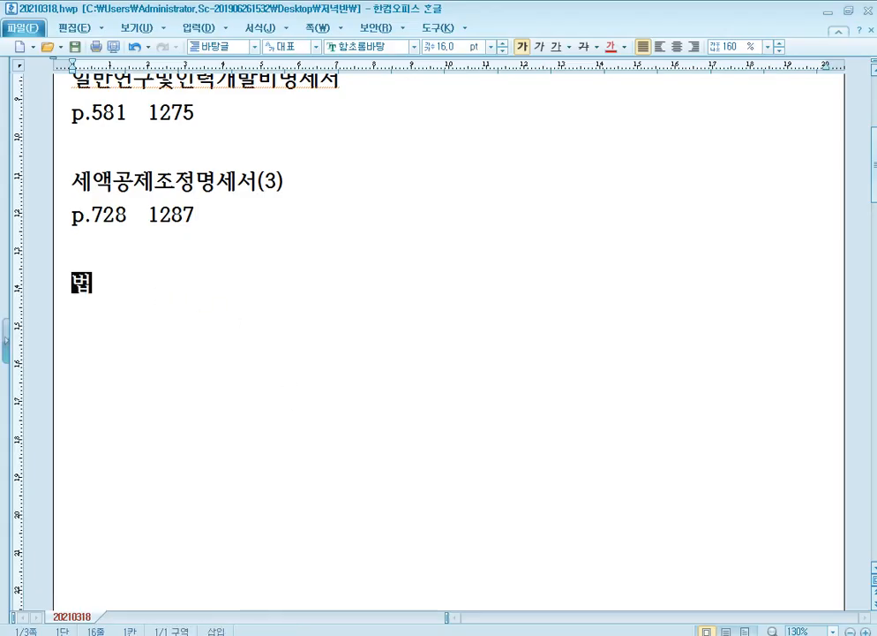
{"action": "type", "text": "인세"}
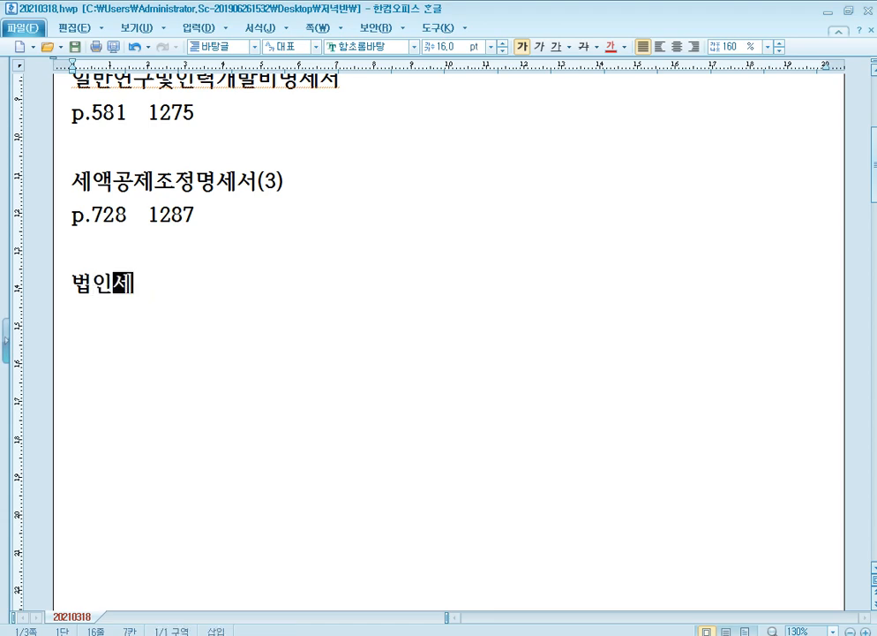
{"action": "type", "text": "과세표"}
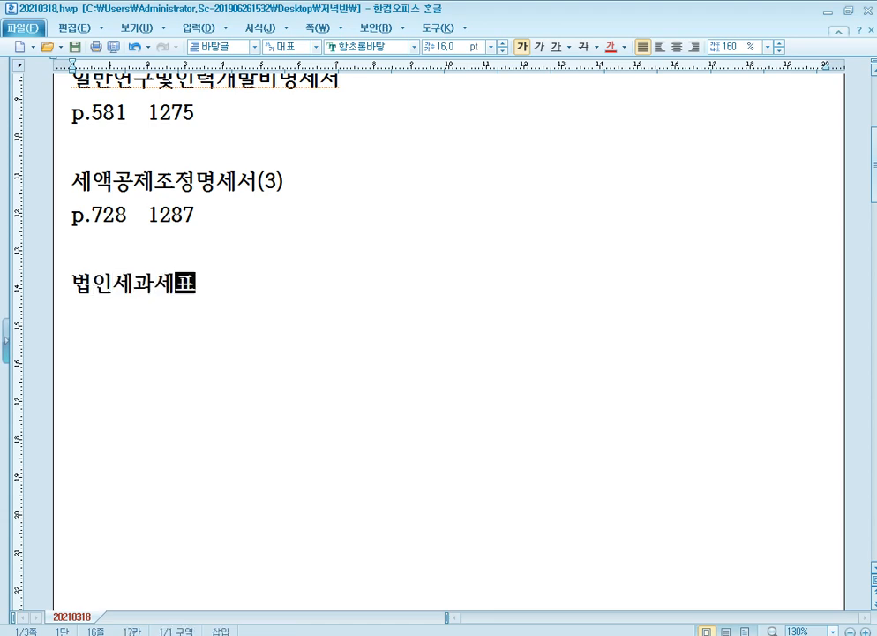
{"action": "type", "text": "준및세"}
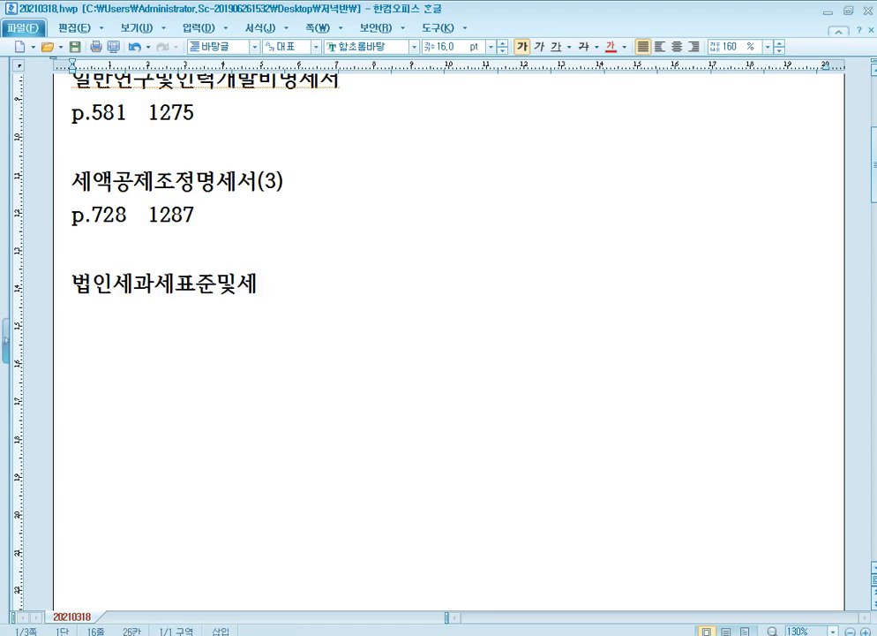
{"action": "type", "text": "액ㅈㅗ정계산ㅅ"}
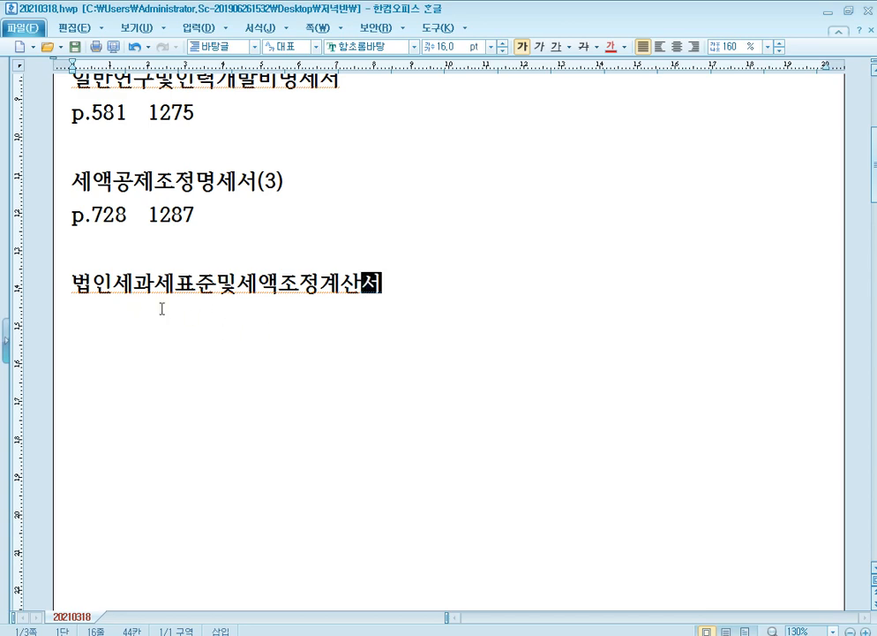
{"action": "left_click", "coordinate": [73, 285]}
{"action": "type", "text": "**"}
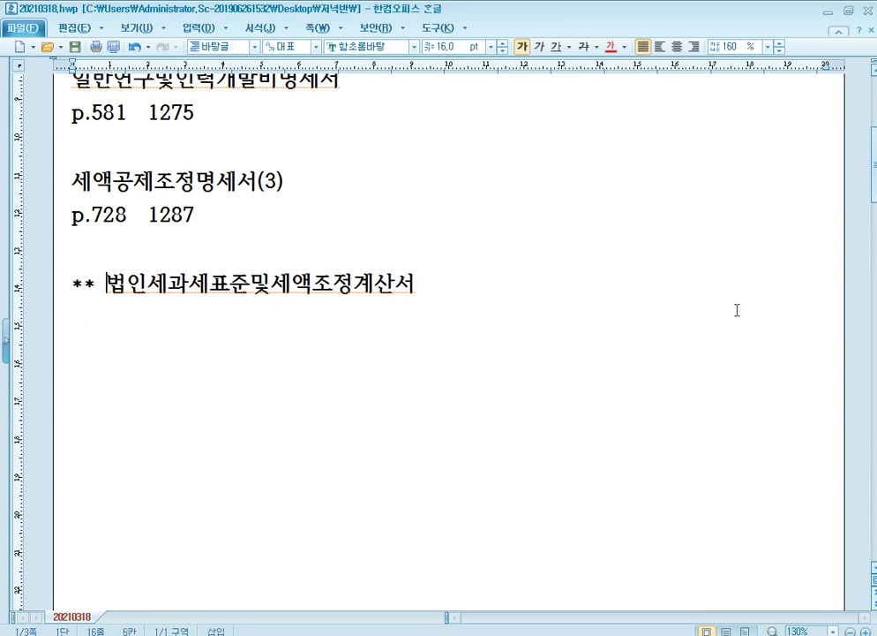
Switch to KcLep and open 법인세과세표준및세액조정계산서 for (주)서광
{"action": "scroll", "coordinate": [473, 290], "scroll_direction": "down", "scroll_amount": 1}
{"action": "key", "text": "alt+Tab"}
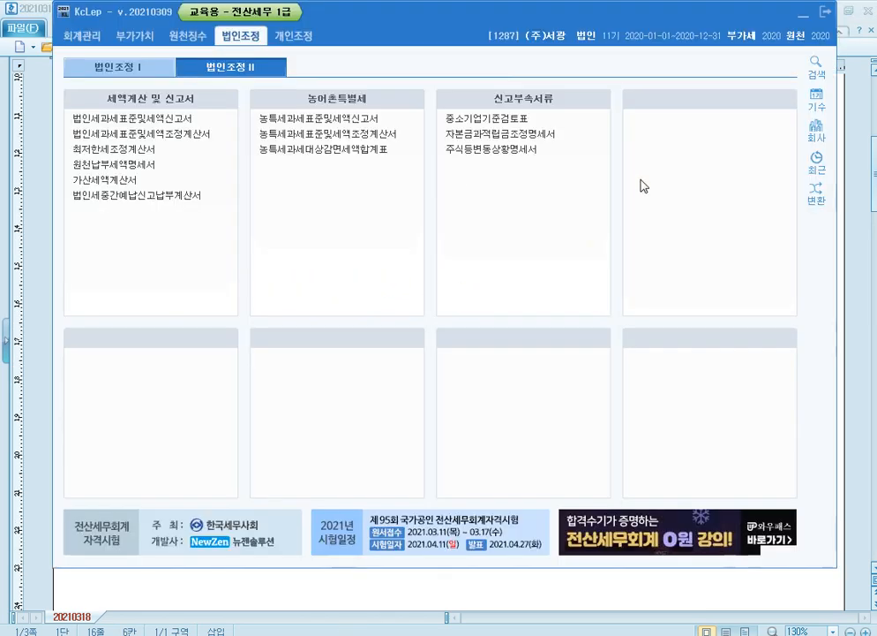
{"action": "left_click", "coordinate": [212, 133]}
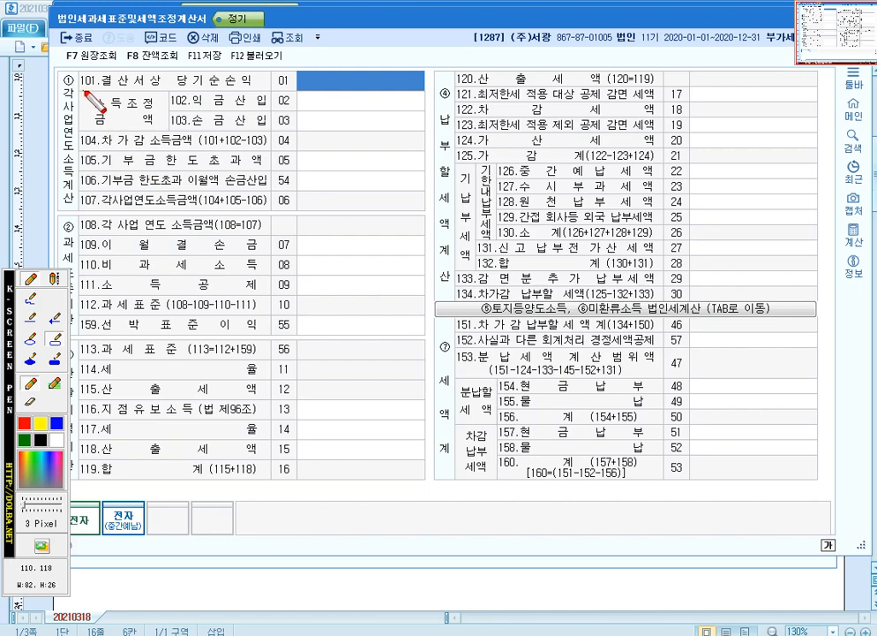
Frame rows 102 to 106 with a red screen-pen rectangle, put check marks on rows 102, 105 and 106, and mark row 103
{"action": "mouse_move", "coordinate": [78, 91]}
{"action": "left_mouse_down"}
{"action": "mouse_move", "coordinate": [426, 132]}
{"action": "mouse_move", "coordinate": [429, 191]}
{"action": "left_mouse_up"}
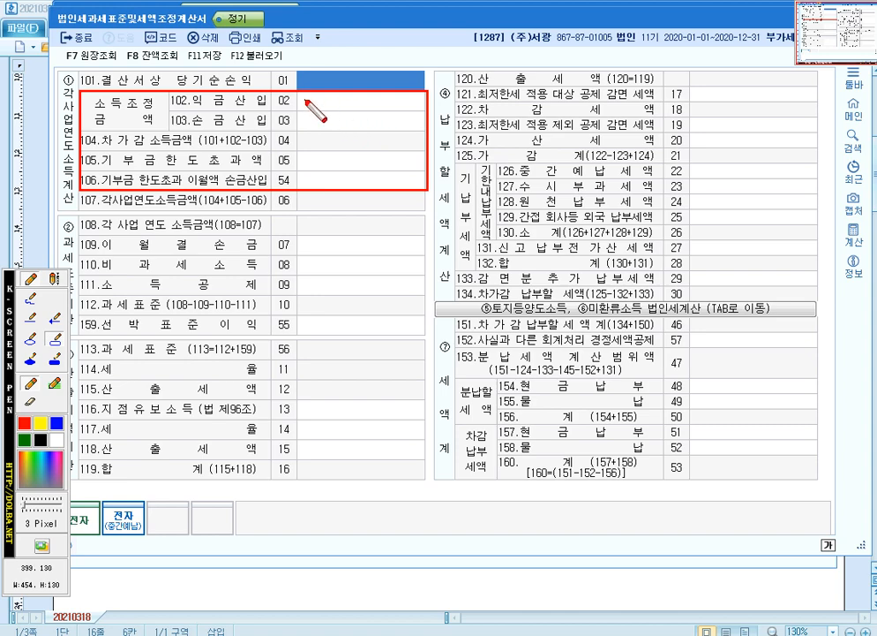
{"action": "left_click", "coordinate": [29, 299]}
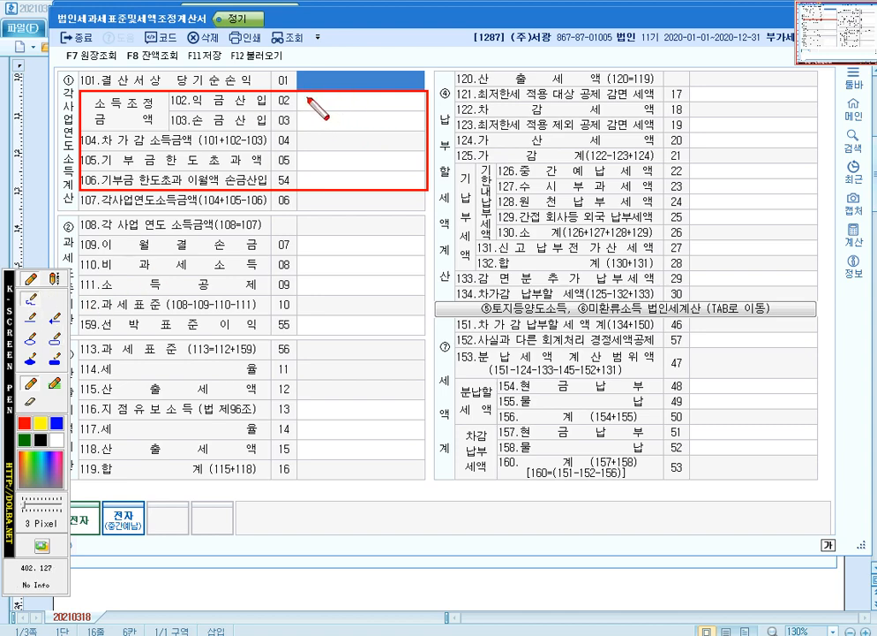
{"action": "left_click_drag", "start_coordinate": [307, 97], "coordinate": [319, 97]}
{"action": "left_click_drag", "start_coordinate": [315, 167], "coordinate": [318, 152]}
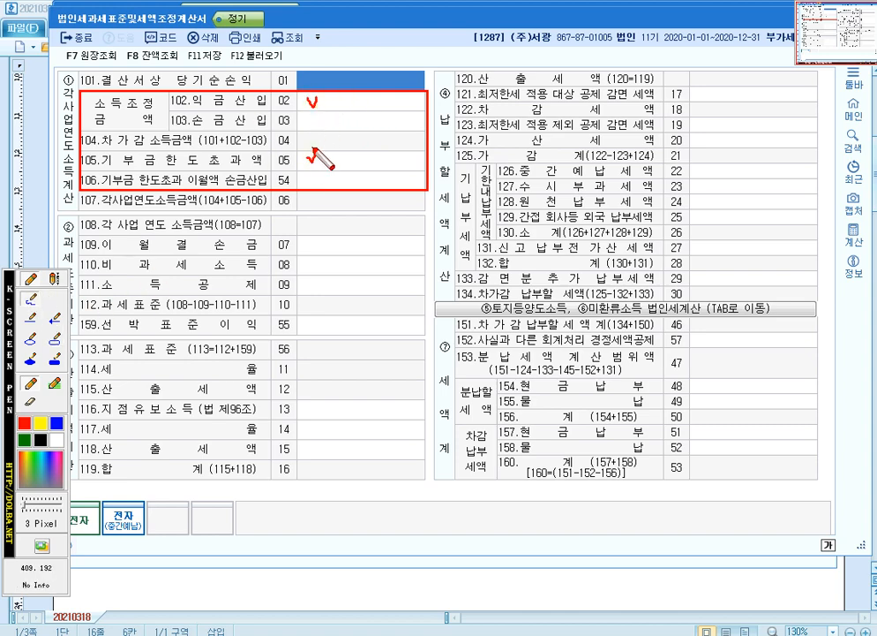
{"action": "left_click_drag", "start_coordinate": [386, 116], "coordinate": [386, 123]}
{"action": "left_click_drag", "start_coordinate": [383, 176], "coordinate": [397, 161]}
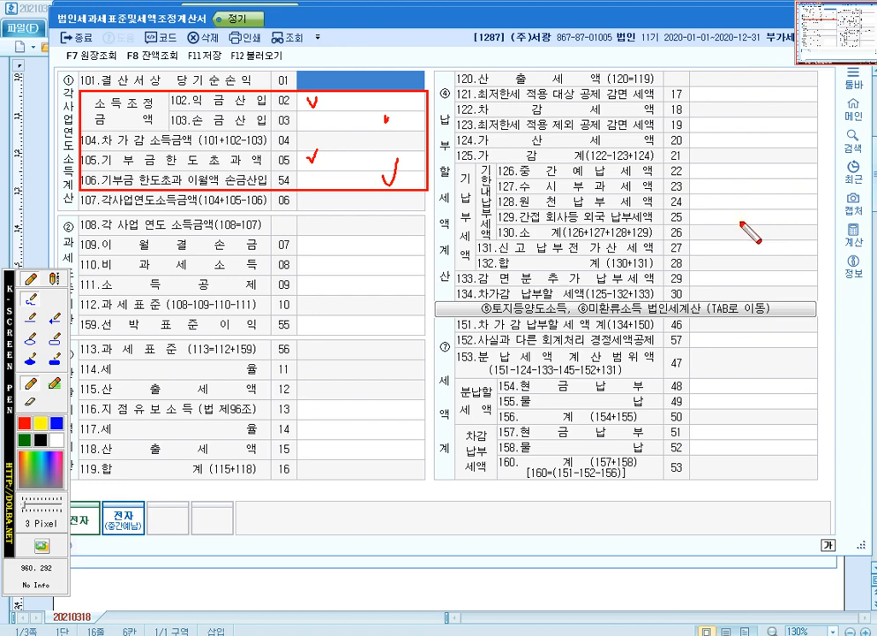
Frame rows 121 to 123 with a blue screen-pen rectangle and put a check mark on row 121, 최저한세 적용 대상 공제 감면 세액
{"action": "left_click", "coordinate": [55, 425]}
{"action": "left_click", "coordinate": [54, 338]}
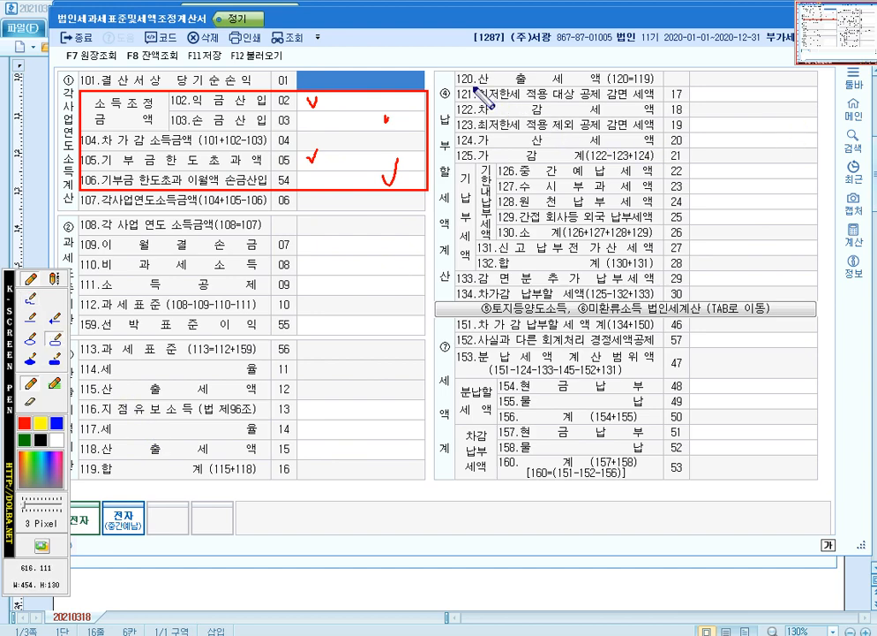
{"action": "mouse_move", "coordinate": [455, 84]}
{"action": "left_mouse_down"}
{"action": "mouse_move", "coordinate": [716, 142]}
{"action": "mouse_move", "coordinate": [824, 135]}
{"action": "left_mouse_up"}
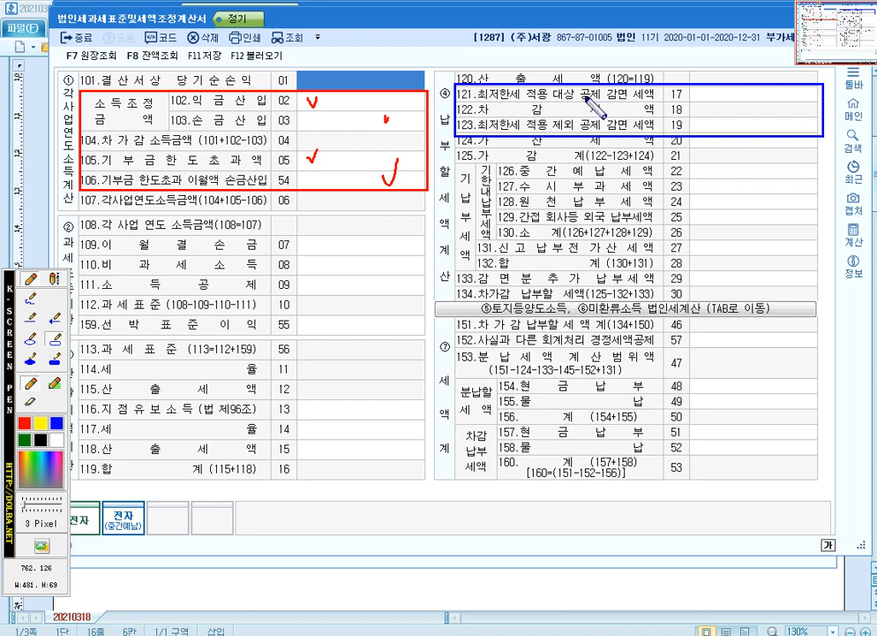
{"action": "left_click", "coordinate": [31, 298]}
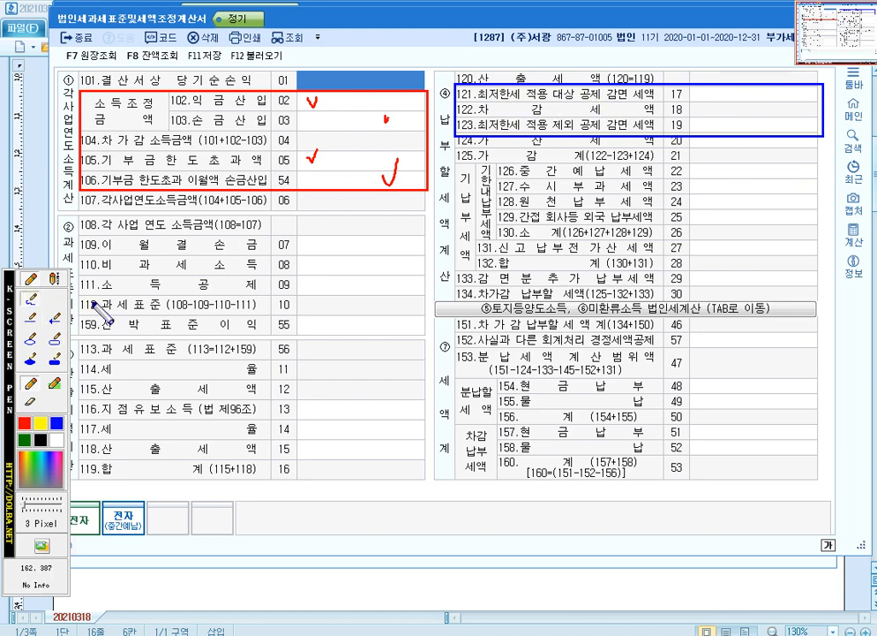
{"action": "left_click_drag", "start_coordinate": [722, 89], "coordinate": [735, 86]}
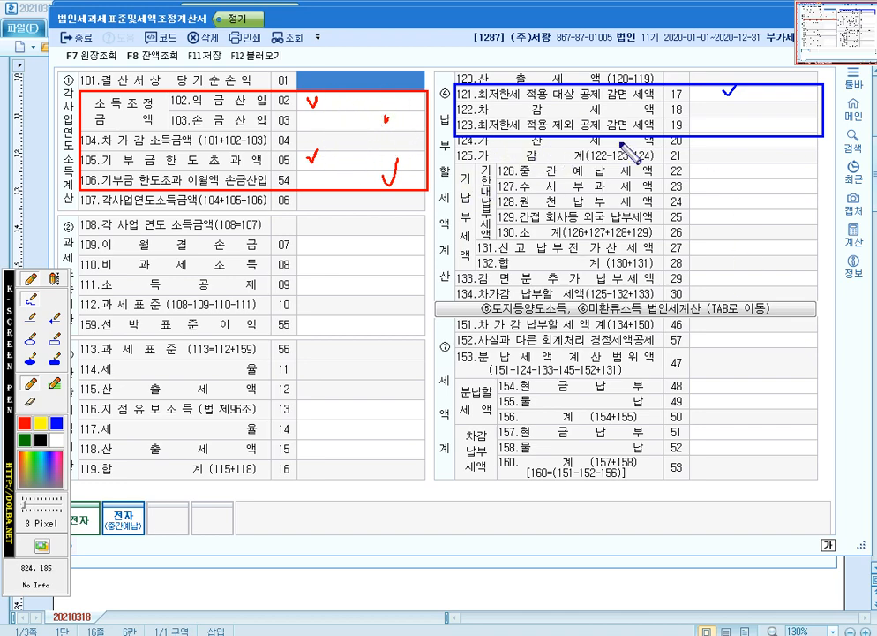
Clear the screen-pen annotations, select the 가산세액 amount in row 124, and close the form
{"action": "key", "text": "Escape"}
{"action": "left_click", "coordinate": [723, 143]}
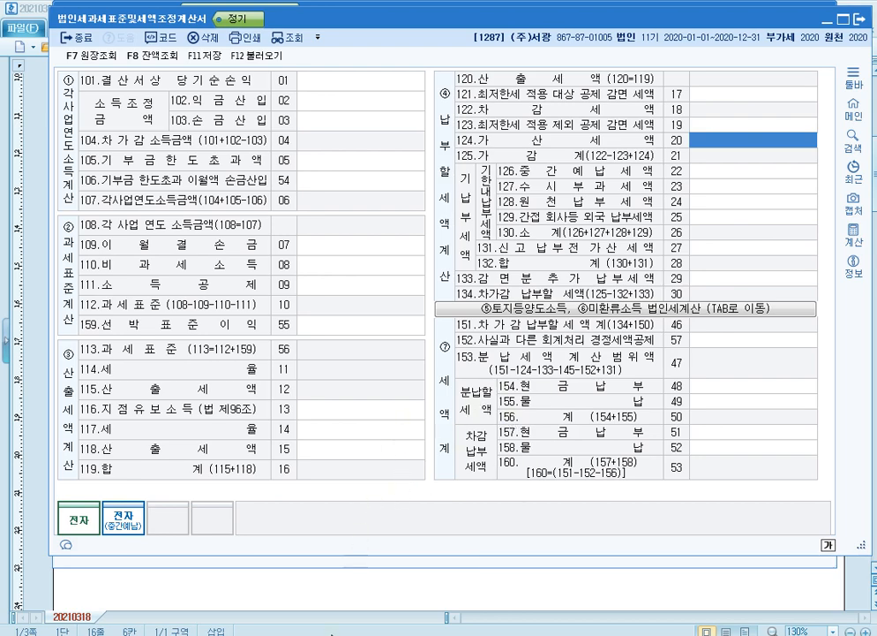
{"action": "key", "text": "Escape"}
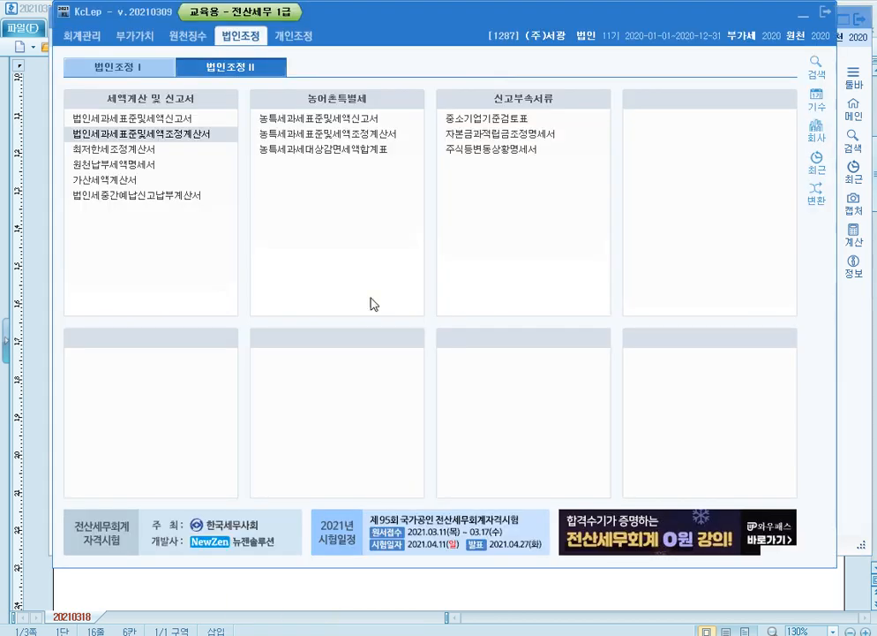
Open 가산세액계산서 and examine the 지급명세서, 계산서 and 전자계산서 지연전송 rows under 미제출가산세
{"action": "left_click", "coordinate": [164, 182]}
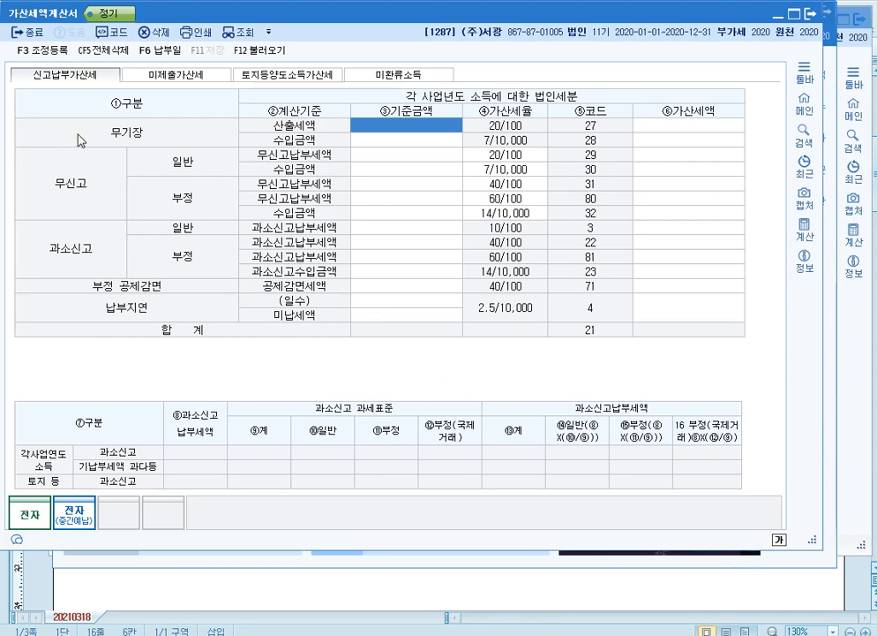
{"action": "left_click", "coordinate": [161, 74]}
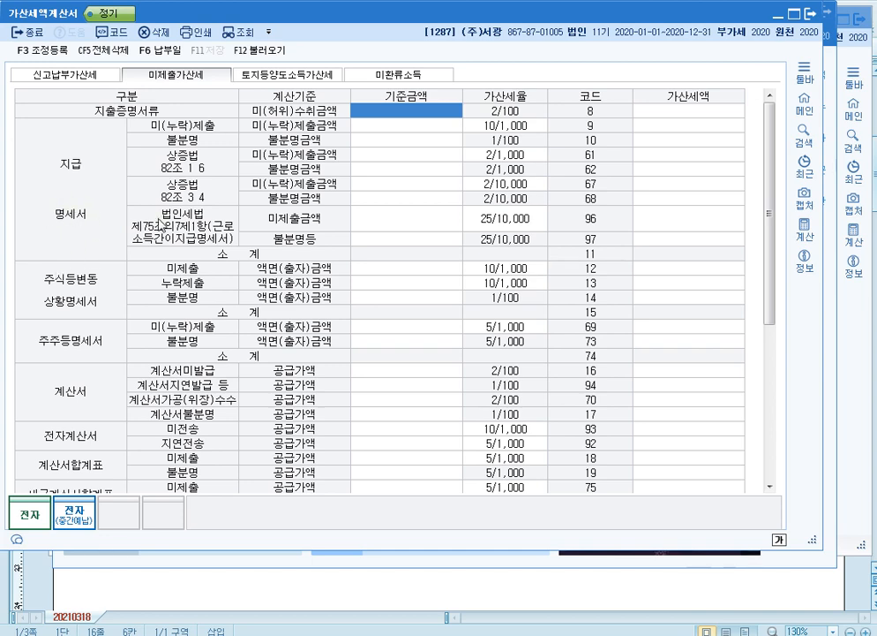
{"action": "left_click", "coordinate": [408, 128]}
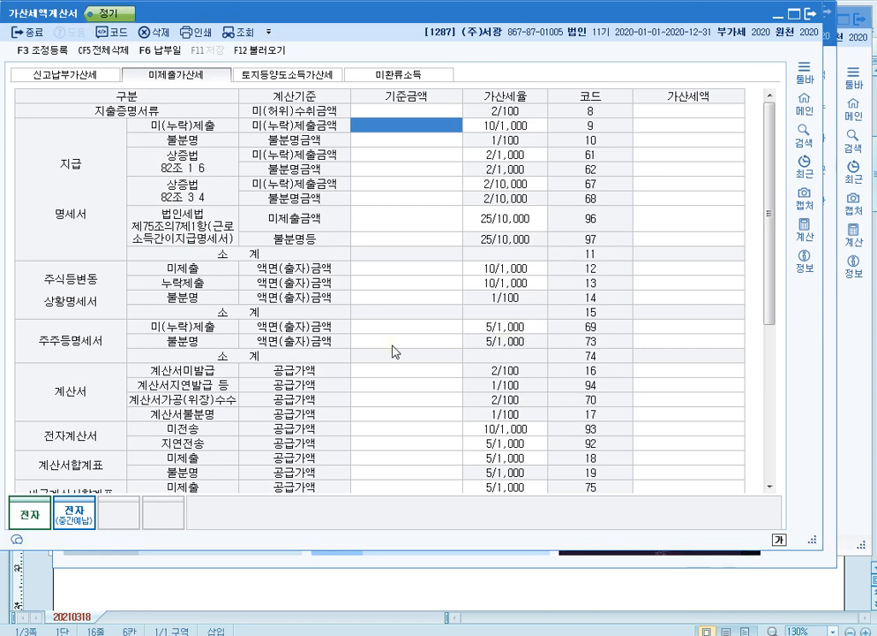
{"action": "scroll", "coordinate": [67, 326], "scroll_direction": "down", "scroll_amount": 2}
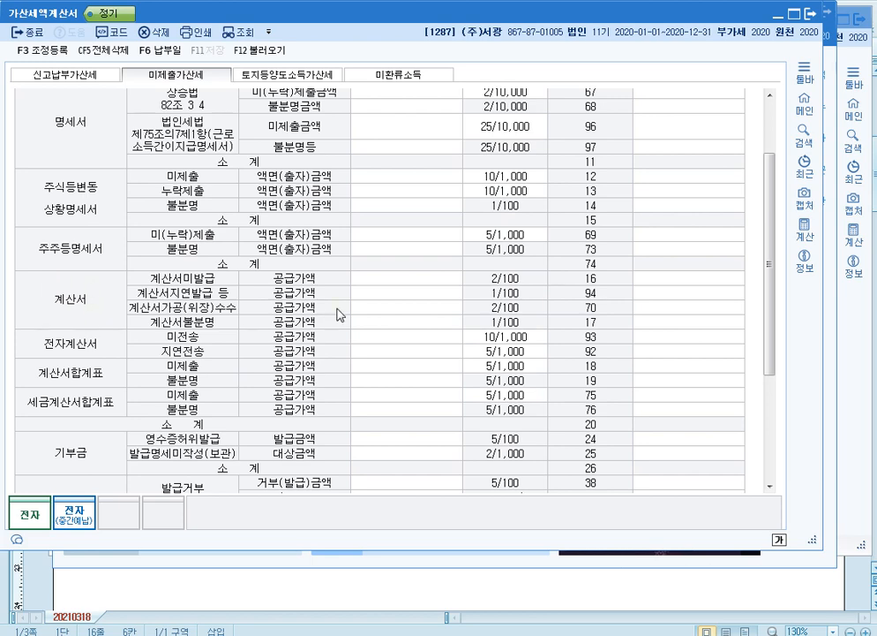
{"action": "left_click", "coordinate": [415, 285]}
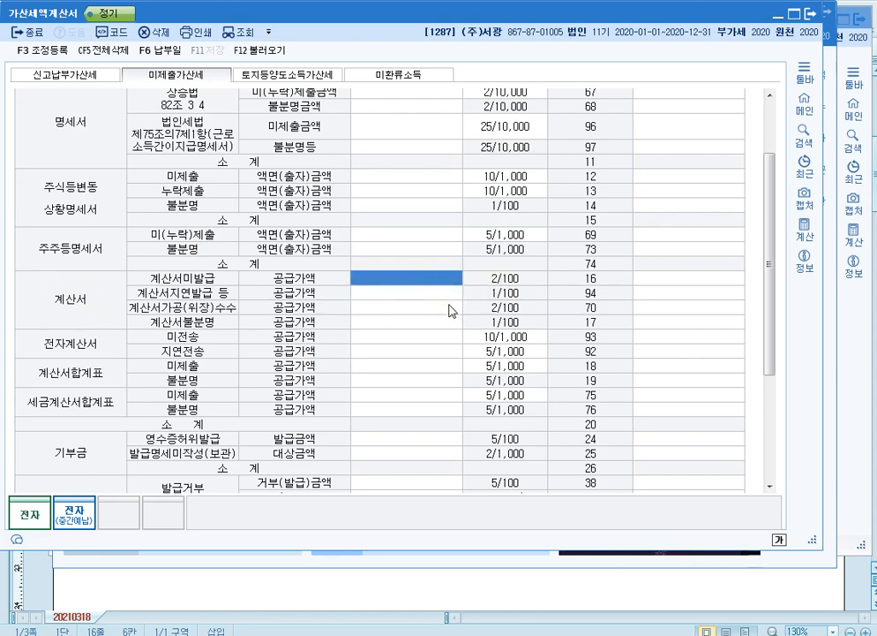
{"action": "key", "text": "Down"}
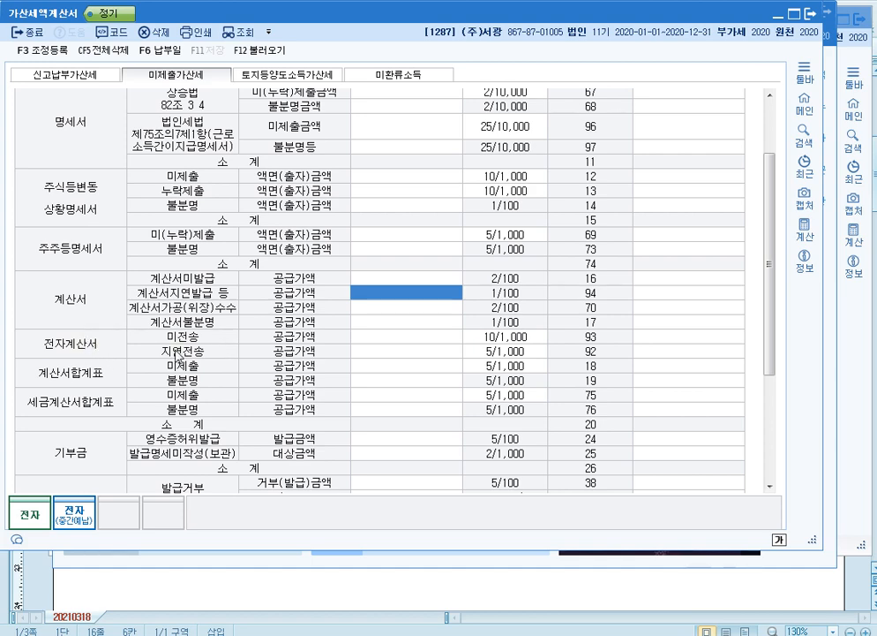
{"action": "left_click", "coordinate": [408, 353]}
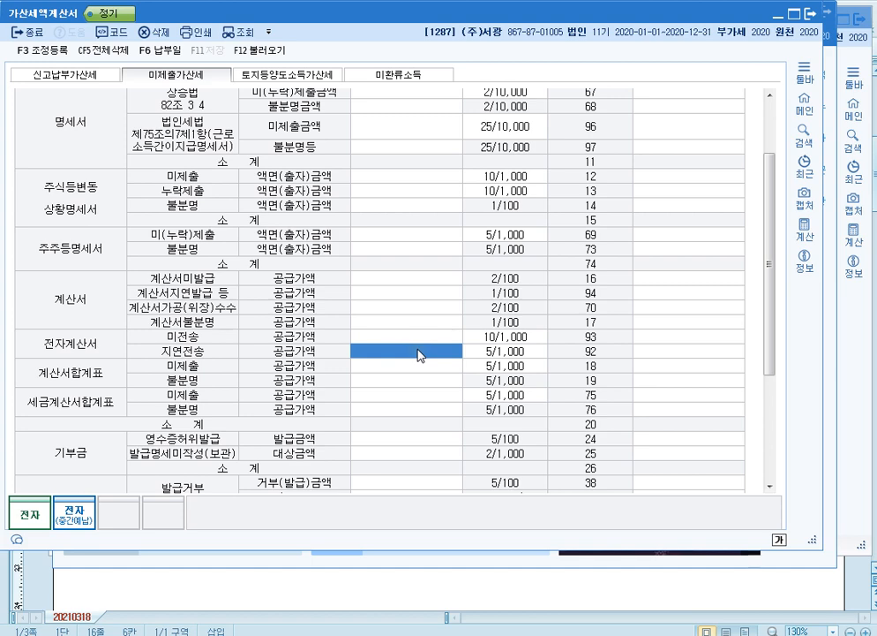
Check the 가산세율 options for 전자계산서 미전송 and 지연전송, revisit the 계산서미발급 row, and close 가산세액계산서
{"action": "left_click", "coordinate": [535, 338]}
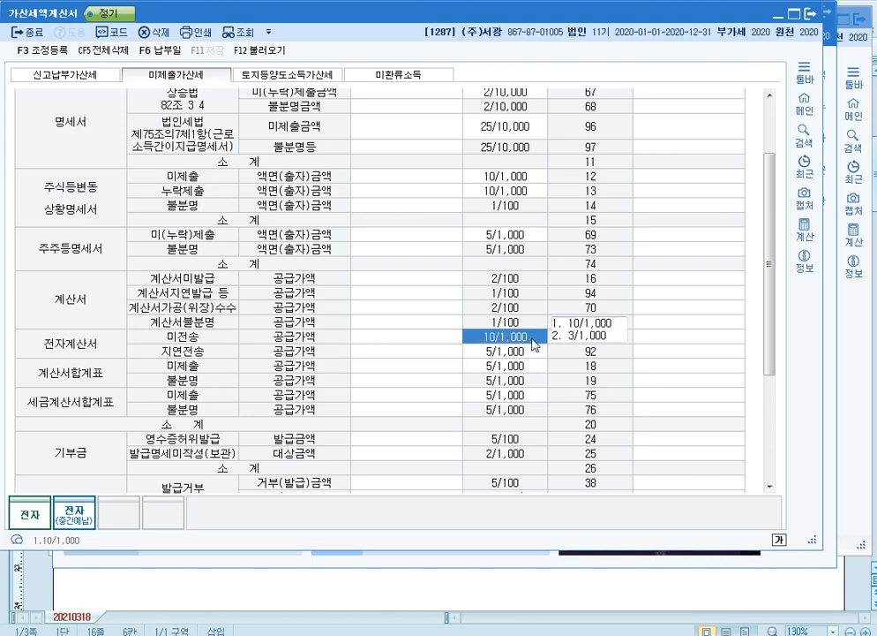
{"action": "key", "text": "Down"}
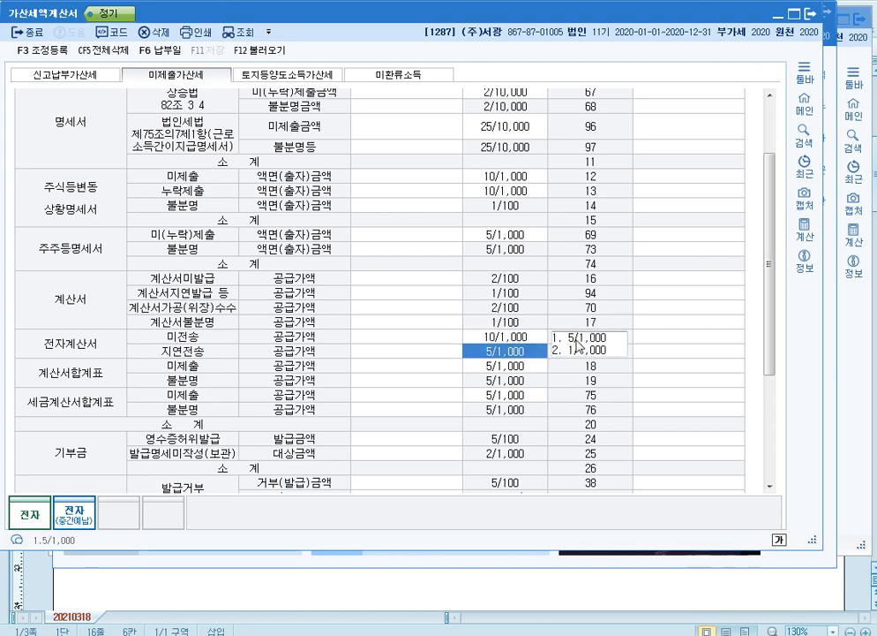
{"action": "left_click", "coordinate": [523, 339]}
{"action": "left_click", "coordinate": [519, 351]}
{"action": "left_click", "coordinate": [402, 341]}
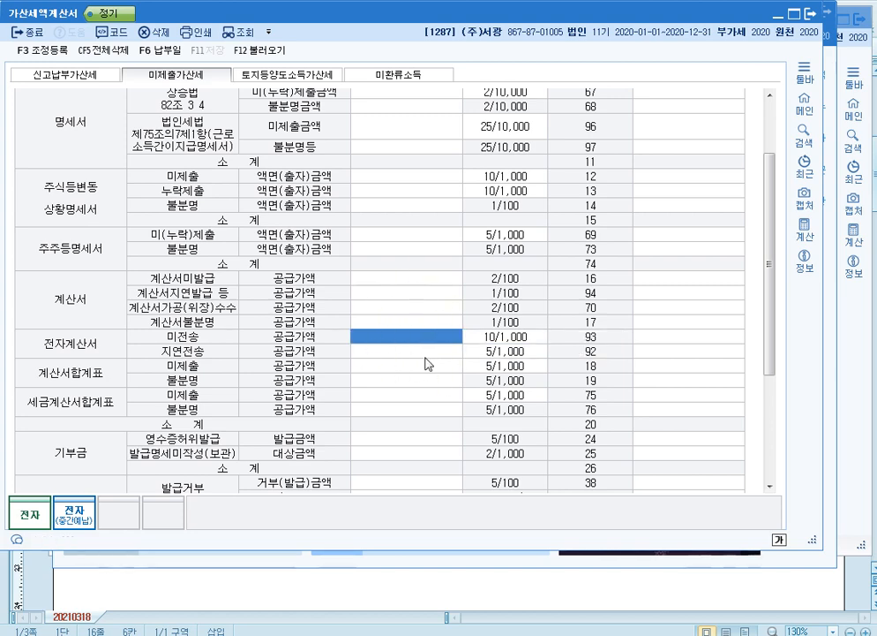
{"action": "left_click", "coordinate": [429, 279]}
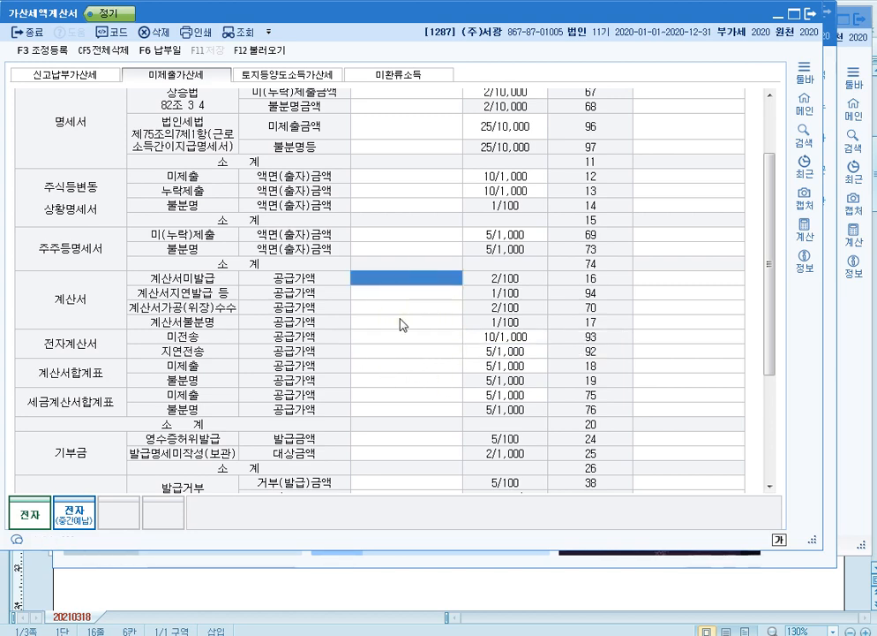
{"action": "left_click", "coordinate": [808, 14]}
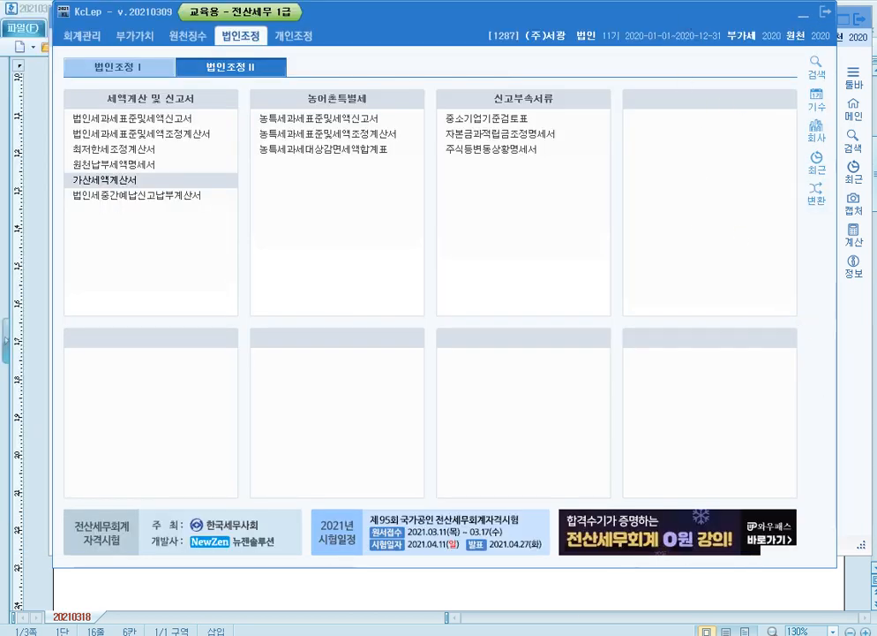
Return to 법인세과세표준및세액조정계산서 and go through the amounts of rows 126 중간예납세액, 128 원천납부세액 and 154 현금납부
{"action": "key", "text": "alt+Tab"}
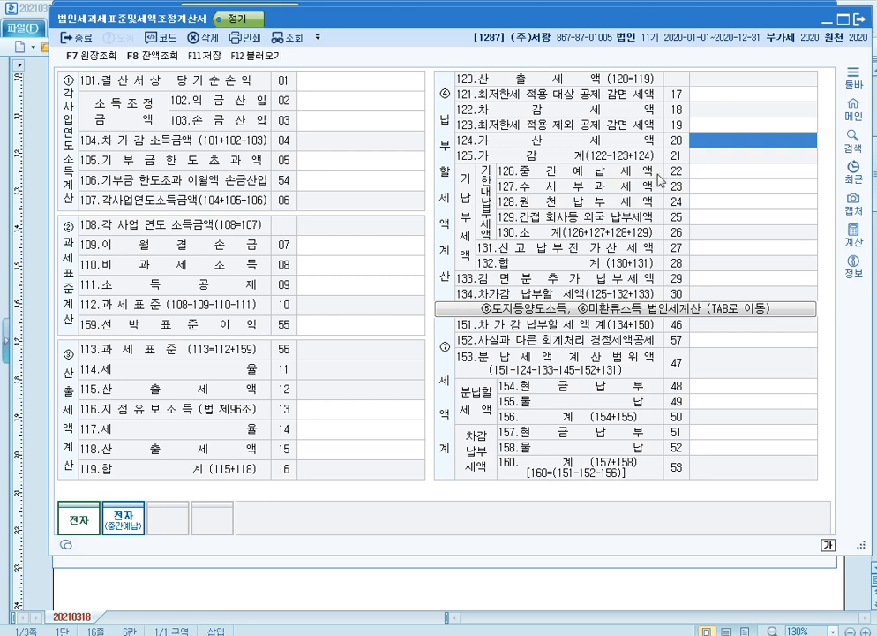
{"action": "left_click", "coordinate": [725, 172]}
{"action": "left_click", "coordinate": [731, 203]}
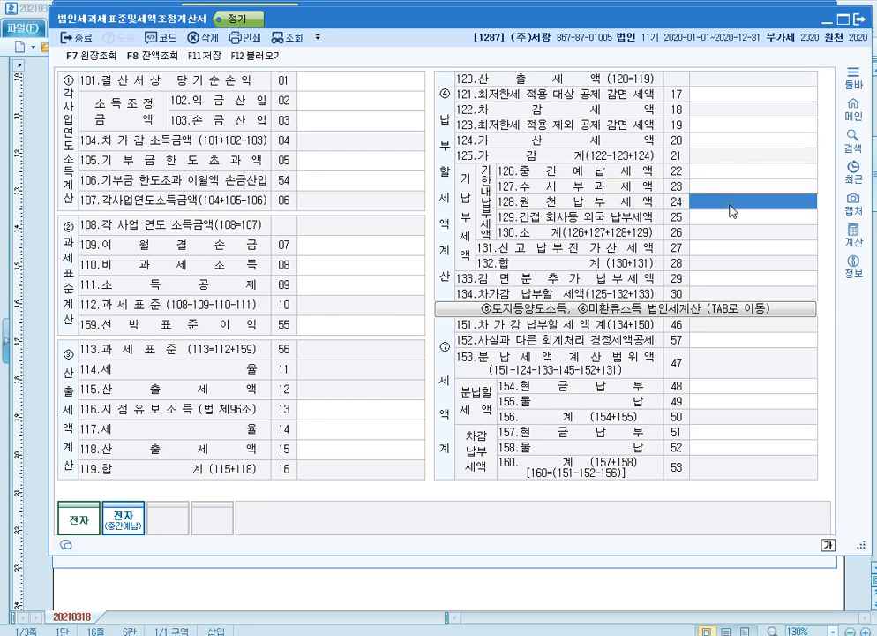
{"action": "left_click", "coordinate": [750, 171]}
{"action": "left_click", "coordinate": [750, 200]}
{"action": "left_click", "coordinate": [752, 388]}
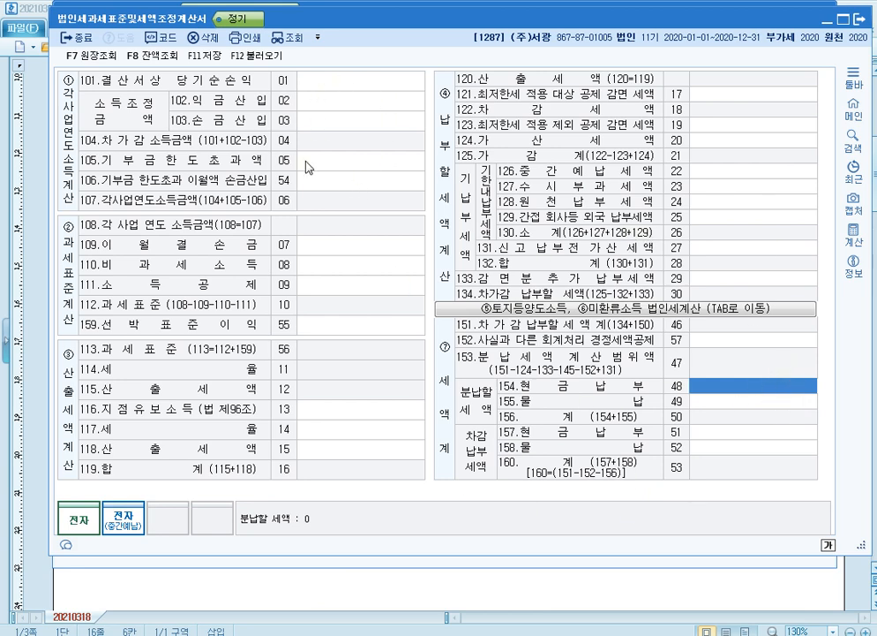
Load the figures from the related forms into 법인세과세표준및세액조정계산서, and close the form without saving
{"action": "left_click", "coordinate": [256, 56]}
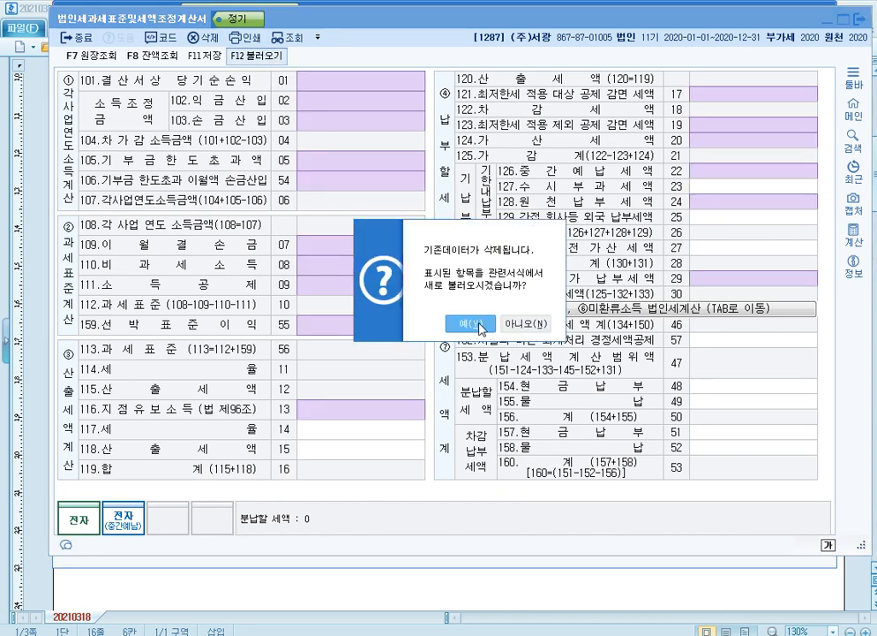
{"action": "left_click", "coordinate": [478, 324]}
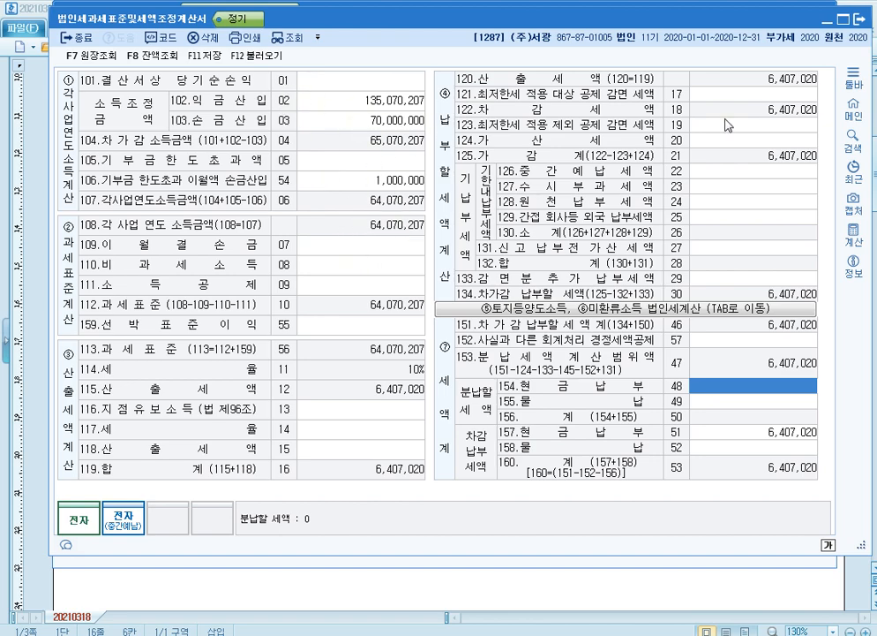
{"action": "key", "text": "Escape"}
{"action": "left_click", "coordinate": [503, 325]}
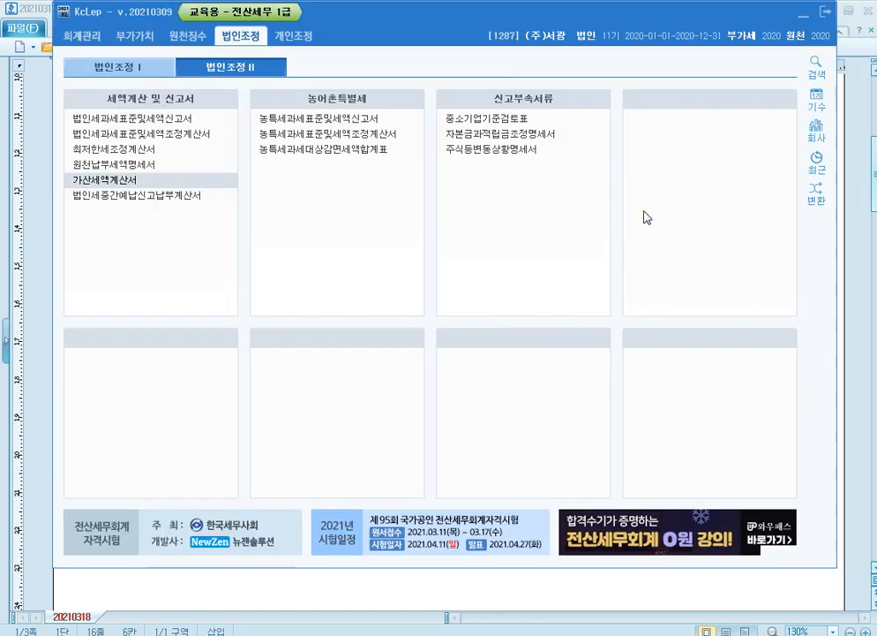
Reopen 법인세과세표준및세액조정계산서, select the amount of row 121 최저한세 적용 대상 공제 감면 세액, and close the form
{"action": "left_click", "coordinate": [183, 135]}
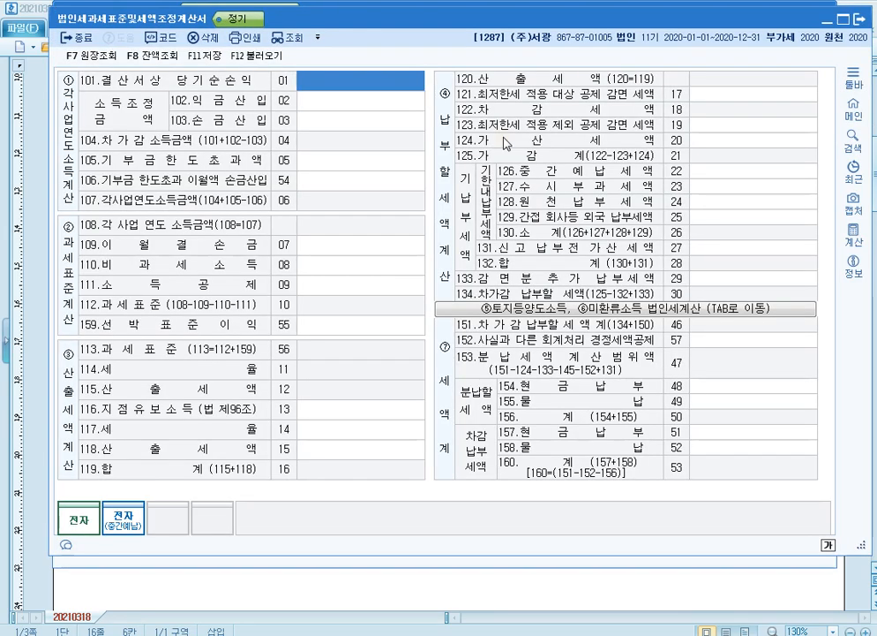
{"action": "left_click", "coordinate": [736, 94]}
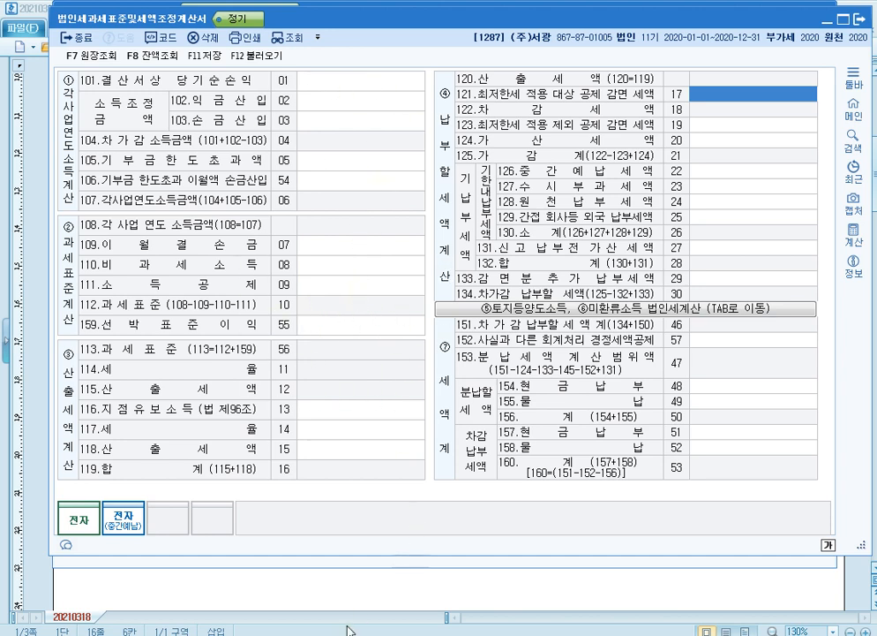
{"action": "key", "text": "Escape"}
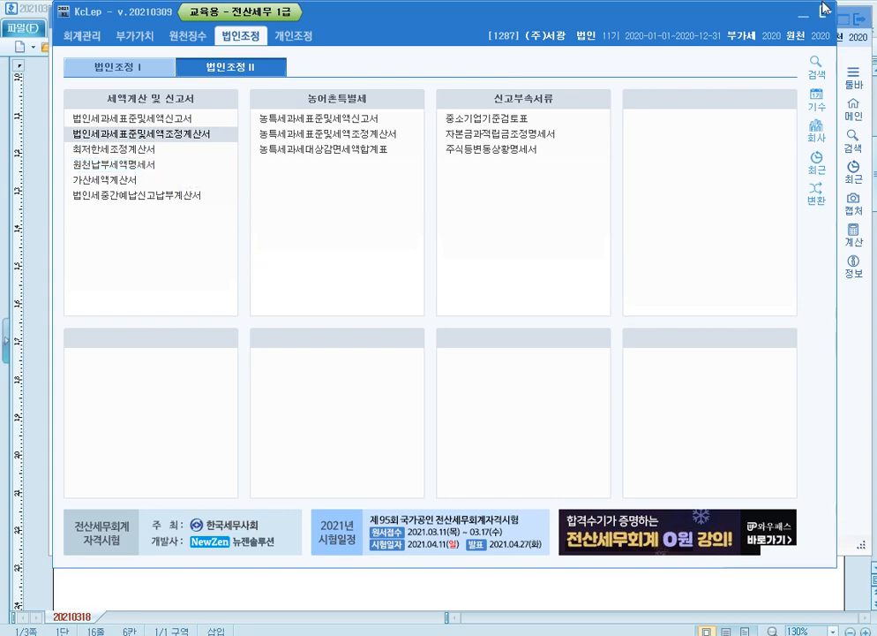
{"action": "left_click", "coordinate": [860, 20]}
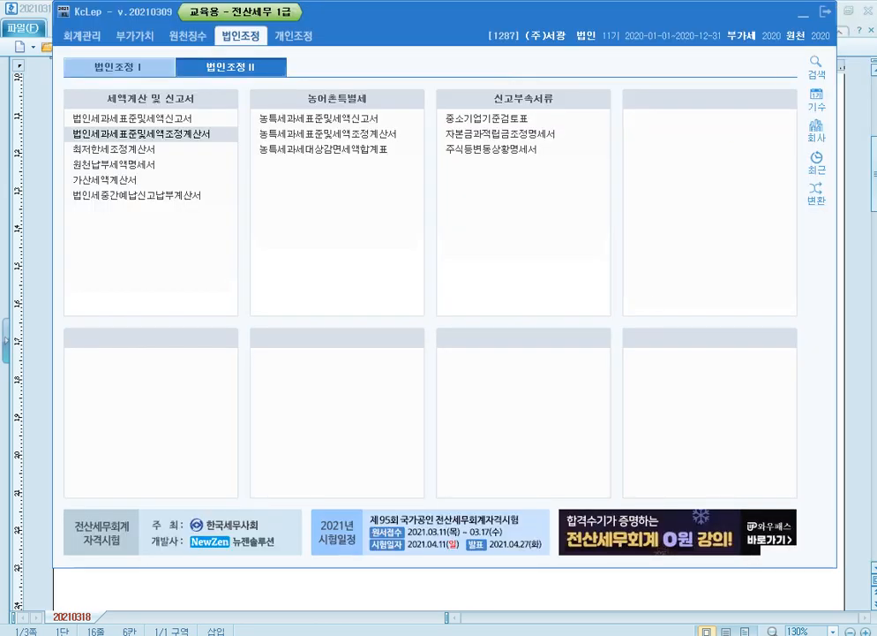
Switch to the Hangul document 20210318.hwp and add the line "p.582 1275" below the 법인세과세표준및세액조정계산서 heading
{"action": "key", "text": "alt+Tab"}
{"action": "left_click", "coordinate": [177, 287]}
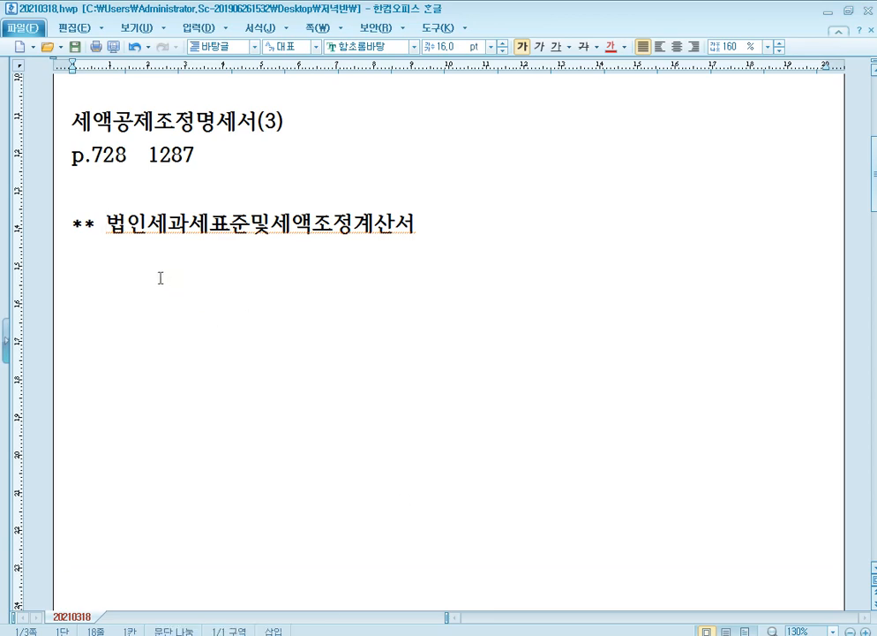
{"action": "type", "text": "p.582"}
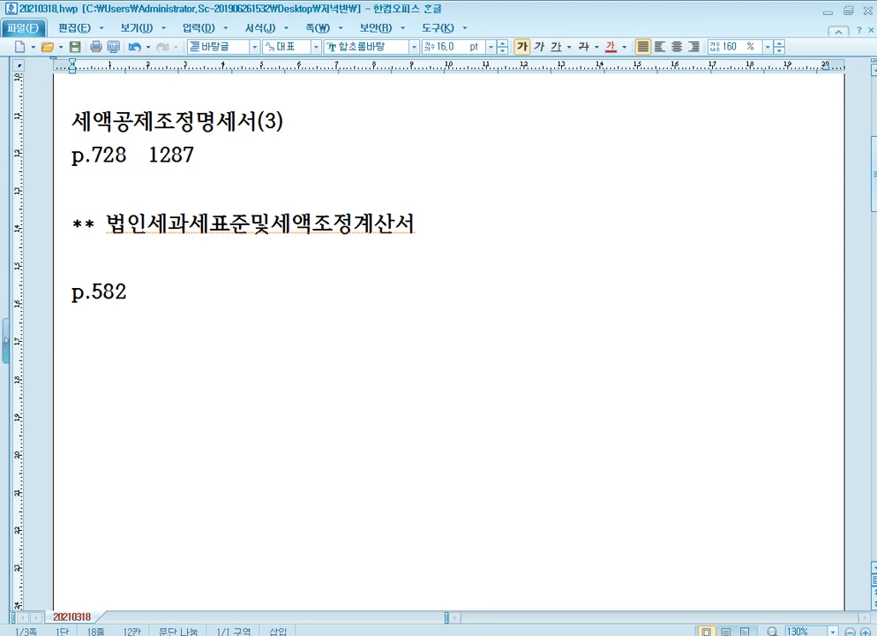
{"action": "type", "text": "1275"}
Switch to the textbook in 알PDF and go to page 582 to view problem [5]
{"action": "left_click", "coordinate": [289, 635]}
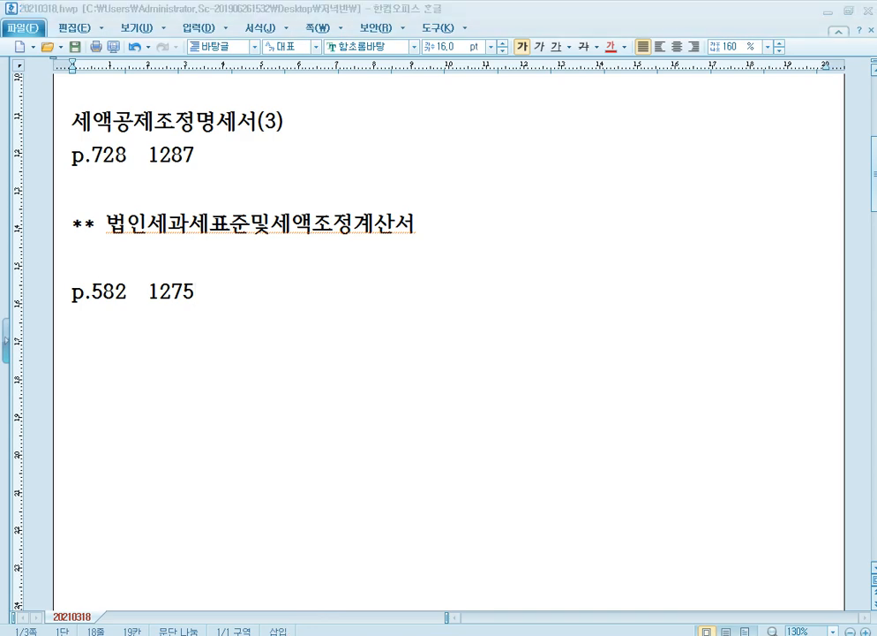
{"action": "left_click_drag", "start_coordinate": [440, 630], "coordinate": [330, 633]}
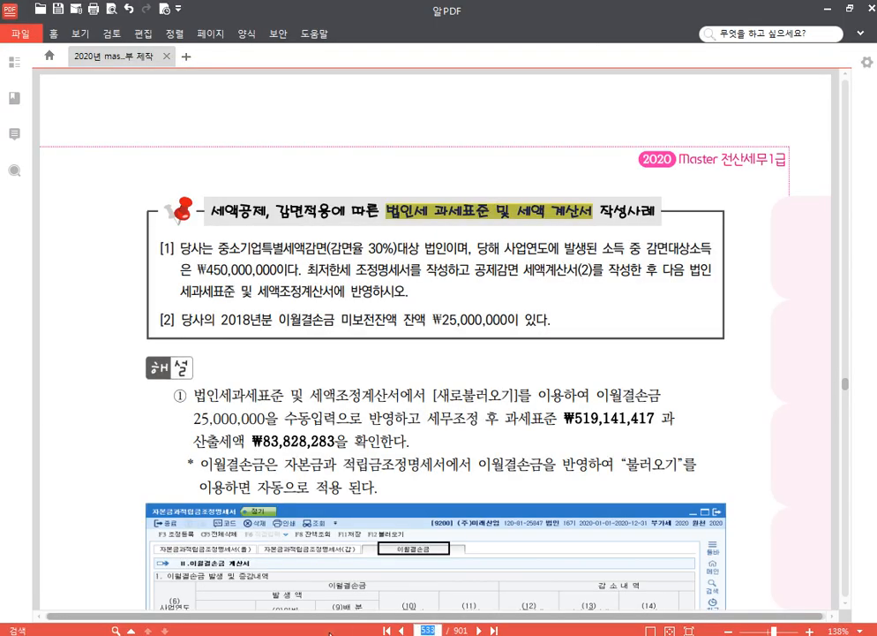
{"action": "type", "text": "582"}
{"action": "key", "text": "Return"}
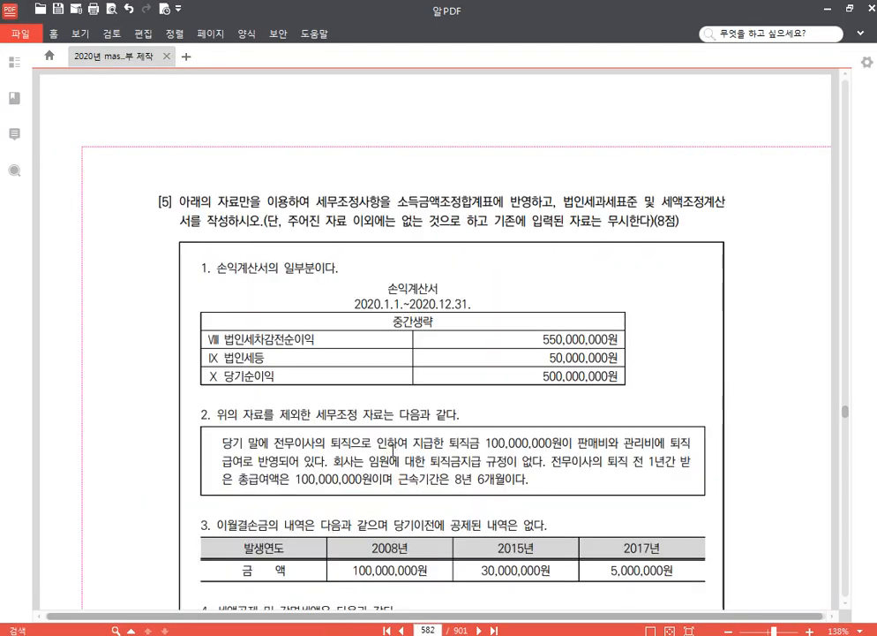
{"action": "scroll", "coordinate": [341, 522], "scroll_direction": "down", "scroll_amount": 3}
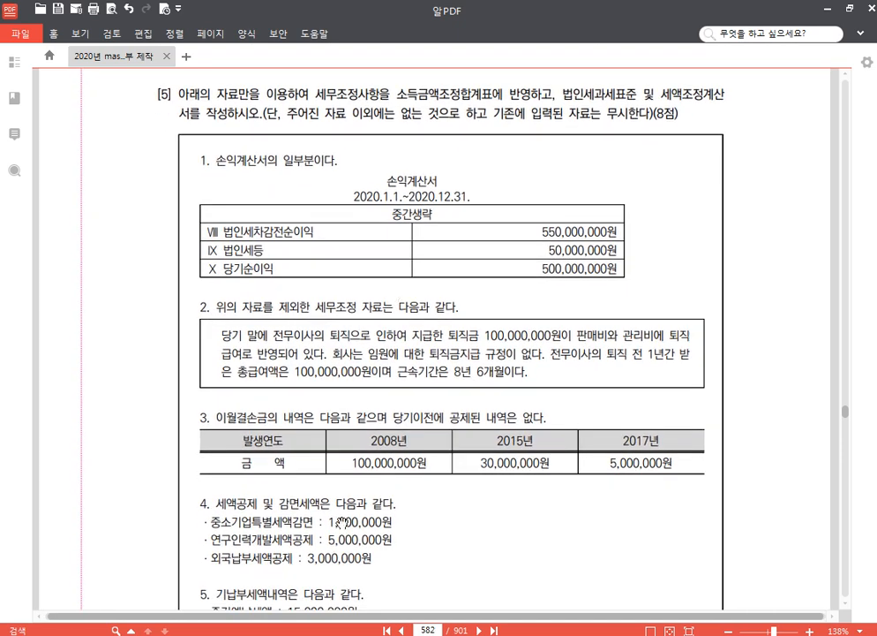
Switch to KcLep and change the working company to the one with code 1275
{"action": "left_click", "coordinate": [361, 634]}
{"action": "left_click", "coordinate": [816, 133]}
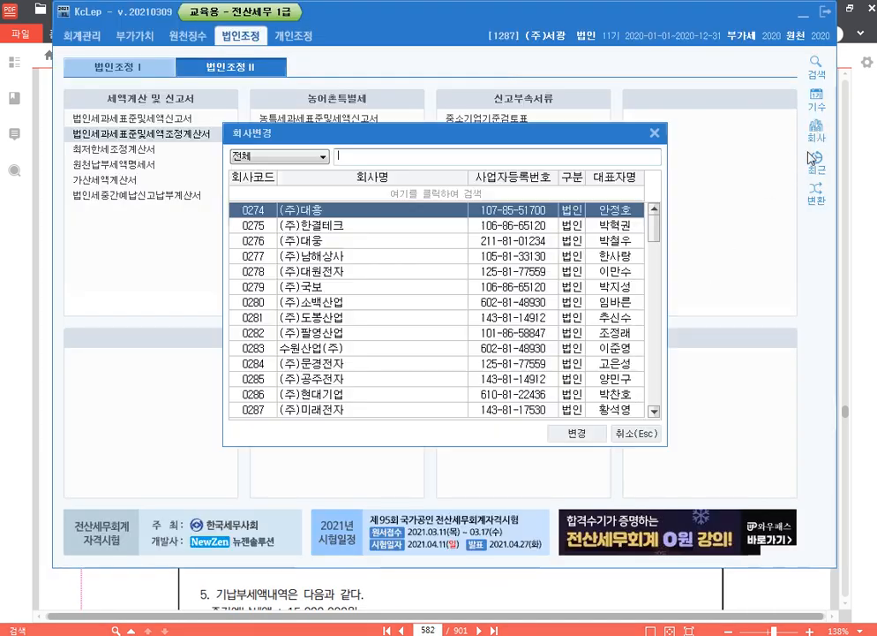
{"action": "type", "text": "1275"}
{"action": "key", "text": "Return"}
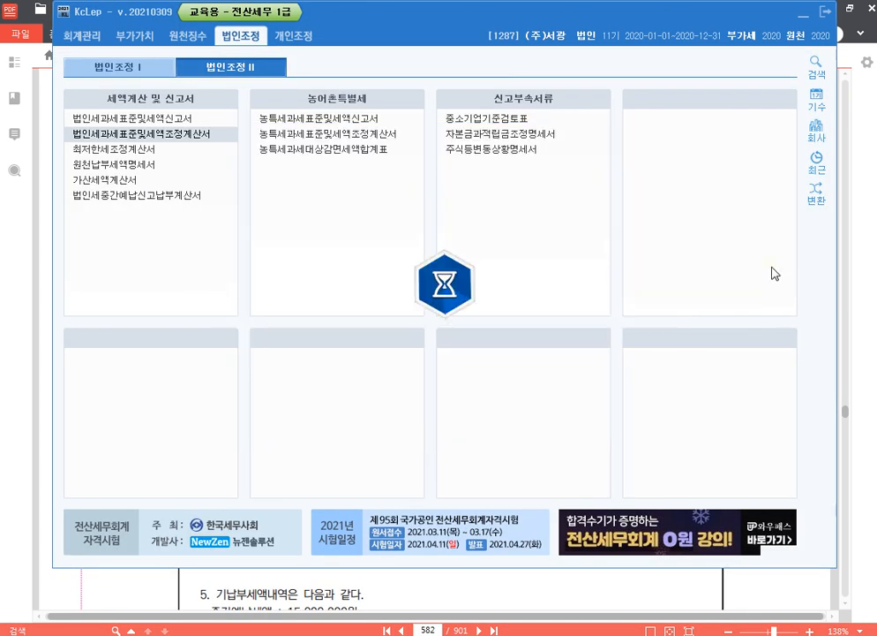
Return to the textbook PDF and highlight "소득금액조정합계표에 반영" in the instructions of problem [5] on page 582
{"action": "left_click", "coordinate": [873, 270]}
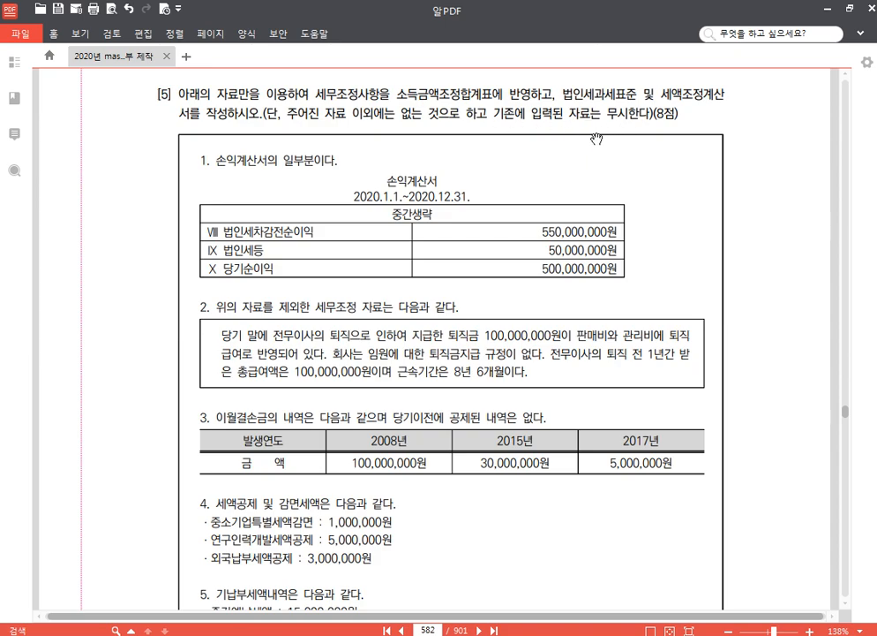
{"action": "scroll", "coordinate": [530, 132], "scroll_direction": "up", "scroll_amount": 5}
{"action": "scroll", "coordinate": [593, 155], "scroll_direction": "up", "scroll_amount": 4}
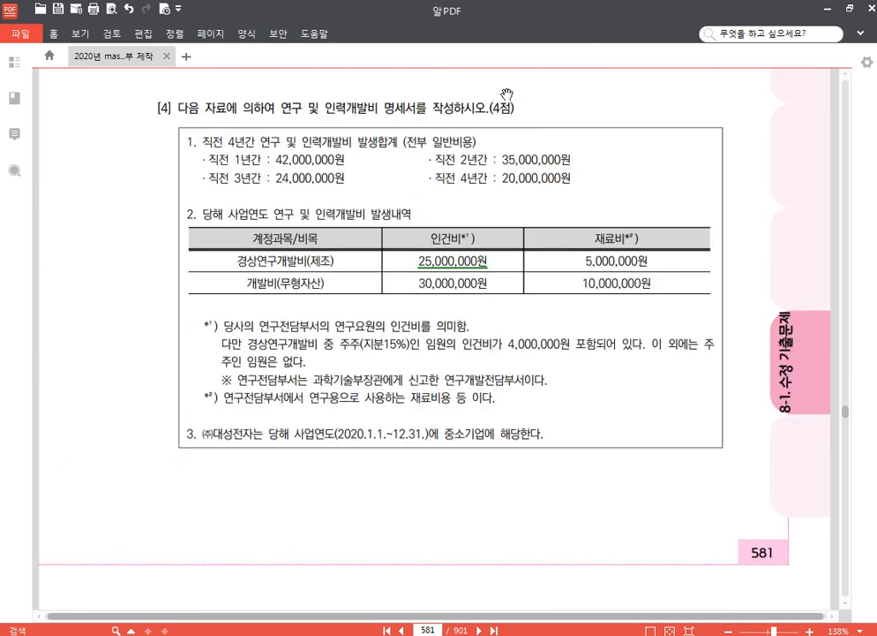
{"action": "scroll", "coordinate": [530, 230], "scroll_direction": "down", "scroll_amount": 5}
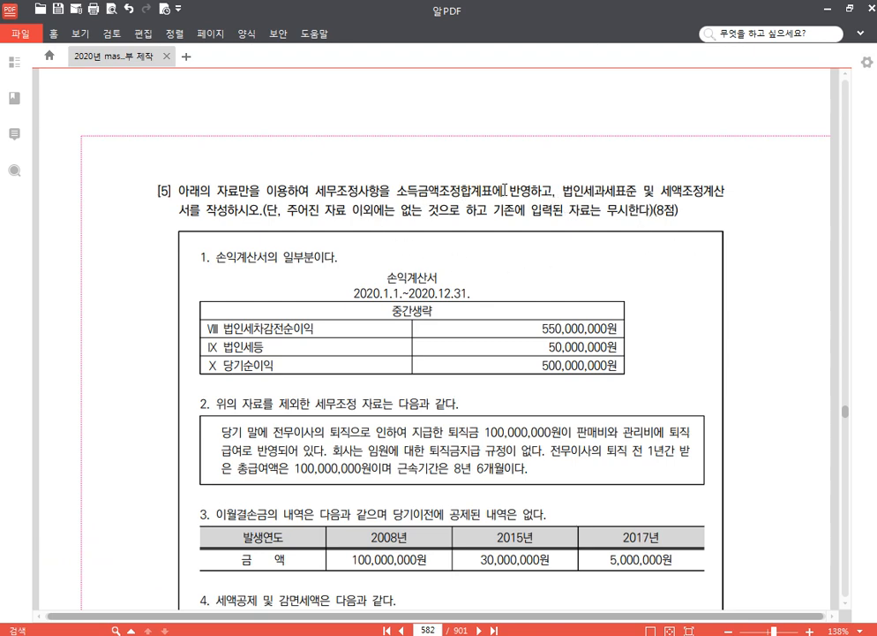
{"action": "left_click_drag", "start_coordinate": [394, 189], "coordinate": [522, 192]}
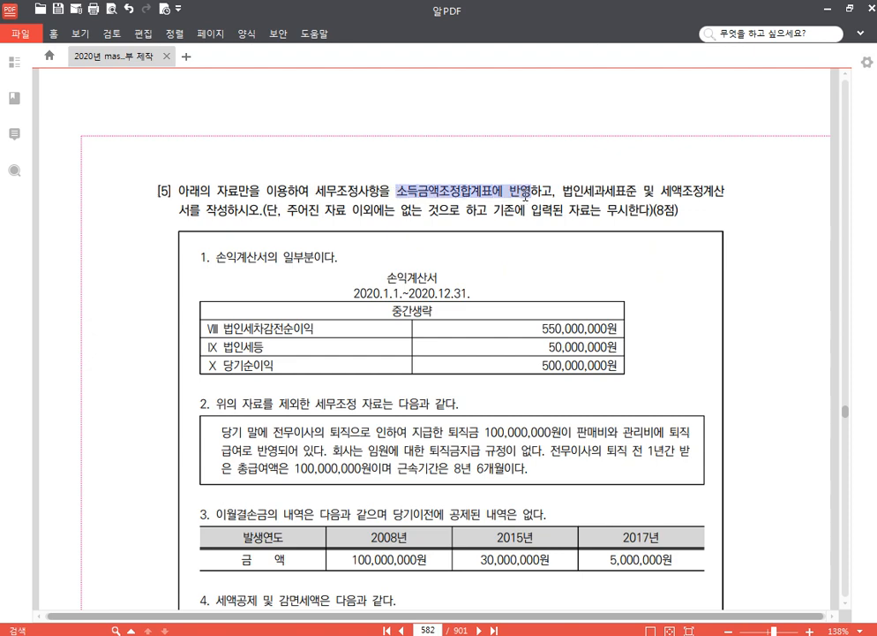
{"action": "left_click", "coordinate": [535, 172]}
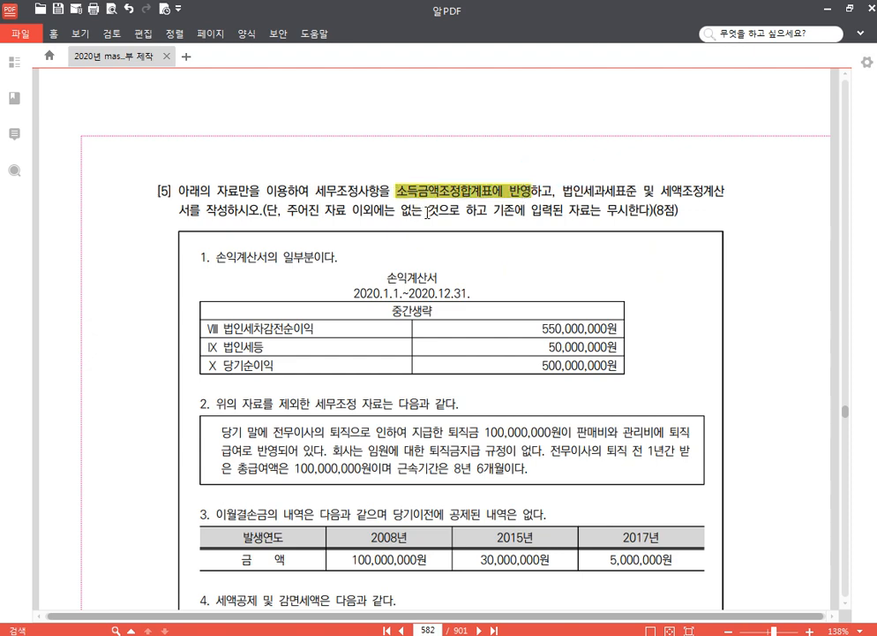
Highlight the 당기순이익 row with its 500,000,000원 amount in the problem's 손익계산서 table
{"action": "scroll", "coordinate": [406, 347], "scroll_direction": "down", "scroll_amount": 3}
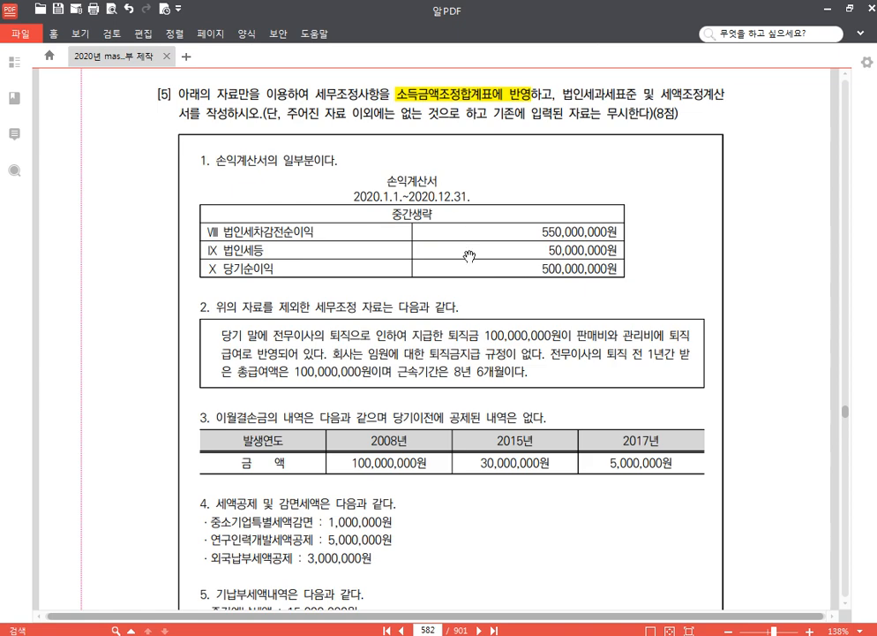
{"action": "scroll", "coordinate": [455, 243], "scroll_direction": "down", "scroll_amount": 1}
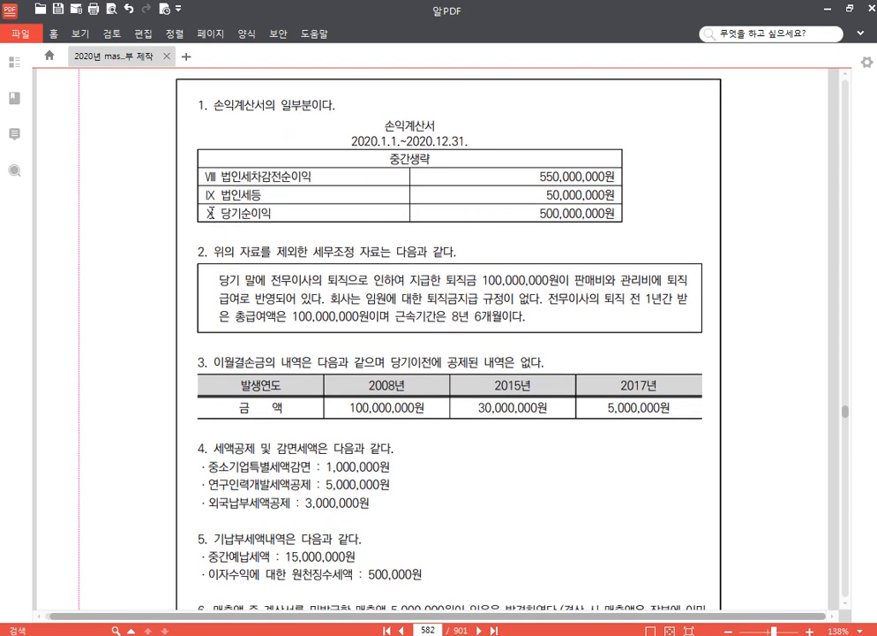
{"action": "left_click_drag", "start_coordinate": [210, 214], "coordinate": [627, 217]}
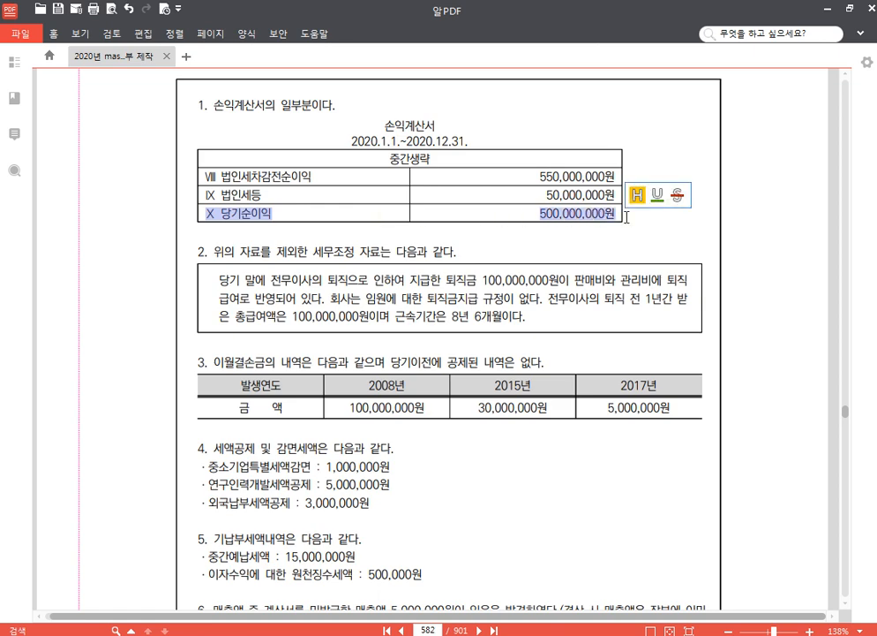
{"action": "left_click", "coordinate": [643, 197]}
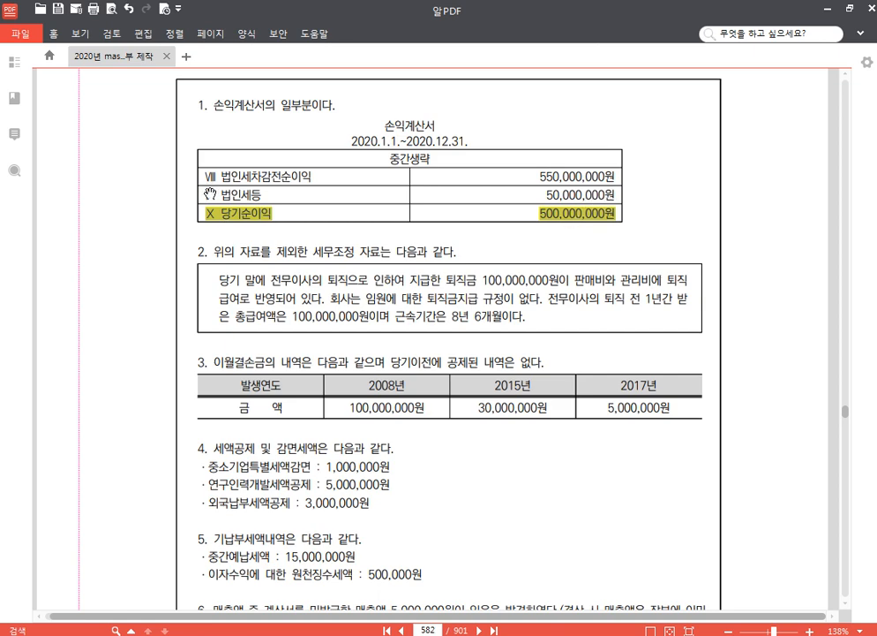
Highlight the 법인세등 row with its 50,000,000원 amount in the 손익계산서 table in yellow
{"action": "left_click_drag", "start_coordinate": [210, 194], "coordinate": [618, 194]}
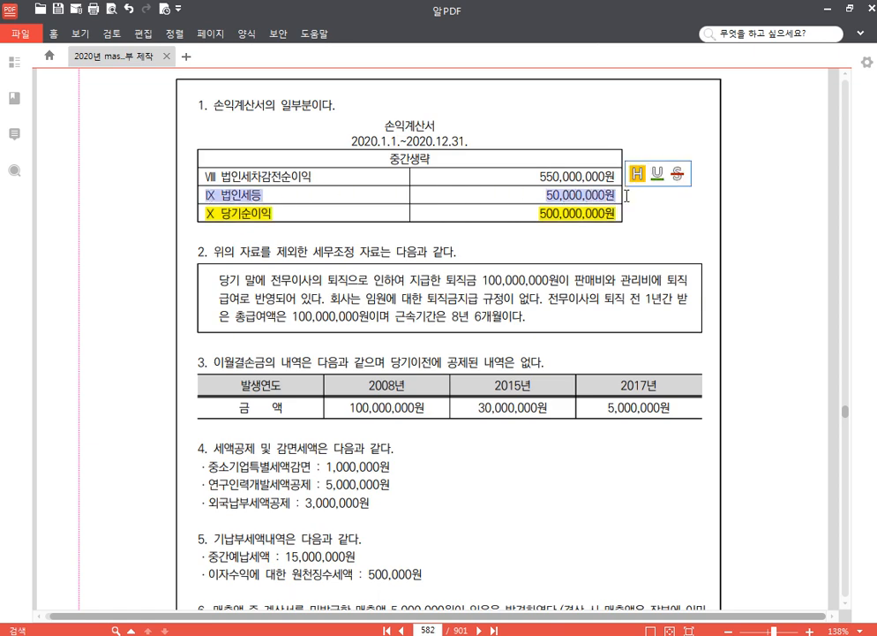
{"action": "left_click", "coordinate": [638, 173]}
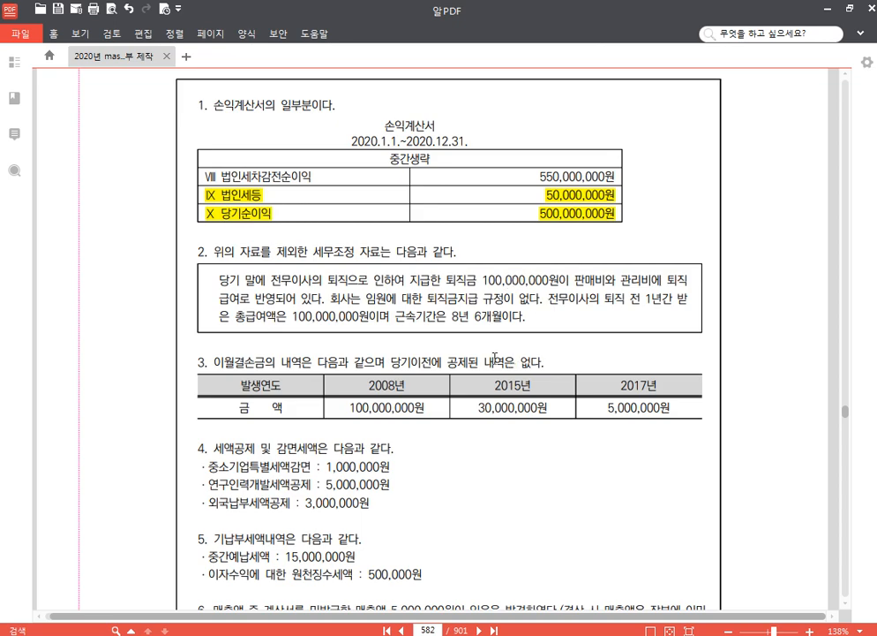
Switch to KcLep, open 법인세과세표준및세액조정계산서 and examine its 소득조정금액 rows for 익금산입 and 손금산입
{"action": "key", "text": "alt+Tab"}
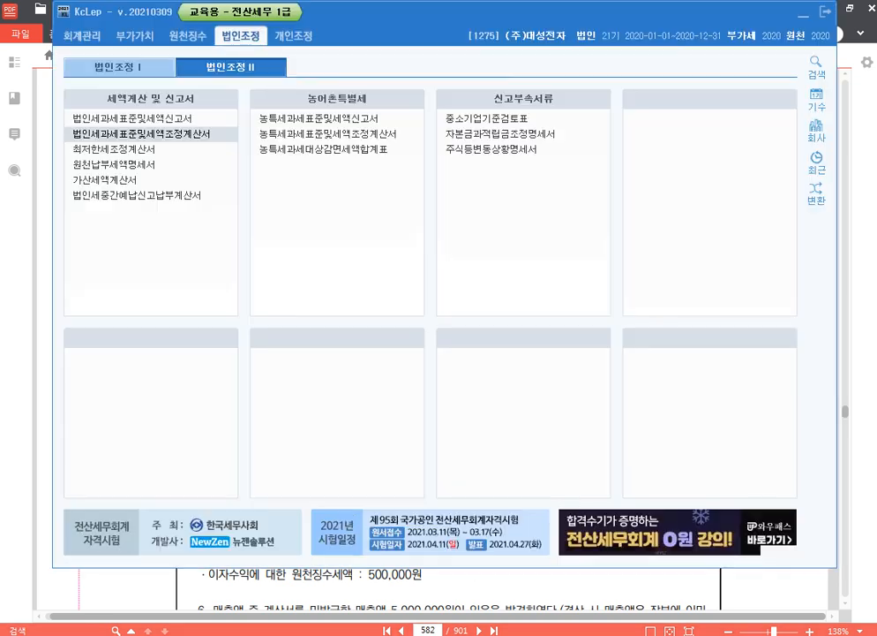
{"action": "left_click", "coordinate": [182, 137]}
{"action": "left_click", "coordinate": [360, 102]}
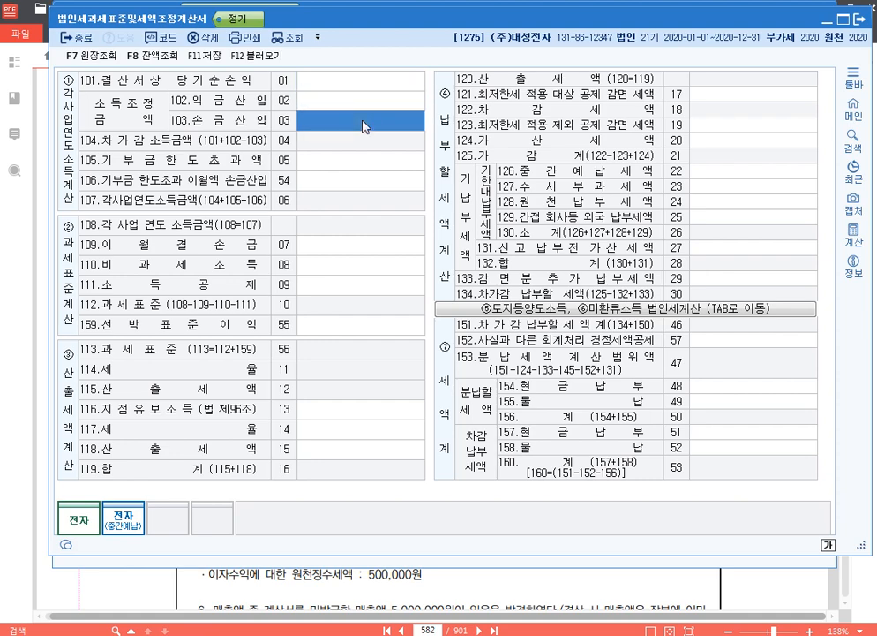
{"action": "left_click", "coordinate": [372, 181]}
{"action": "left_click", "coordinate": [365, 121]}
{"action": "left_click", "coordinate": [364, 102]}
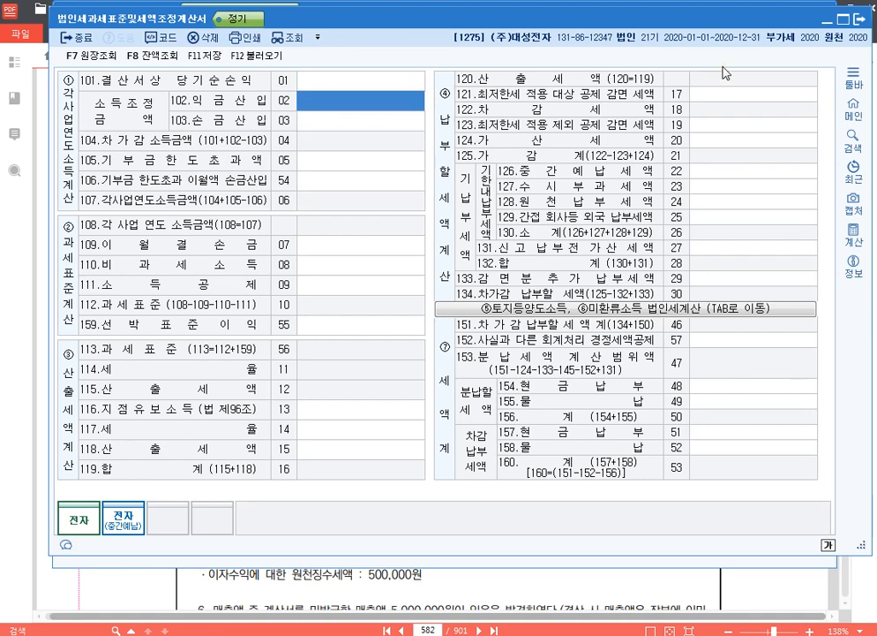
{"action": "left_click", "coordinate": [823, 20]}
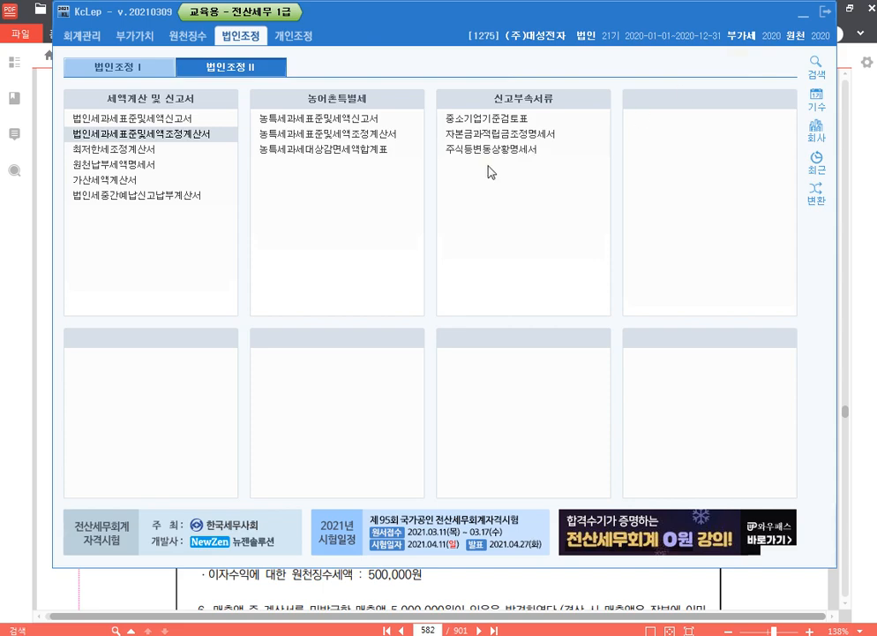
Return to the problem in 알PDF and highlight "임원에 대한 퇴직금지급 규정이 없다" in item 2 in yellow
{"action": "left_click", "coordinate": [499, 590]}
{"action": "scroll", "coordinate": [418, 113], "scroll_direction": "up", "scroll_amount": 3}
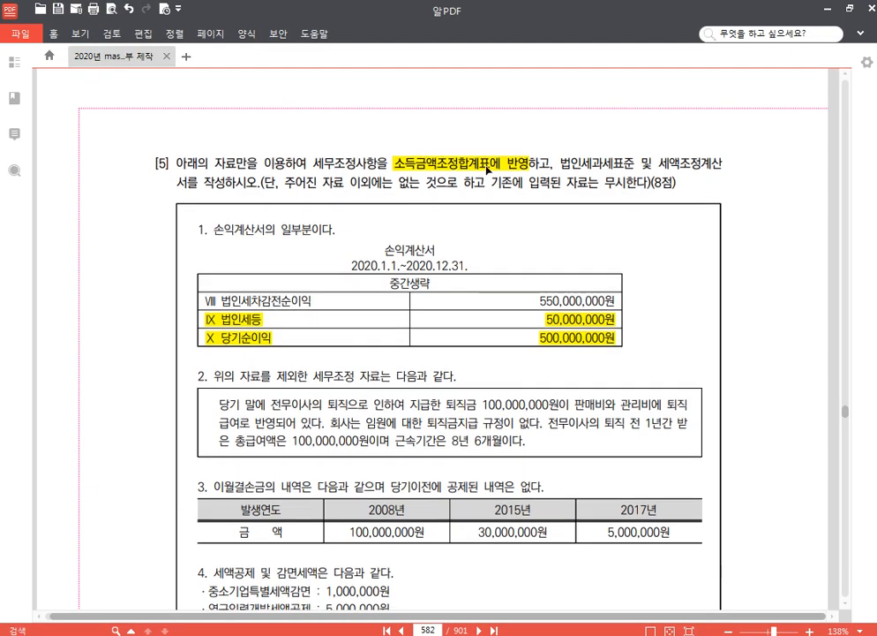
{"action": "scroll", "coordinate": [525, 262], "scroll_direction": "down", "scroll_amount": 3}
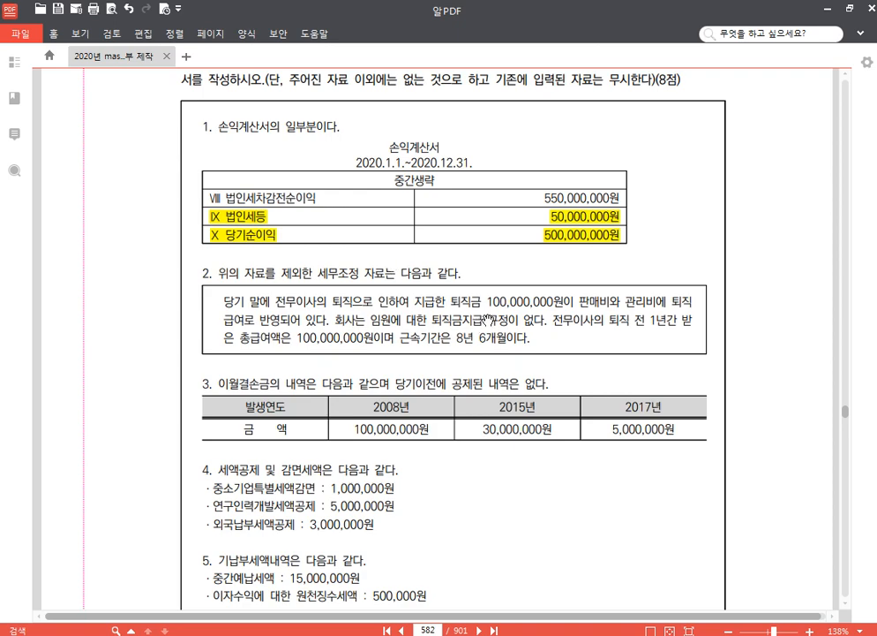
{"action": "scroll", "coordinate": [475, 246], "scroll_direction": "down", "scroll_amount": 1}
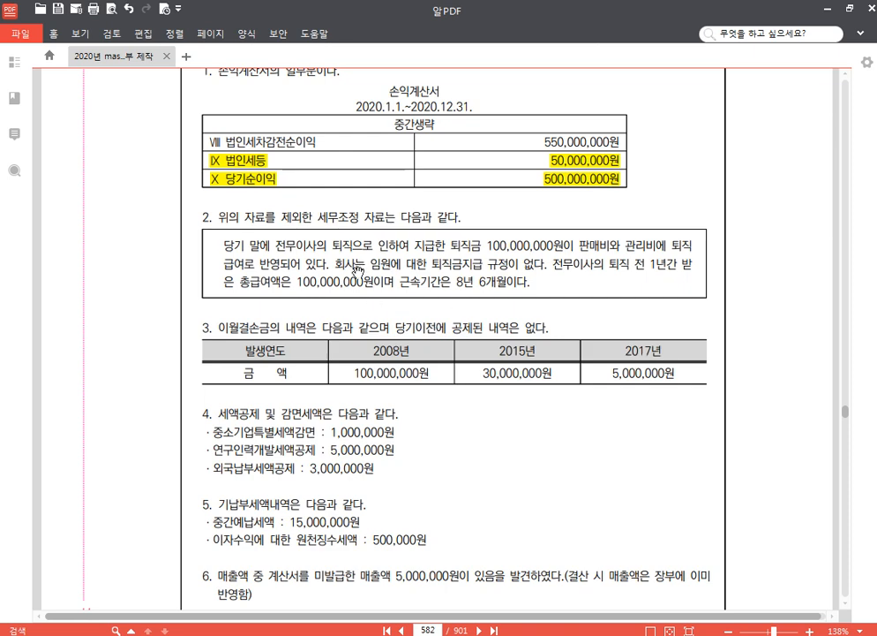
{"action": "left_click_drag", "start_coordinate": [372, 263], "coordinate": [540, 263]}
{"action": "left_click", "coordinate": [552, 241]}
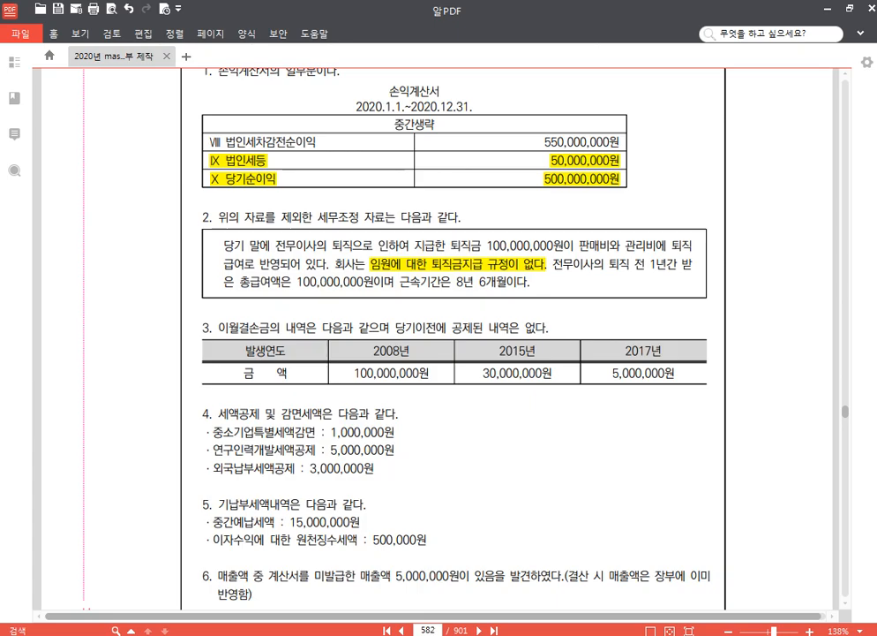
Switch to the 20210318.hwp notes and write "100,000,000 X 1/10 X 8.5 = 85,000,000" below the p.582 heading
{"action": "key", "text": "alt+Tab"}
{"action": "left_click", "coordinate": [149, 375]}
{"action": "scroll", "coordinate": [166, 439], "scroll_direction": "down", "scroll_amount": 2}
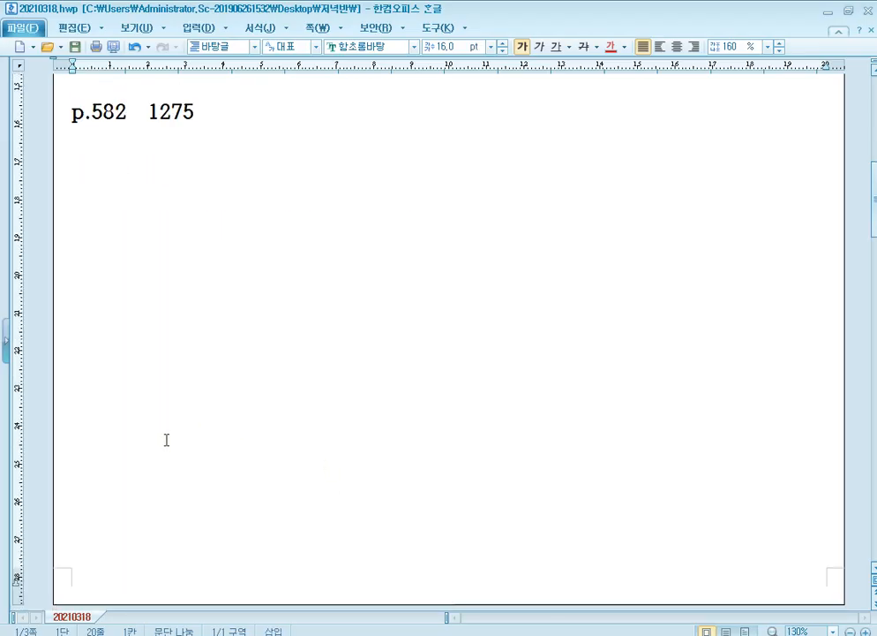
{"action": "left_click", "coordinate": [133, 320]}
{"action": "type", "text": "100,000,000"}
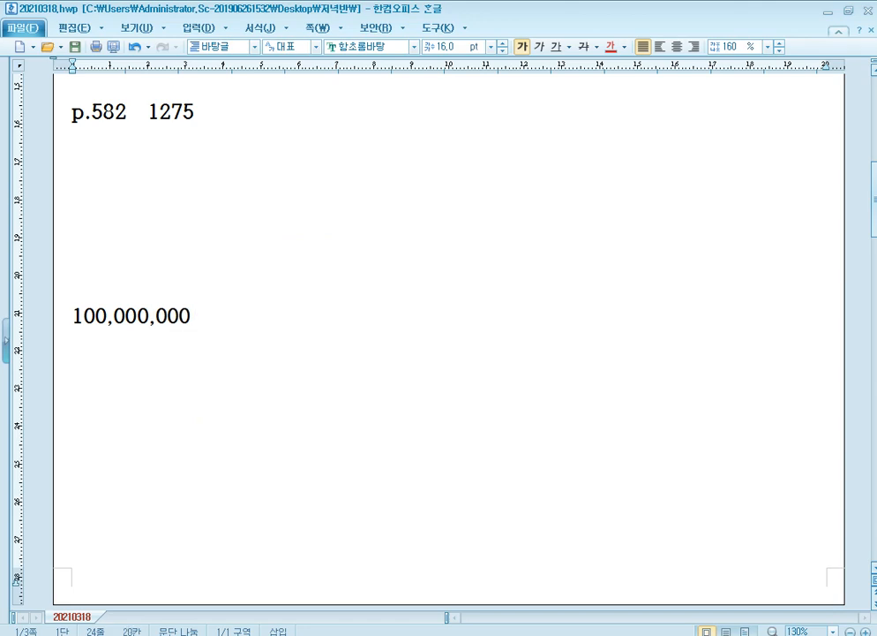
{"action": "key", "text": "Hangul"}
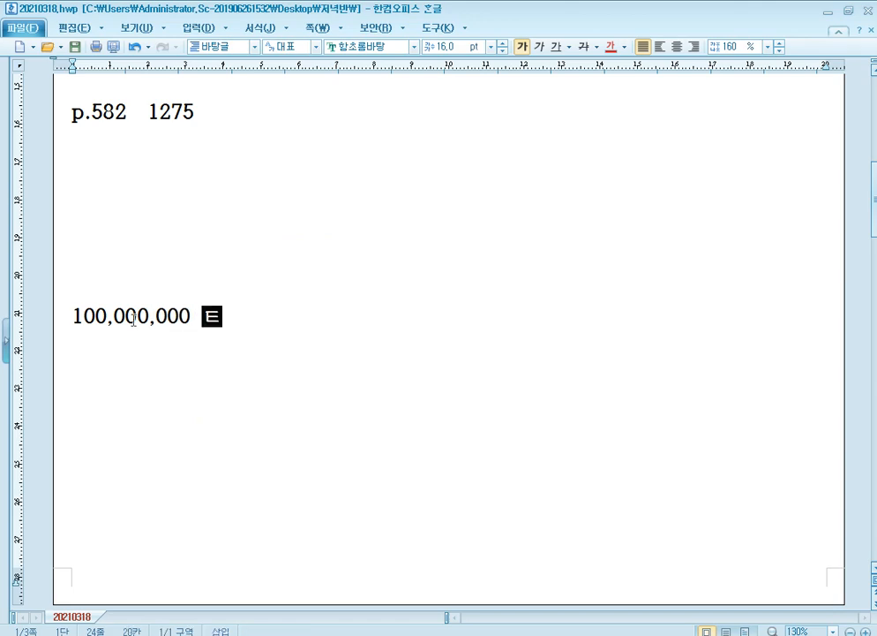
{"action": "type", "text": "X 1/10 X"}
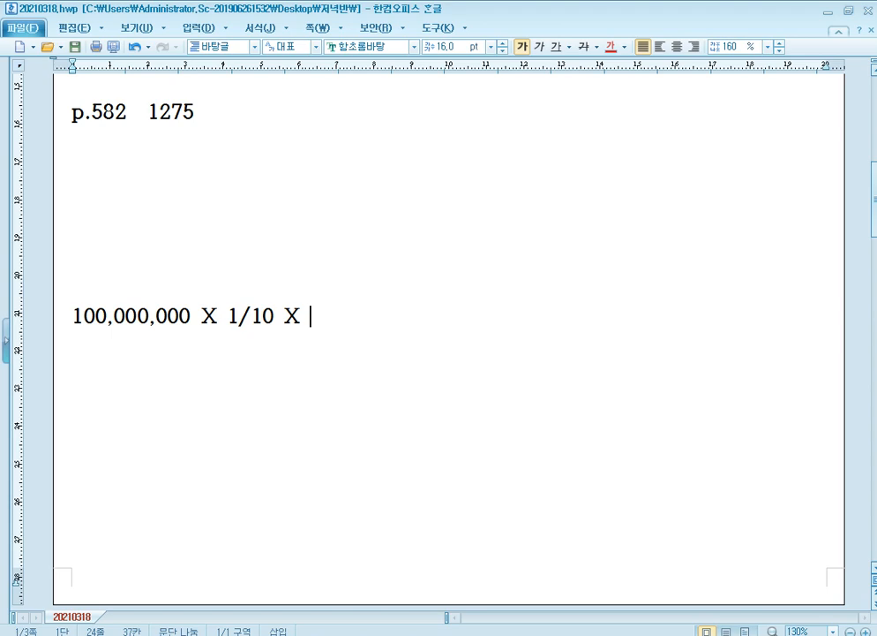
{"action": "type", "text": " 8.5"}
{"action": "type", "text": "85,000,000"}
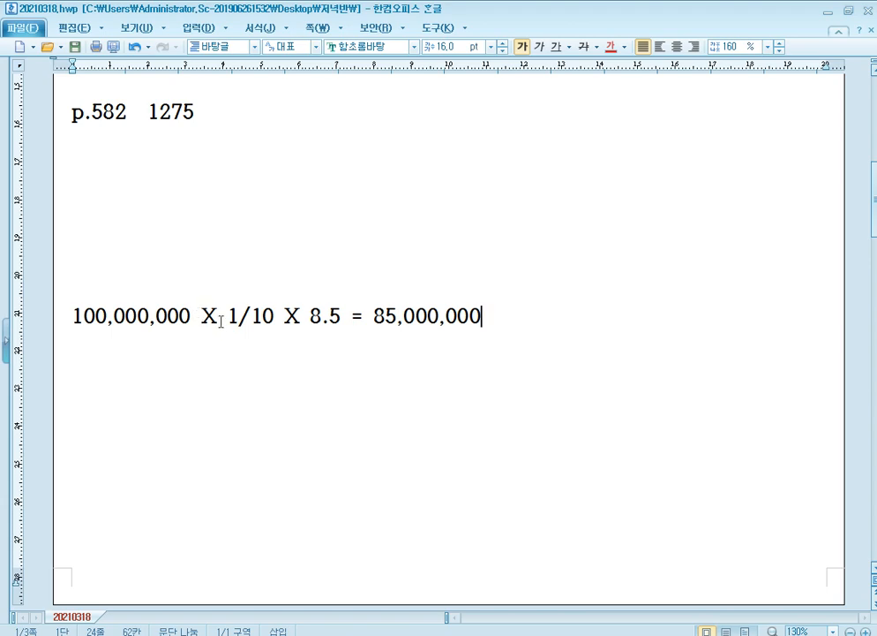
Label the calculation result "=> 한도" and add "100,000,000원 지급" below it, leaving a blank line between
{"action": "type", "text": "=> gk"}
{"action": "key", "text": "BackSpace"}
{"action": "key", "text": "BackSpace"}
{"action": "key", "text": "Hangul"}
{"action": "type", "text": "한도"}
{"action": "key", "text": "Return"}
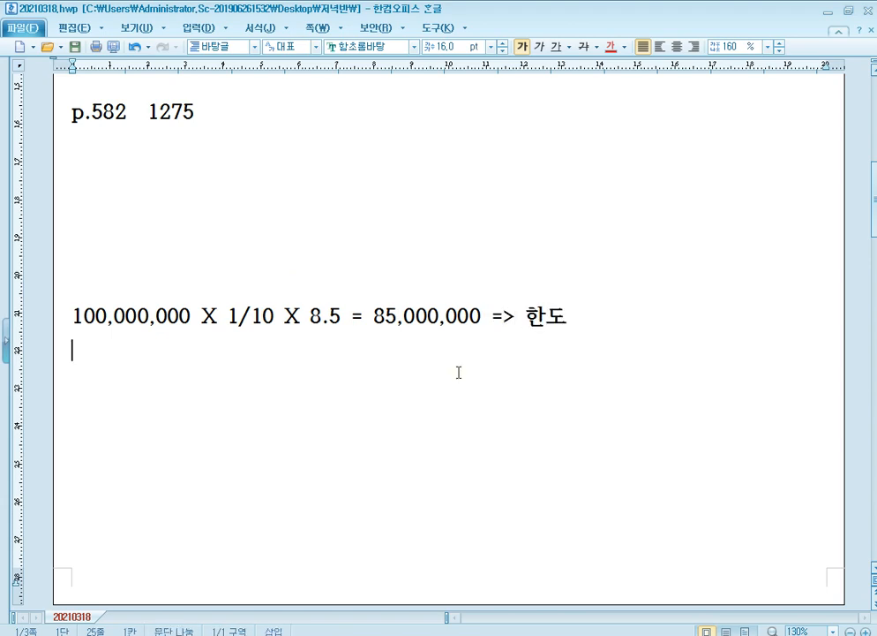
{"action": "type", "text": "100,00"}
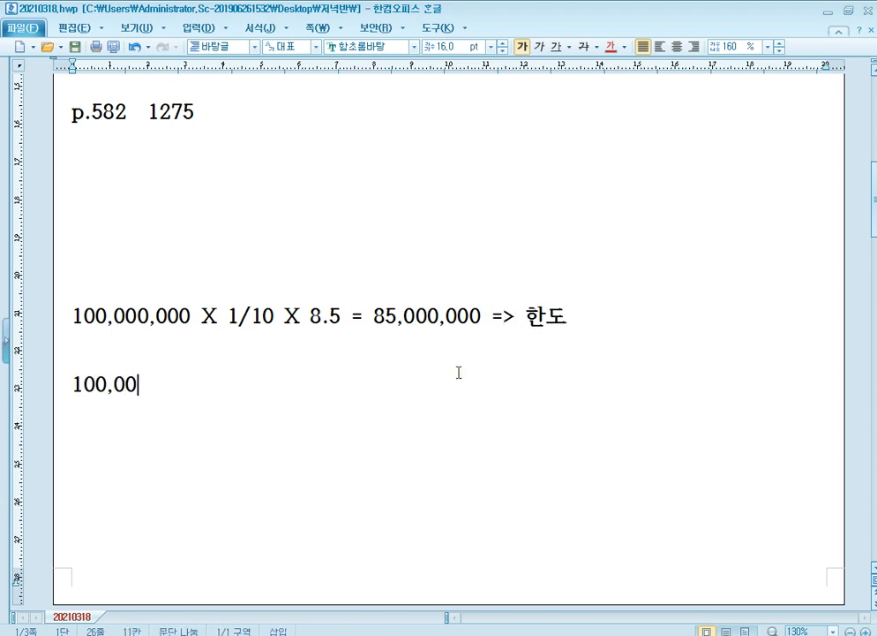
{"action": "type", "text": "0,000원 지급"}
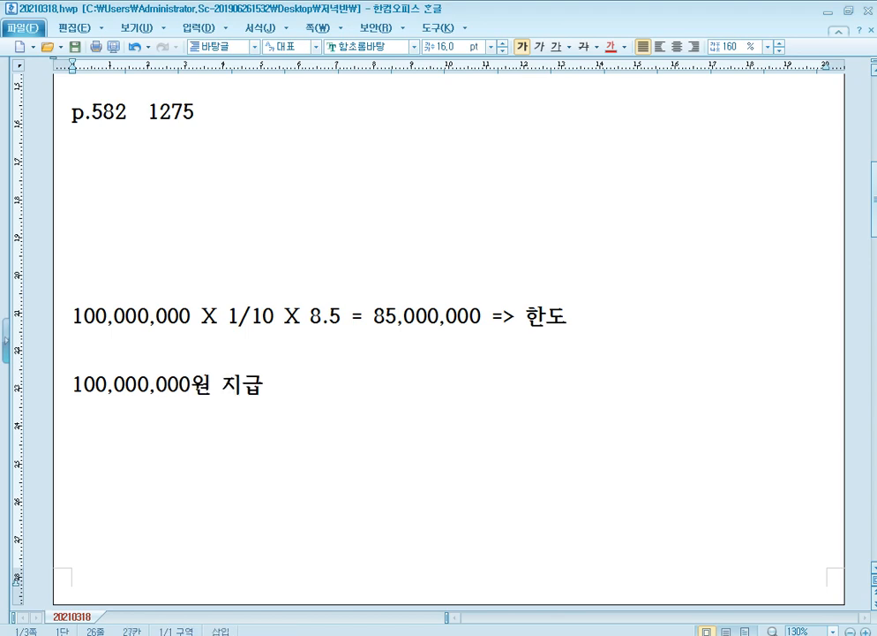
Write the tax adjustment "<손금불산입>임원퇴직금한도초과 15,000,000 (상여)" below the payment line, leaving a blank line between
{"action": "key", "text": "Return"}
{"action": "type", "text": "<"}
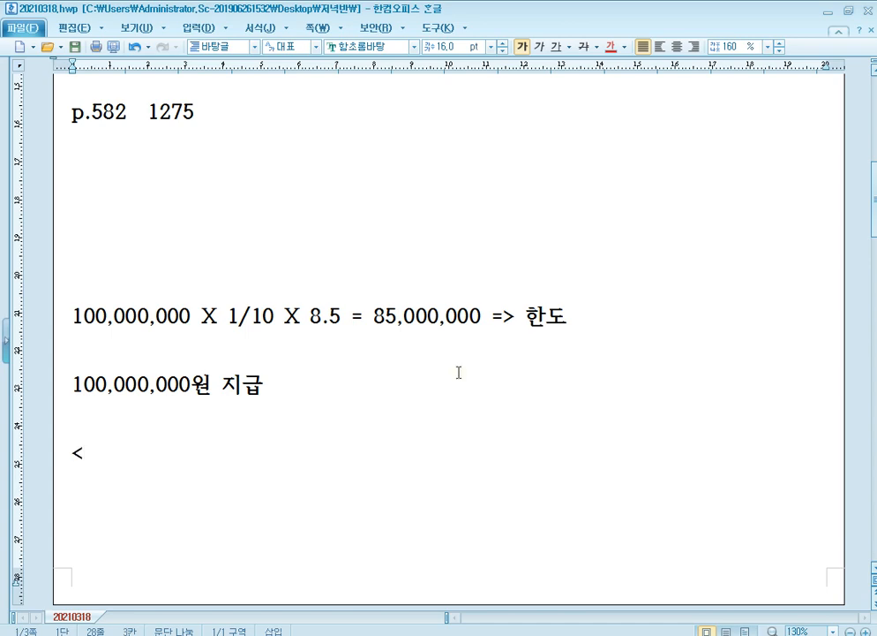
{"action": "type", "text": "-손금불산ㅇ"}
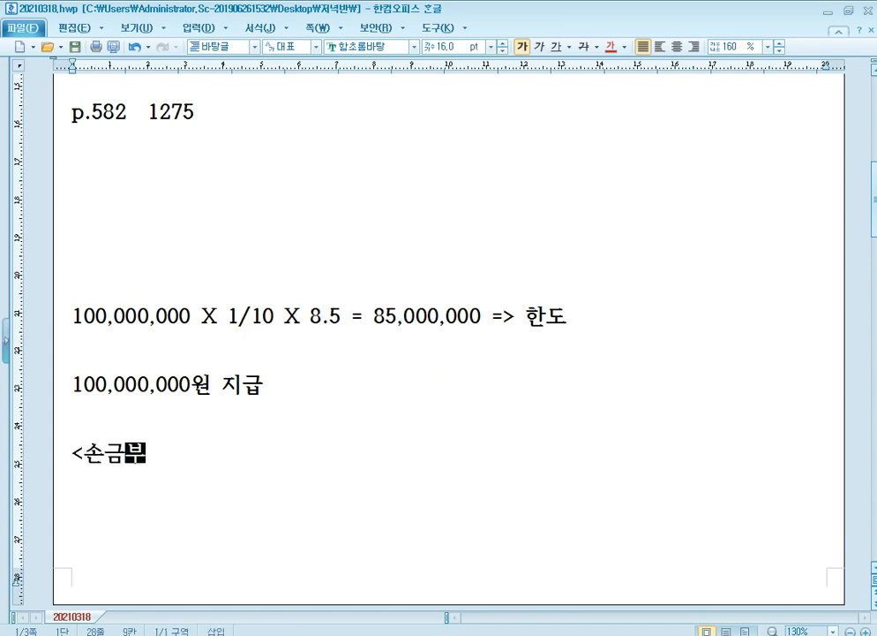
{"action": "type", "text": "입>"}
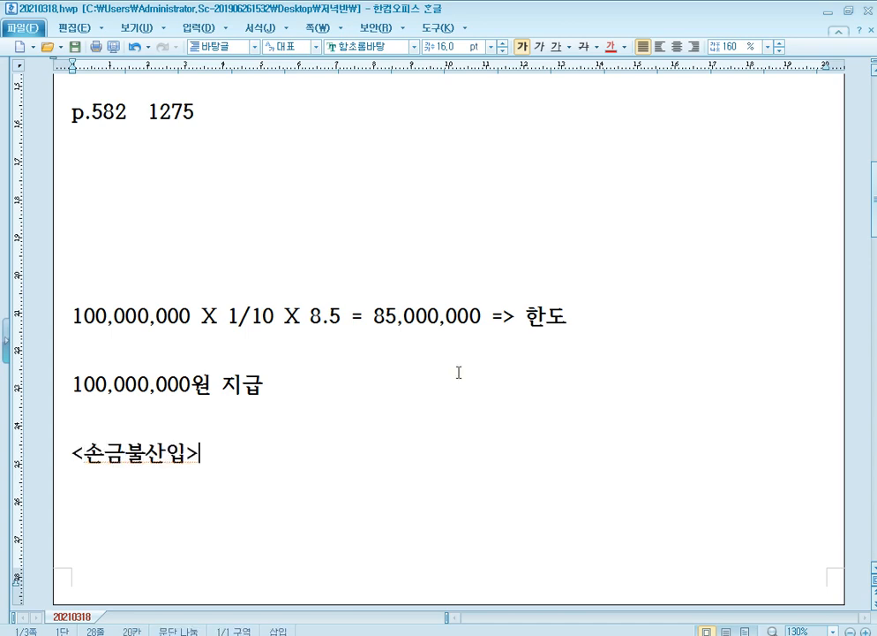
{"action": "type", "text": "임원퇴직금한도초"}
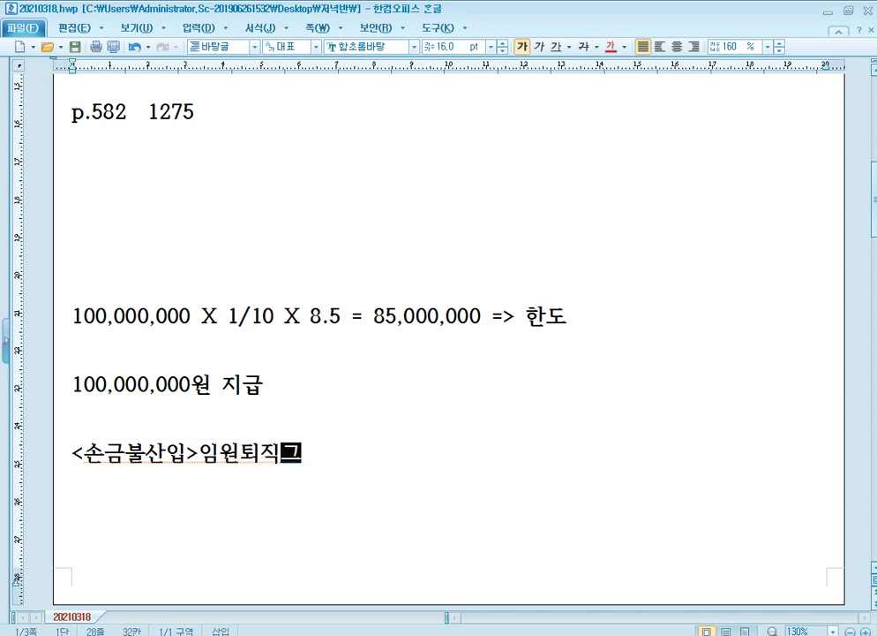
{"action": "type", "text": "과 "}
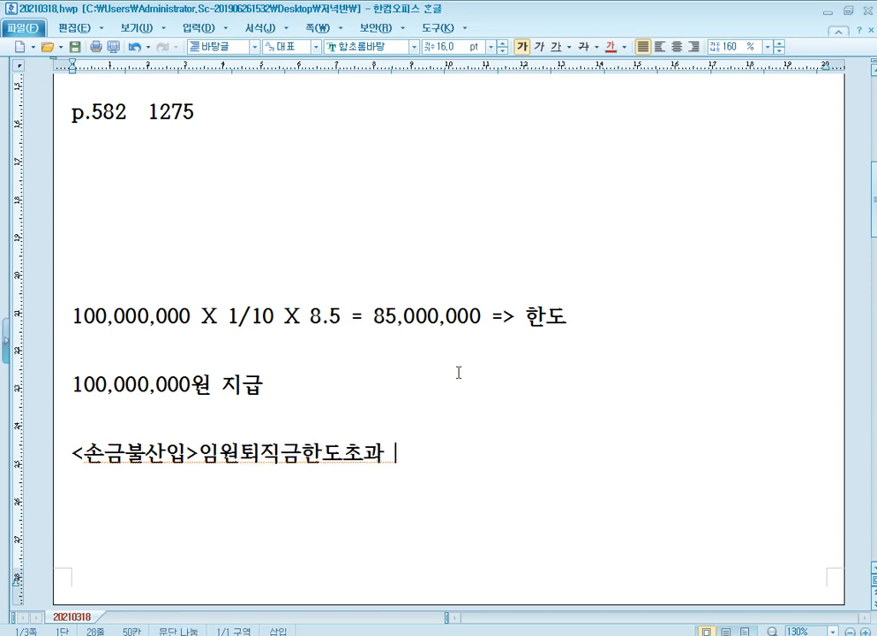
{"action": "type", "text": "15,000,000"}
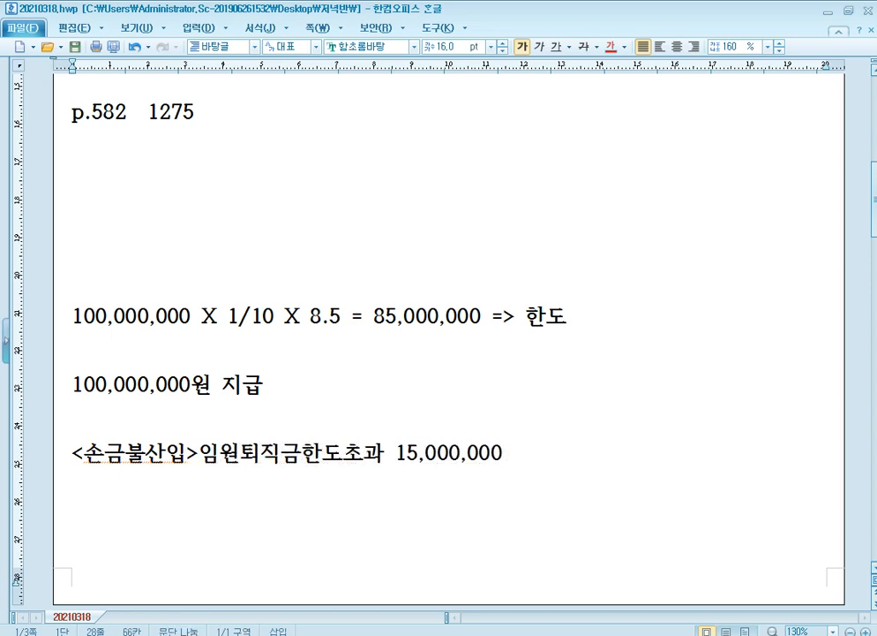
{"action": "type", "text": " (상여"}
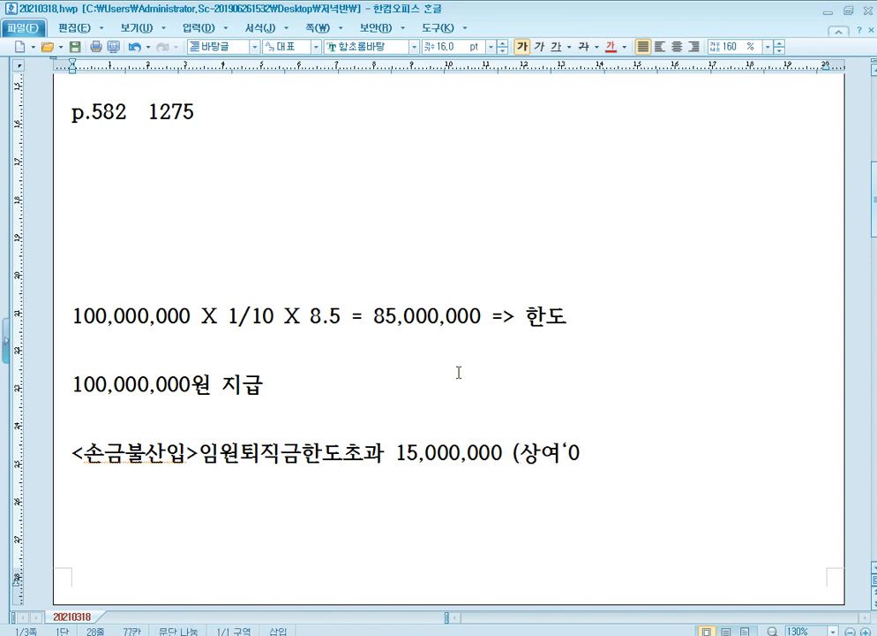
{"action": "type", "text": ")"}
{"action": "scroll", "coordinate": [455, 286], "scroll_direction": "down", "scroll_amount": 3}
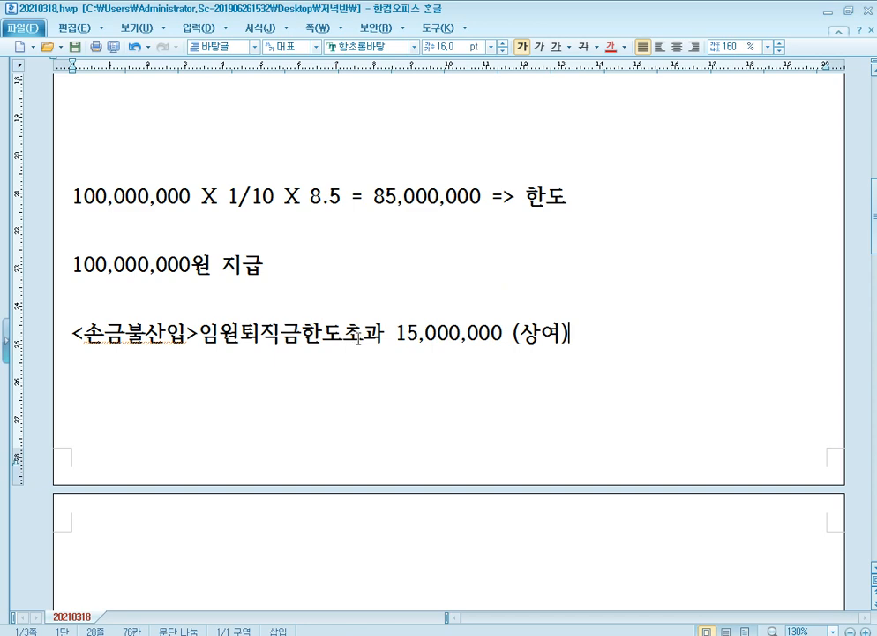
{"action": "left_click", "coordinate": [359, 338]}
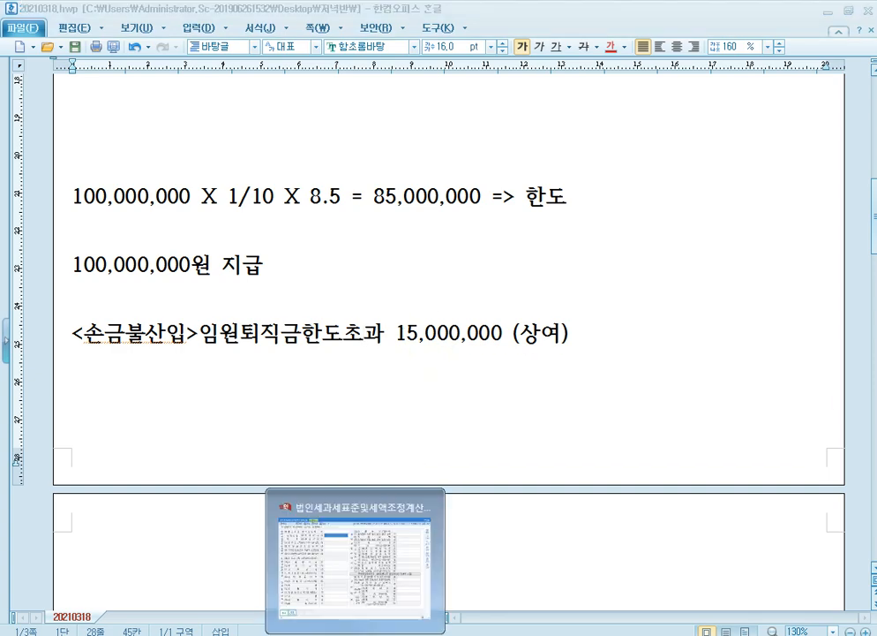
Return to the problem in 알PDF and strike out 2008년 and its 100,000,000원 in the 이월결손금 table
{"action": "left_click", "coordinate": [356, 547]}
{"action": "left_click", "coordinate": [388, 633]}
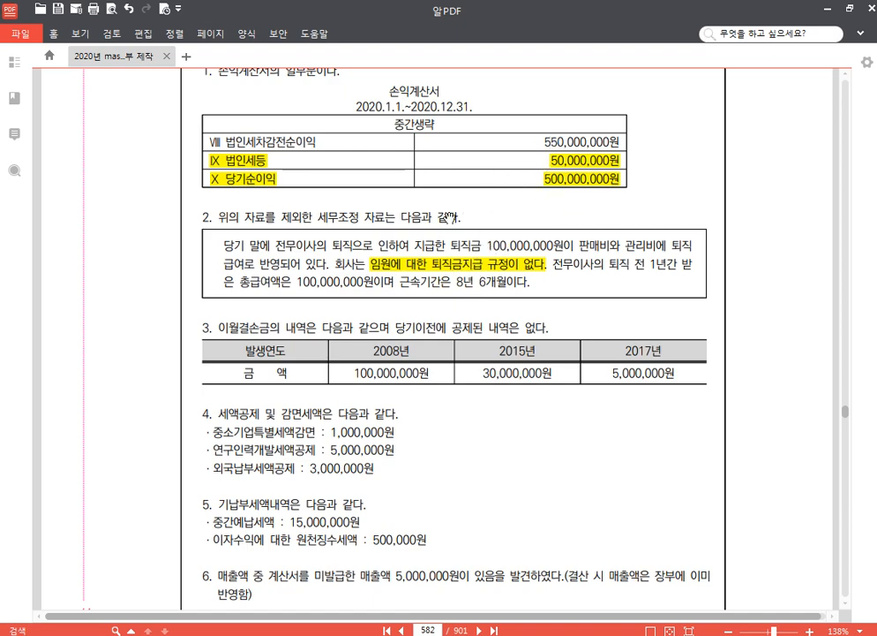
{"action": "left_click_drag", "start_coordinate": [517, 423], "coordinate": [428, 277]}
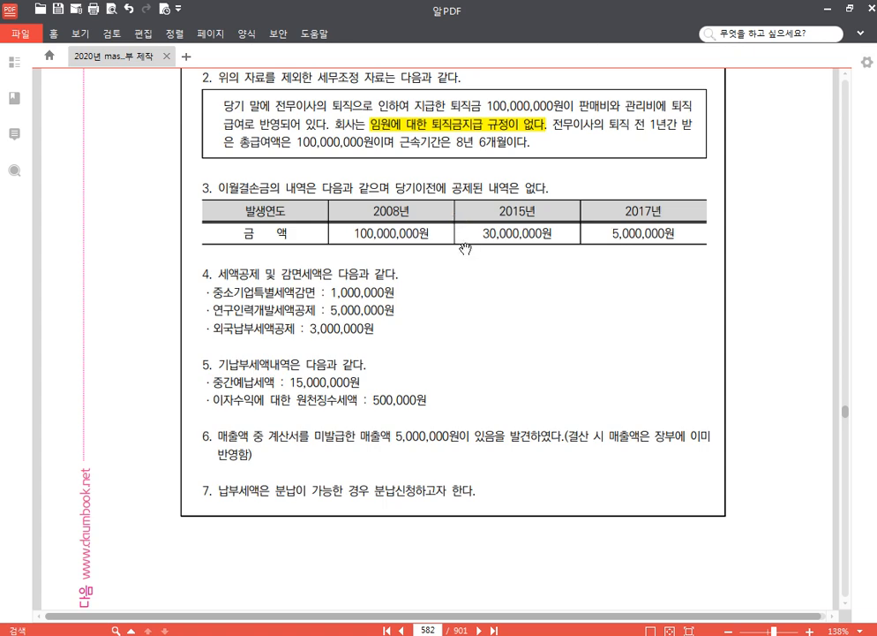
{"action": "left_click_drag", "start_coordinate": [372, 210], "coordinate": [409, 210]}
{"action": "left_click", "coordinate": [461, 188]}
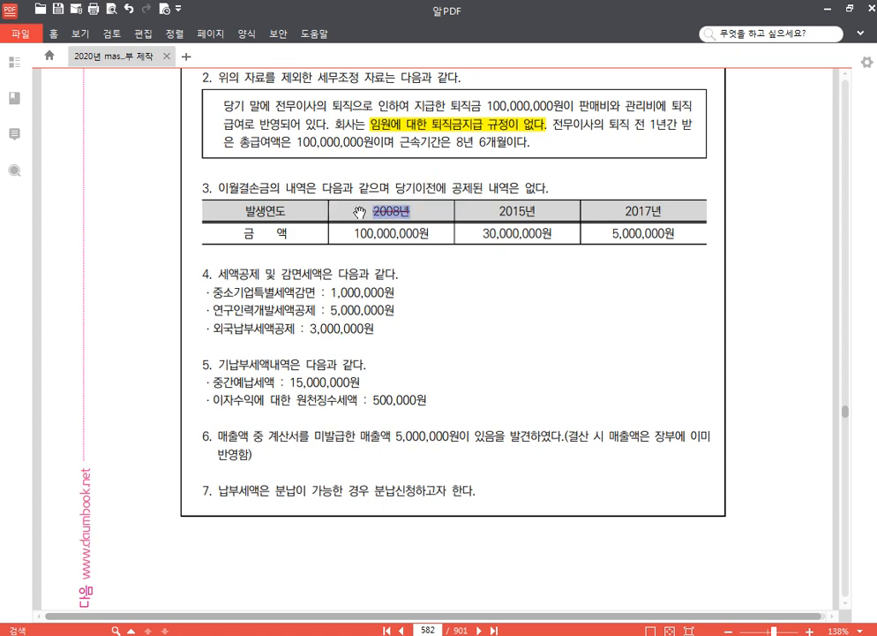
{"action": "left_click_drag", "start_coordinate": [356, 236], "coordinate": [429, 236]}
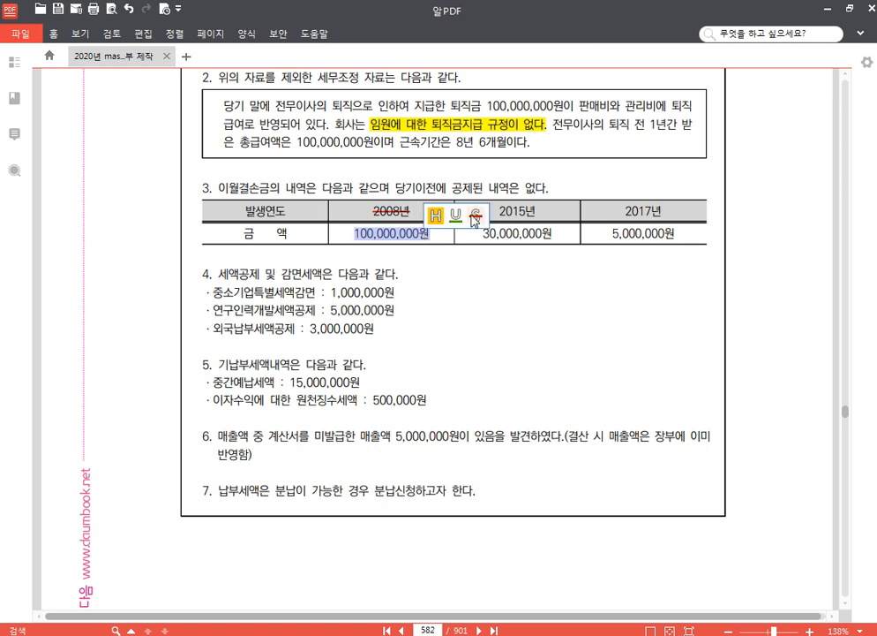
{"action": "left_click", "coordinate": [475, 214]}
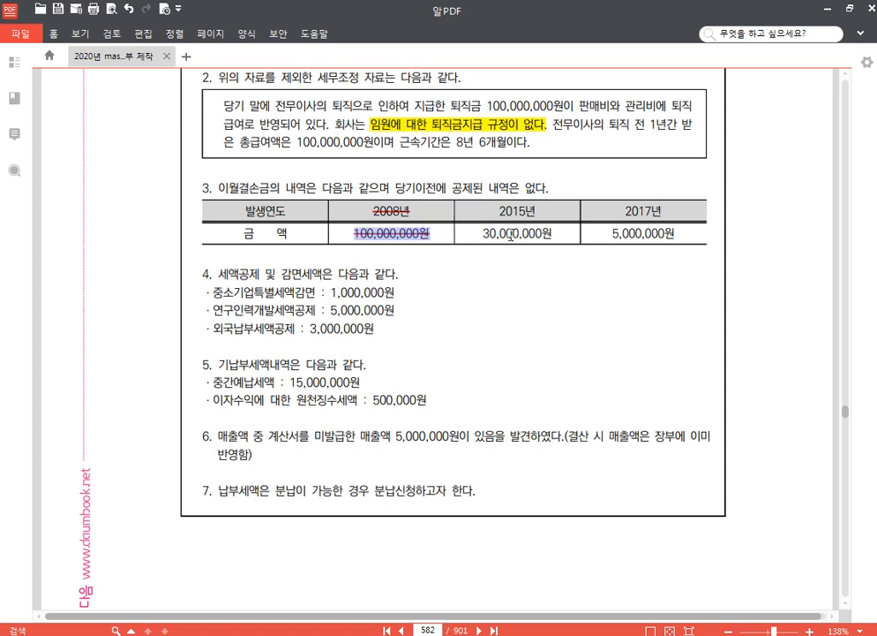
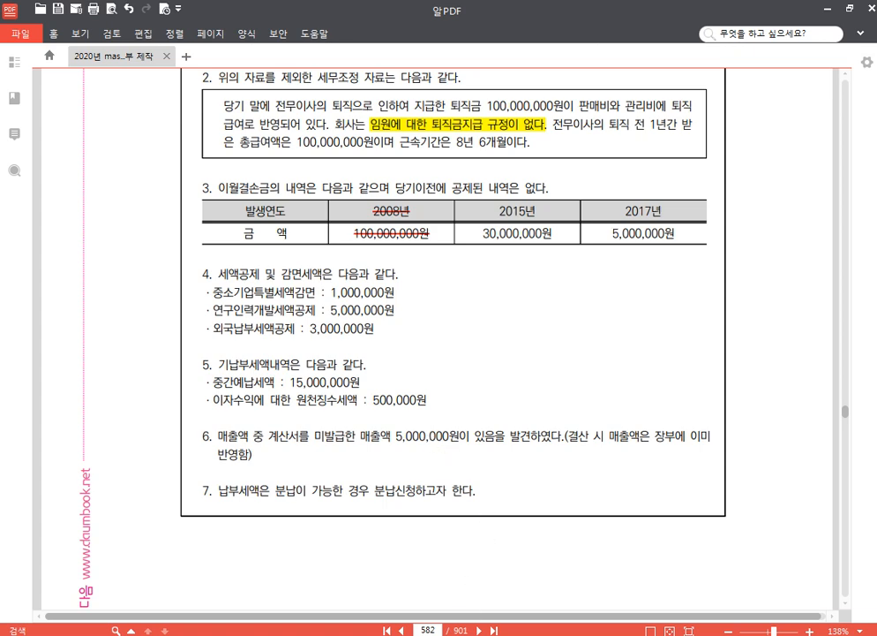
Switch to KcLep and open the 미제출가산세 section of 가산세액계산서
{"action": "key", "text": "alt+Tab"}
{"action": "left_click", "coordinate": [159, 181]}
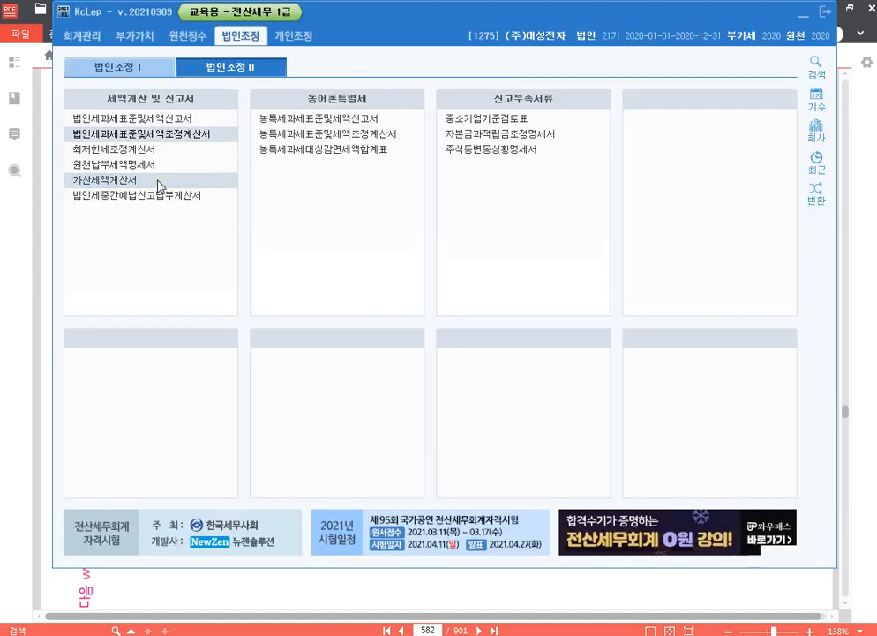
{"action": "left_click", "coordinate": [154, 74]}
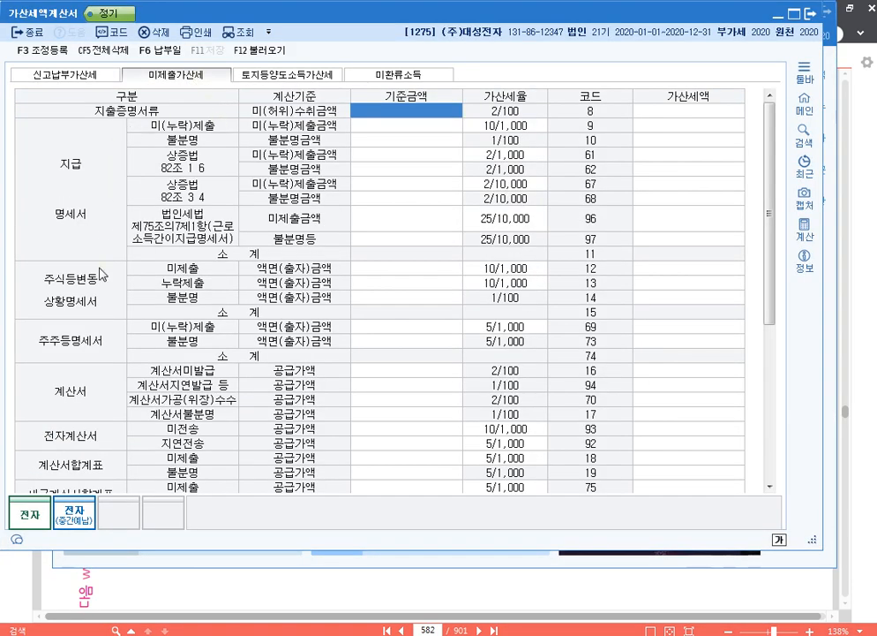
Check the penalty rate of the 계산서미발급 row, close 가산세액계산서 and review the problem in 알PDF
{"action": "left_click", "coordinate": [375, 372]}
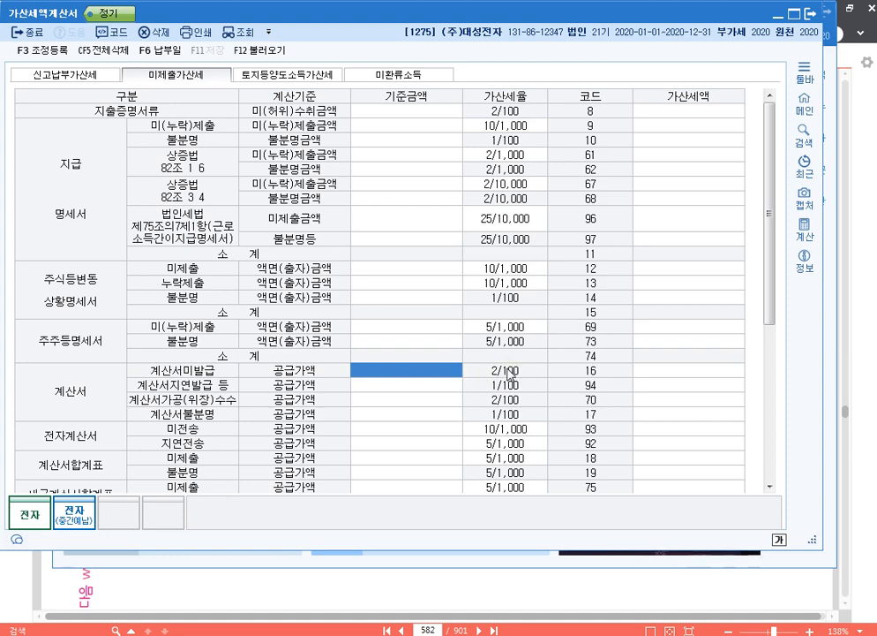
{"action": "scroll", "coordinate": [506, 356], "scroll_direction": "down", "scroll_amount": 2}
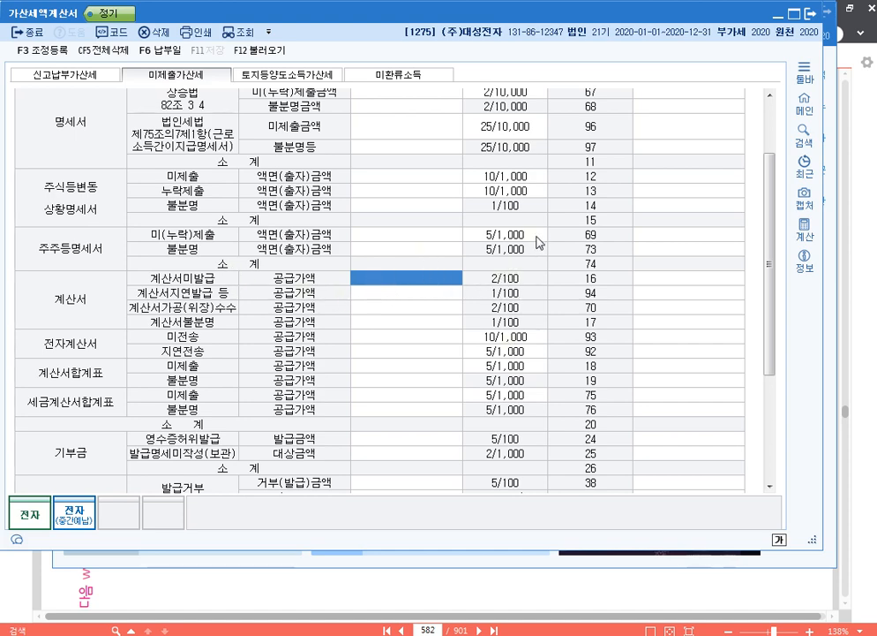
{"action": "left_click", "coordinate": [809, 13]}
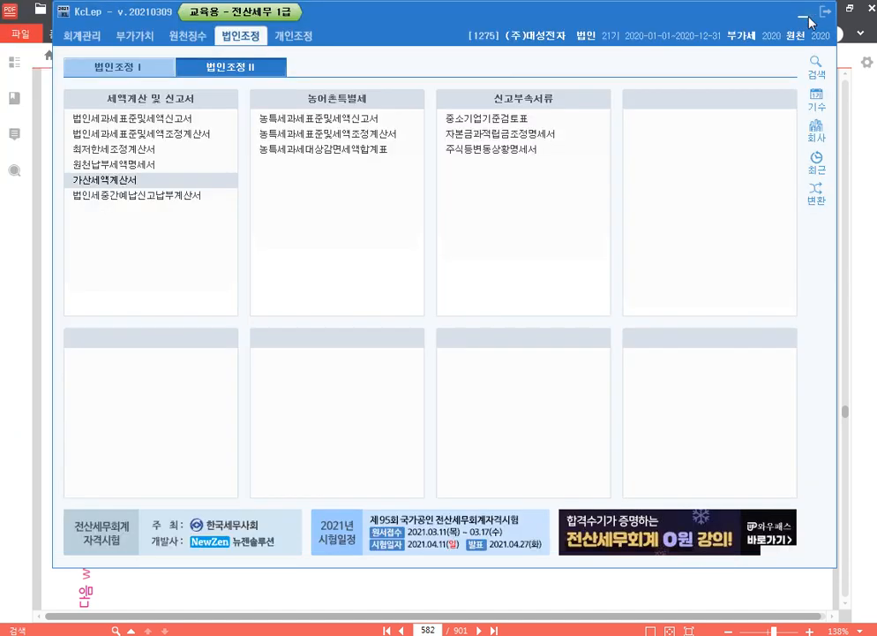
{"action": "left_click", "coordinate": [807, 16]}
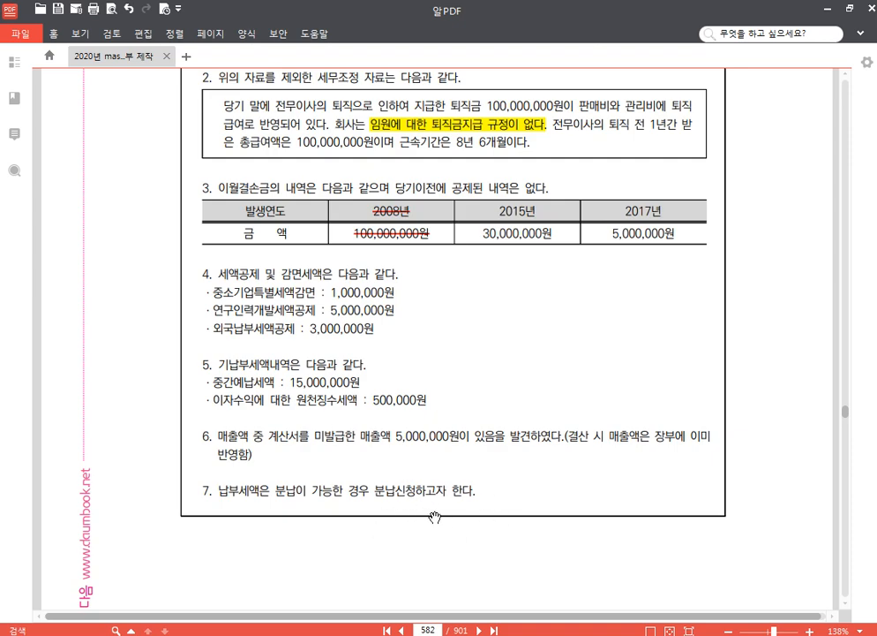
{"action": "scroll", "coordinate": [537, 386], "scroll_direction": "up", "scroll_amount": 3}
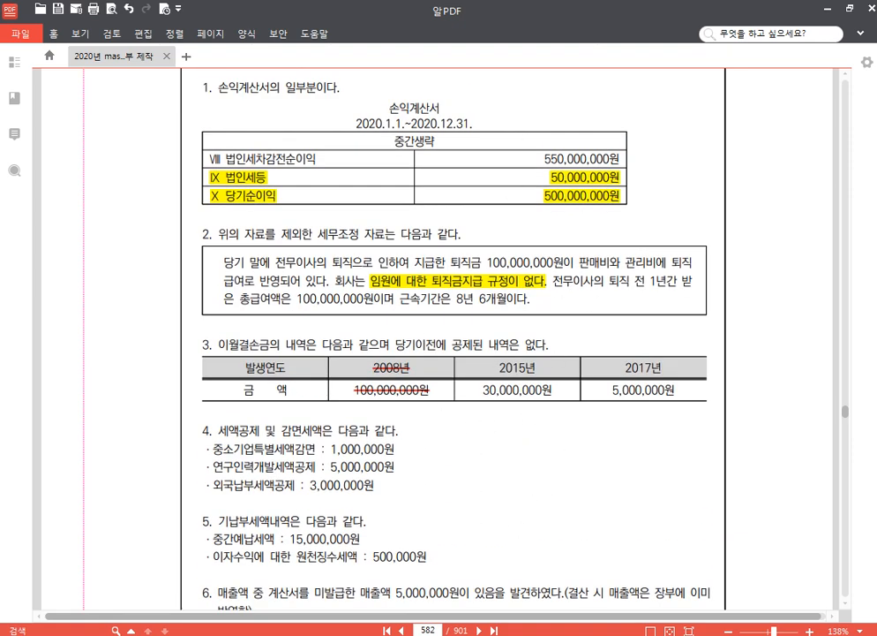
Switch to KcLep and open 소득금액조정합계표및명세서 under 법인조정 I
{"action": "key", "text": "alt+Tab"}
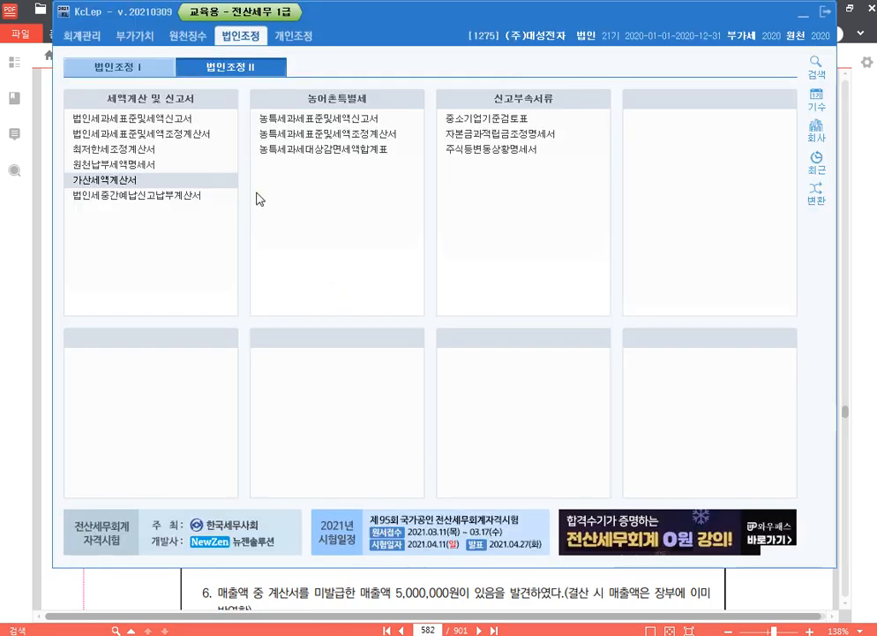
{"action": "left_click", "coordinate": [118, 67]}
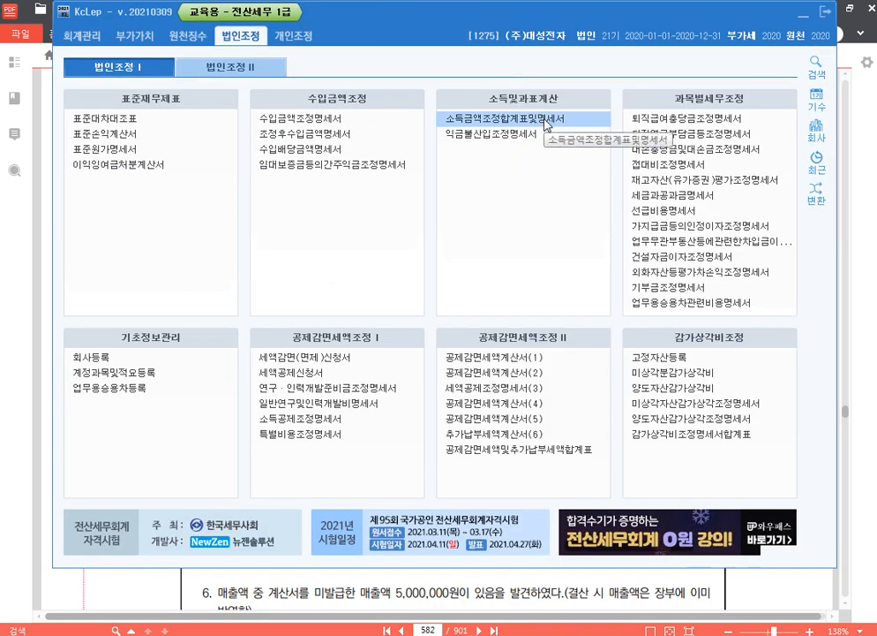
{"action": "key", "text": "ctrl"}
{"action": "key", "text": "ctrl"}
{"action": "key", "text": "ctrl"}
{"action": "key", "text": "ctrl"}
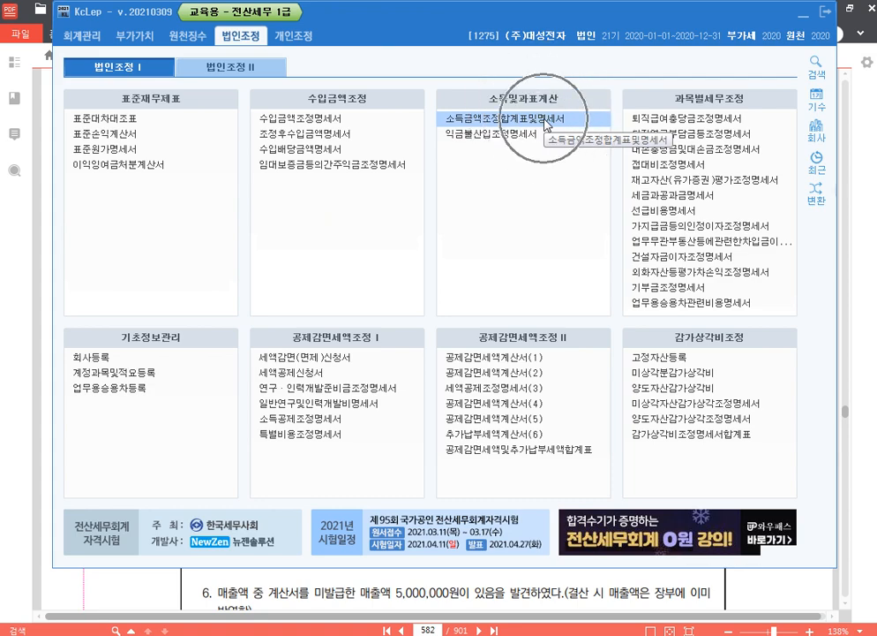
{"action": "left_click", "coordinate": [546, 124]}
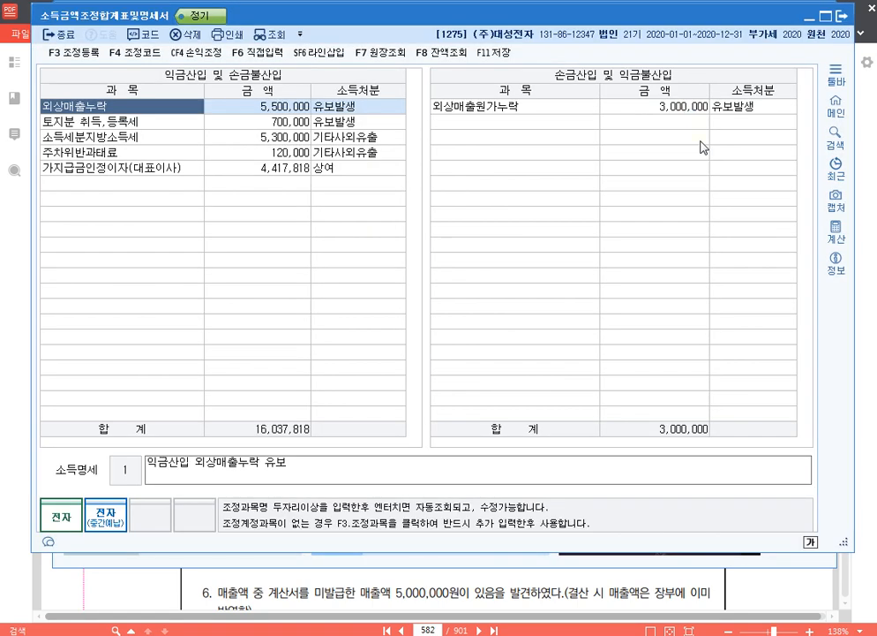
Add 법인세등 for 50,000,000 with 기타사외유출 in the first empty row of 익금산입 및 손금불산입
{"action": "left_click", "coordinate": [162, 188]}
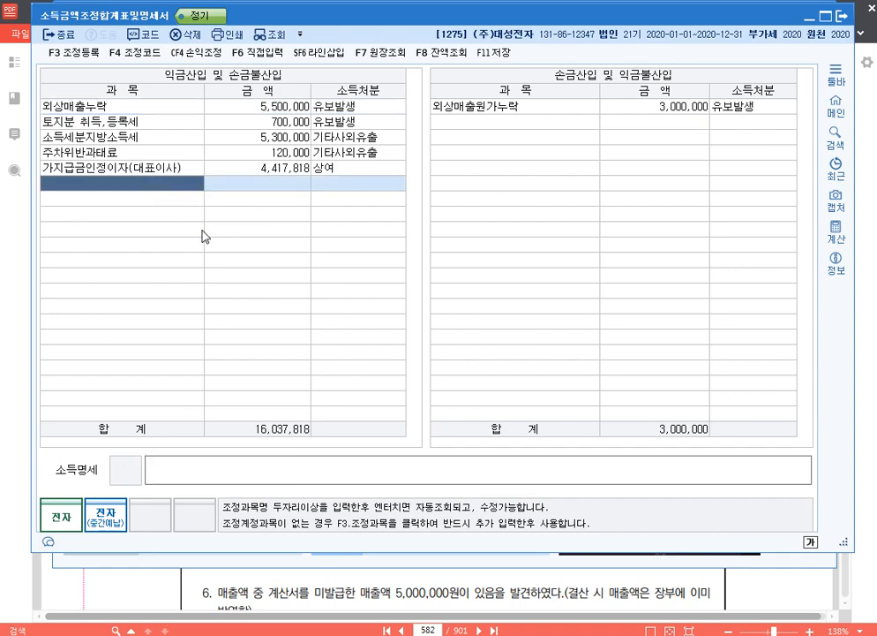
{"action": "key", "text": "F2"}
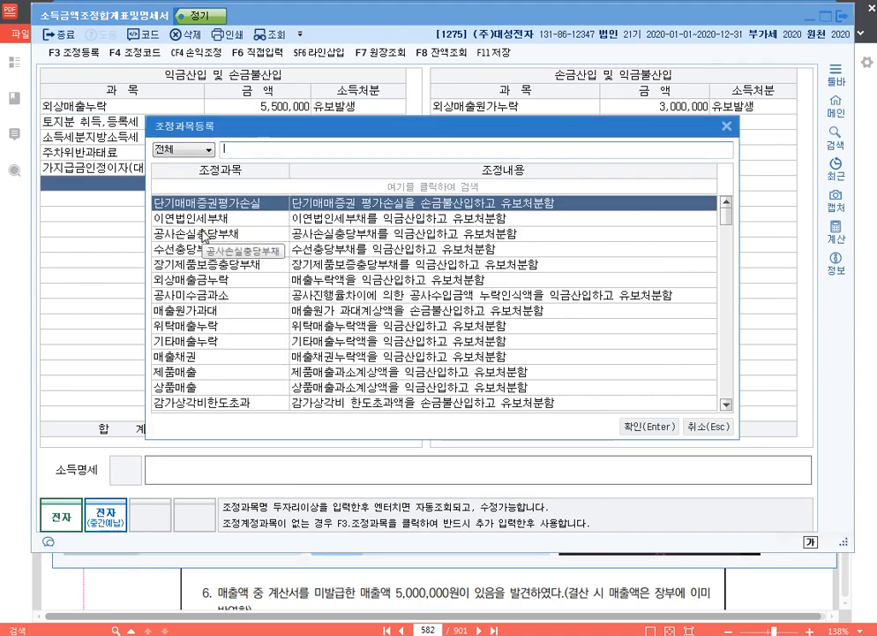
{"action": "type", "text": "법인세"}
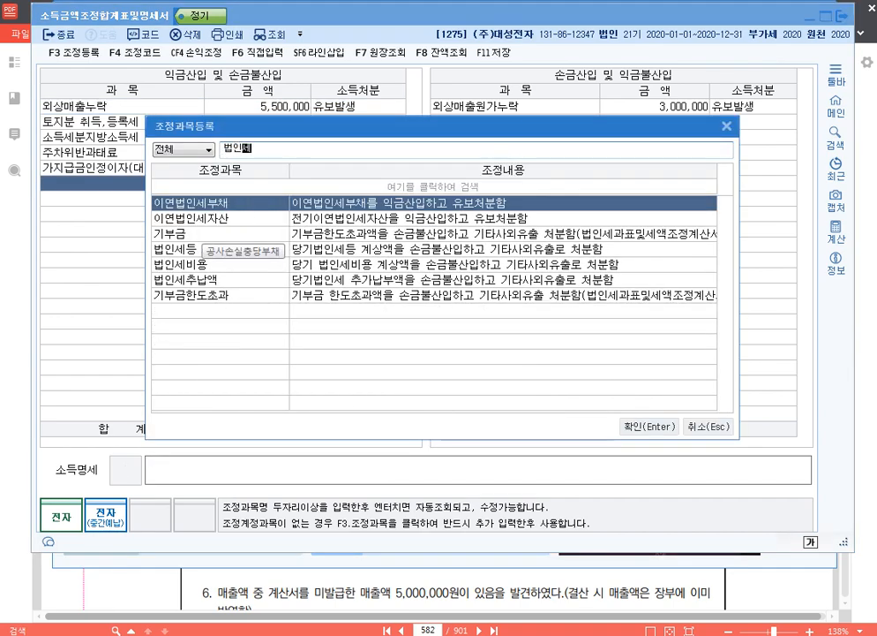
{"action": "left_click", "coordinate": [319, 254]}
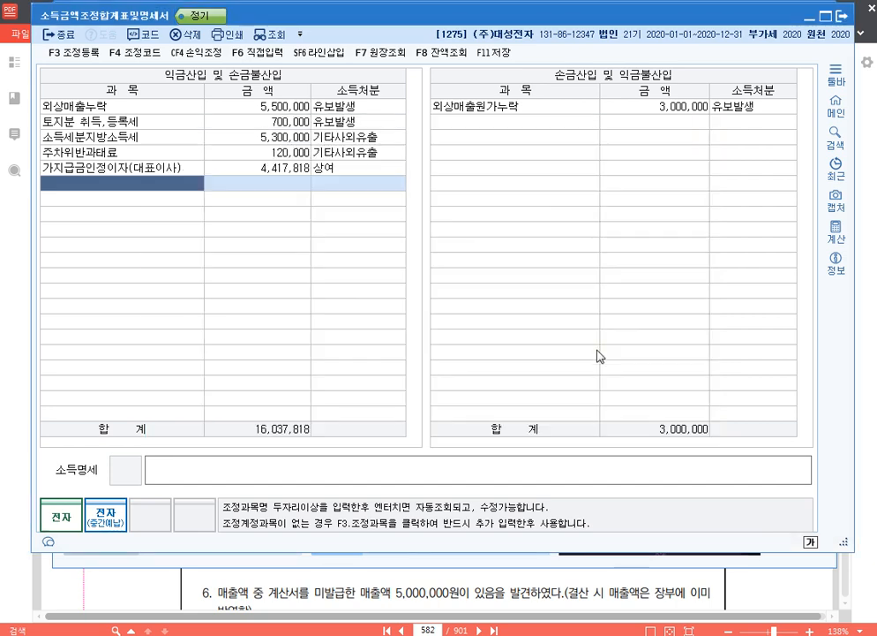
{"action": "key", "text": "Return"}
{"action": "type", "text": "50000000"}
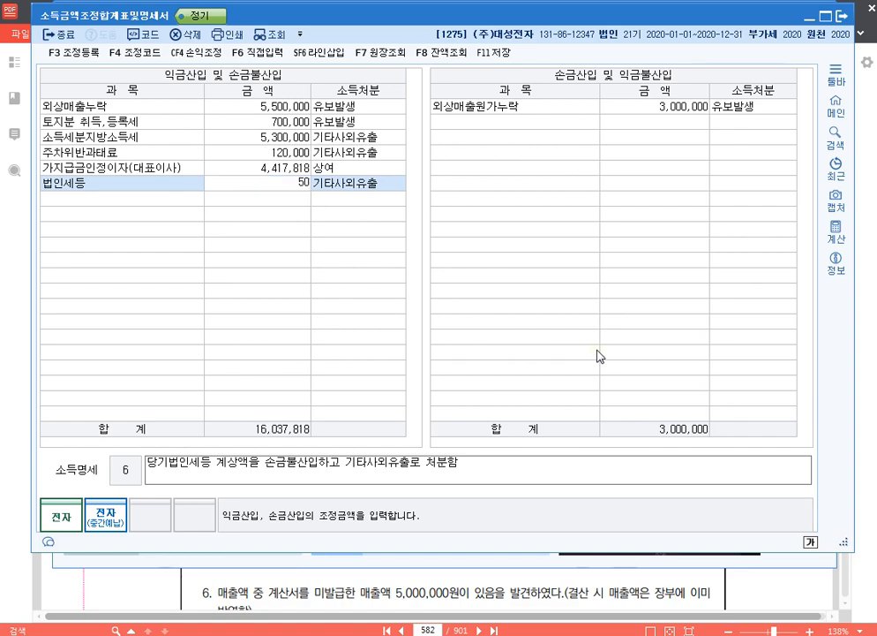
{"action": "key", "text": "Return"}
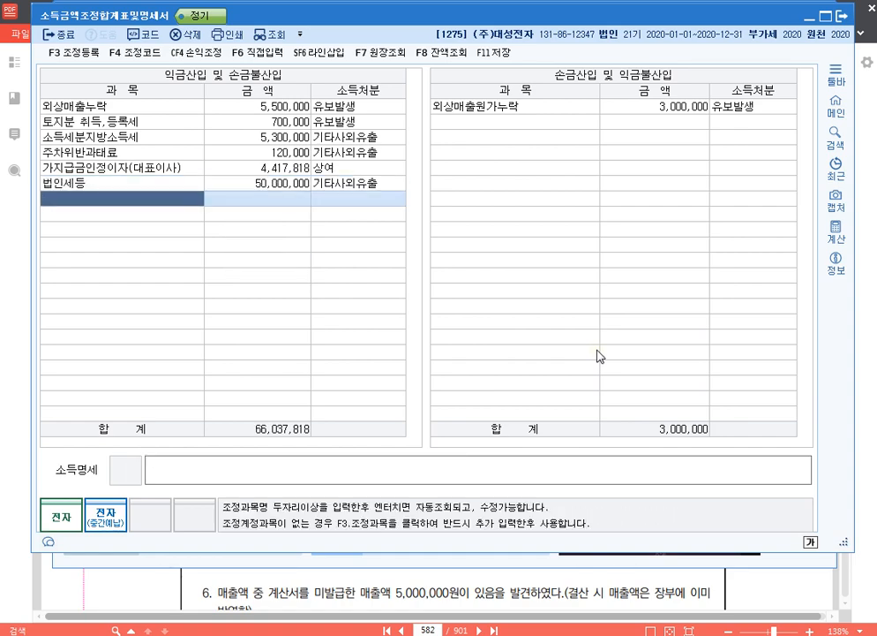
Add 임원퇴직금한도초과 for 15,000,000 with 상여 in the row below 법인세등
{"action": "key", "text": "F3"}
{"action": "type", "text": "퇴직"}
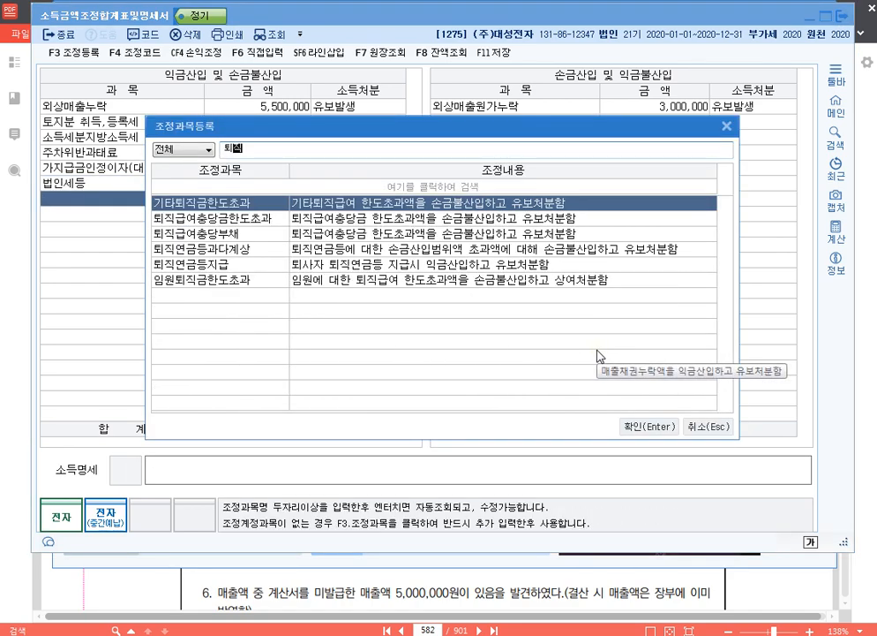
{"action": "key", "text": "Down"}
{"action": "key", "text": "Down"}
{"action": "key", "text": "Down"}
{"action": "key", "text": "Down"}
{"action": "key", "text": "Down"}
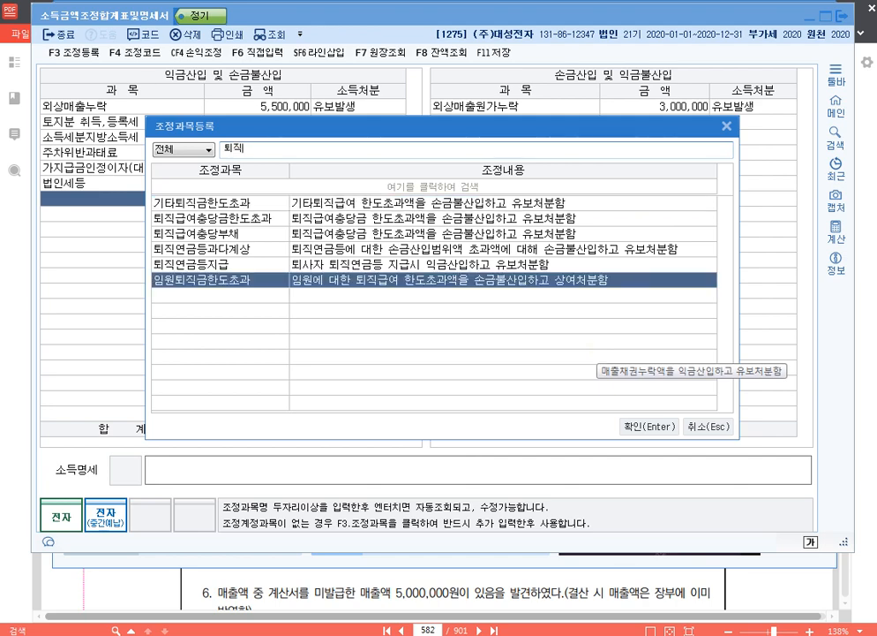
{"action": "key", "text": "Return"}
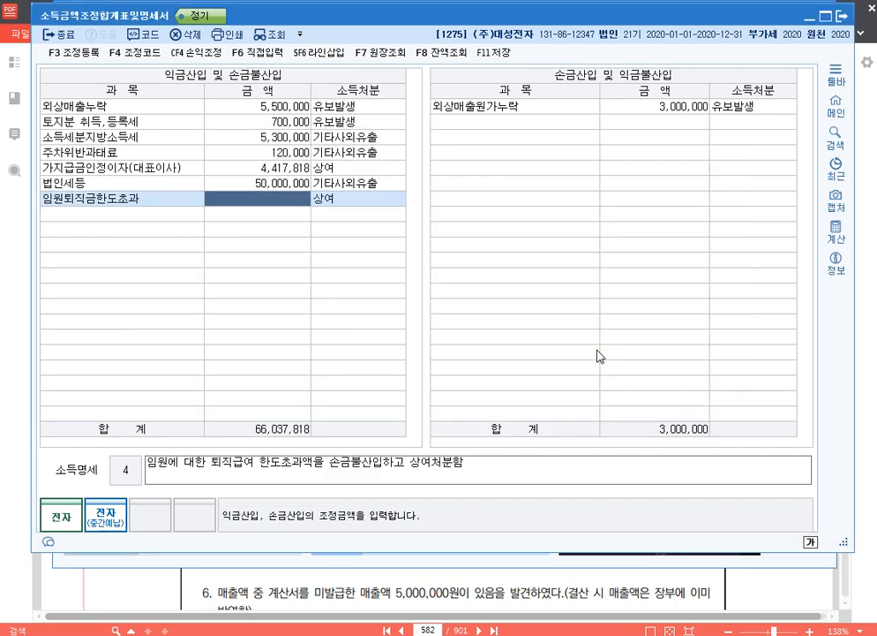
{"action": "type", "text": "15,000,000"}
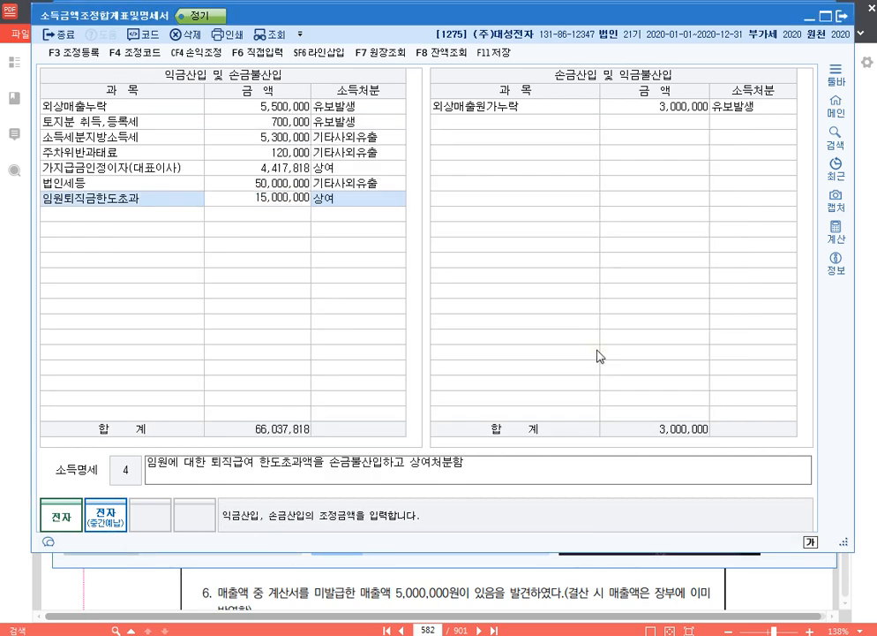
{"action": "key", "text": "Return"}
{"action": "key", "text": "Return"}
{"action": "key", "text": "Up"}
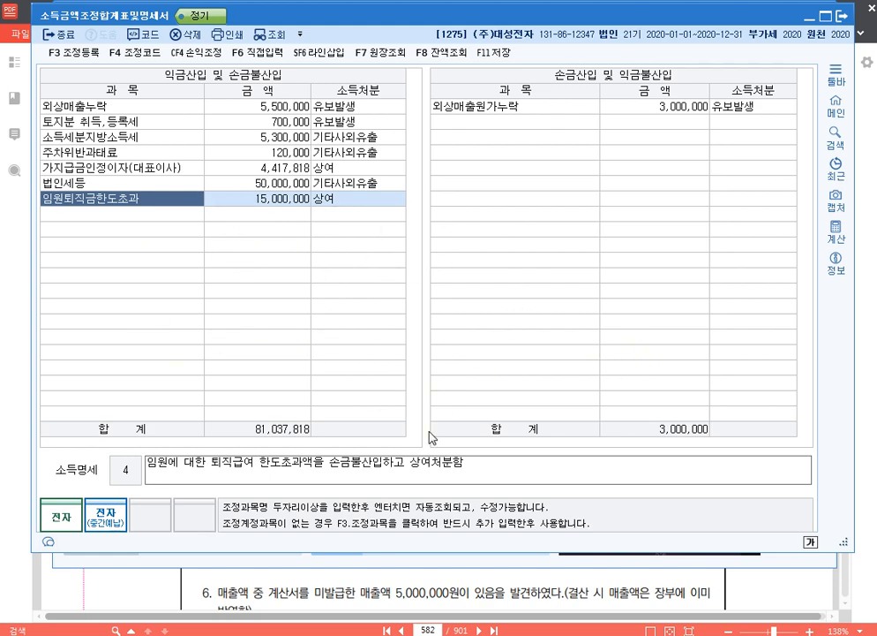
Close the income adjustment statement and open 법인세과세표준및세액조정계산서 under 법인조정 II
{"action": "key", "text": "Escape"}
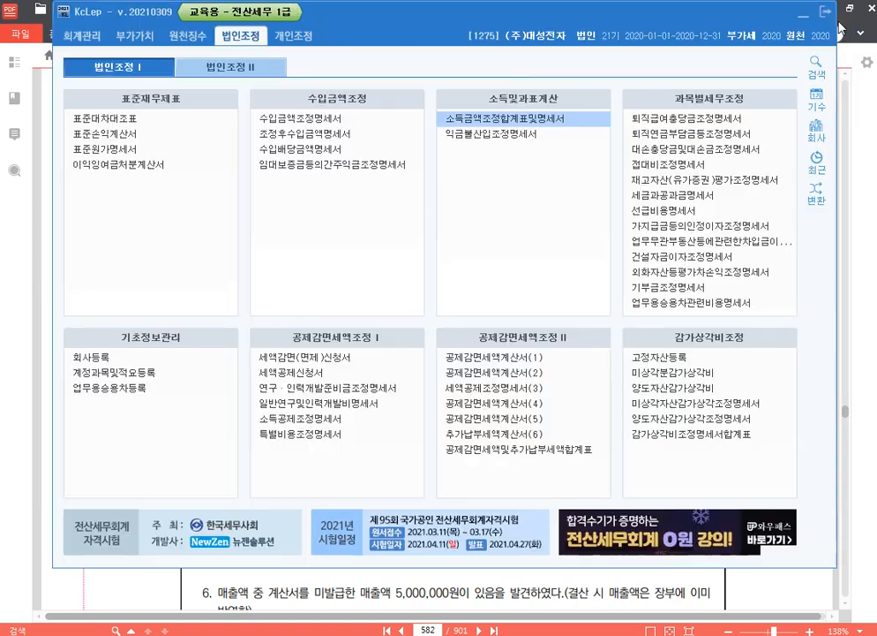
{"action": "scroll", "coordinate": [427, 214], "scroll_direction": "down", "scroll_amount": 1}
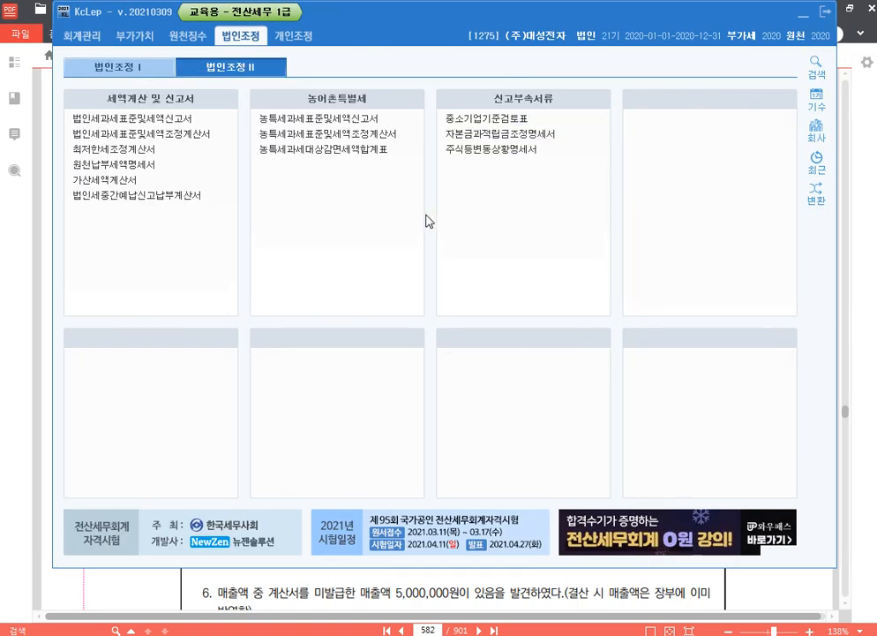
{"action": "left_click", "coordinate": [198, 136]}
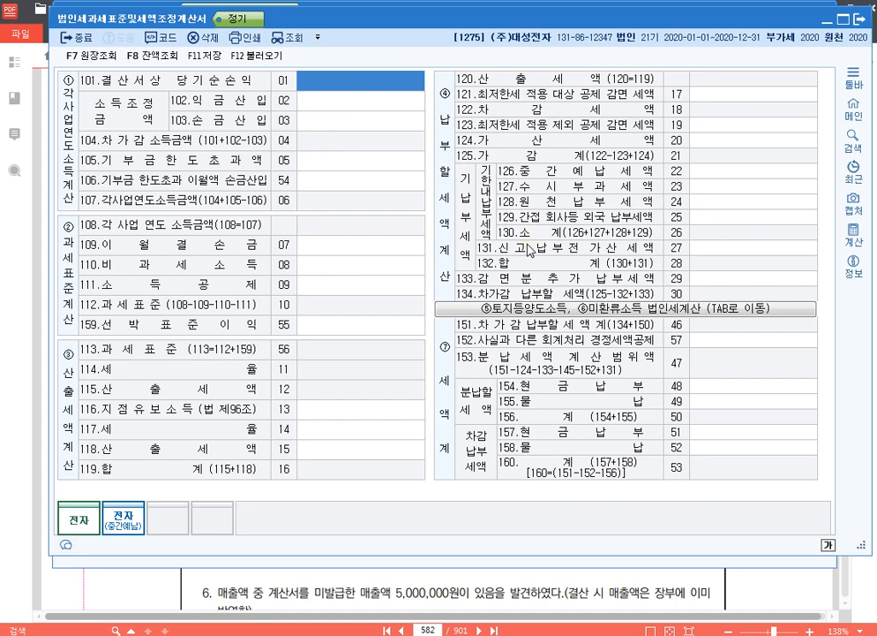
Enter 500,000,000 for 101.결산서상 당기순손익 and 65,000,000 for 102.익금산입
{"action": "type", "text": "500000000"}
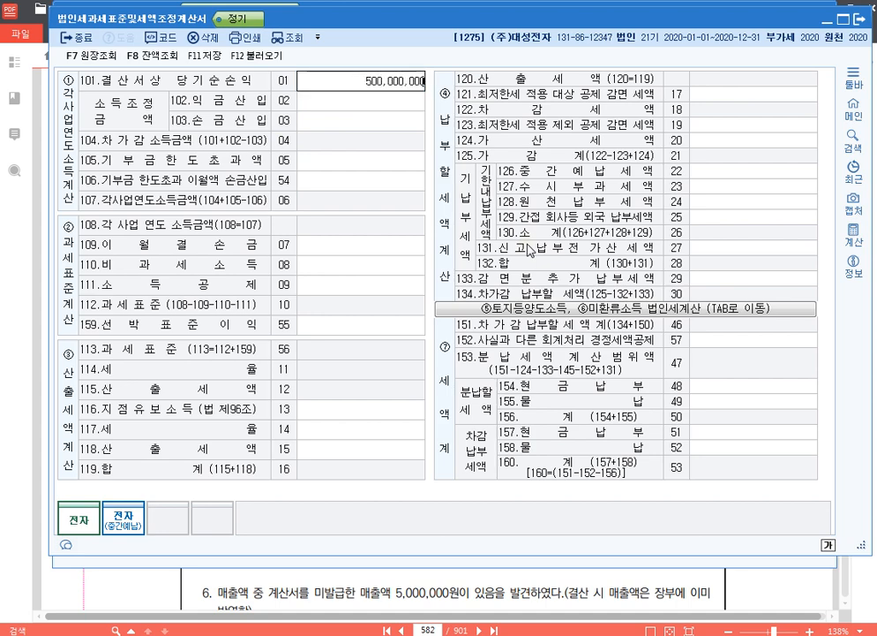
{"action": "key", "text": "Return"}
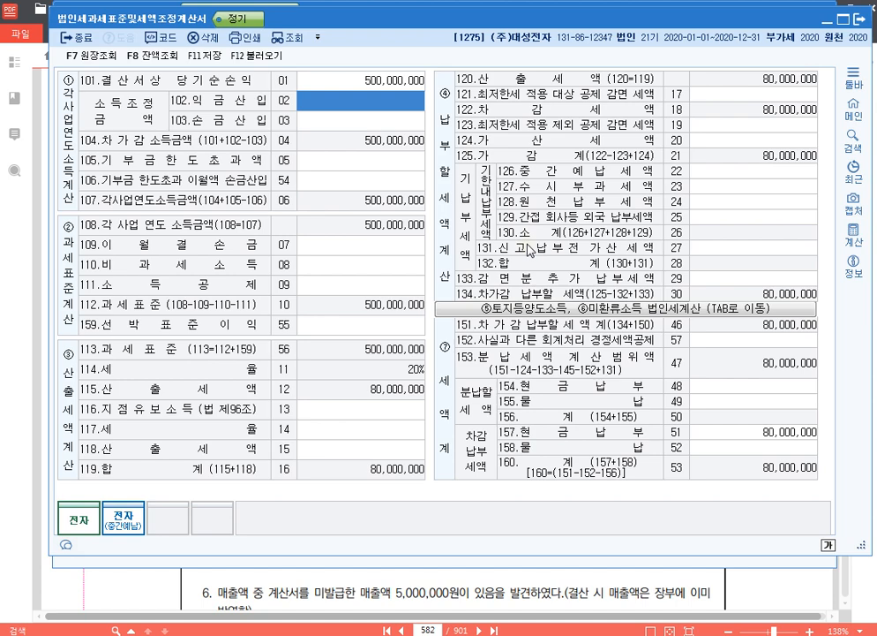
{"action": "type", "text": "65000000"}
{"action": "key", "text": "Return"}
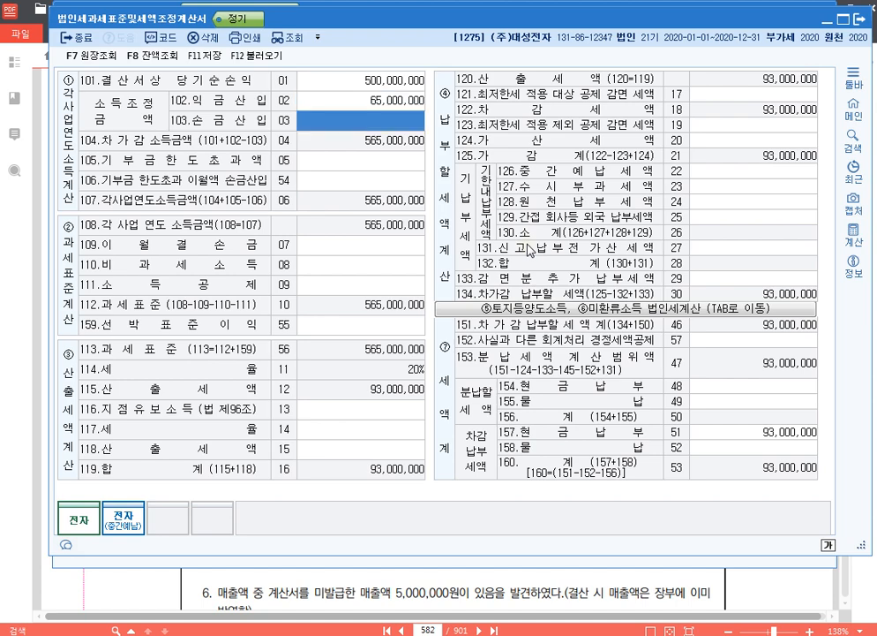
{"action": "key", "text": "Up"}
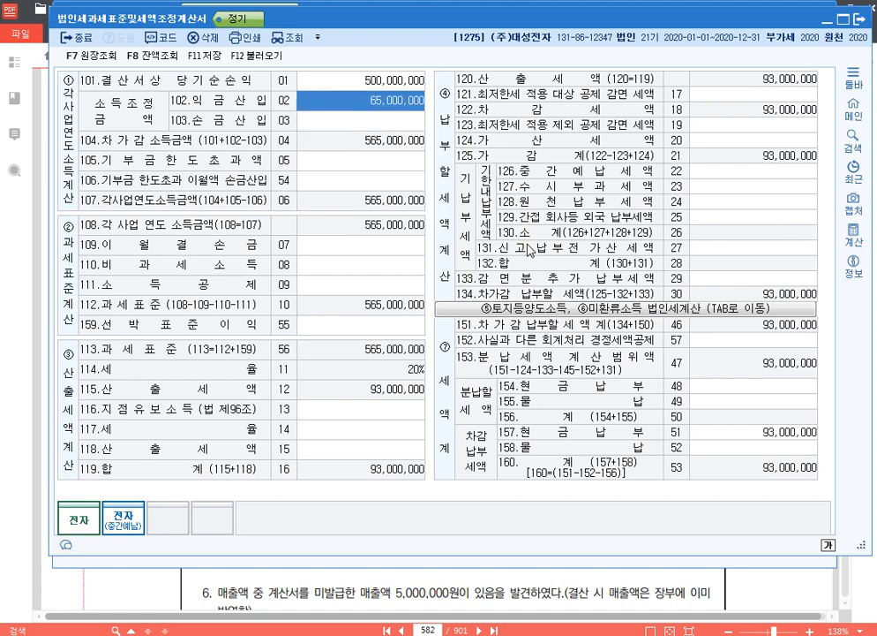
Enter 35,000,000 for 109.이월결손금 in the 과세표준계산 section
{"action": "key", "text": "Down"}
{"action": "key", "text": "Down"}
{"action": "key", "text": "Down"}
{"action": "key", "text": "Down"}
{"action": "key", "text": "Down"}
{"action": "key", "text": "Down"}
{"action": "key", "text": "Down"}
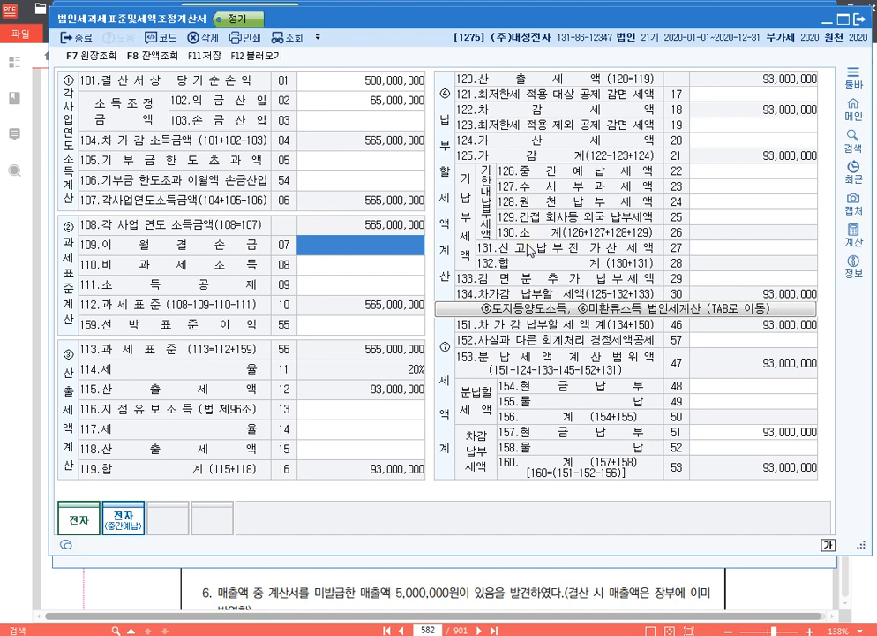
{"action": "type", "text": "35000000"}
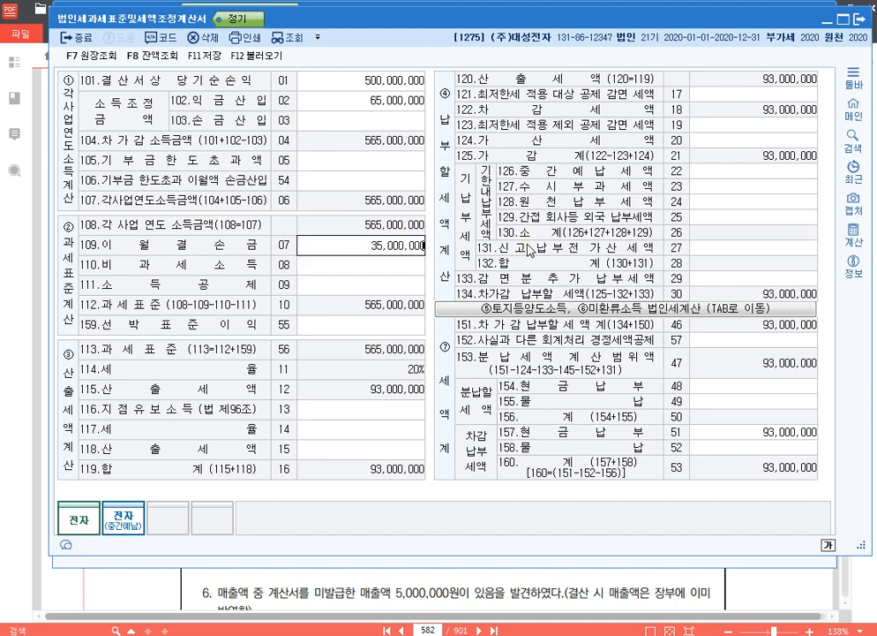
{"action": "key", "text": "Return"}
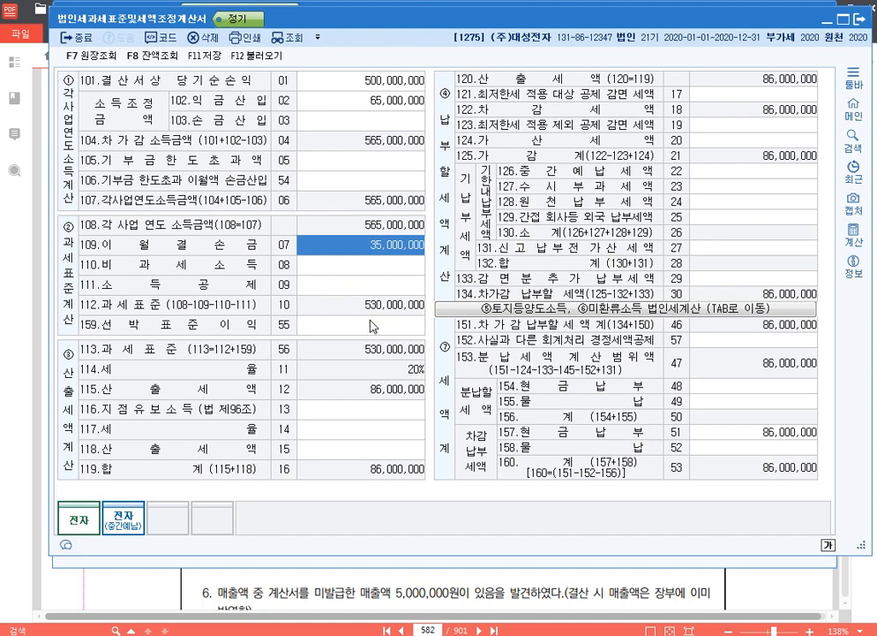
Enter 1,000,000 for 121.최저한세 적용 대상 공제 감면 세액 and 8,000,000 for 123.최저한세 적용 제외 공제 감면 세액
{"action": "left_click", "coordinate": [777, 97]}
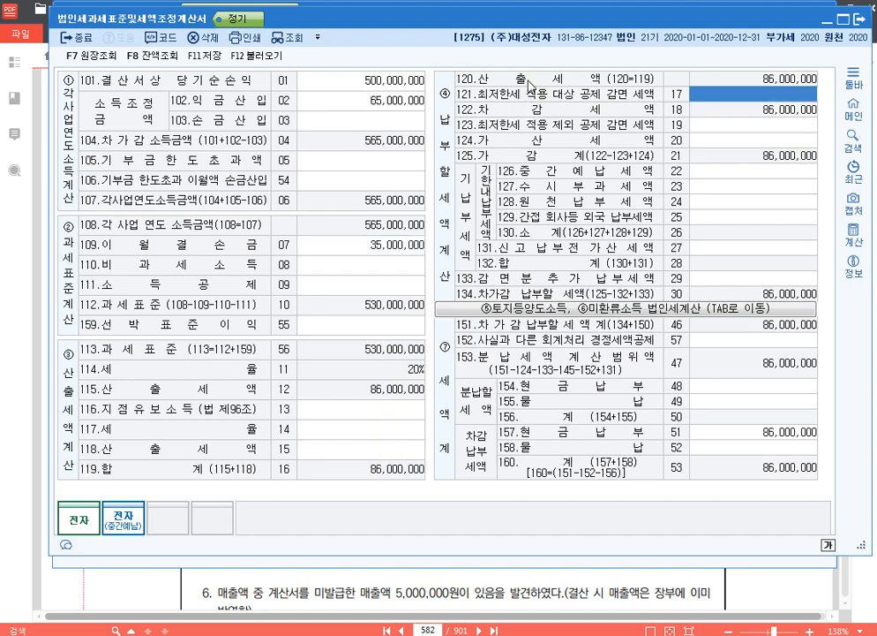
{"action": "type", "text": "1000000"}
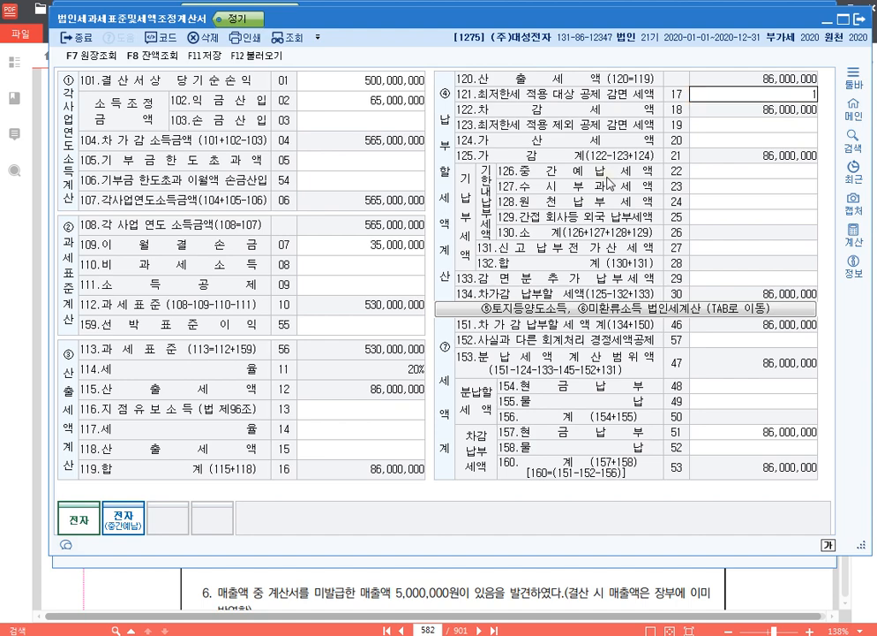
{"action": "key", "text": "Return"}
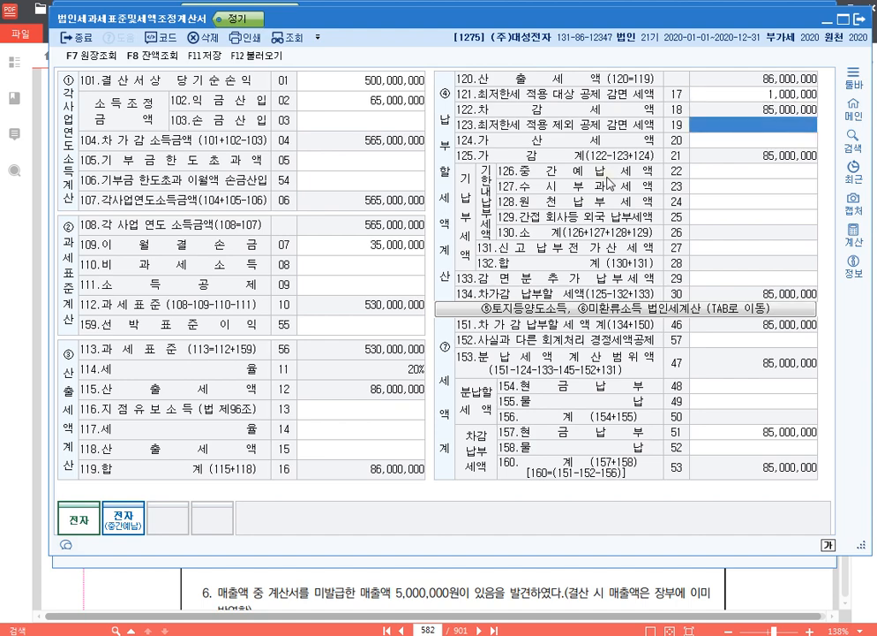
{"action": "type", "text": "8000000"}
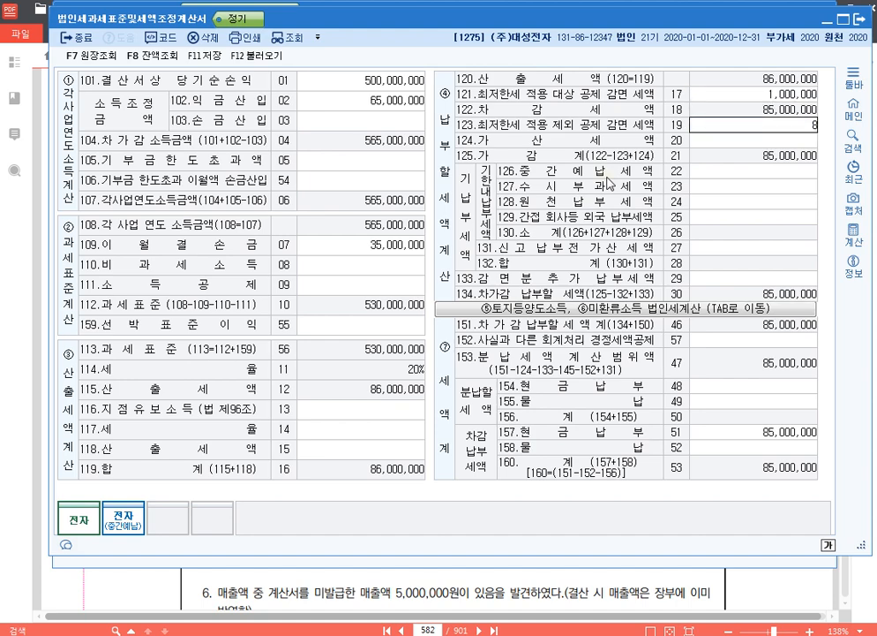
{"action": "key", "text": "Return"}
{"action": "key", "text": "Up"}
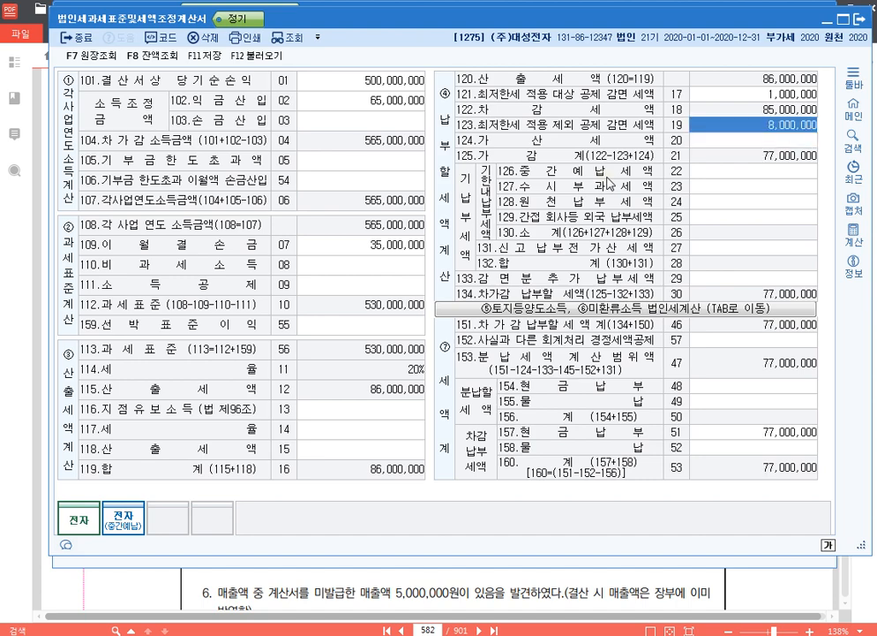
Enter 100,000 for 124.가산세액 in the 납부할세액계산 section
{"action": "key", "text": "Up"}
{"action": "key", "text": "Up"}
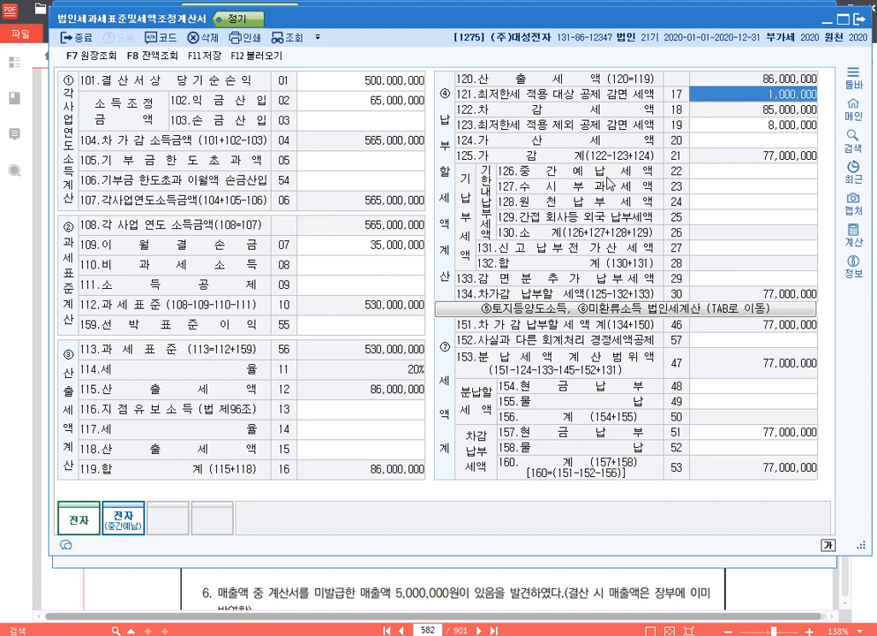
{"action": "key", "text": "Down"}
{"action": "key", "text": "Down"}
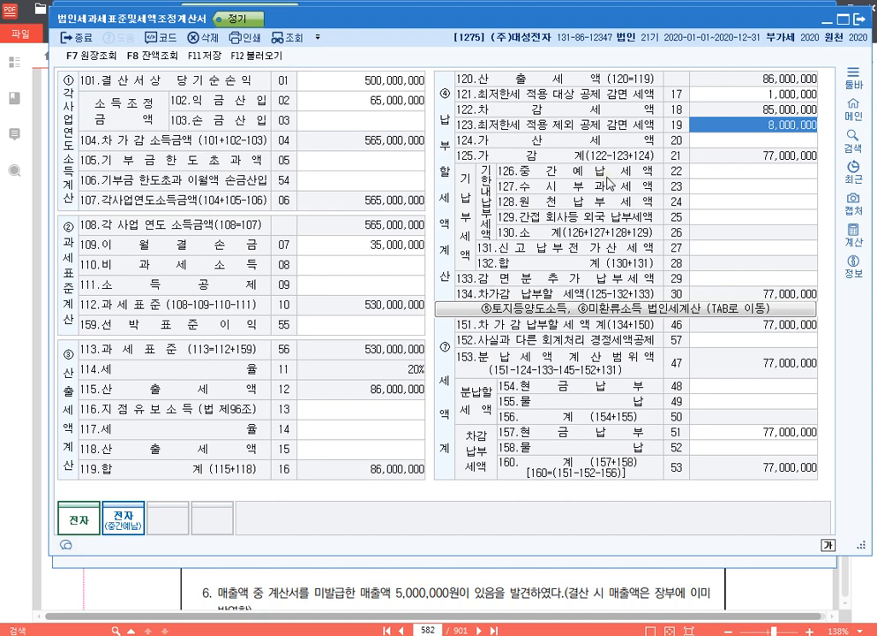
{"action": "key", "text": "Down"}
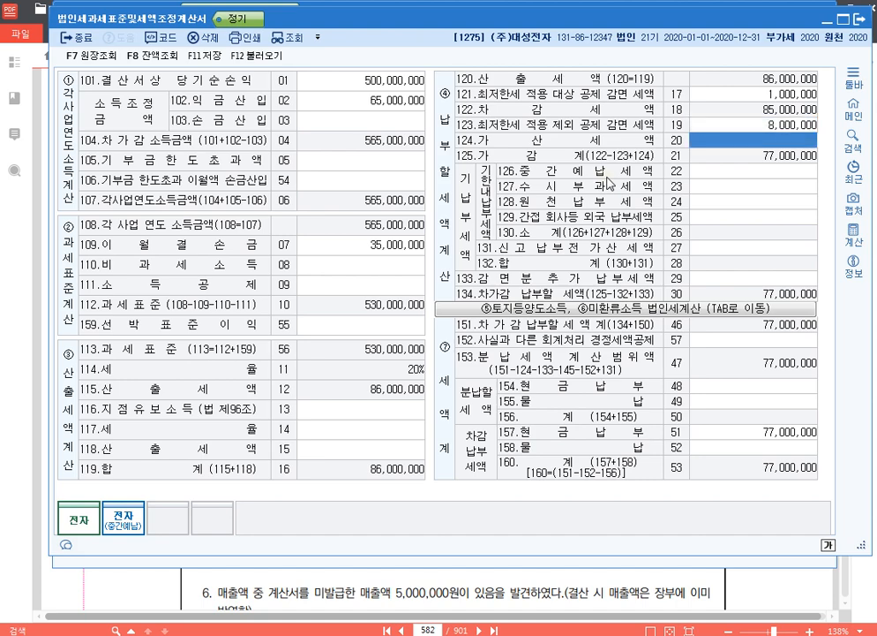
{"action": "type", "text": "1000000"}
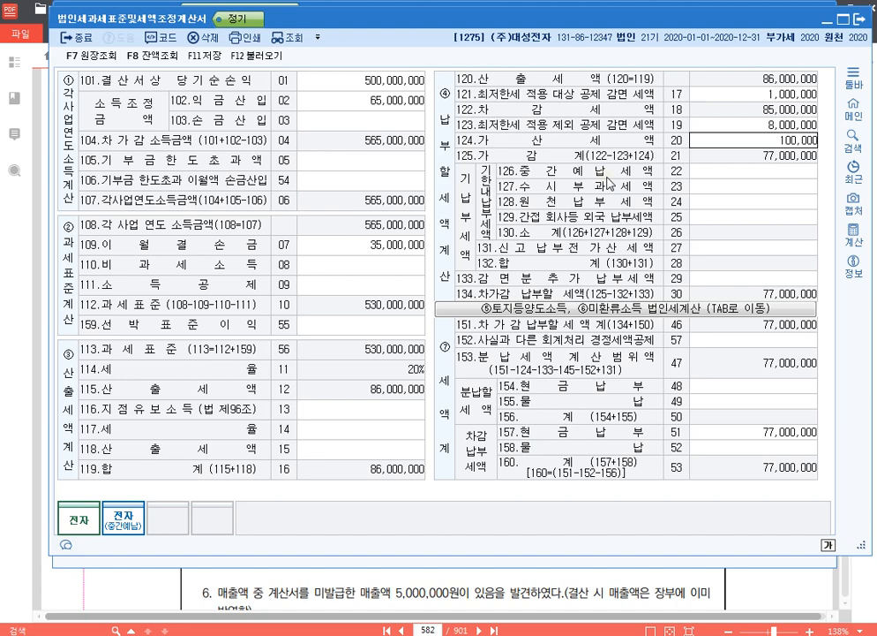
{"action": "key", "text": "Return"}
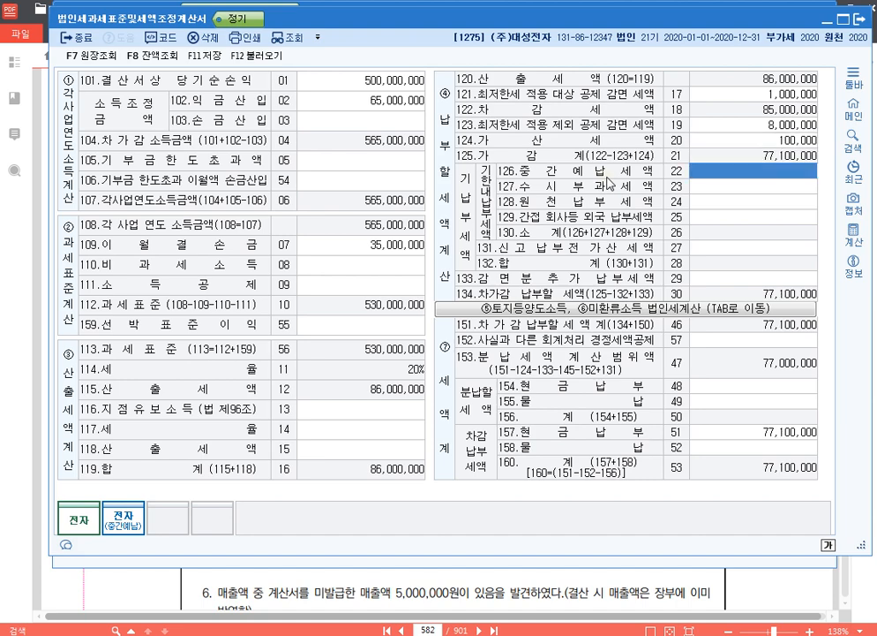
Enter 15,000,000 for 126.중간예납세액 and 500,000 for 128.원천납부세액
{"action": "key", "text": "Up"}
{"action": "key", "text": "Return"}
{"action": "type", "text": "15000000"}
{"action": "key", "text": "Return"}
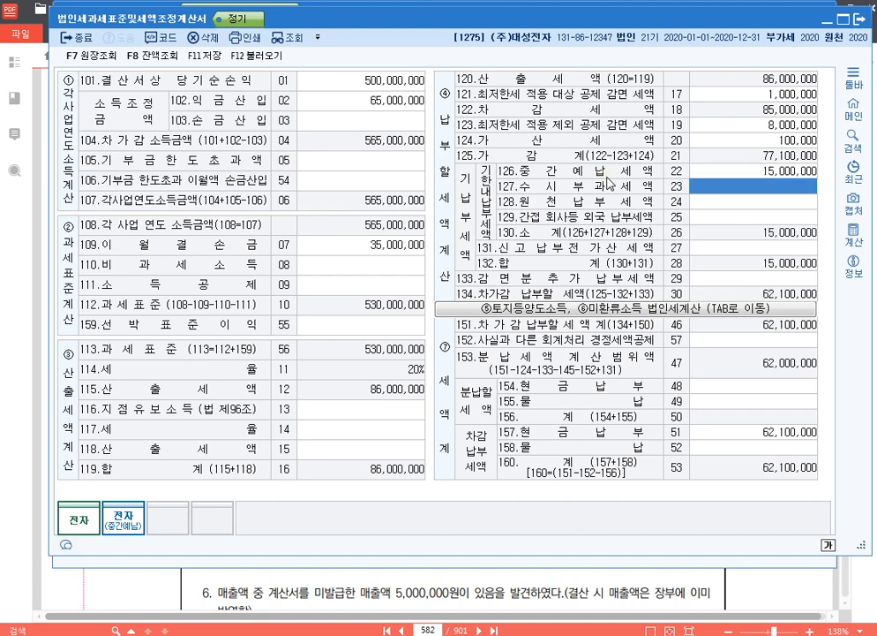
{"action": "key", "text": "Return"}
{"action": "type", "text": "5000000"}
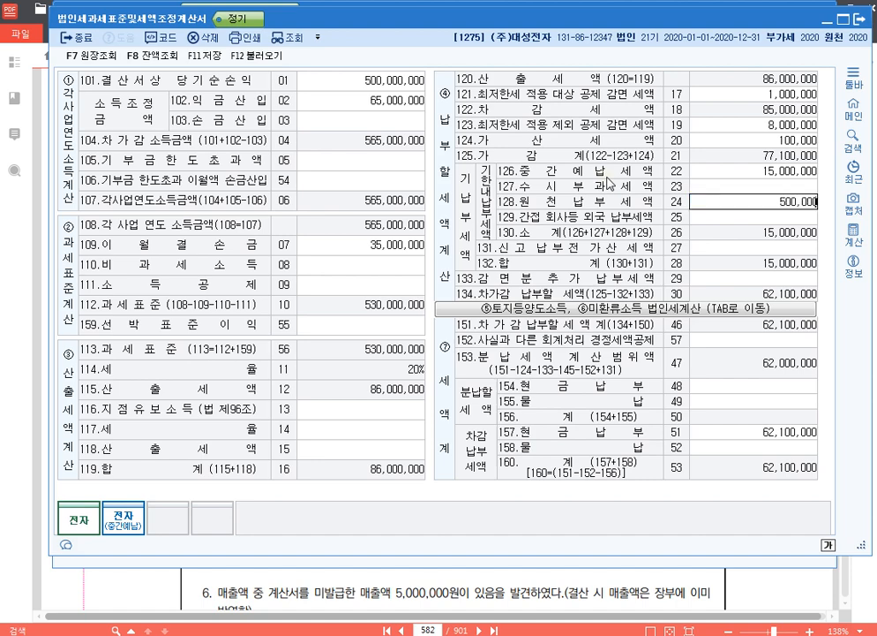
{"action": "key", "text": "Return"}
{"action": "key", "text": "Up"}
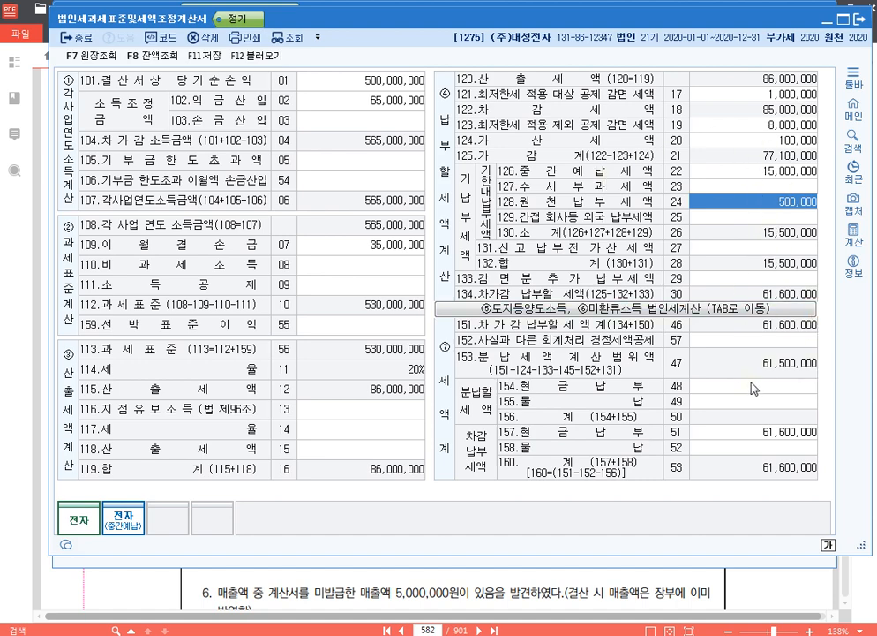
Enter 30,750,000 for 154.현금납부 under 분납할 세액
{"action": "left_click", "coordinate": [782, 389]}
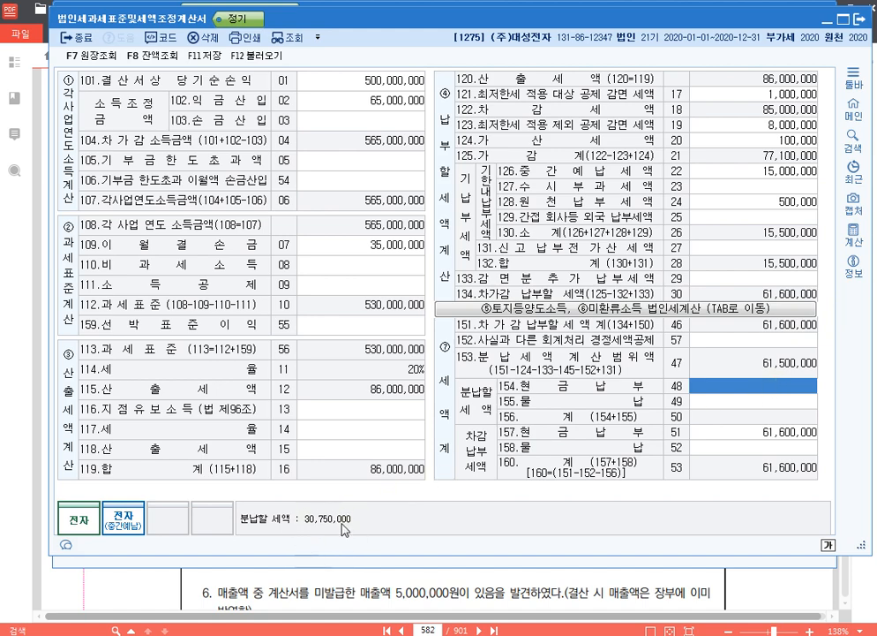
{"action": "type", "text": "30750000"}
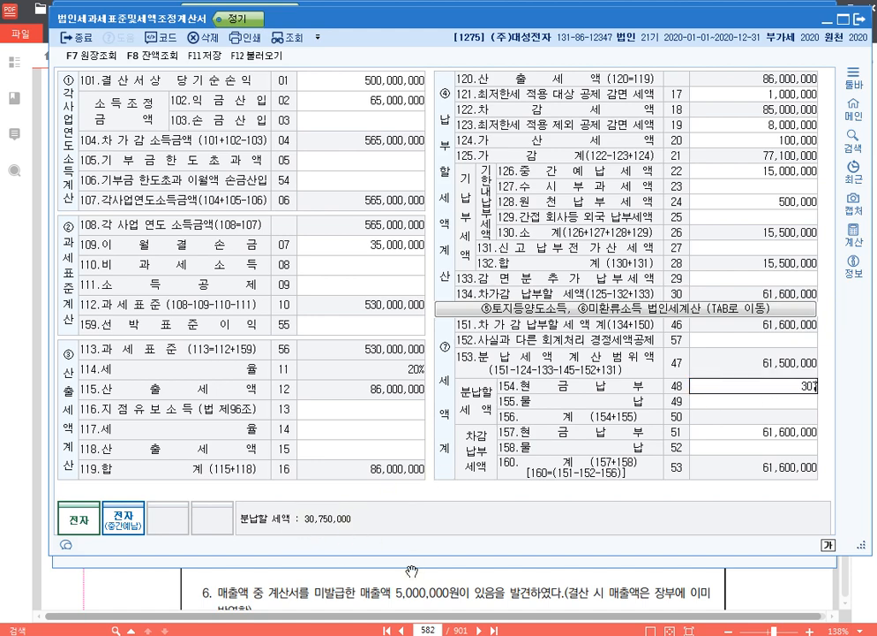
{"action": "key", "text": "Return"}
{"action": "left_click", "coordinate": [810, 392]}
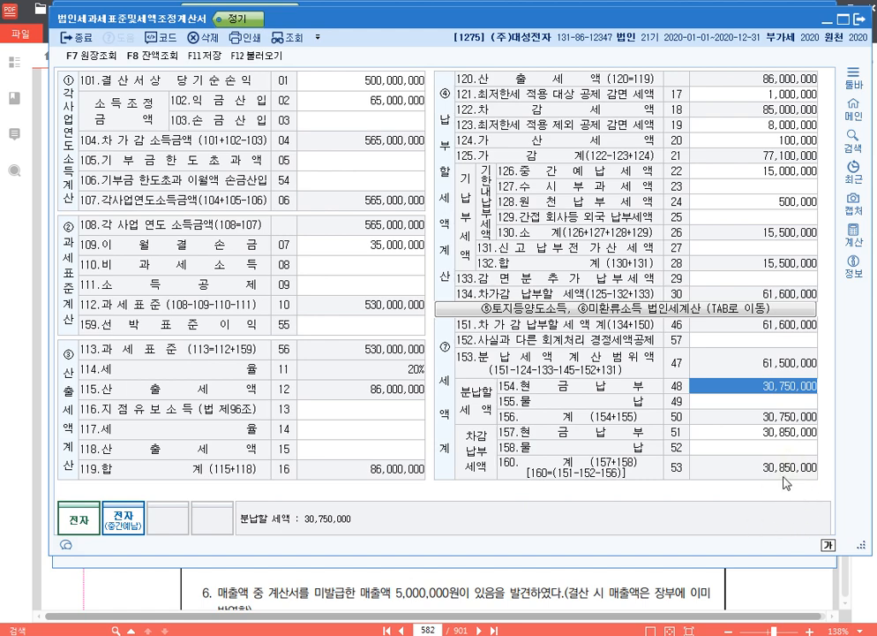
Save and close 법인세과세표준및세액조정계산서 for company 1275
{"action": "key", "text": "F11"}
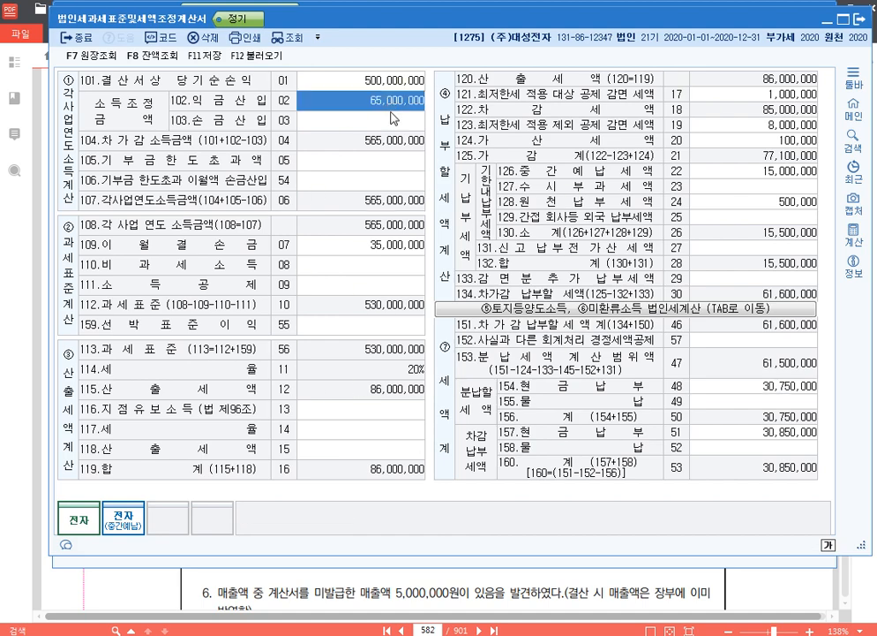
{"action": "key", "text": "Return"}
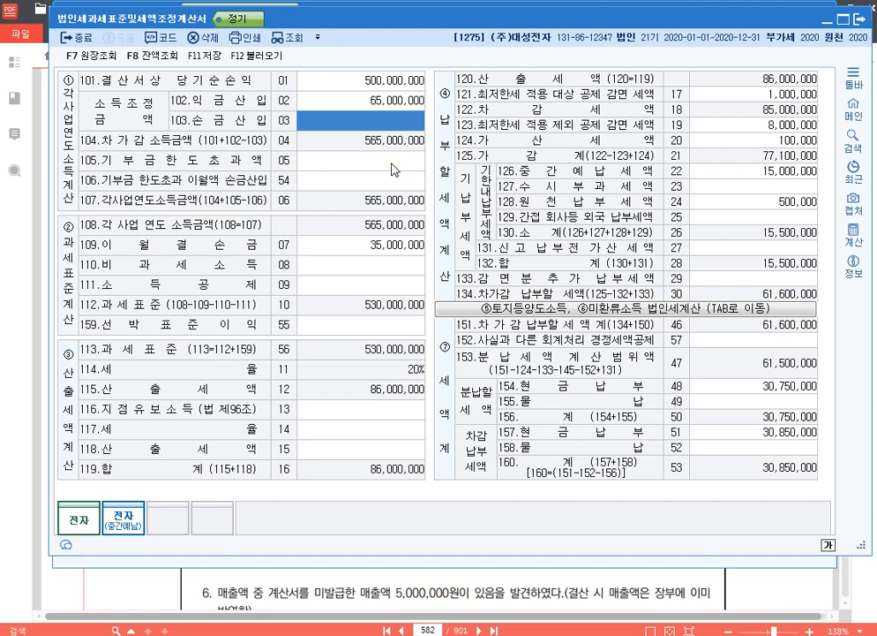
{"action": "left_click", "coordinate": [863, 19]}
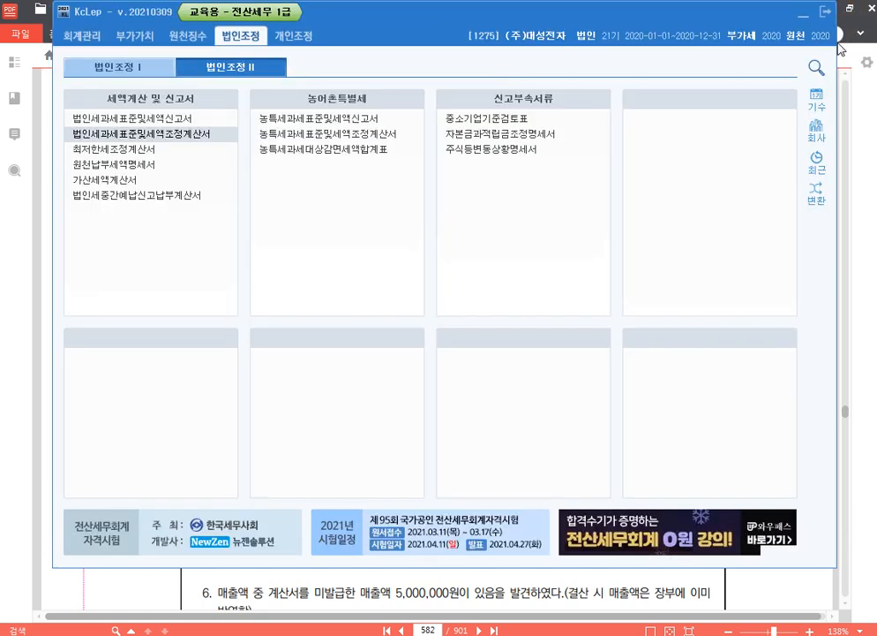
Switch to the 20210318.hwp notes and add the line "p.569 1274" below "p.582 1275"
{"action": "key", "text": "alt+Tab"}
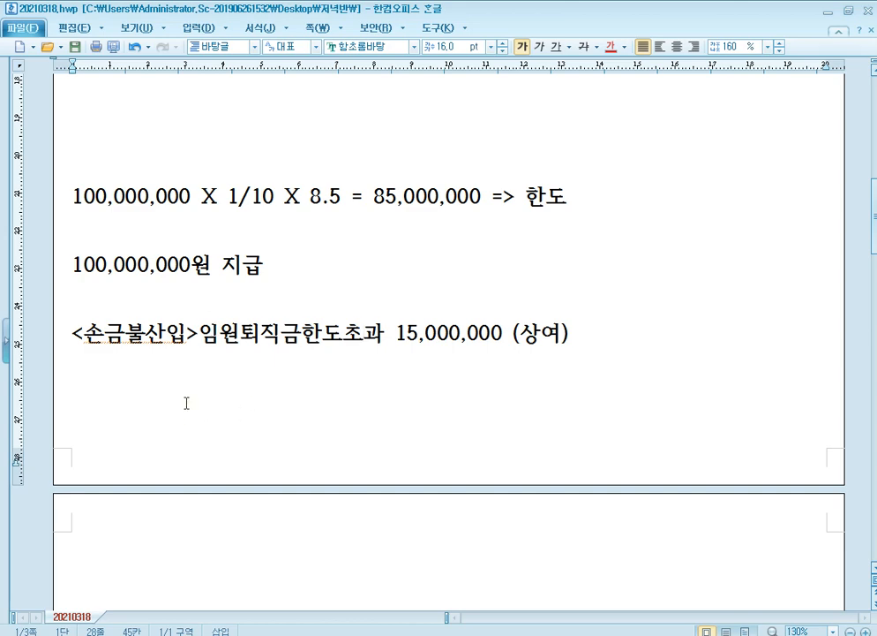
{"action": "scroll", "coordinate": [186, 405], "scroll_direction": "up", "scroll_amount": 3}
{"action": "left_click", "coordinate": [119, 219]}
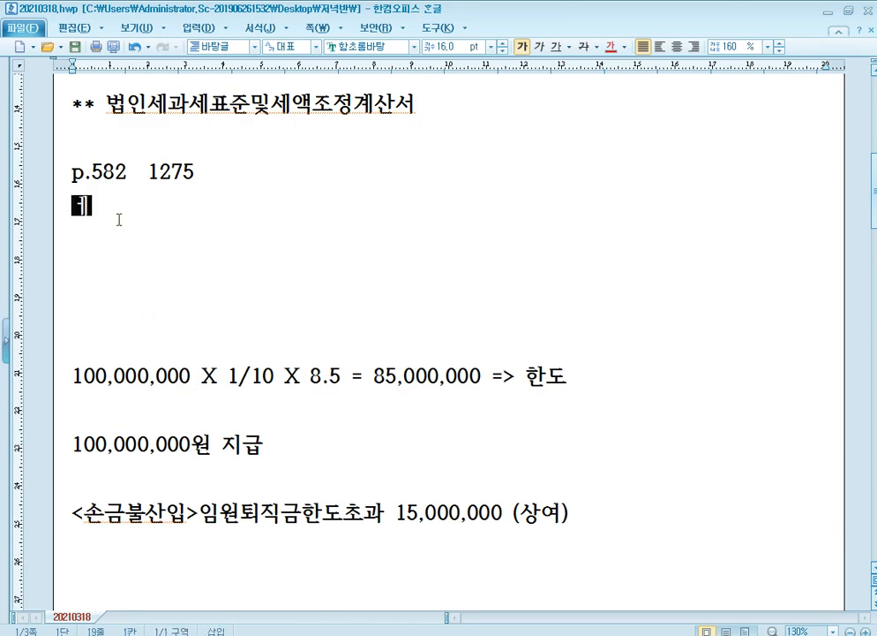
{"action": "type", "text": "p.569"}
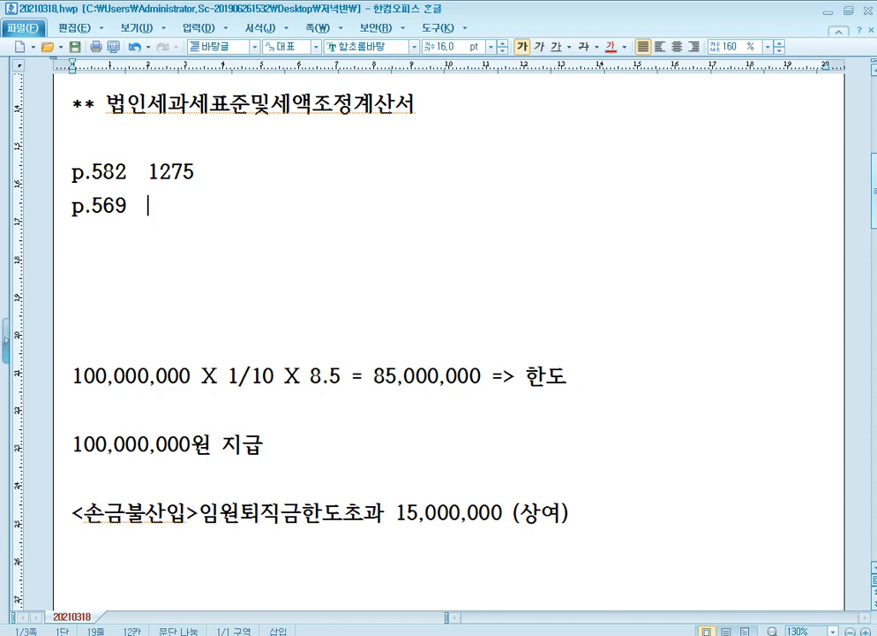
{"action": "type", "text": "1274"}
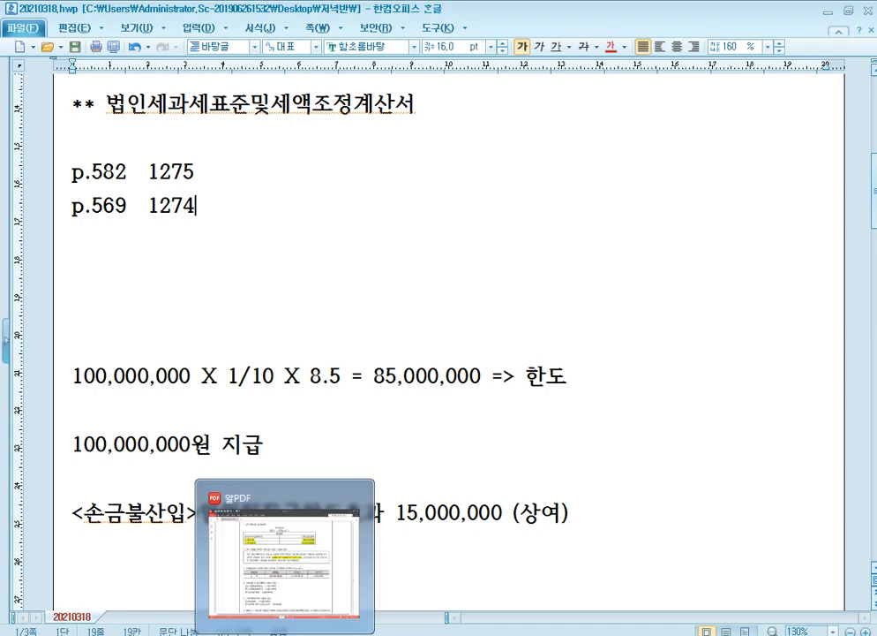
Switch to the textbook in 알PDF and go to question [5] on page 569
{"action": "left_click", "coordinate": [285, 634]}
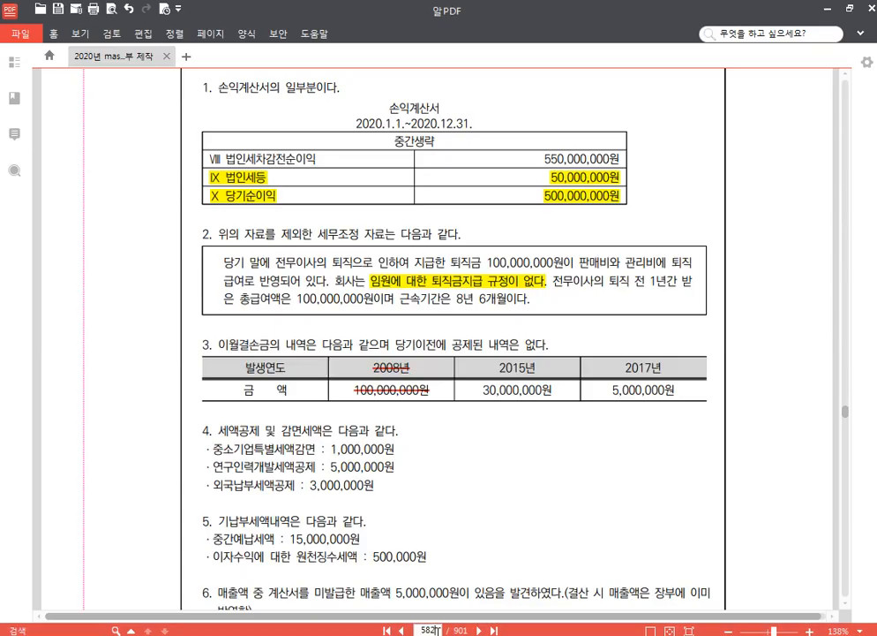
{"action": "left_click_drag", "start_coordinate": [436, 630], "coordinate": [289, 633]}
{"action": "type", "text": "569"}
{"action": "key", "text": "Return"}
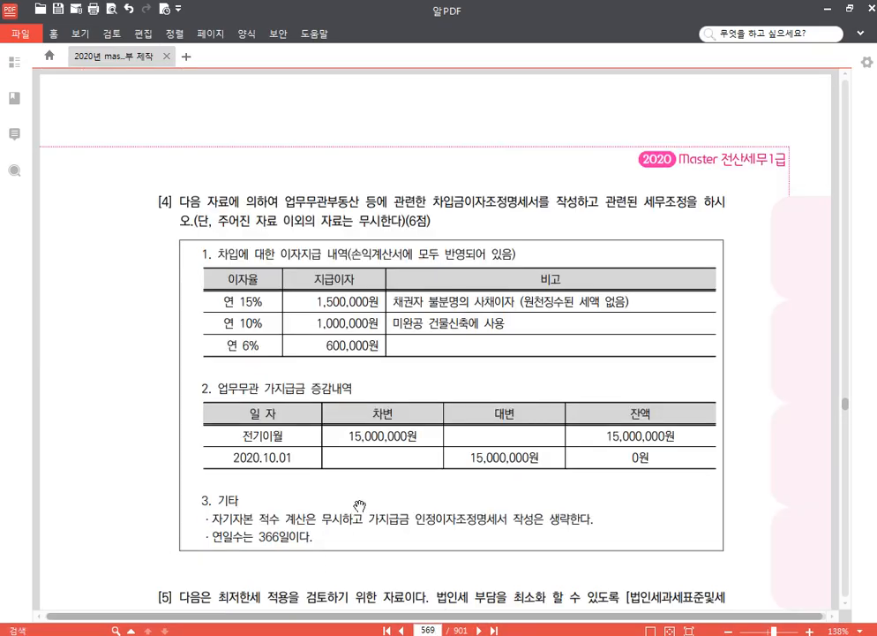
{"action": "scroll", "coordinate": [430, 492], "scroll_direction": "down", "scroll_amount": 4}
{"action": "scroll", "coordinate": [420, 482], "scroll_direction": "down", "scroll_amount": 1}
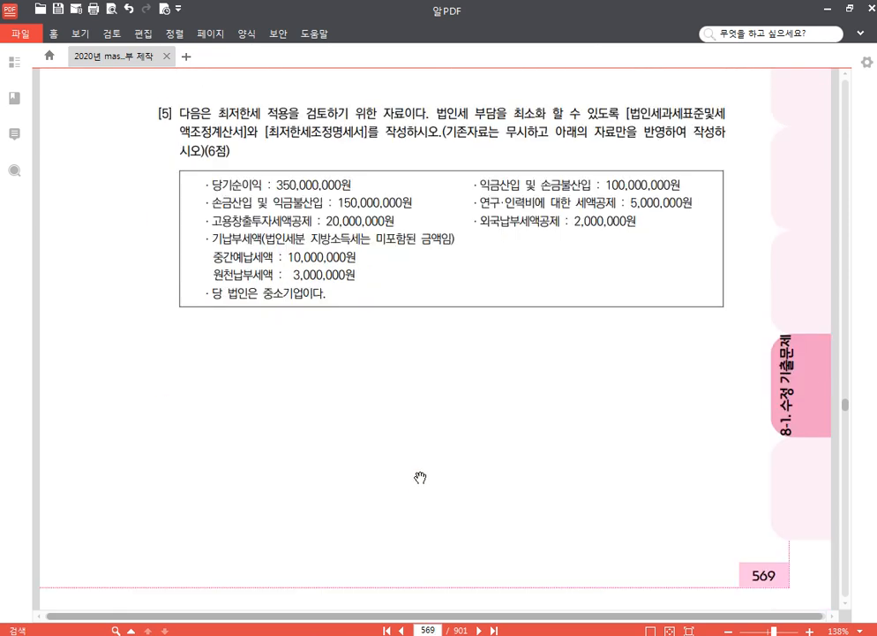
Switch to KcLep and change the working company to 1274 (주)아세아테크
{"action": "key", "text": "alt+Tab"}
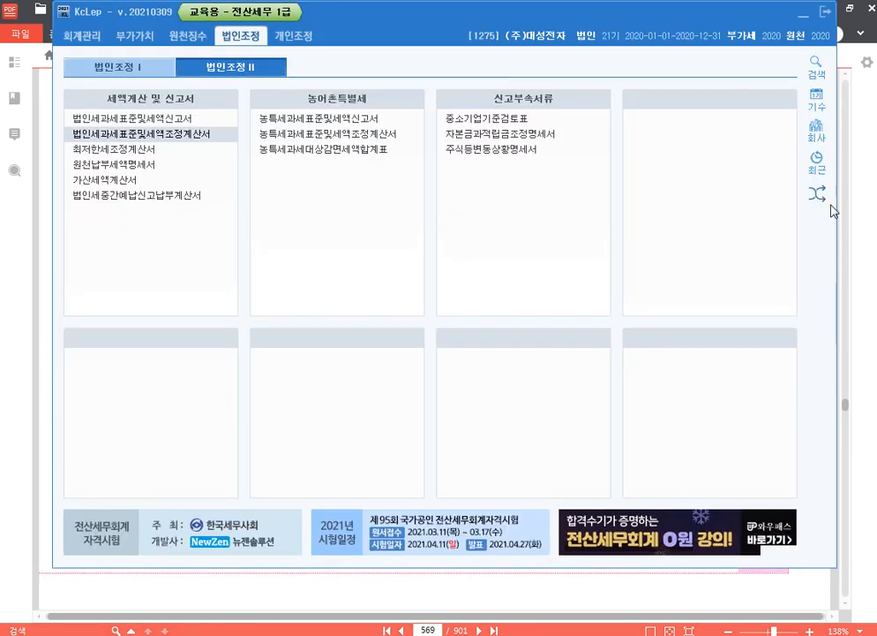
{"action": "left_click", "coordinate": [815, 129]}
{"action": "type", "text": "1274"}
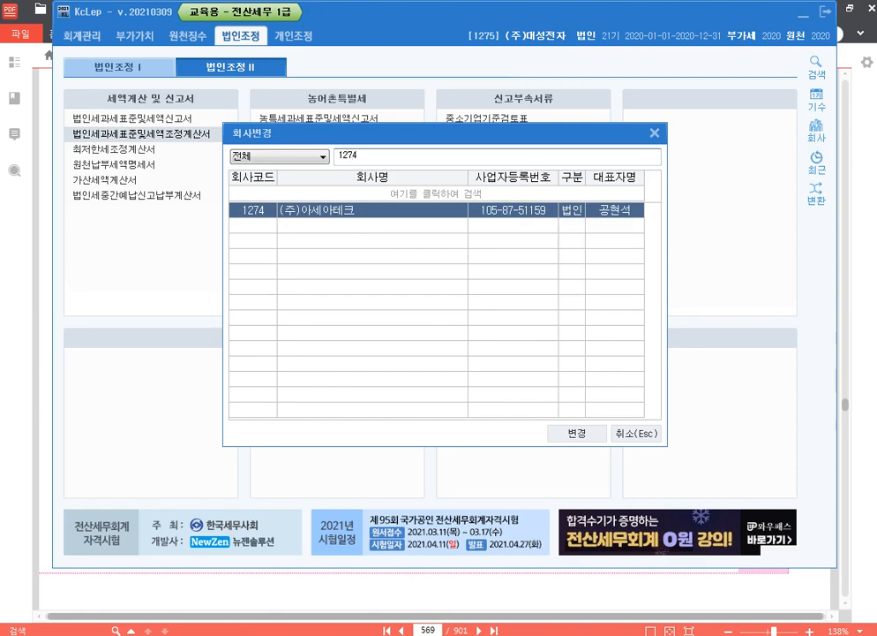
{"action": "key", "text": "Return"}
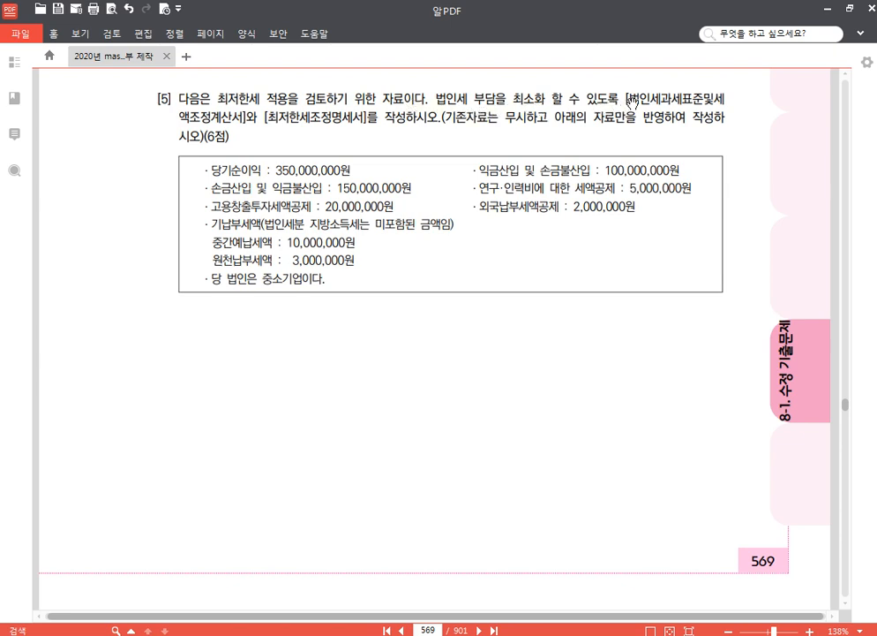
In question [5] of the PDF, highlight 법인세과세표준및세액조정계산서 and 최저한세조정명세서, and underline the 고용창출투자세액공제 20,000,000원 item
{"action": "left_click_drag", "start_coordinate": [627, 99], "coordinate": [241, 114]}
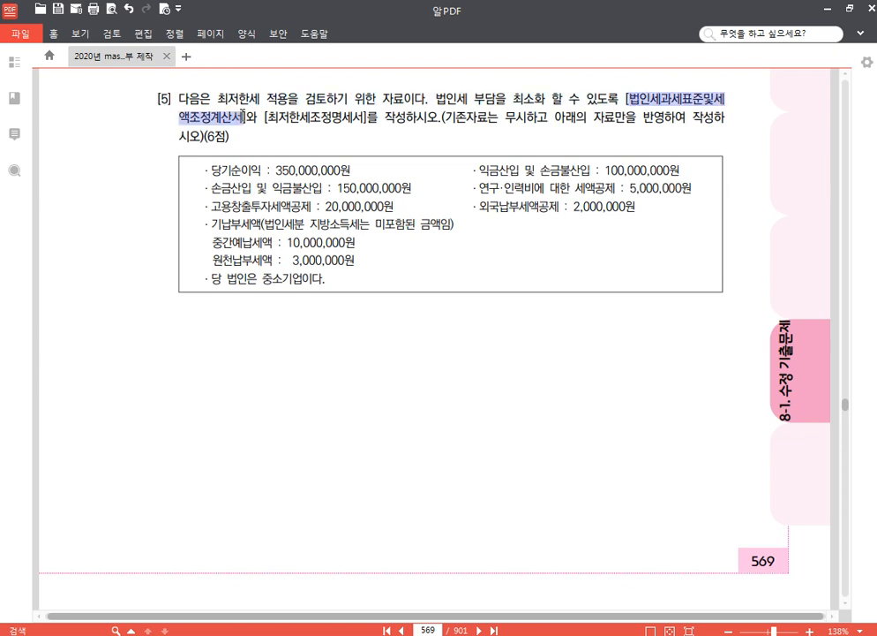
{"action": "left_click", "coordinate": [254, 90]}
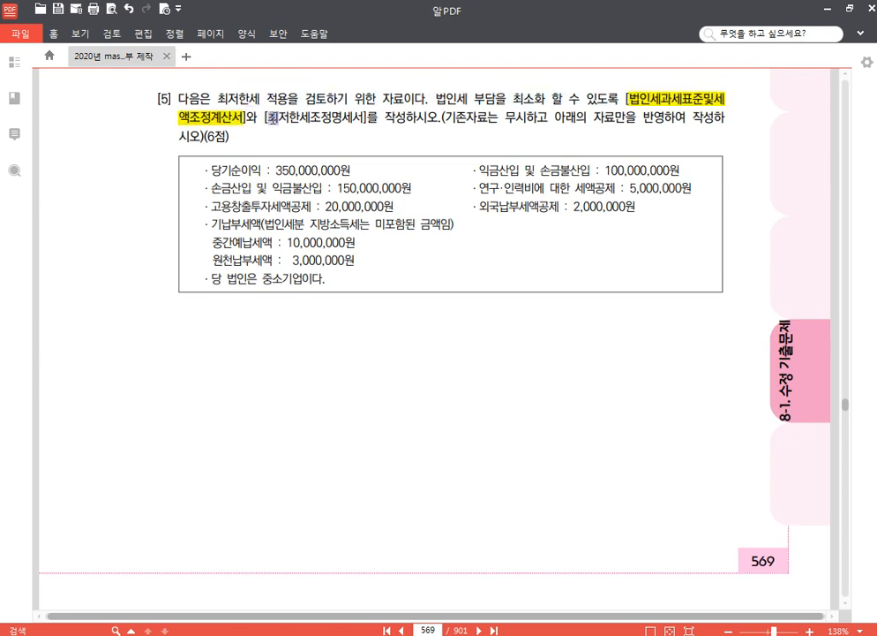
{"action": "left_click_drag", "start_coordinate": [271, 117], "coordinate": [365, 117]}
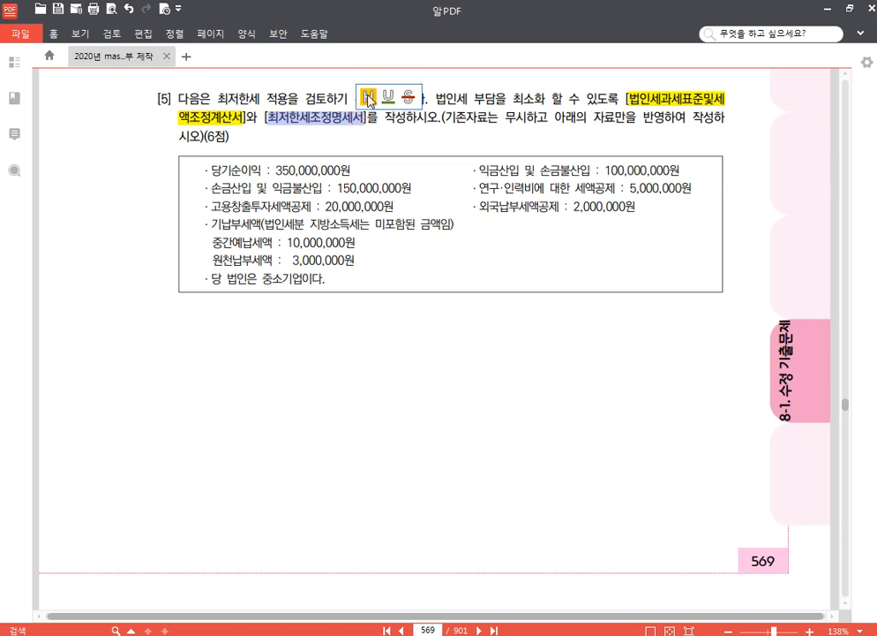
{"action": "left_click", "coordinate": [369, 97]}
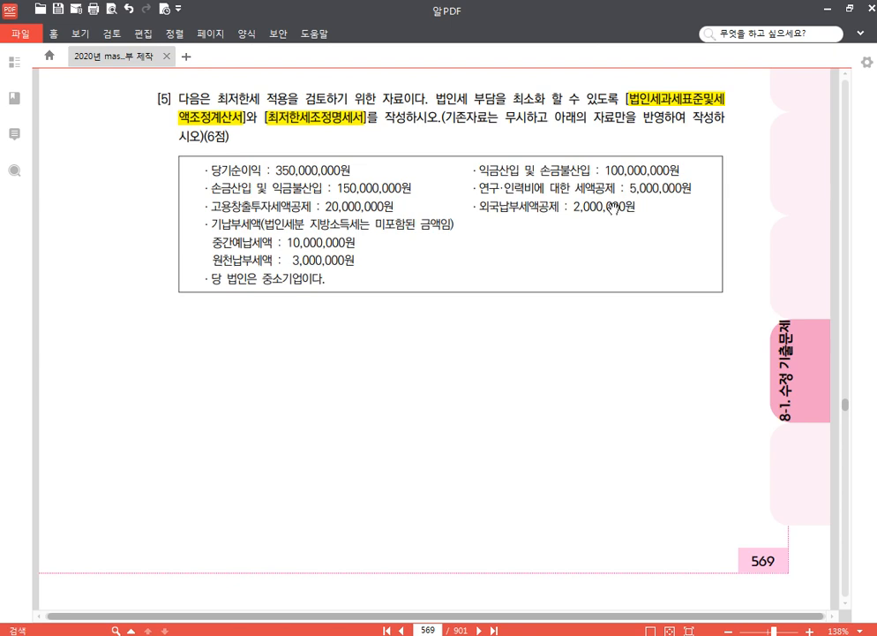
{"action": "left_click_drag", "start_coordinate": [393, 206], "coordinate": [212, 208]}
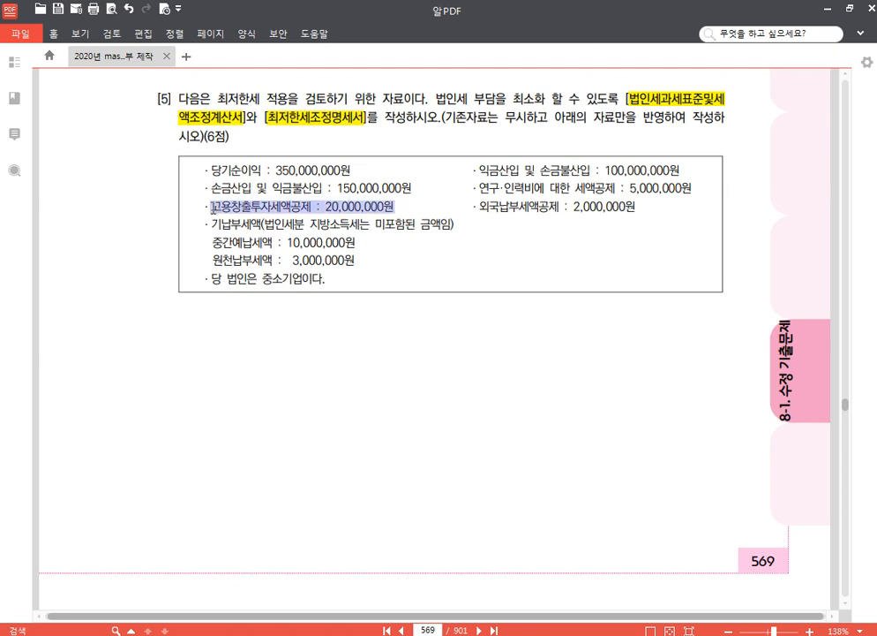
{"action": "left_click", "coordinate": [237, 188]}
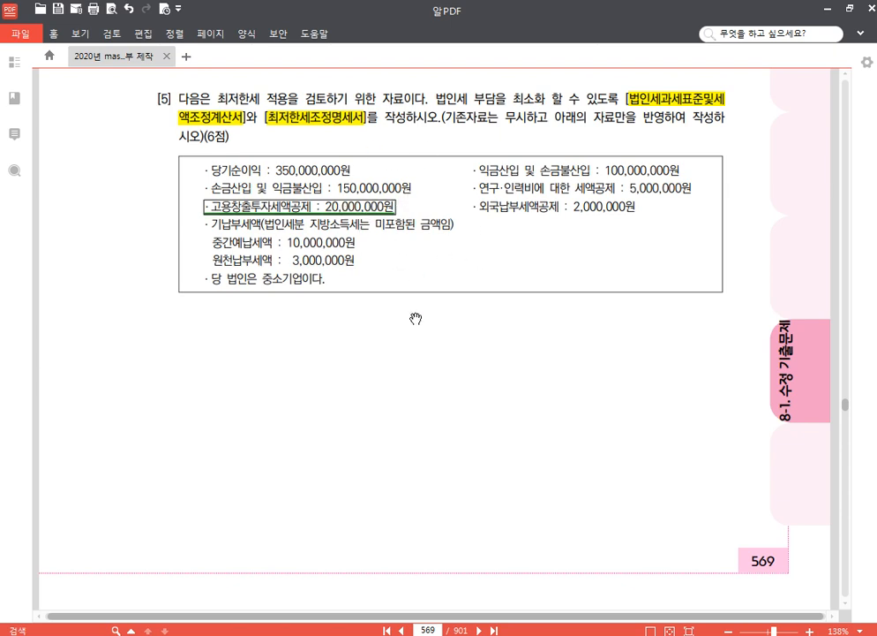
Open 법인세과세표준및세액조정계산서 in KcLep and enter 350,000,000 for 101.결산서상 당기순손익
{"action": "left_click", "coordinate": [343, 633]}
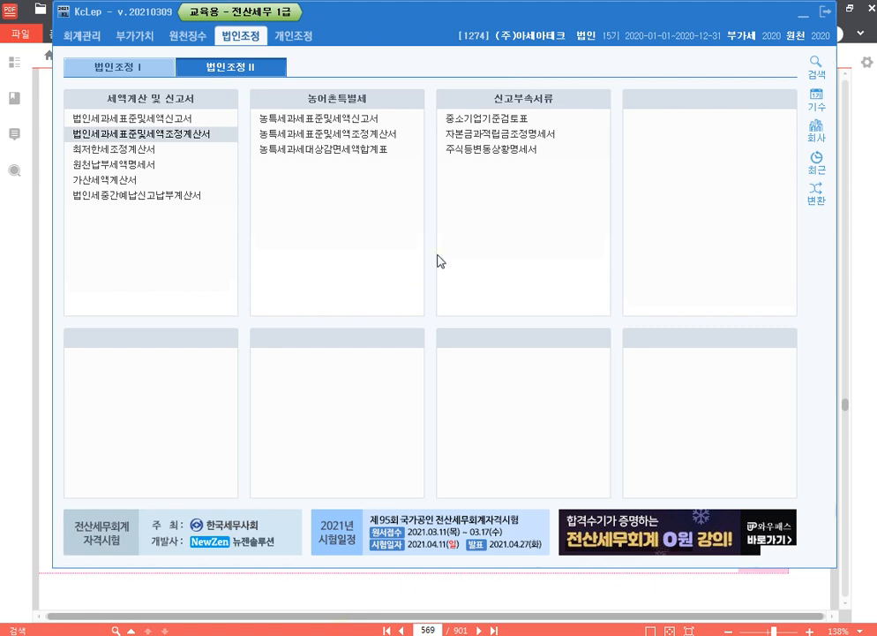
{"action": "left_click", "coordinate": [175, 137]}
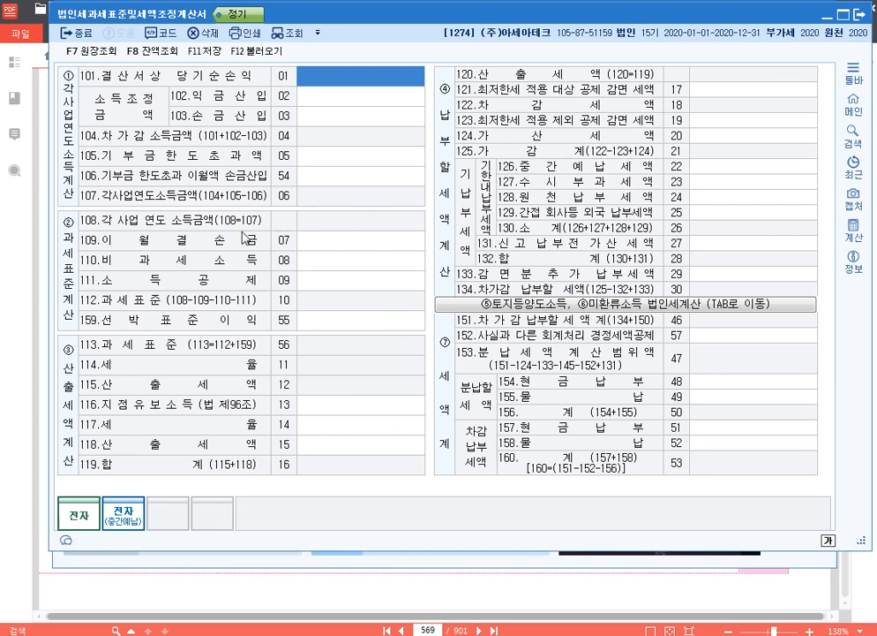
{"action": "left_click", "coordinate": [379, 84]}
{"action": "type", "text": "350000000"}
{"action": "key", "text": "Return"}
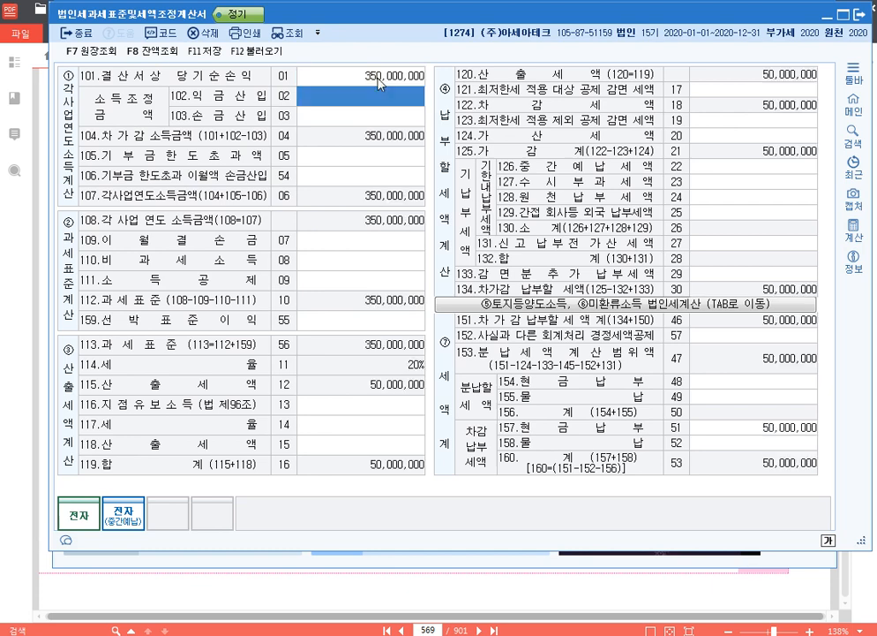
Enter 100,000,000 for 102.익금산입 and 150,000,000 for 103.손금산입
{"action": "type", "text": "100000000"}
{"action": "key", "text": "Return"}
{"action": "type", "text": "1"}
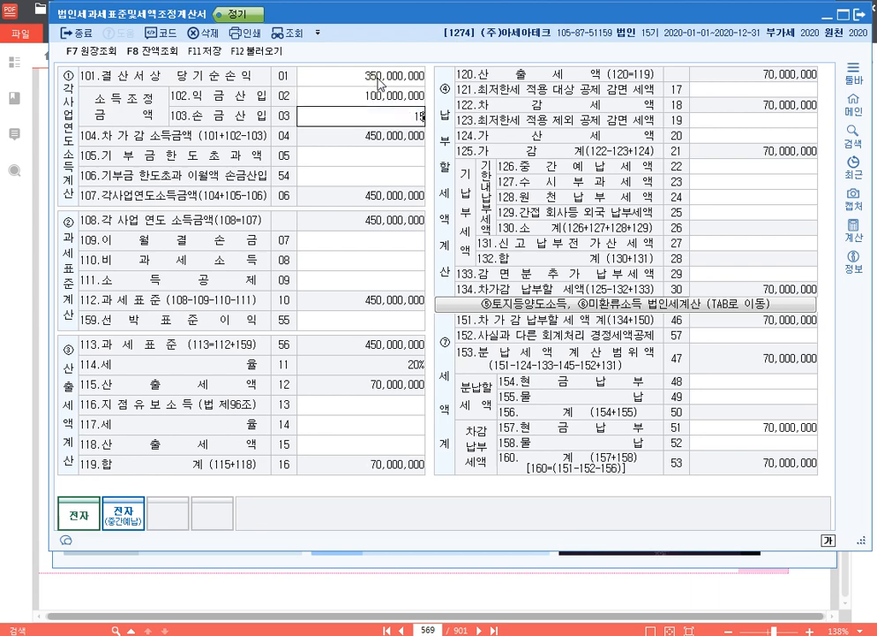
{"action": "type", "text": "50,000,000"}
{"action": "key", "text": "Return"}
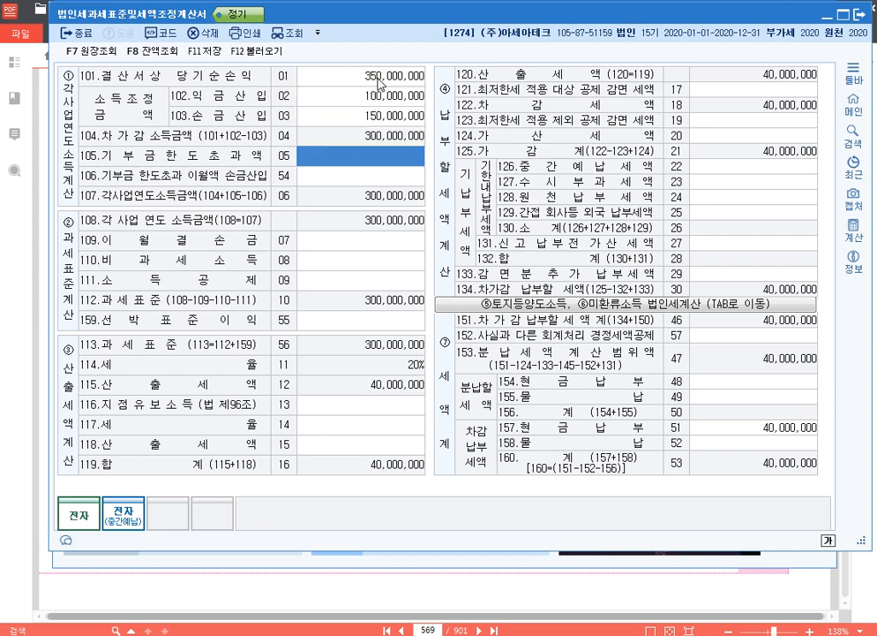
Leave rows 105 through 111 blank and save 법인세과세표준및세액조정계산서
{"action": "key", "text": "Return"}
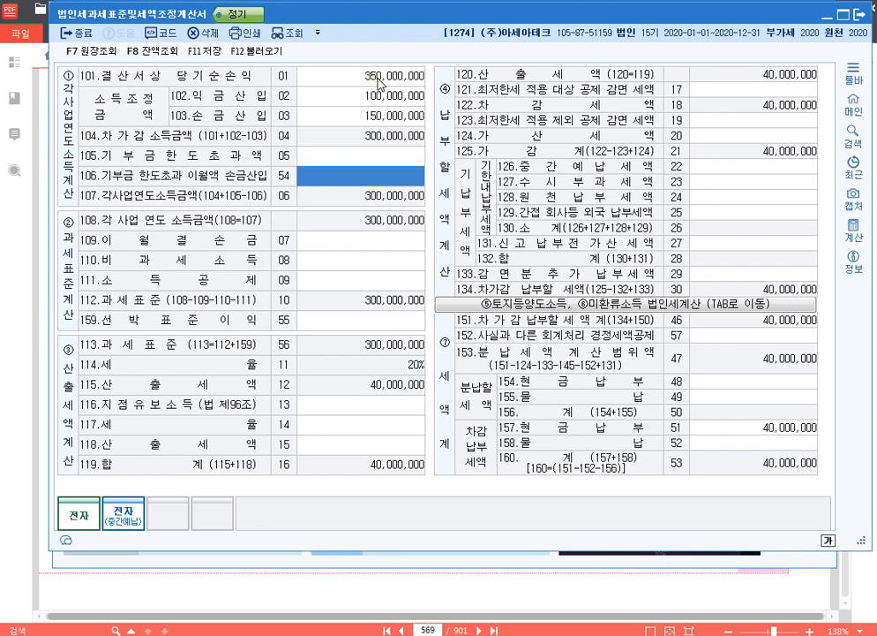
{"action": "key", "text": "Return"}
{"action": "key", "text": "Return"}
{"action": "key", "text": "Return"}
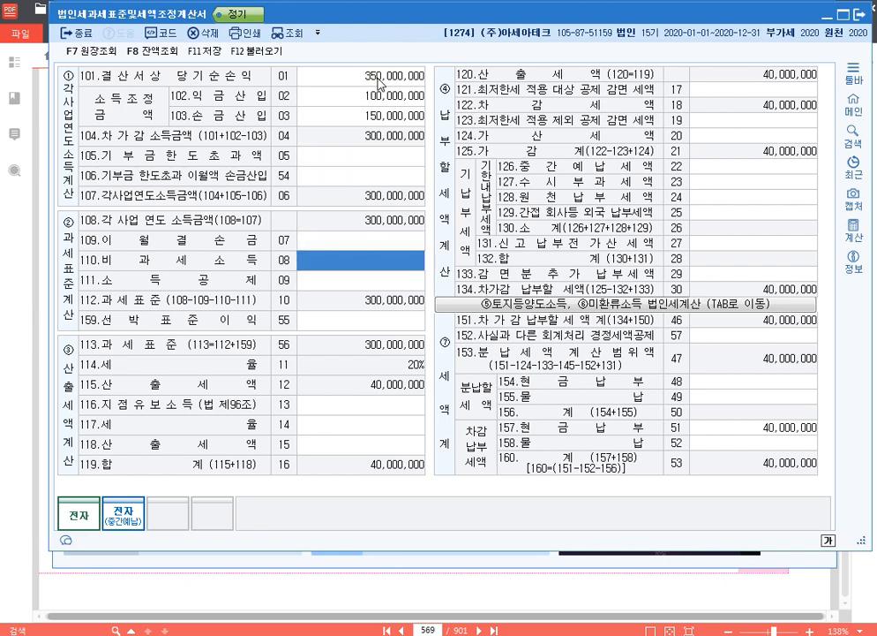
{"action": "key", "text": "Return"}
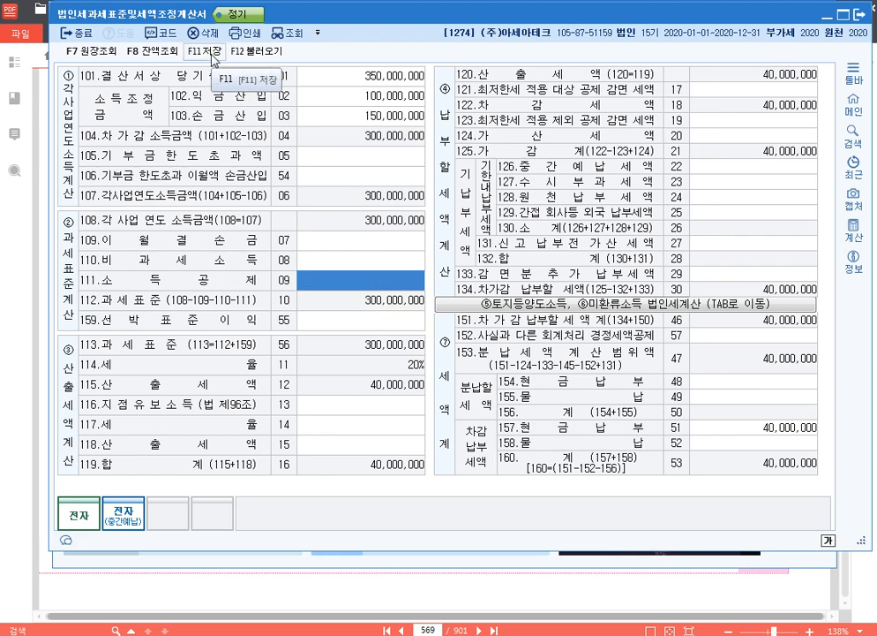
{"action": "left_click", "coordinate": [212, 56]}
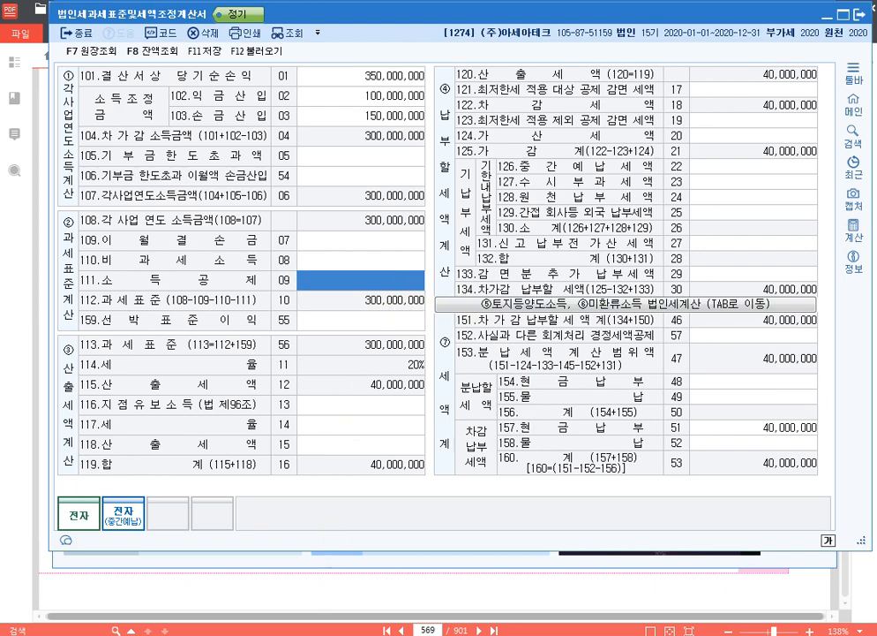
Open 최저한세조정계산서 and load its figures anew from the related forms
{"action": "key", "text": "Escape"}
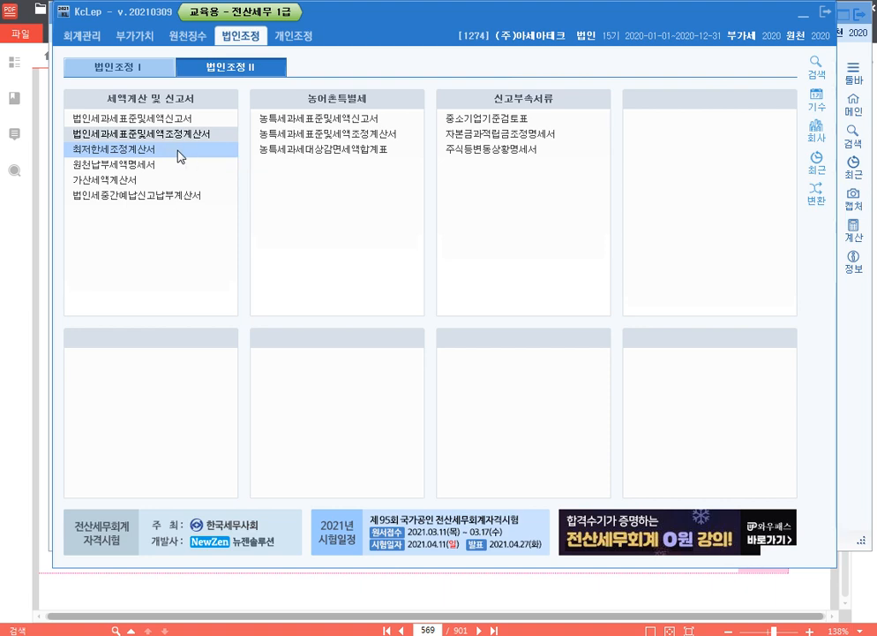
{"action": "left_click", "coordinate": [219, 154]}
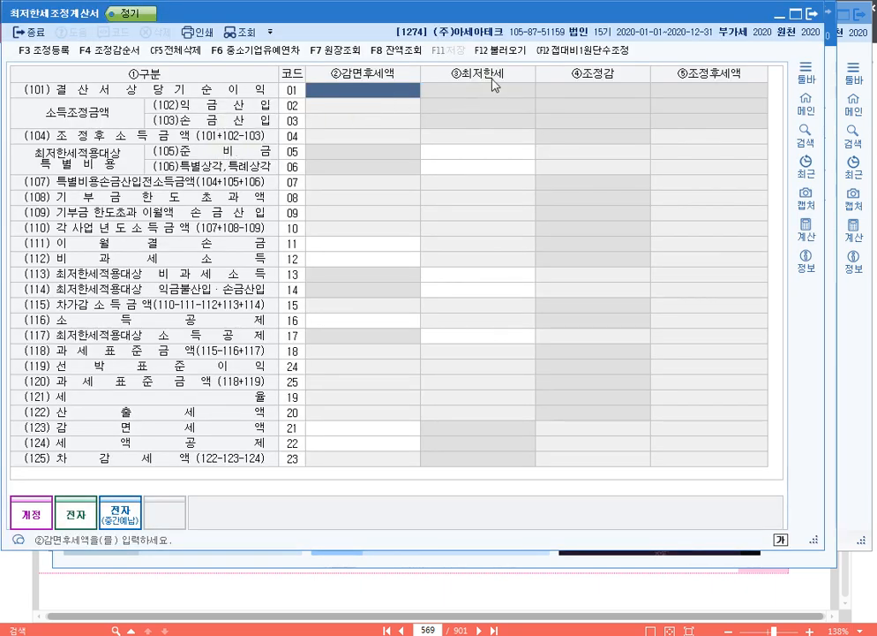
{"action": "left_click", "coordinate": [508, 55]}
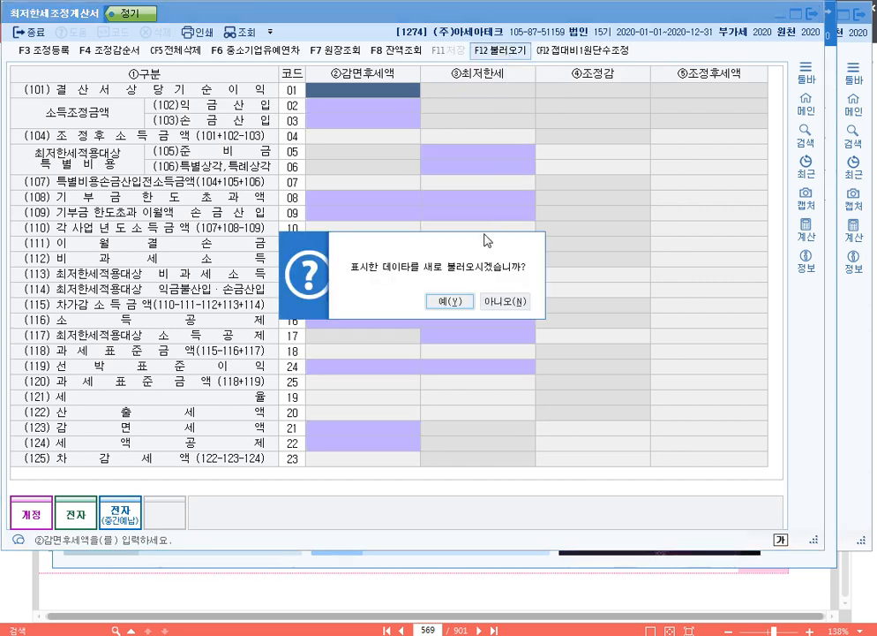
{"action": "left_click", "coordinate": [452, 301]}
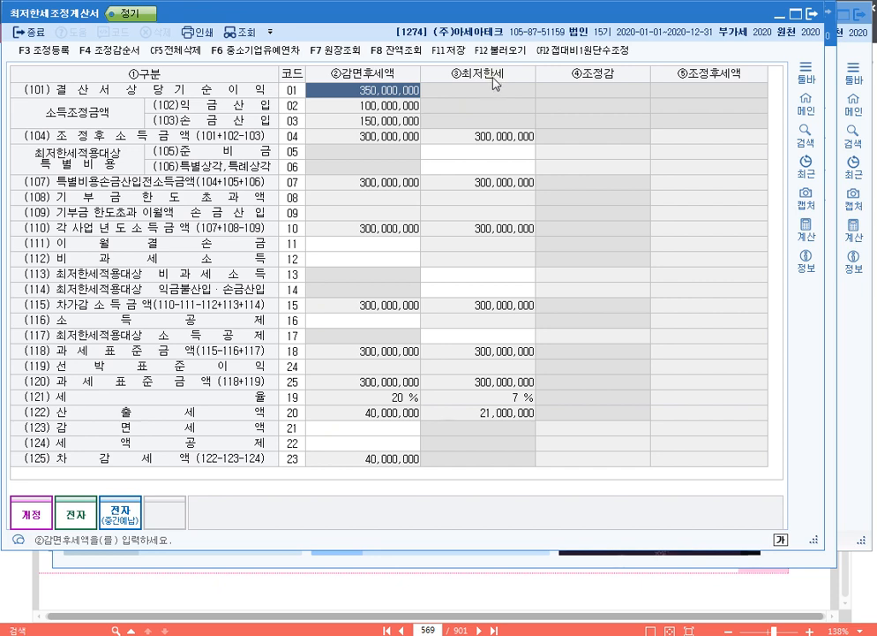
Check question [5] in the PDF and enter the 고용창출투자세액공제 of 20,000,000 as (124) 세액공제 under ②감면후세액
{"action": "left_click", "coordinate": [491, 354]}
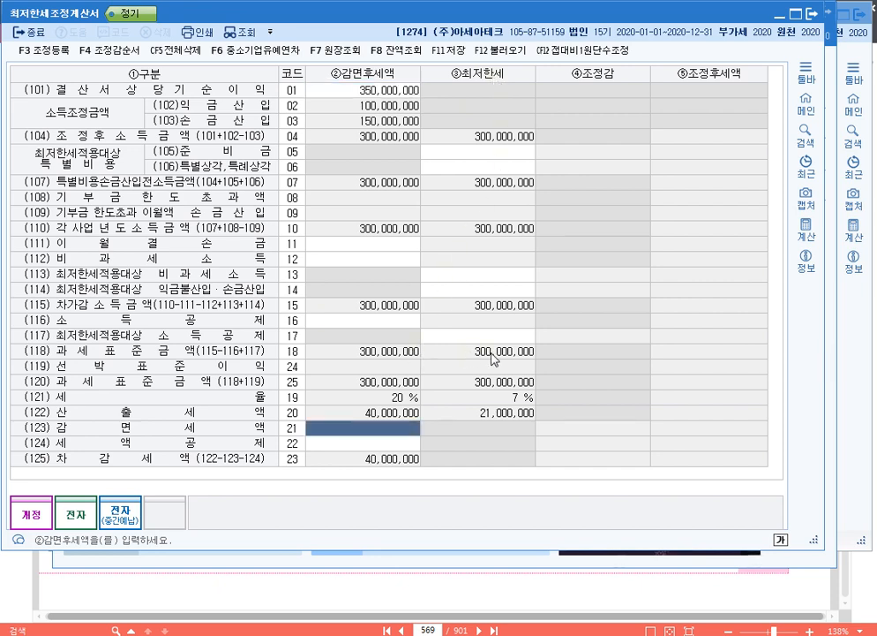
{"action": "left_click", "coordinate": [515, 397]}
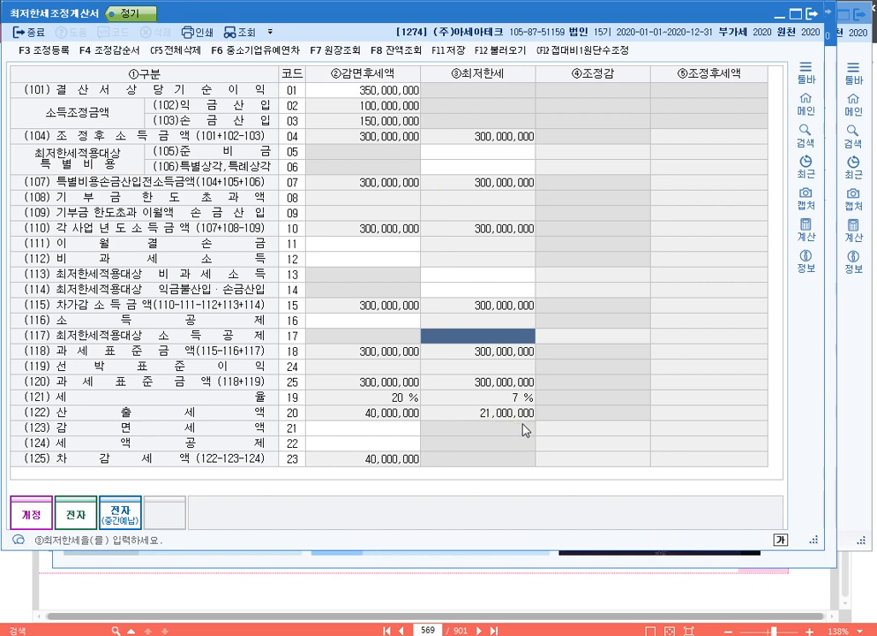
{"action": "left_click", "coordinate": [394, 432]}
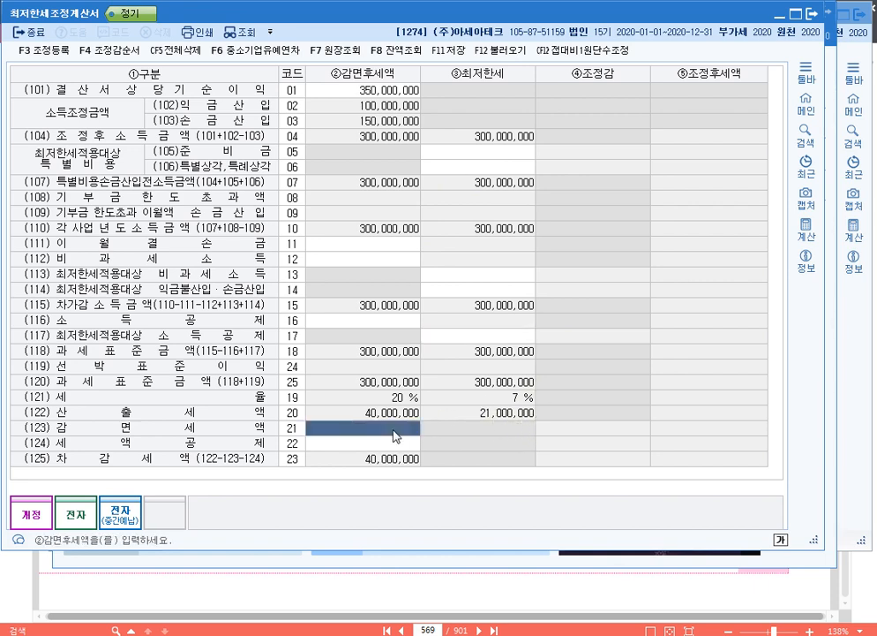
{"action": "left_click", "coordinate": [406, 445]}
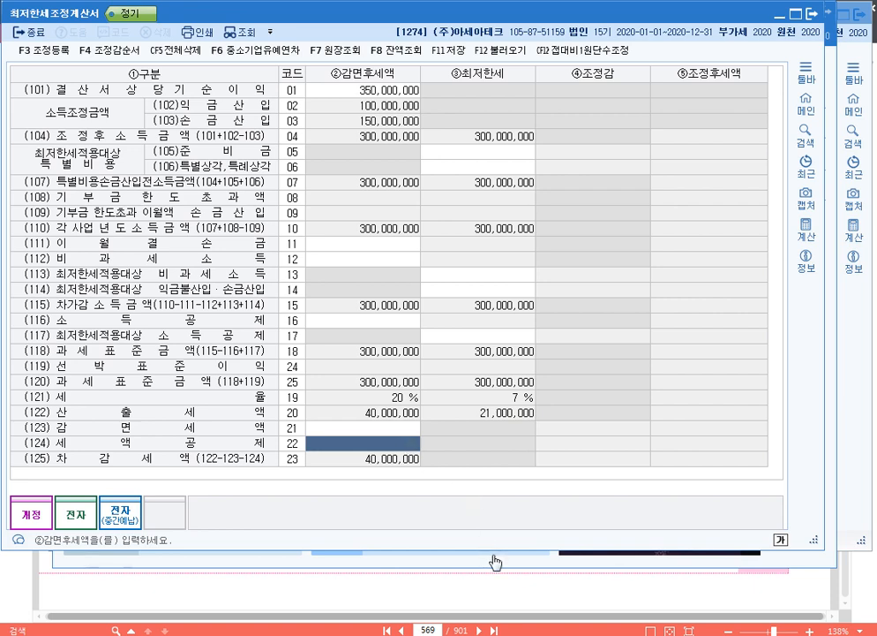
{"action": "left_click", "coordinate": [491, 585]}
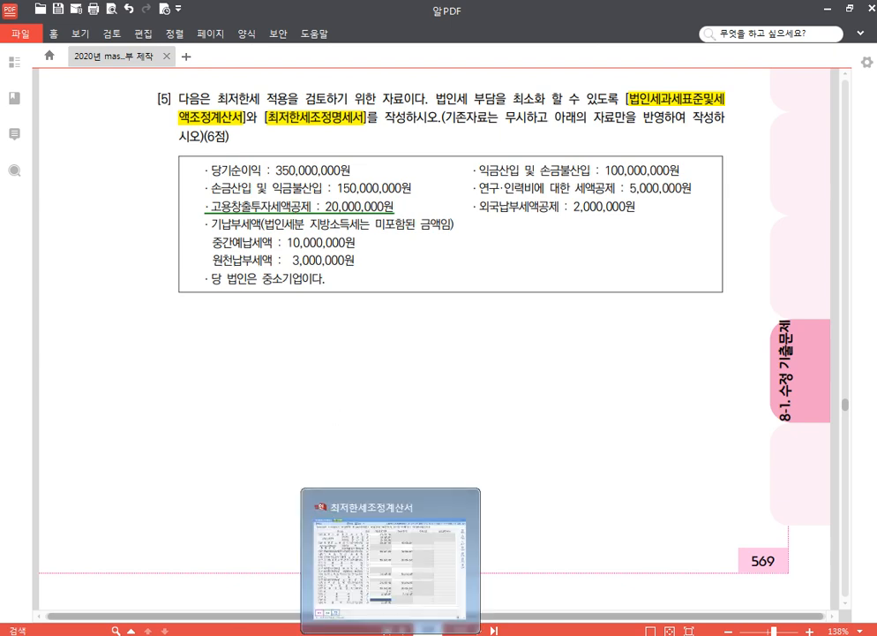
{"action": "left_click", "coordinate": [391, 633]}
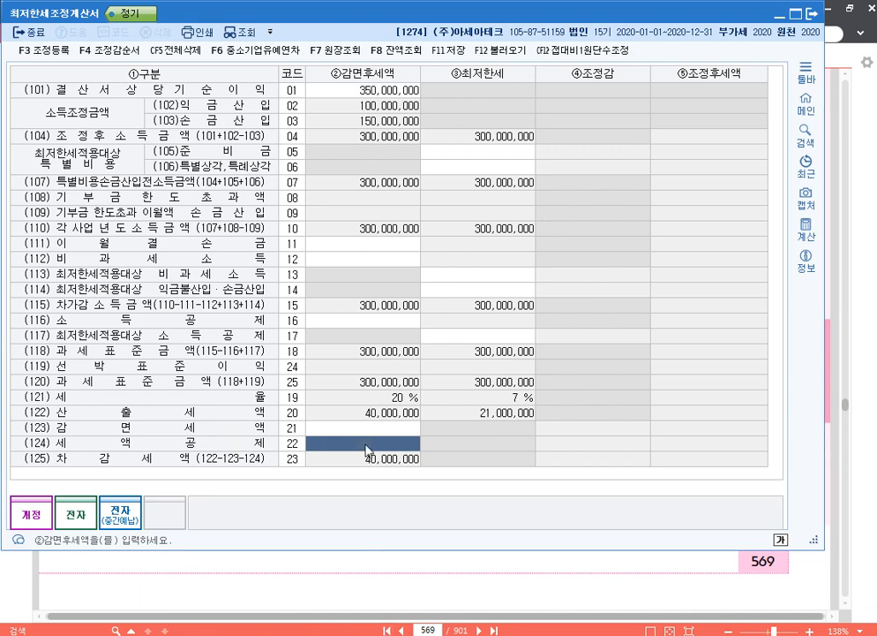
{"action": "type", "text": "20000000"}
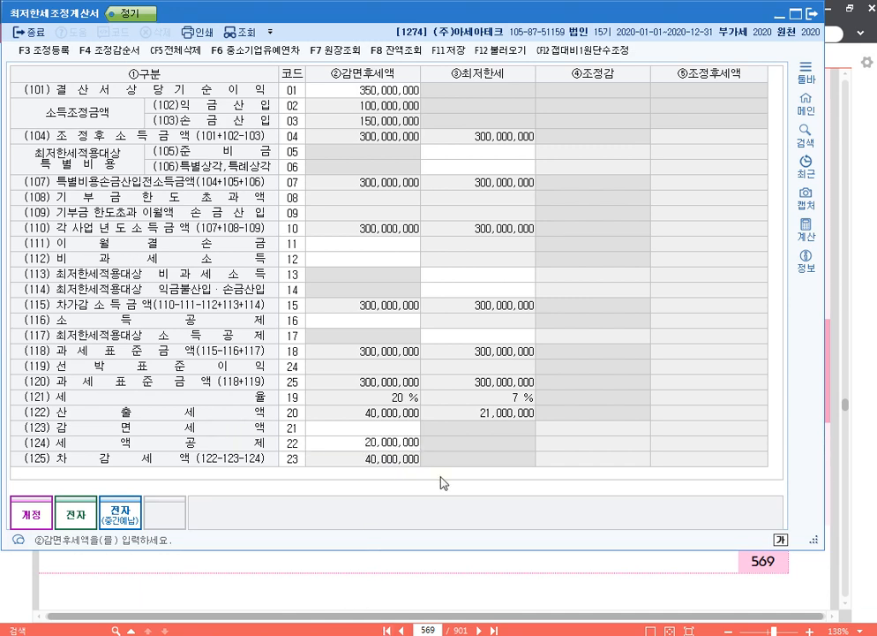
{"action": "key", "text": "Return"}
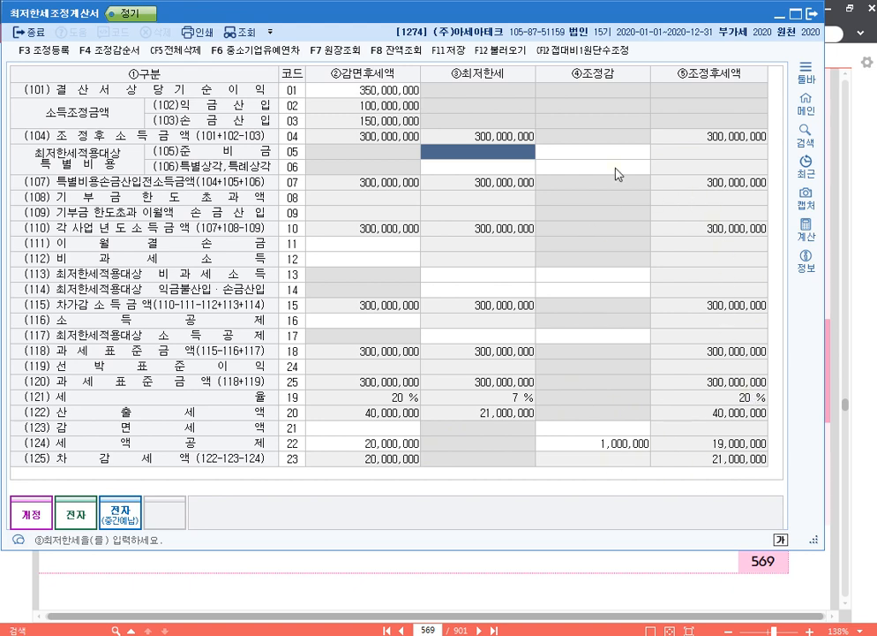
Try 10,000,000 for (124) 세액공제 under ②감면후세액 and restore the entry to 20,000,000
{"action": "left_click", "coordinate": [392, 446]}
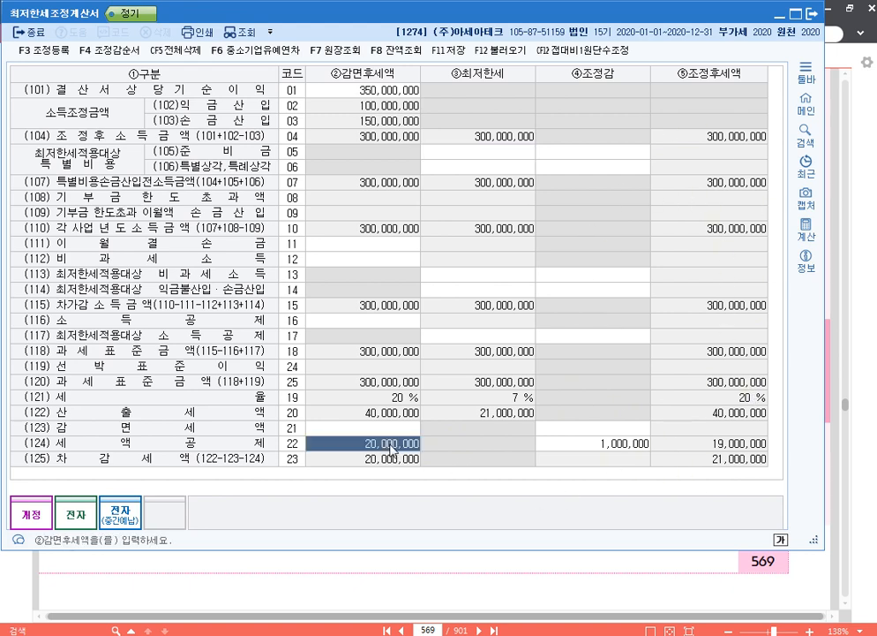
{"action": "type", "text": "10000000"}
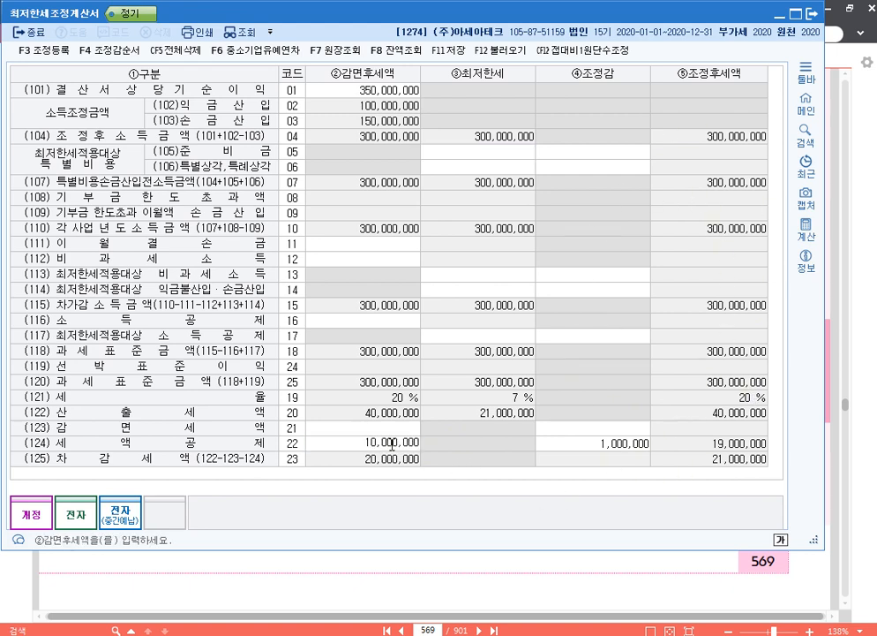
{"action": "key", "text": "Return"}
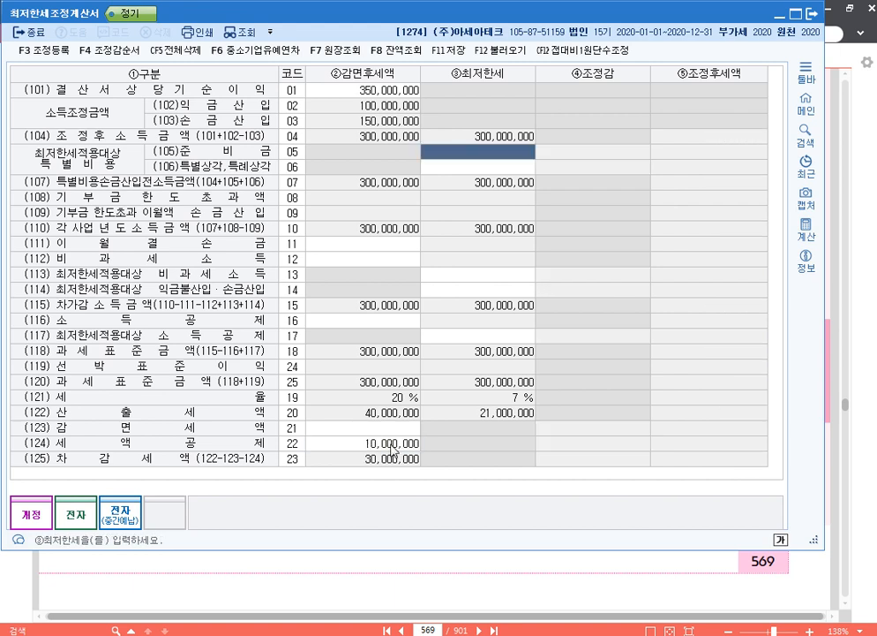
{"action": "left_click", "coordinate": [392, 445]}
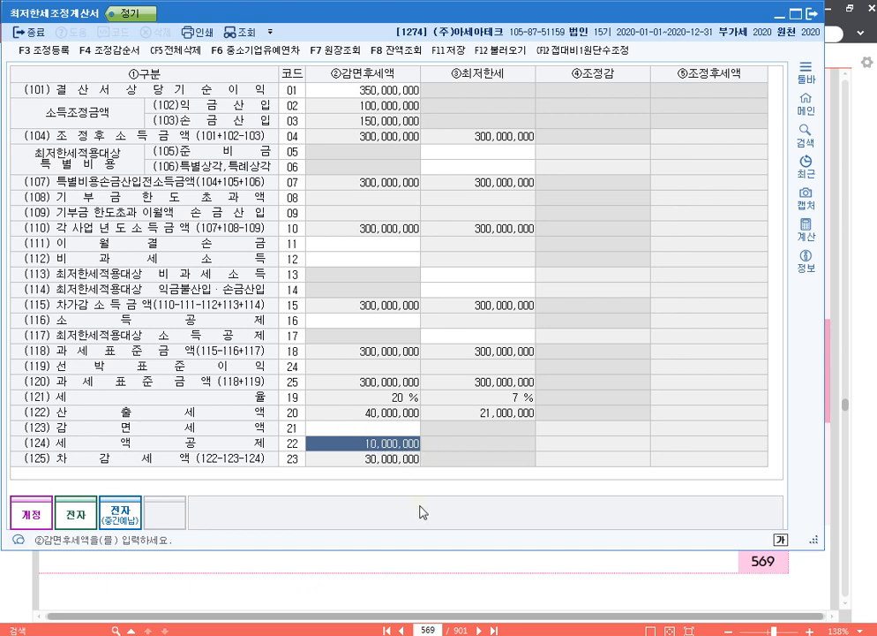
{"action": "type", "text": "20000000"}
{"action": "key", "text": "Return"}
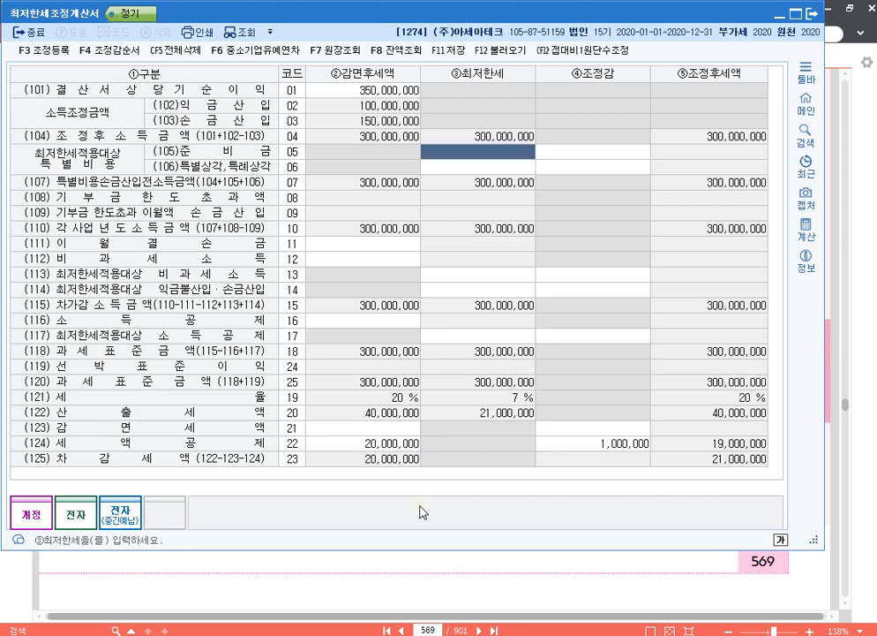
Review the (124) 세액공제 amounts under ②감면후세액 and ④조정감, and save 최저한세조정계산서
{"action": "left_click", "coordinate": [392, 442]}
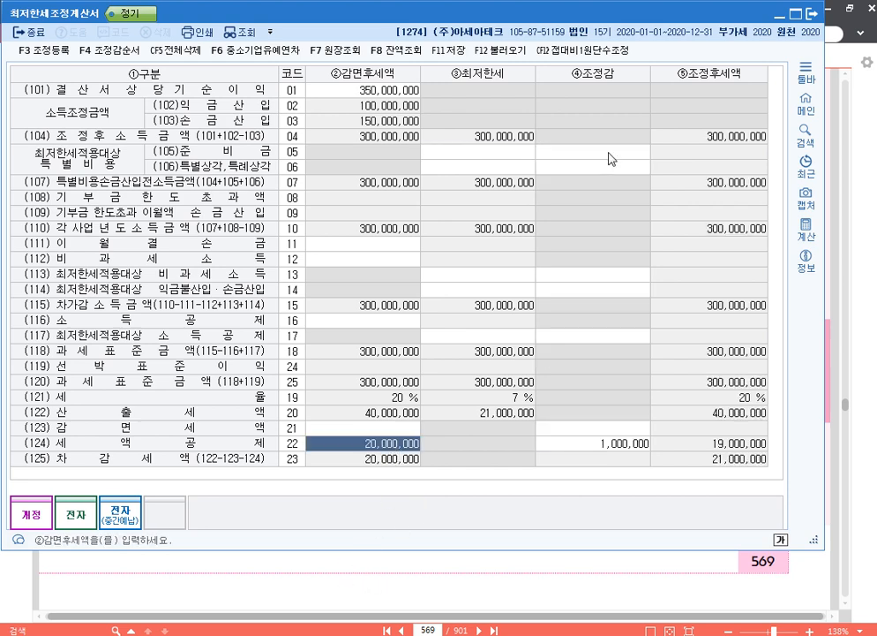
{"action": "left_click", "coordinate": [625, 443]}
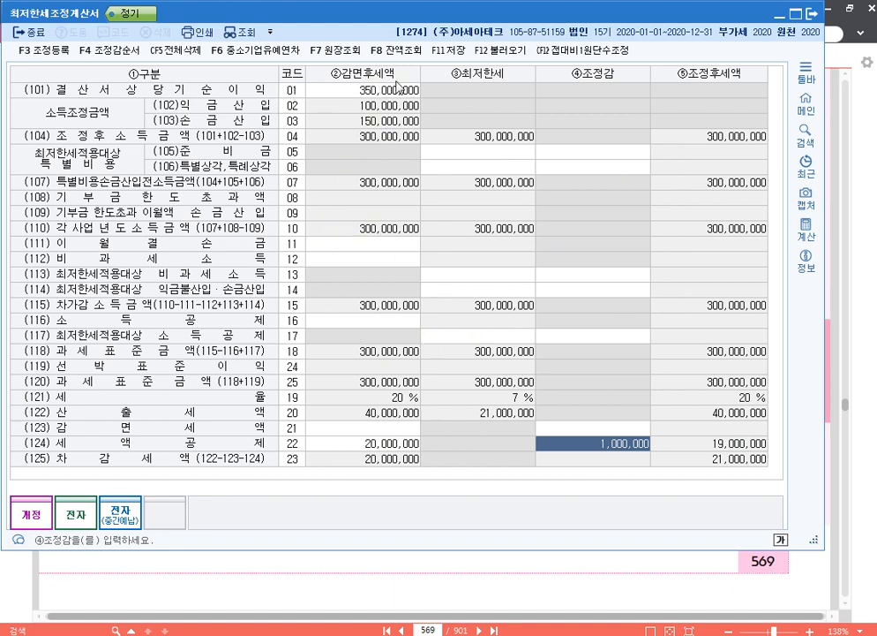
{"action": "left_click", "coordinate": [448, 51]}
Return to 법인세과세표준및세액조정계산서 and enter 19,000,000 for 121.최저한세 적용 대상 공제 감면 세액
{"action": "left_click", "coordinate": [435, 633]}
{"action": "left_click", "coordinate": [787, 89]}
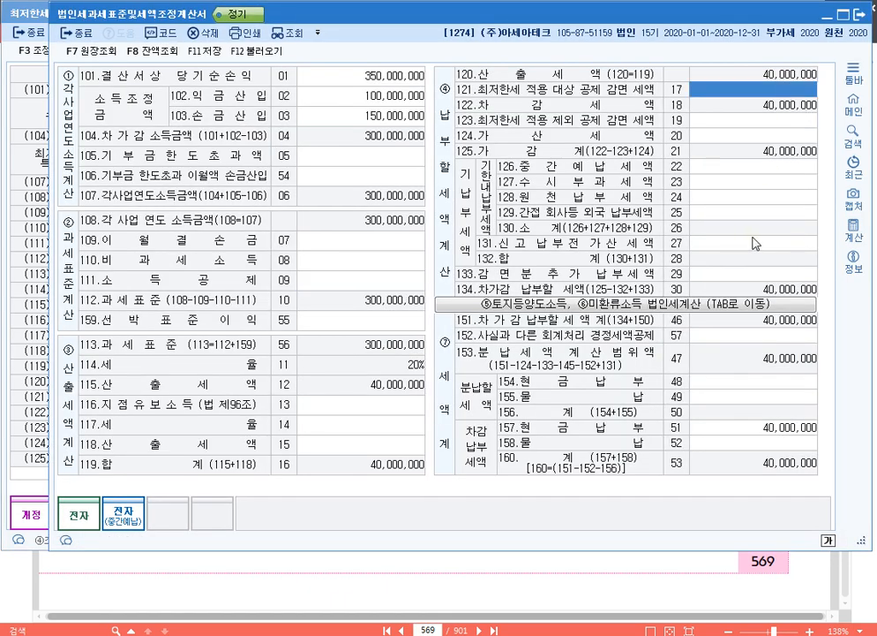
{"action": "type", "text": "19000000"}
{"action": "key", "text": "Return"}
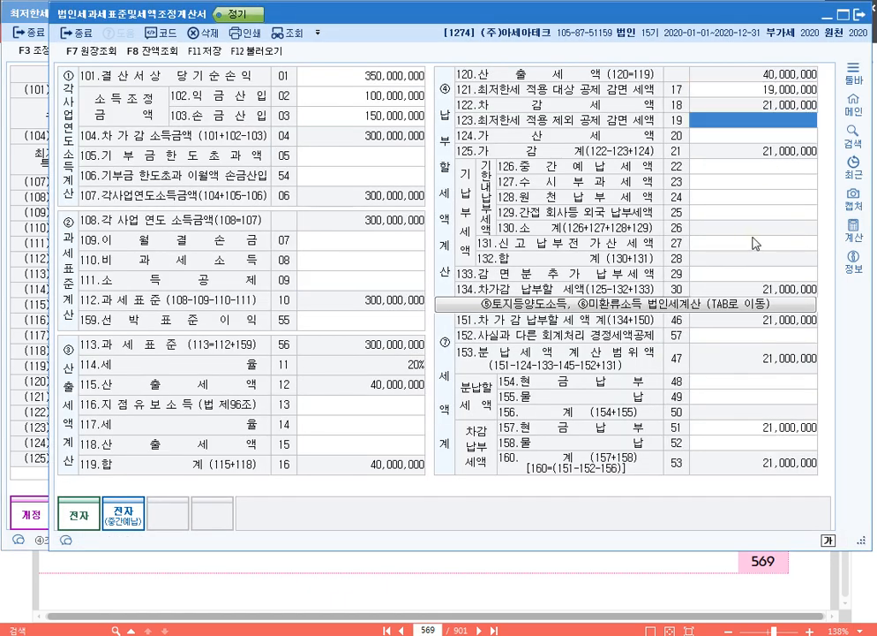
{"action": "left_click", "coordinate": [766, 89]}
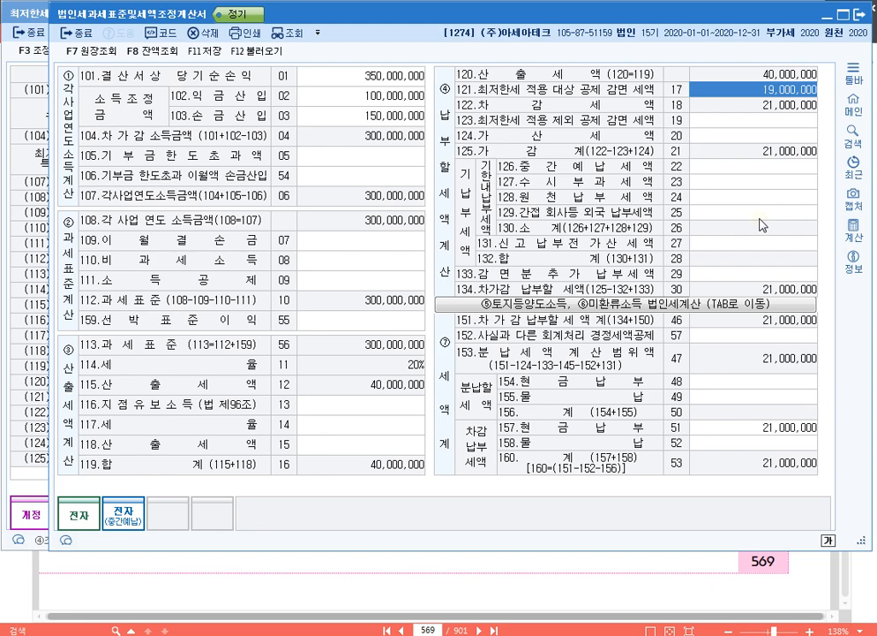
Enter 7,000,000 for 123.최저한세 적용 제외 공제 감면 세액
{"action": "left_click", "coordinate": [778, 120]}
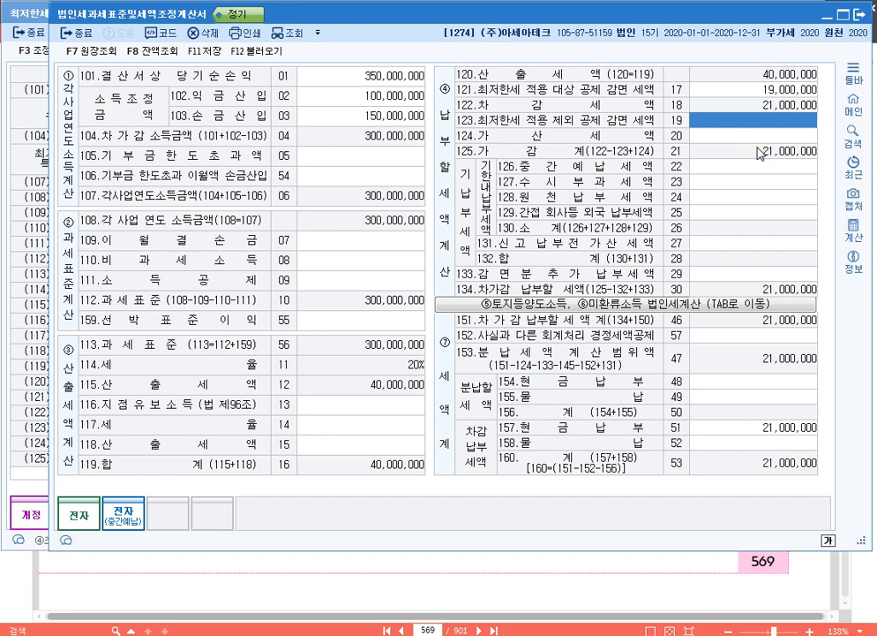
{"action": "type", "text": "7000000"}
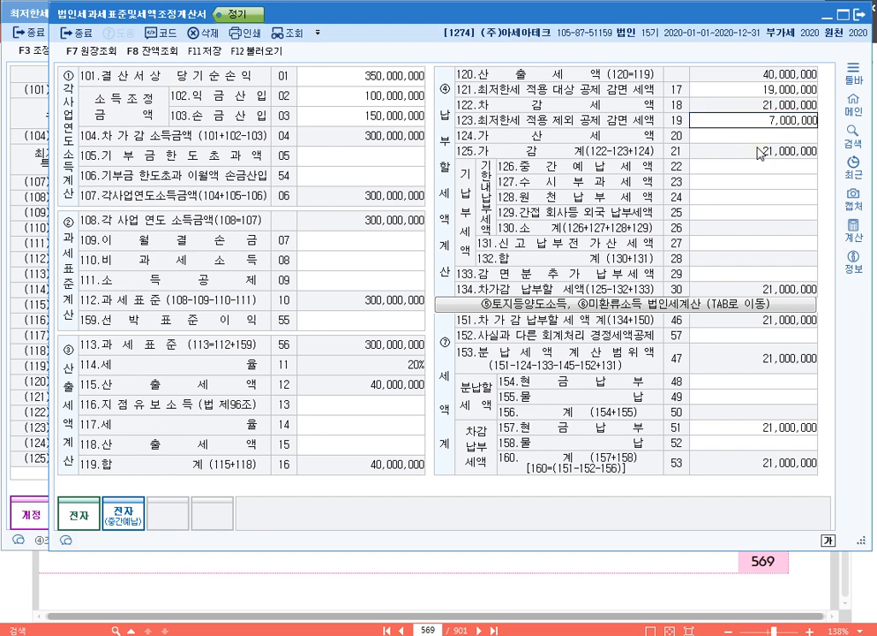
{"action": "key", "text": "Return"}
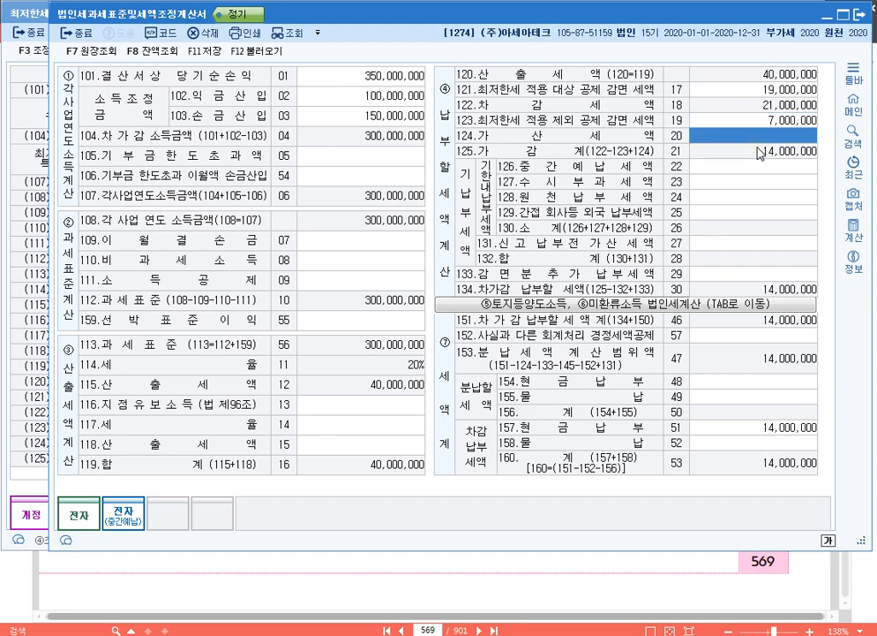
{"action": "key", "text": "Up"}
{"action": "key", "text": "Up"}
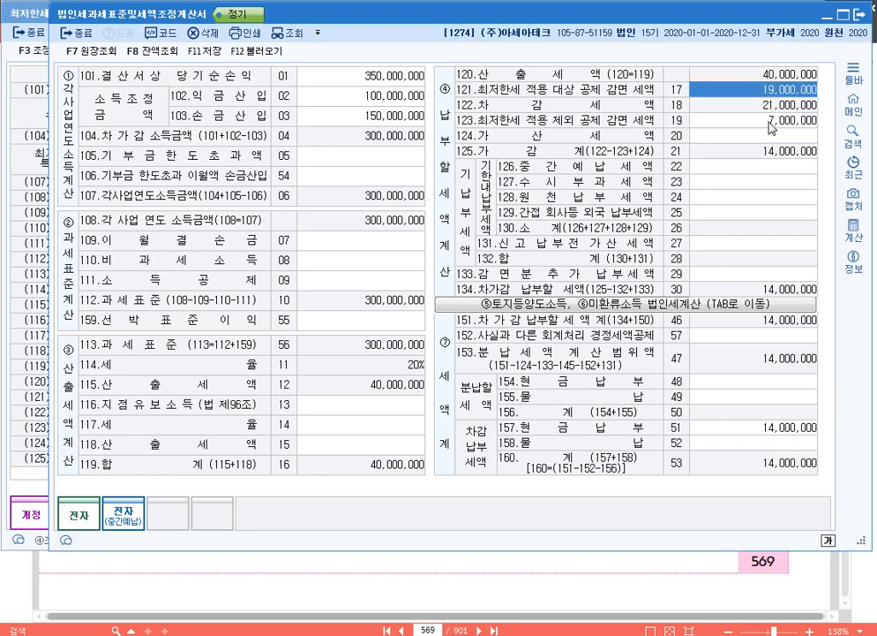
{"action": "key", "text": "Down"}
{"action": "left_click", "coordinate": [771, 135]}
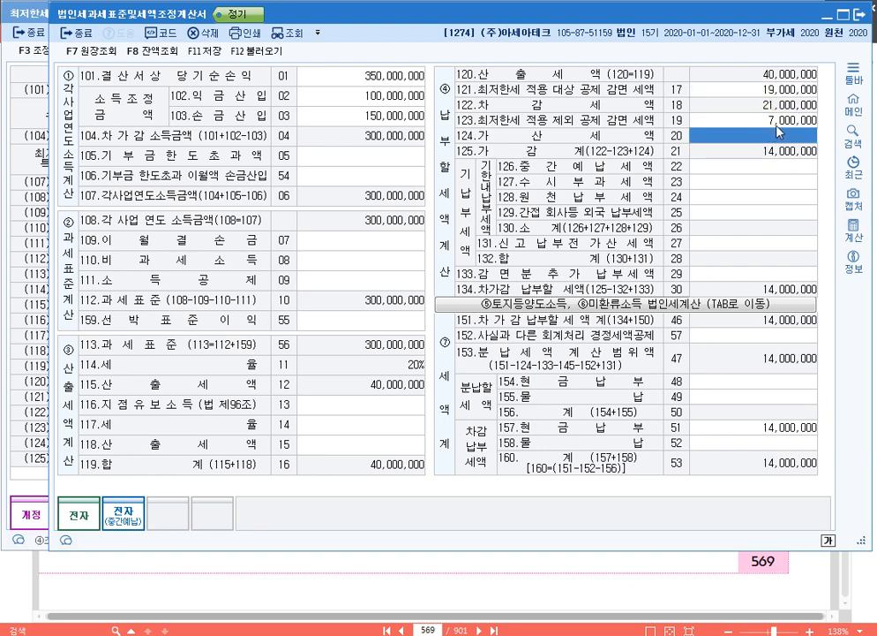
{"action": "left_click", "coordinate": [778, 123]}
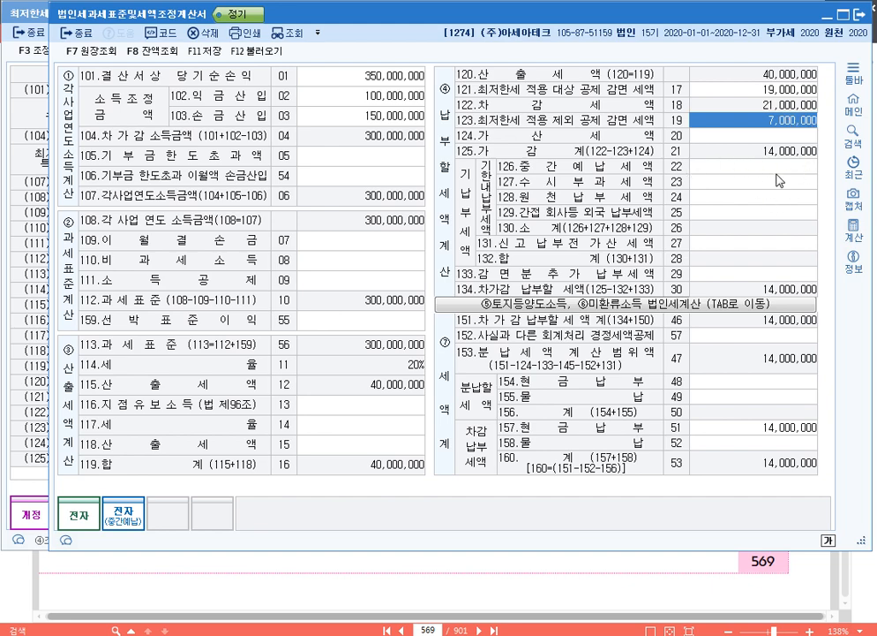
Enter 10,000,000 for 126.중간예납세액 and 3,000,000 for 128.원천납부세액, and save 법인세과세표준및세액조정계산서
{"action": "left_click", "coordinate": [777, 167]}
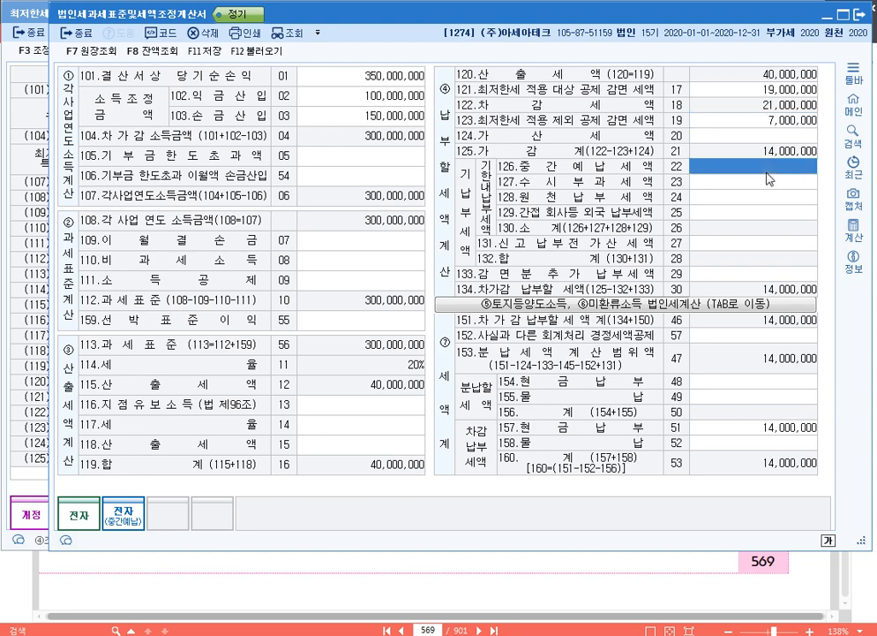
{"action": "type", "text": "10000000"}
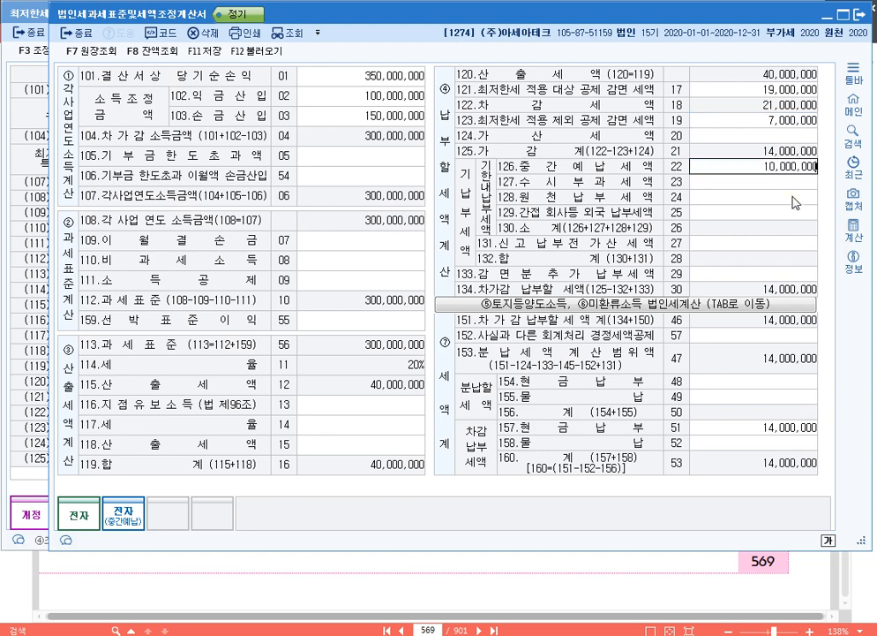
{"action": "key", "text": "Return"}
{"action": "key", "text": "Return"}
{"action": "type", "text": "3000000"}
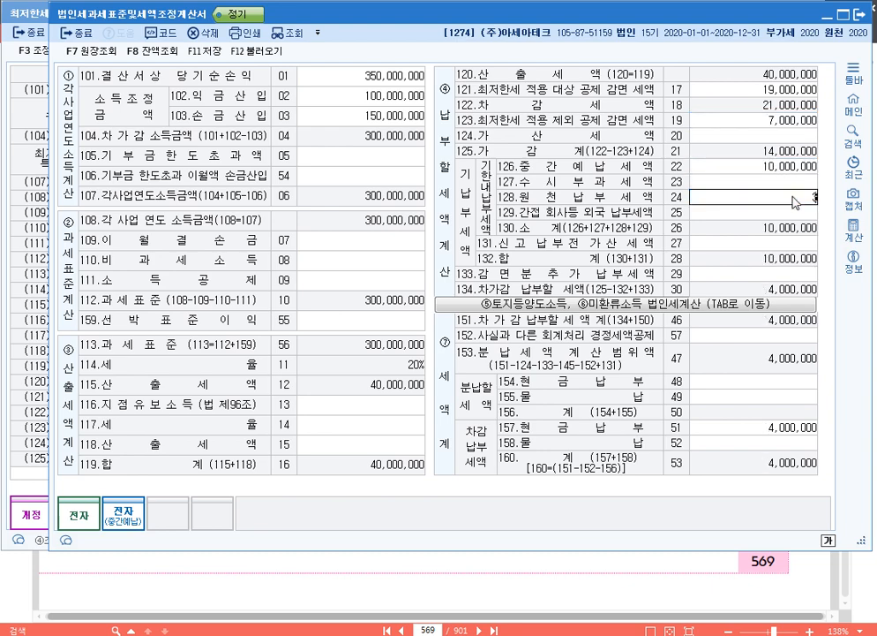
{"action": "key", "text": "Return"}
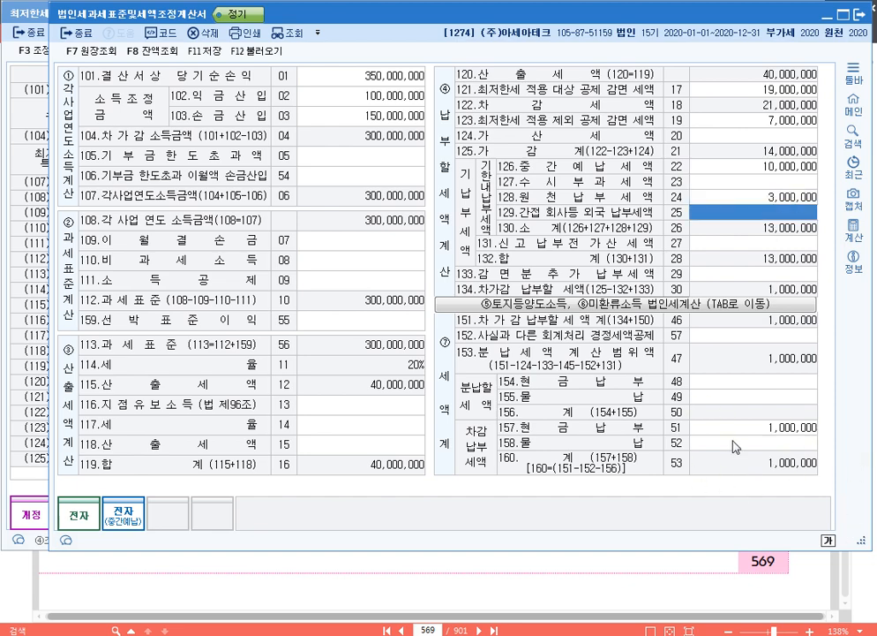
{"action": "left_click", "coordinate": [212, 53]}
{"action": "left_click", "coordinate": [739, 95]}
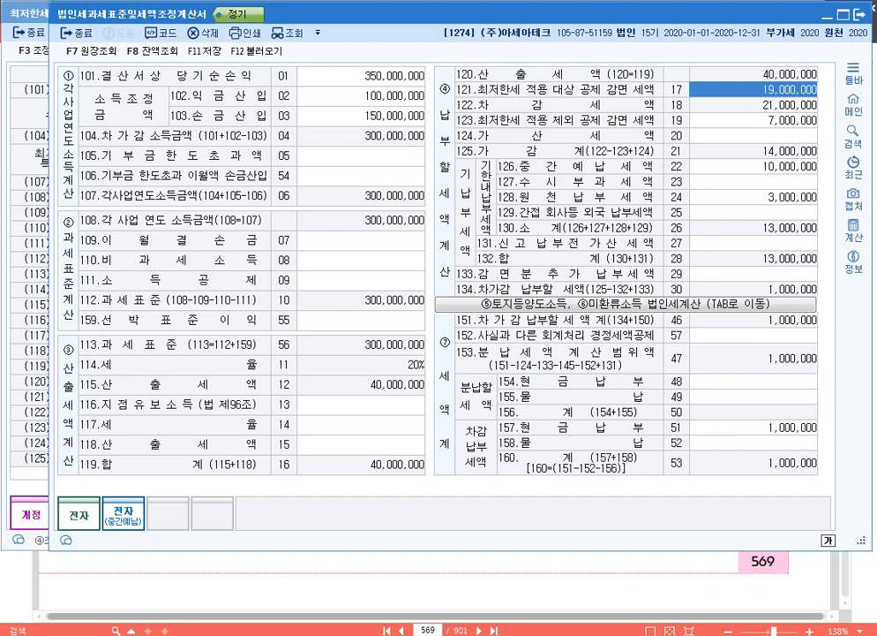
Switch to the 한글 document 20210318.hwp and add the line "p.622 1278" below "p.569 1274"
{"action": "key", "text": "alt+Tab"}
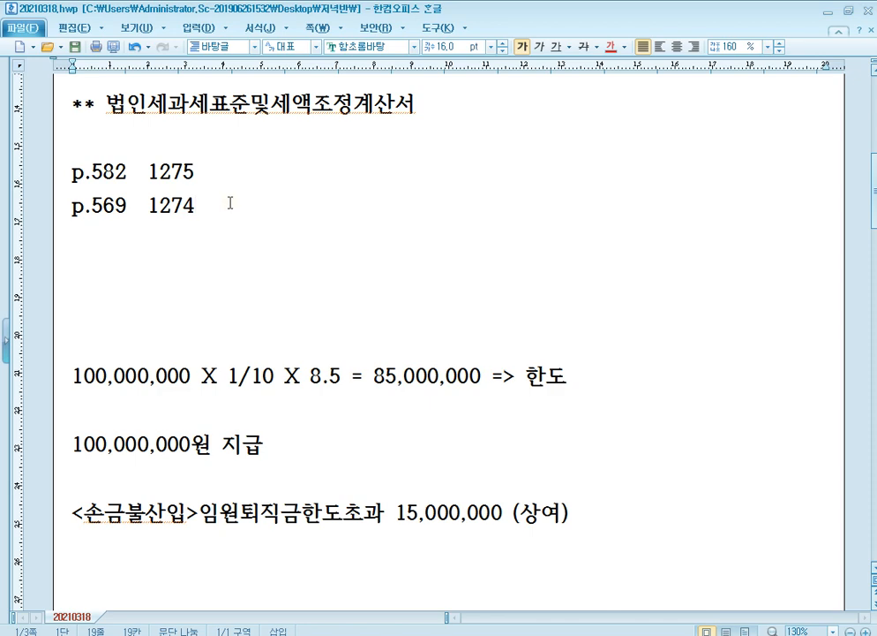
{"action": "key", "text": "Return"}
{"action": "type", "text": "p."}
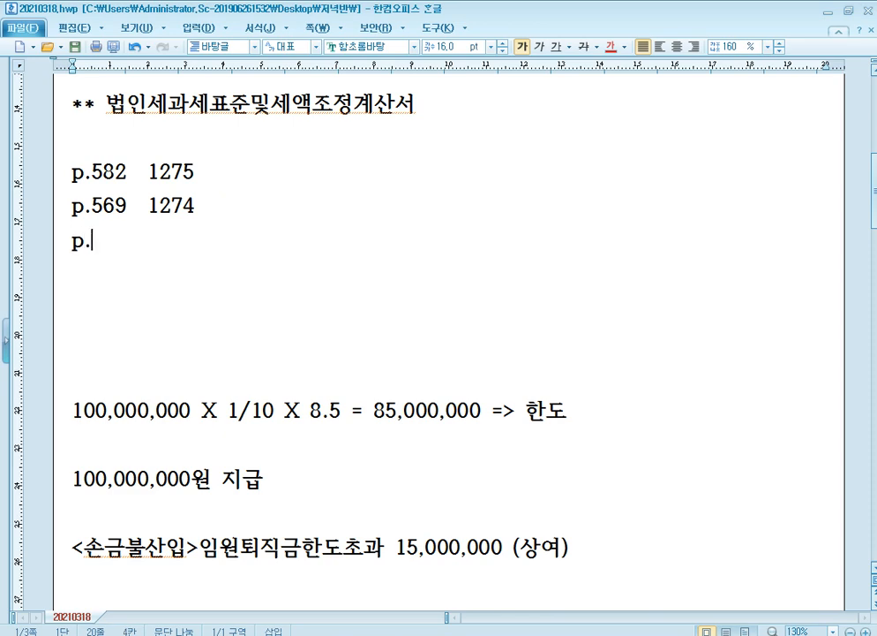
{"action": "type", "text": "622"}
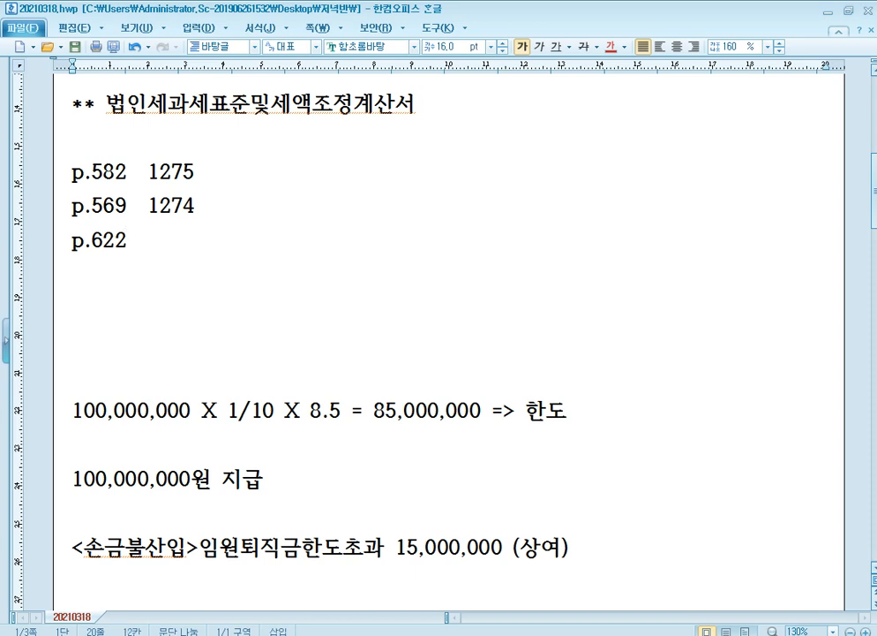
{"action": "type", "text": "1278"}
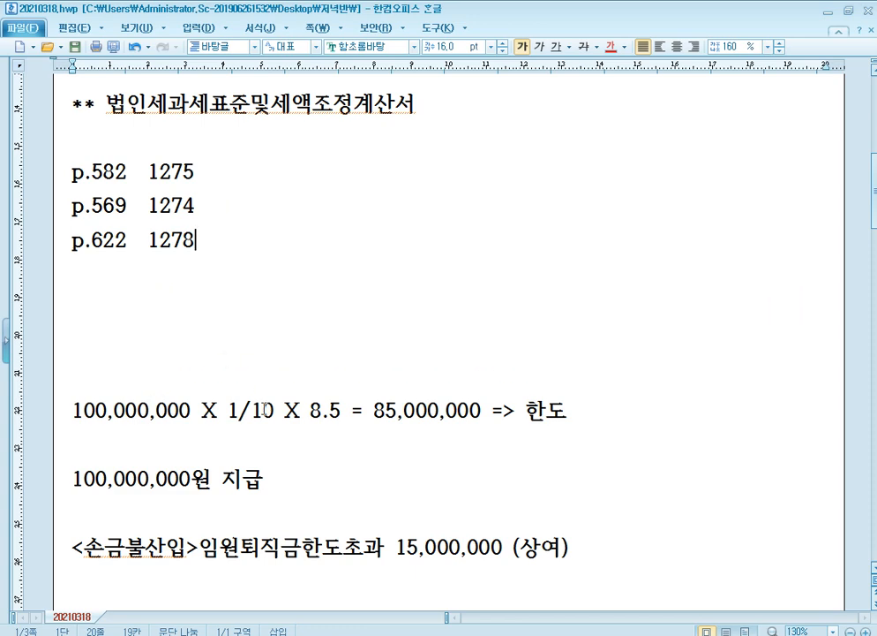
Switch to the textbook in 알PDF and go to question [5] on page 622
{"action": "left_click", "coordinate": [470, 633]}
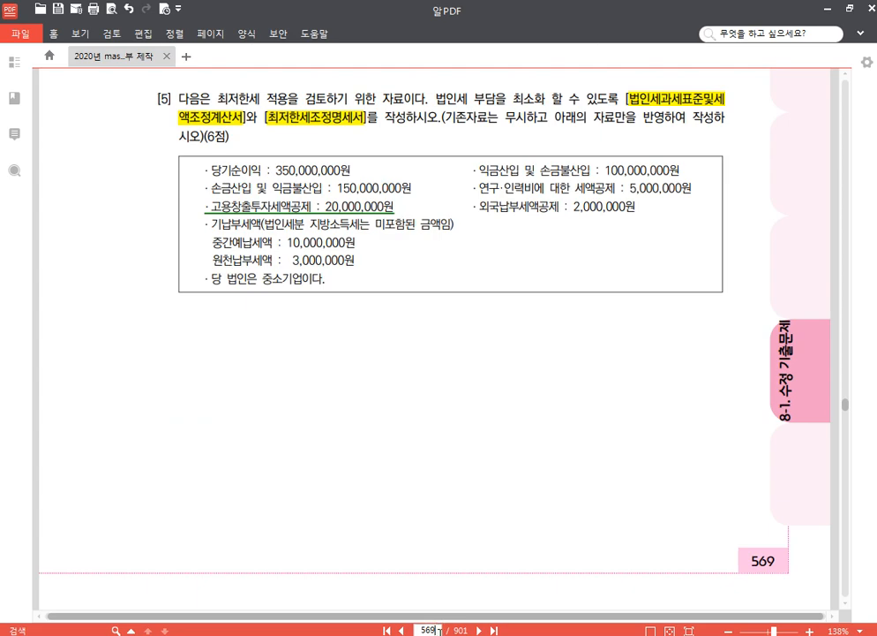
{"action": "left_click", "coordinate": [437, 630]}
{"action": "type", "text": "622"}
{"action": "key", "text": "Return"}
{"action": "scroll", "coordinate": [487, 364], "scroll_direction": "down", "scroll_amount": 3}
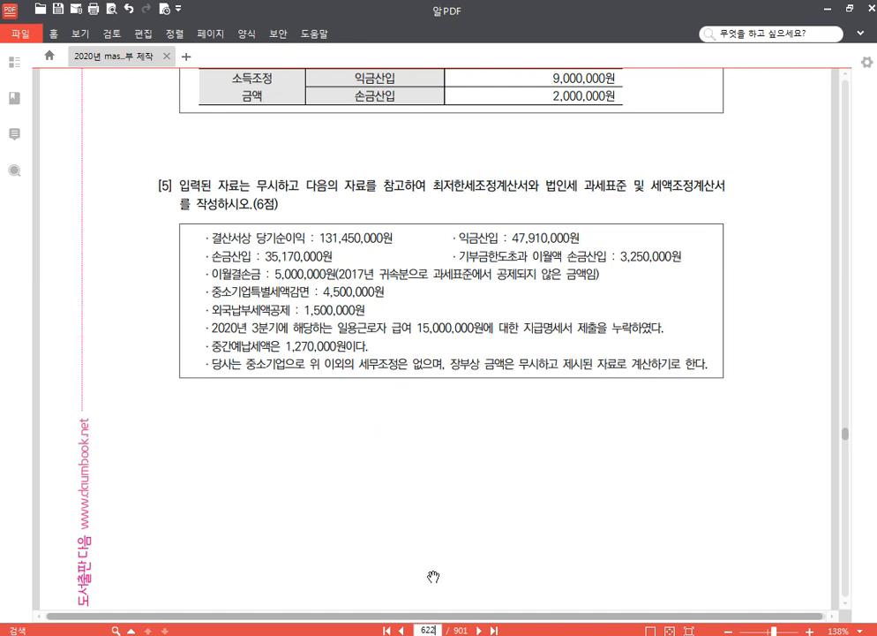
Switch to KcLep and change the company to 1278 (주)세광전자
{"action": "key", "text": "alt+Tab"}
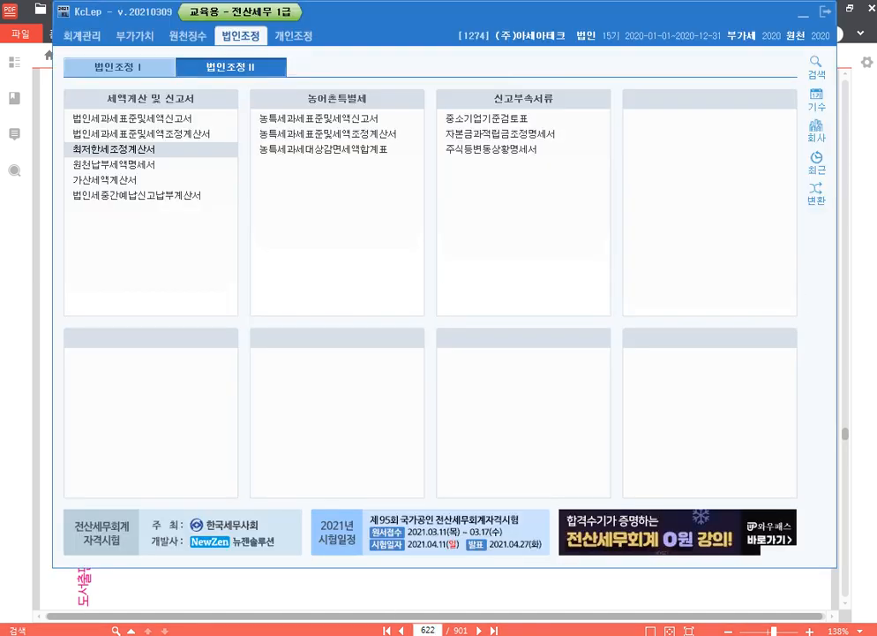
{"action": "left_click", "coordinate": [817, 131]}
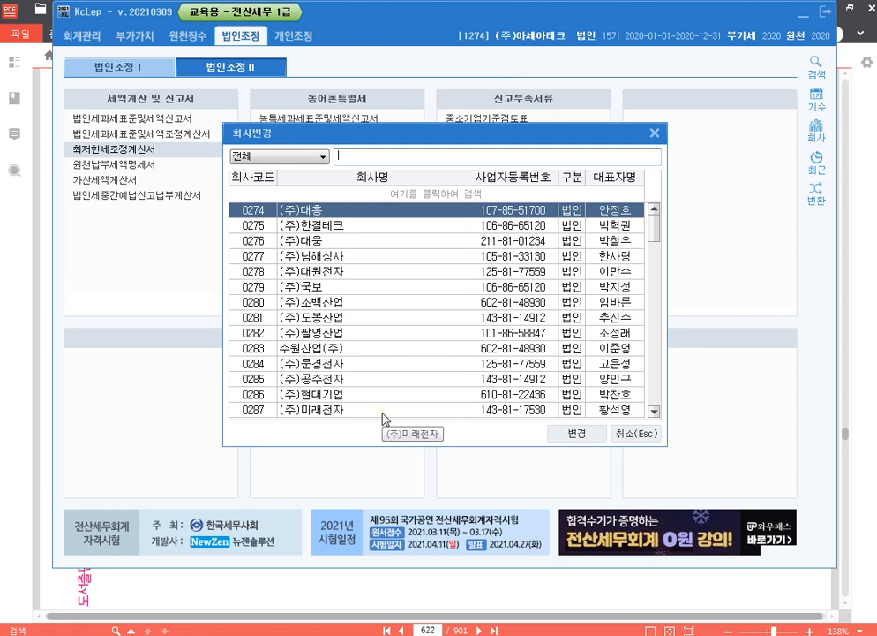
{"action": "type", "text": "1278"}
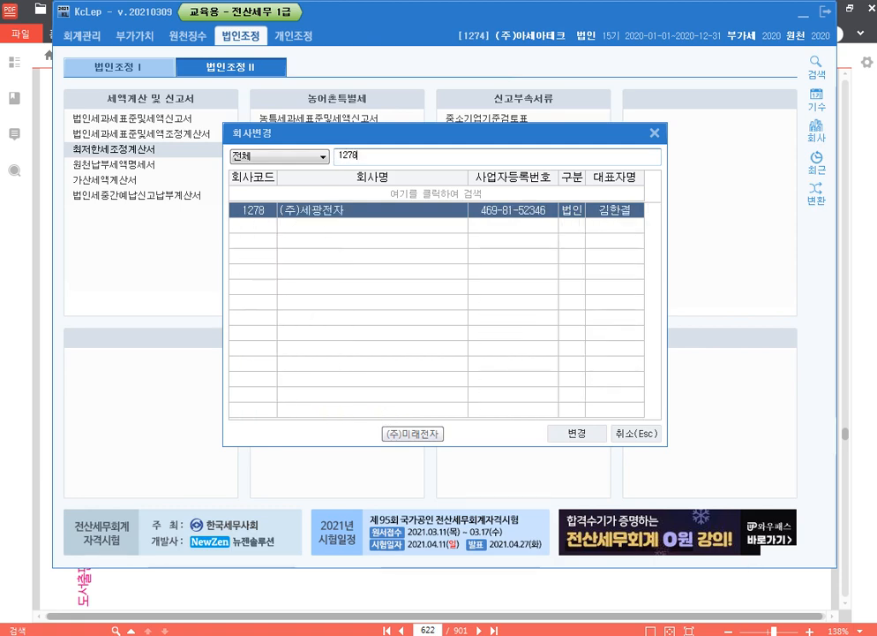
{"action": "key", "text": "Return"}
{"action": "key", "text": "Return"}
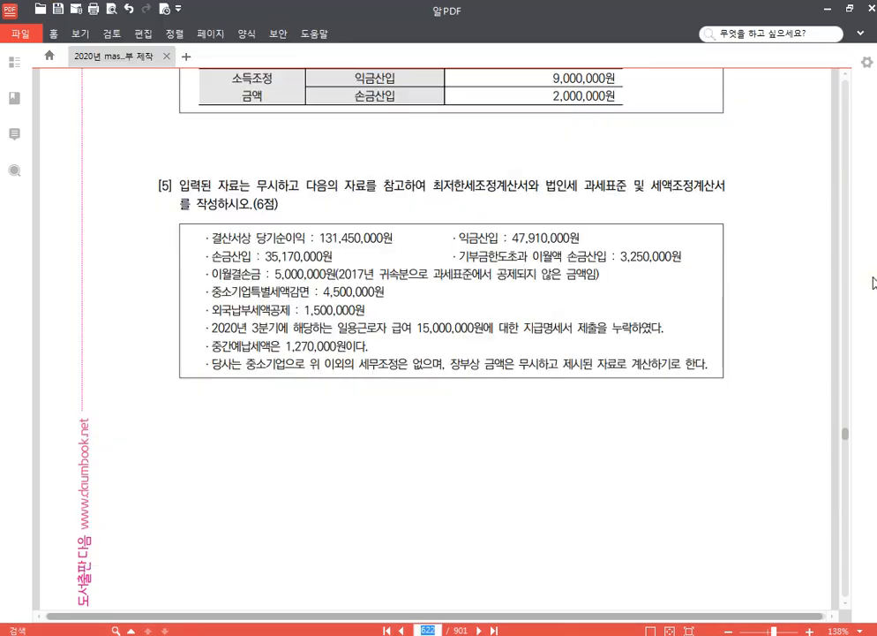
In the 알PDF textbook's question [5], highlight 최저한세조정계산서 and 법인세 과세표준 및 세액조정계산서 in yellow, and underline "중소기업특별세액감면 : 4,500,000원" in green
{"action": "left_click", "coordinate": [863, 258]}
{"action": "scroll", "coordinate": [500, 412], "scroll_direction": "down", "scroll_amount": 1}
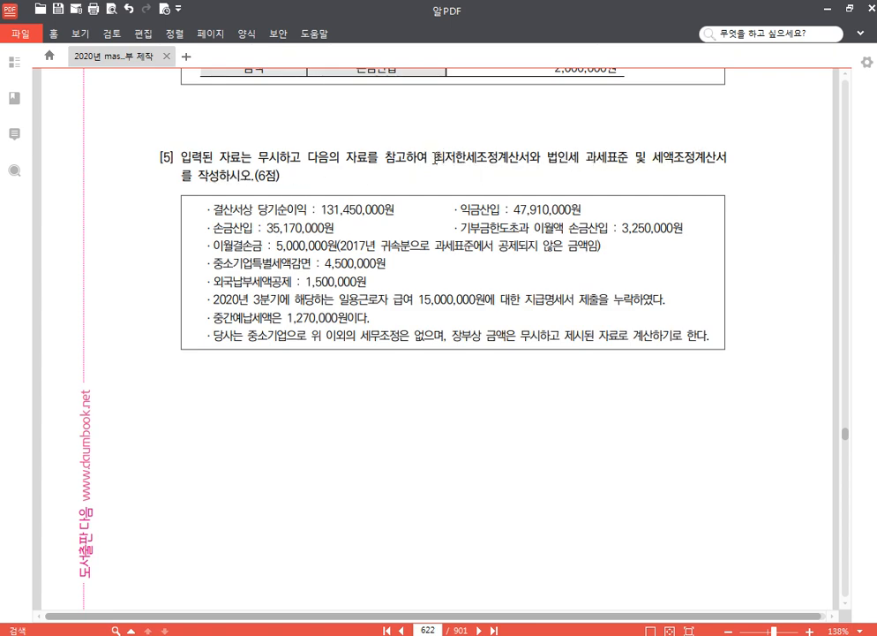
{"action": "left_click_drag", "start_coordinate": [436, 158], "coordinate": [783, 169]}
{"action": "left_click", "coordinate": [534, 134]}
{"action": "left_click", "coordinate": [764, 146]}
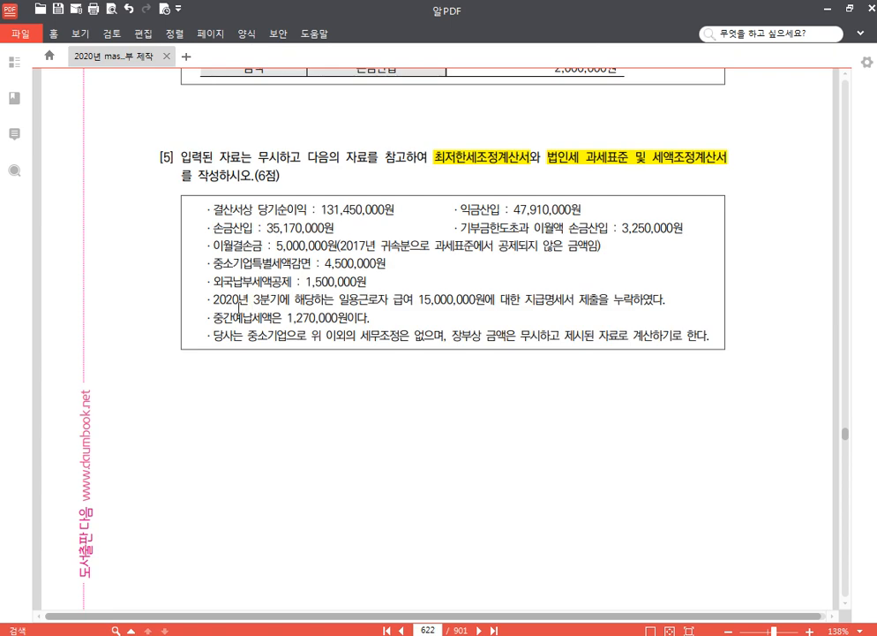
{"action": "left_click_drag", "start_coordinate": [214, 263], "coordinate": [396, 270]}
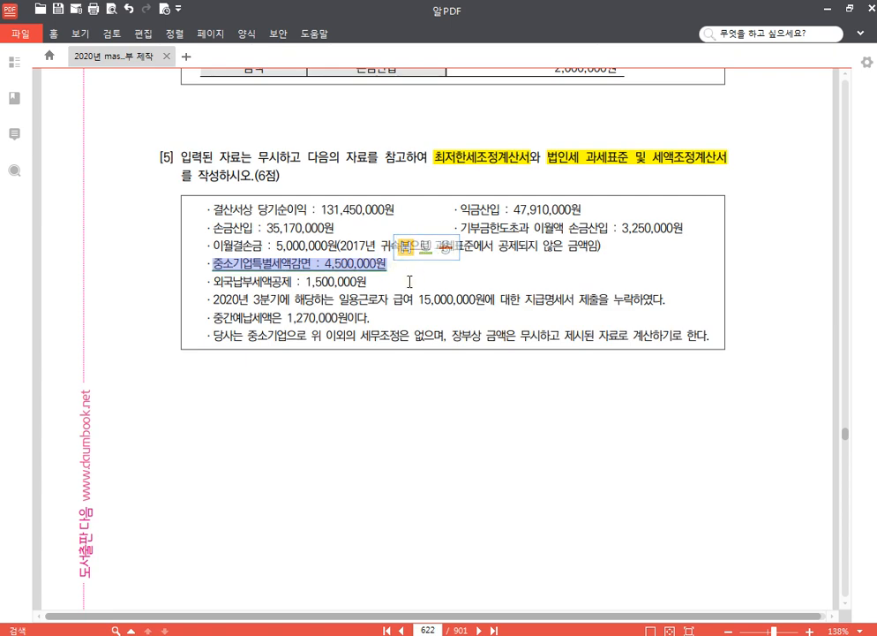
{"action": "left_click", "coordinate": [425, 247]}
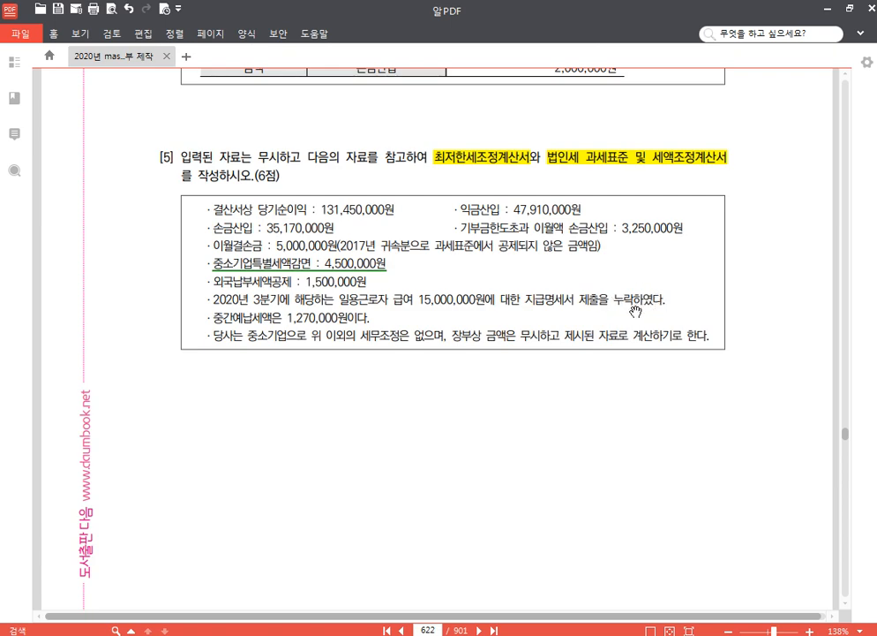
Open 가산세액계산서 in KcLep, examine the 지급명세서 미(누락)제출 rate options under 미제출가산세, and close the form
{"action": "key", "text": "alt+Tab"}
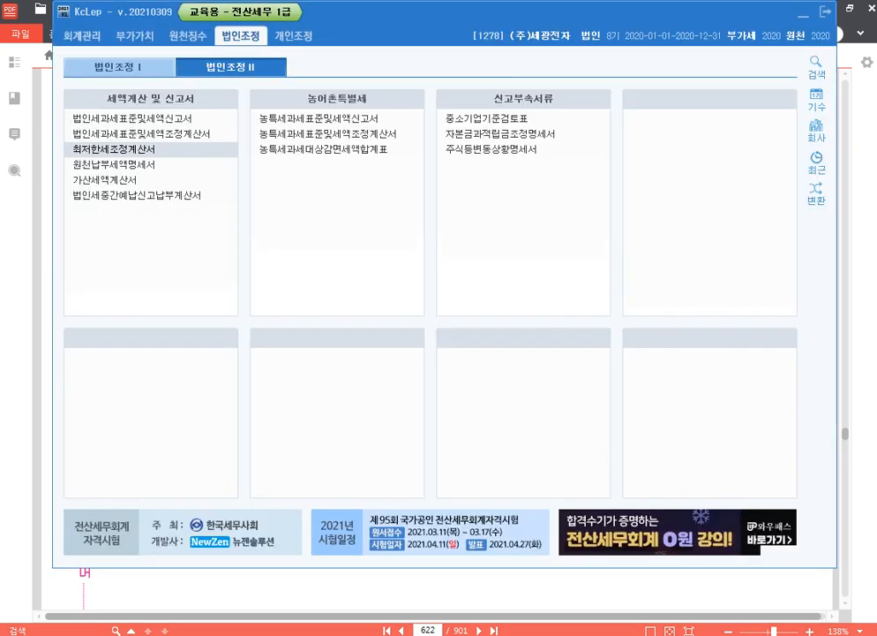
{"action": "left_click", "coordinate": [149, 181]}
{"action": "left_click", "coordinate": [175, 74]}
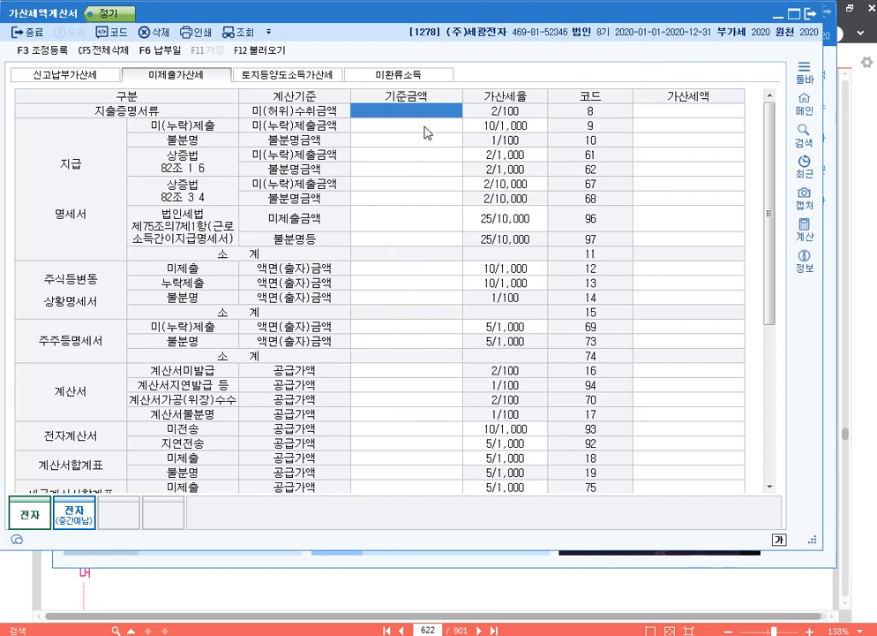
{"action": "left_click", "coordinate": [505, 124]}
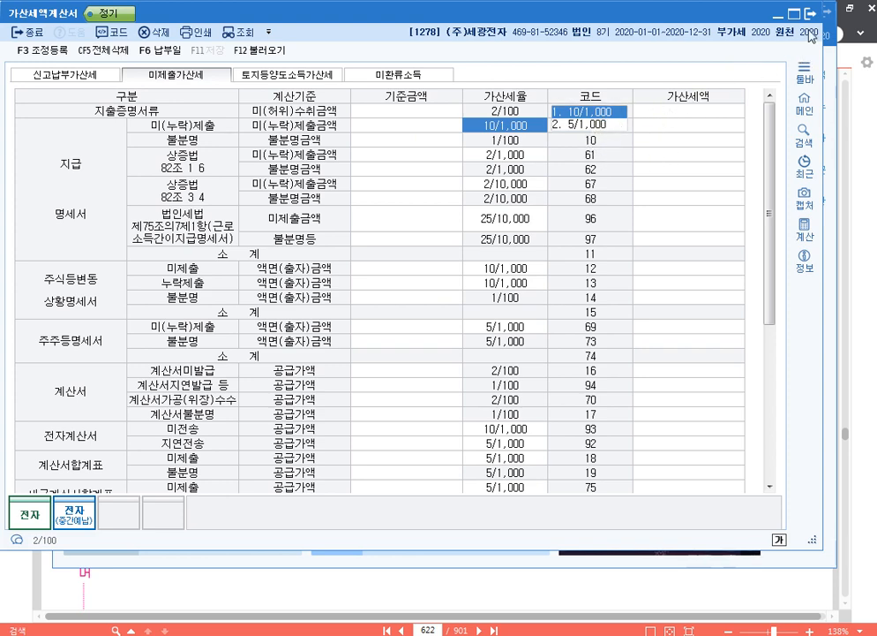
{"action": "key", "text": "Escape"}
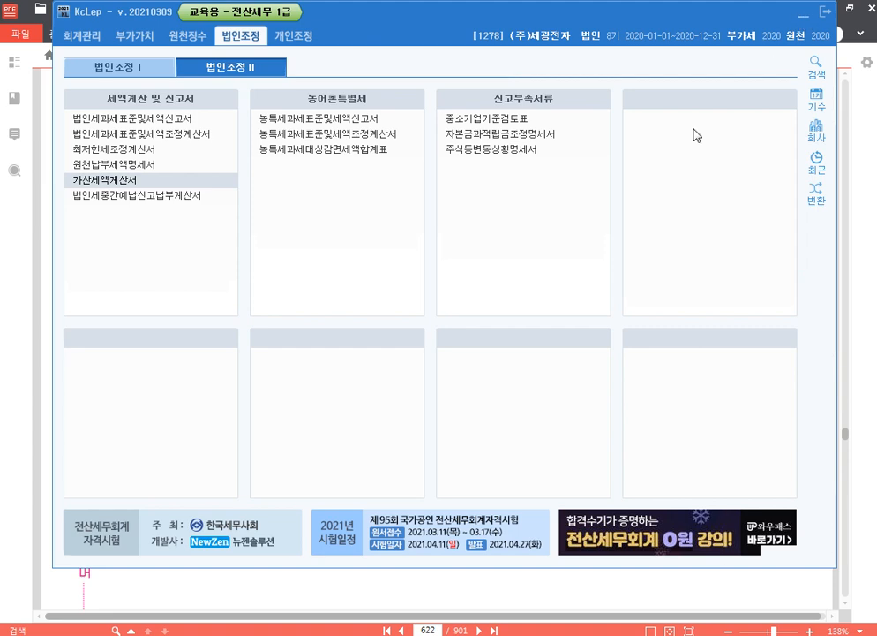
Recheck question [5] in the textbook, open 법인세과세표준및세액조정계산서 in KcLep and enter 131,450,000 for 101.결산서상 당기순손익
{"action": "left_click", "coordinate": [839, 263]}
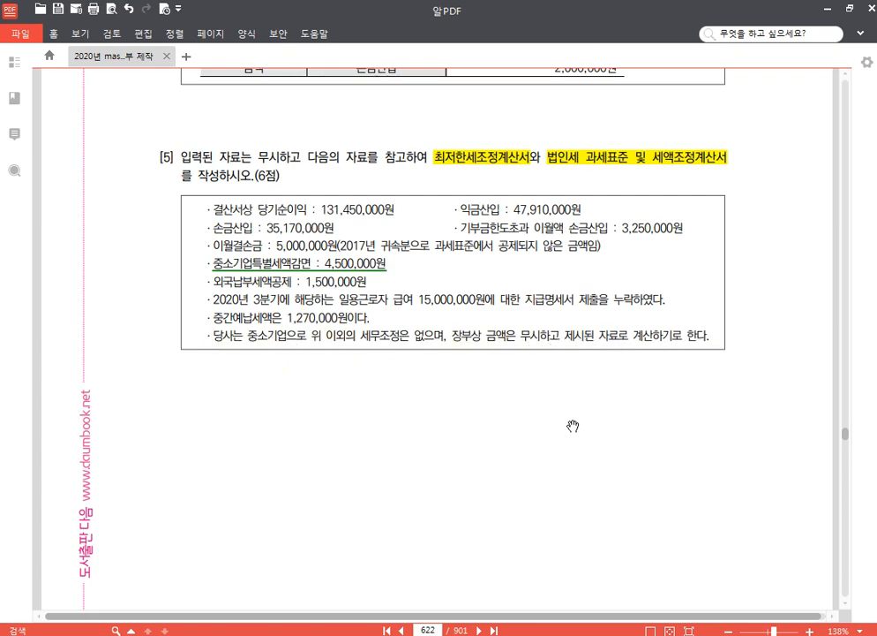
{"action": "scroll", "coordinate": [547, 428], "scroll_direction": "up", "scroll_amount": 1}
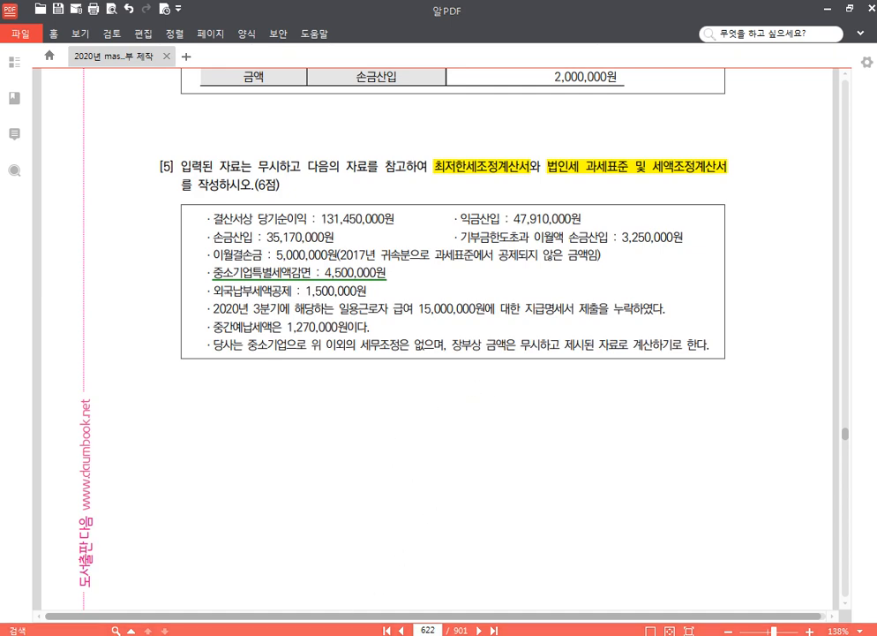
{"action": "key", "text": "alt+Tab"}
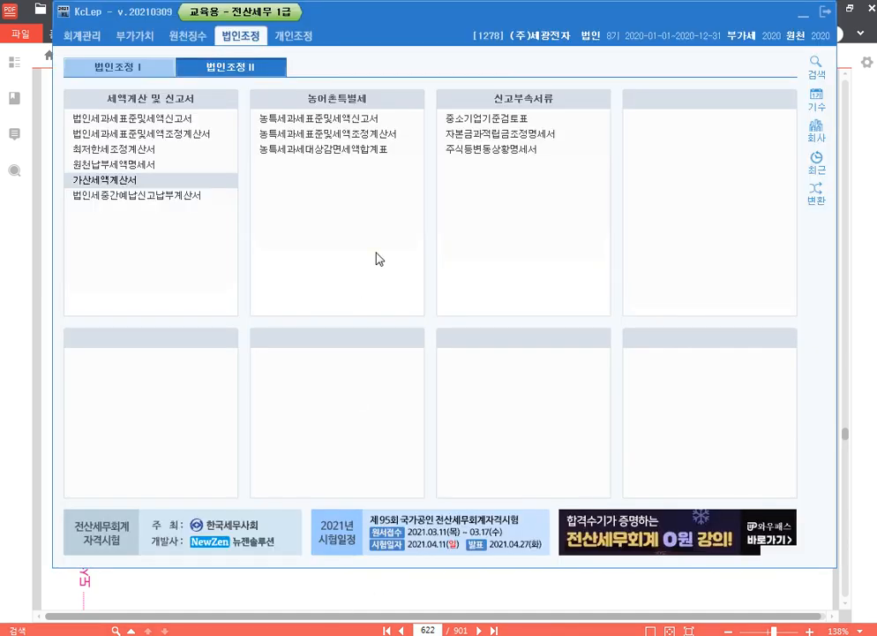
{"action": "left_click", "coordinate": [208, 135]}
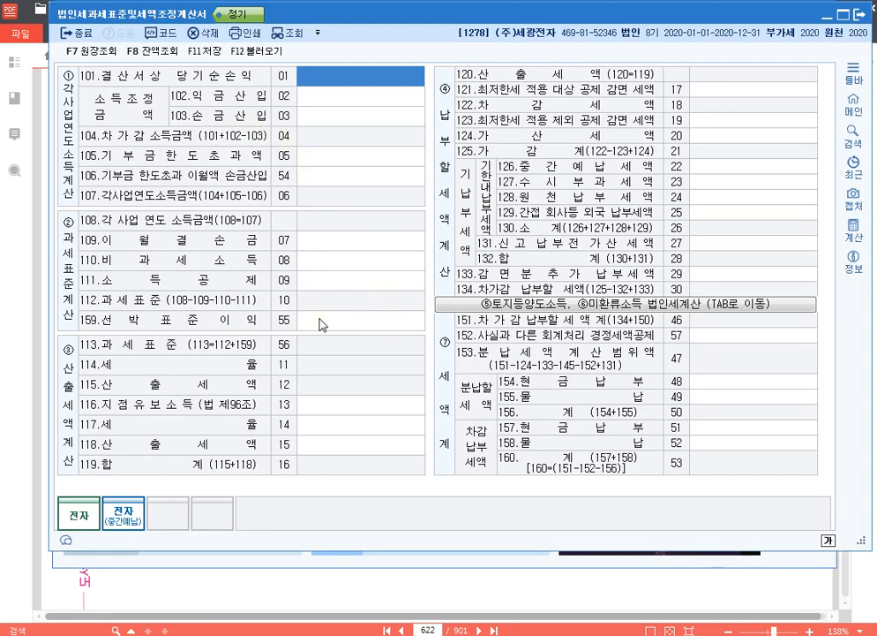
{"action": "left_click", "coordinate": [365, 85]}
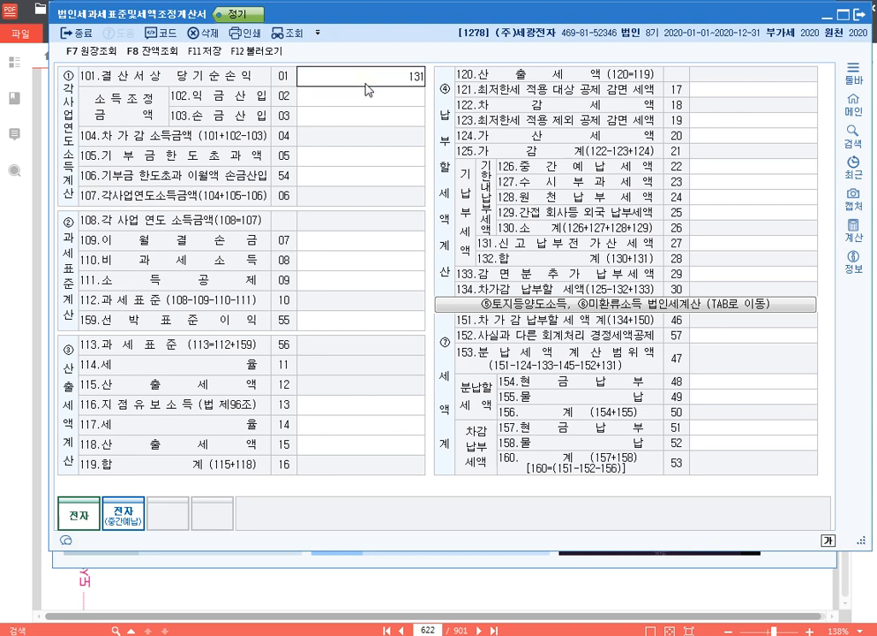
{"action": "type", "text": "131,450,000"}
{"action": "key", "text": "Return"}
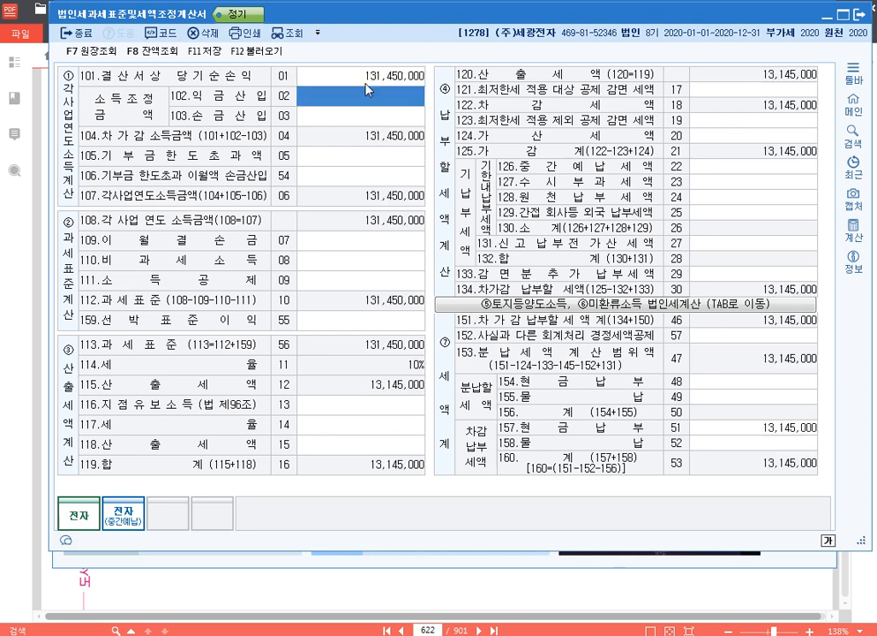
Enter 47,910,000 for 102.익금산입 and 35,170,000 for 103.손금산입
{"action": "type", "text": "4"}
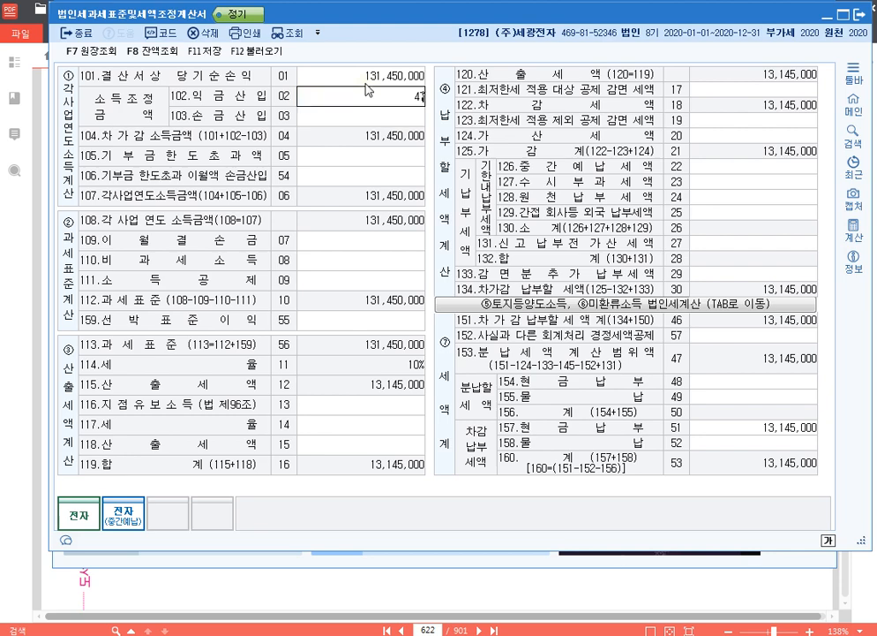
{"action": "type", "text": "7,910,000"}
{"action": "key", "text": "Return"}
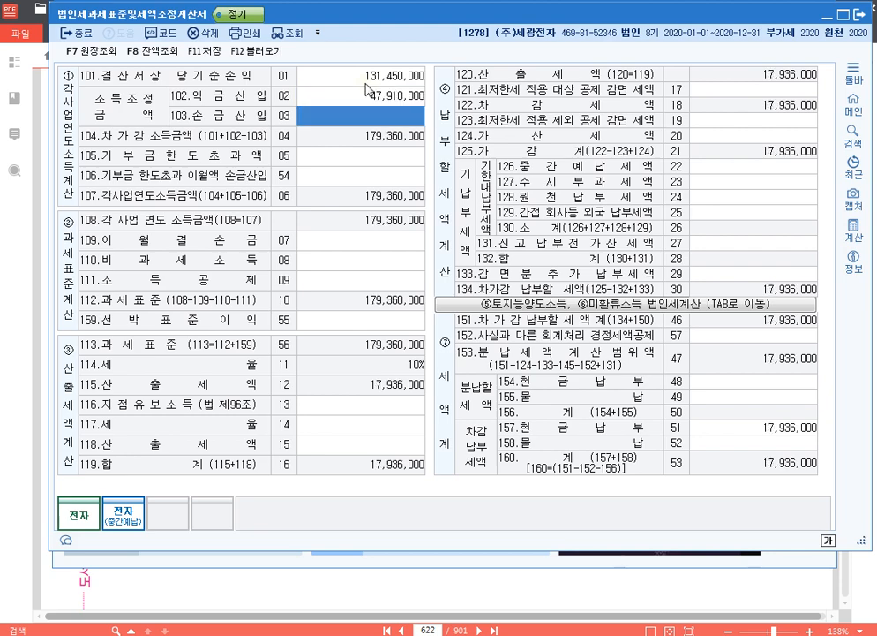
{"action": "type", "text": "3"}
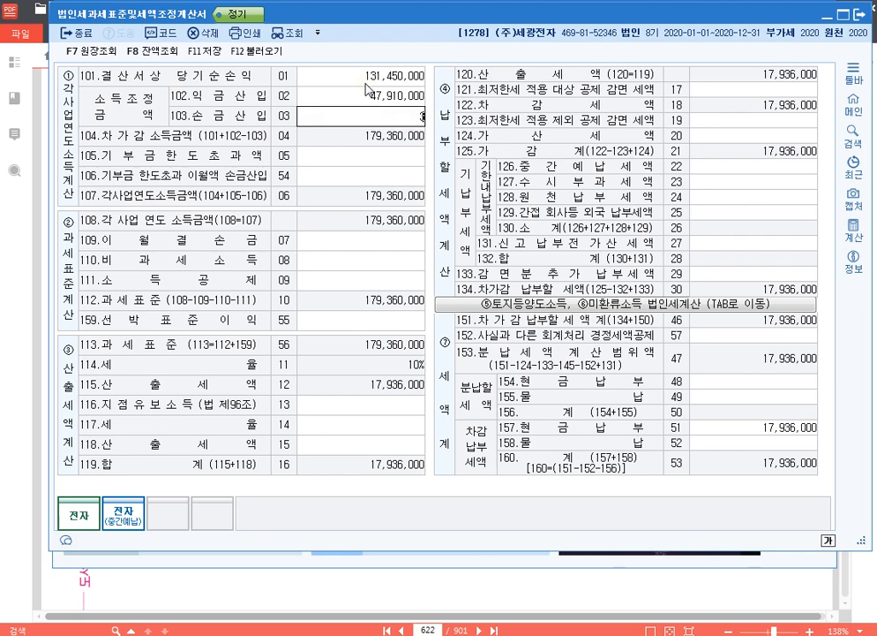
{"action": "type", "text": "5,170,000"}
{"action": "key", "text": "Return"}
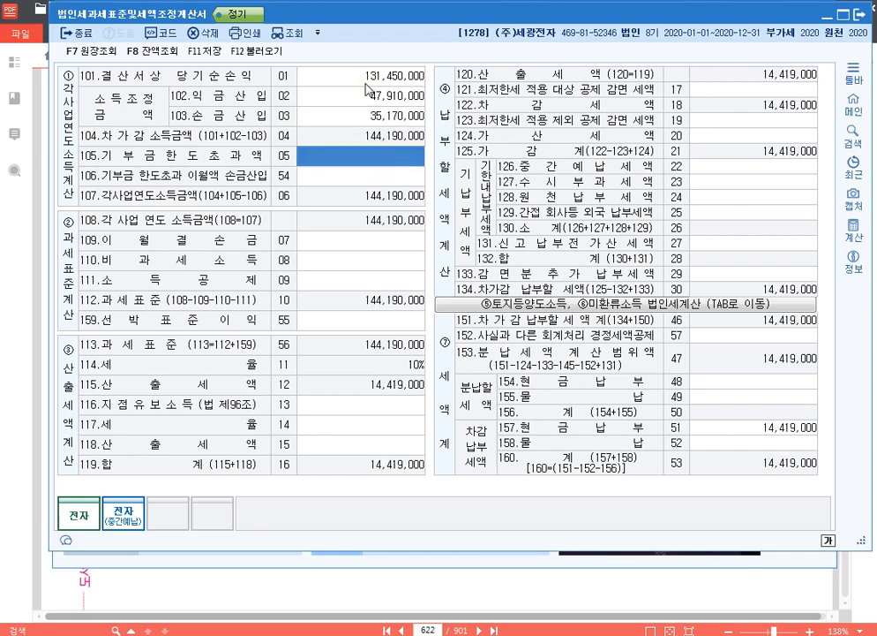
Enter 3,250,000 for 106.기부금 한도초과 이월액 손금산입, leaving 105.기부금한도초과액 blank
{"action": "key", "text": "Return"}
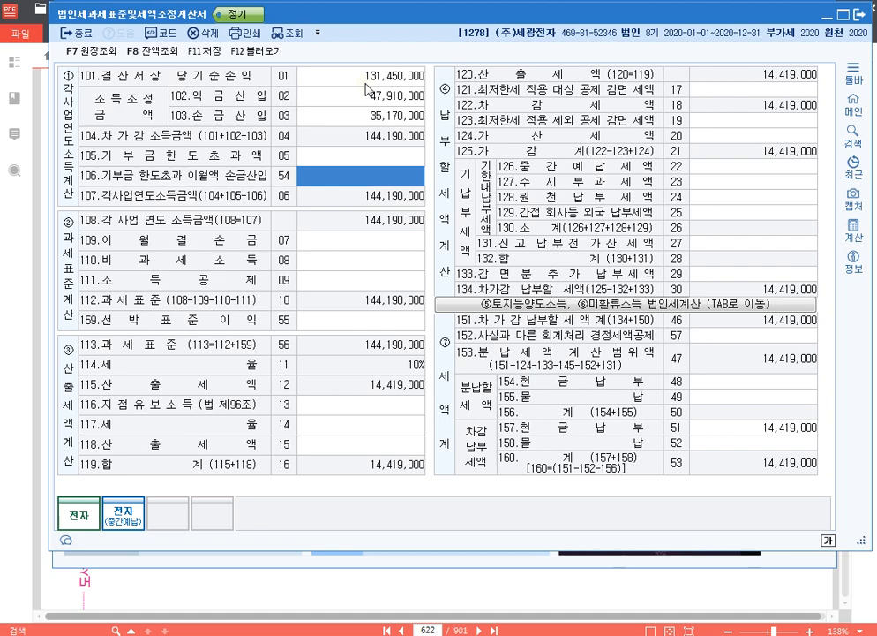
{"action": "type", "text": "3,250,000"}
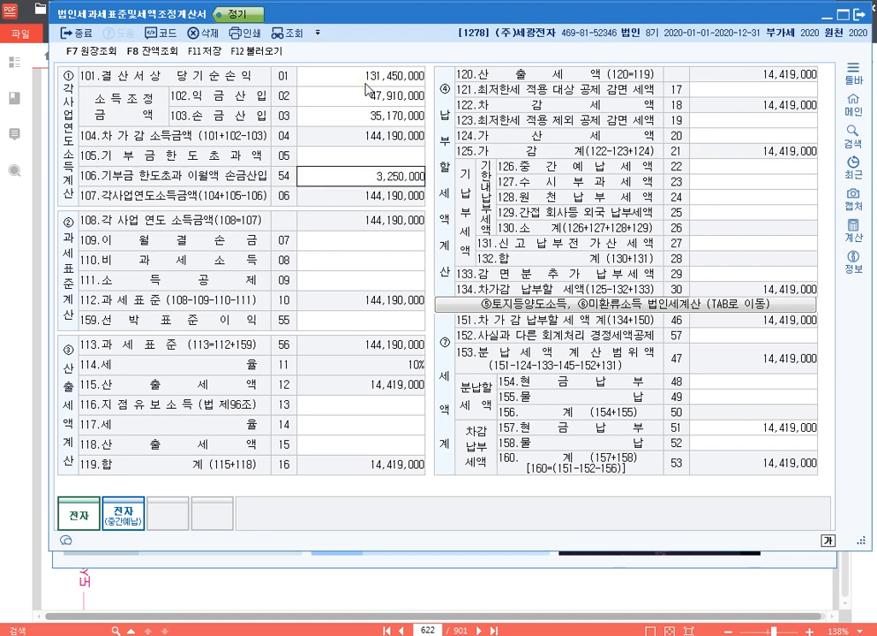
{"action": "key", "text": "Return"}
{"action": "key", "text": "Up"}
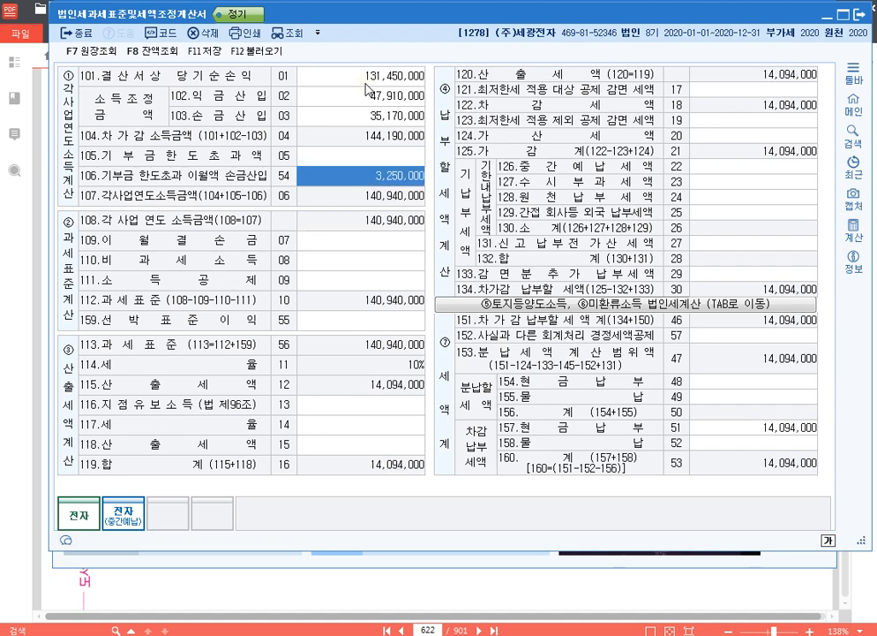
{"action": "key", "text": "Down"}
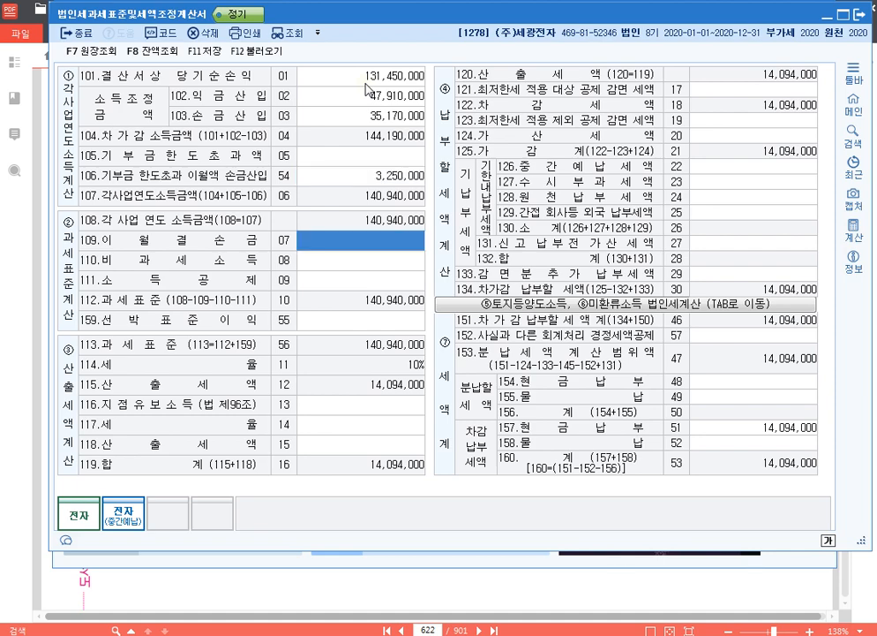
Enter 5,000,000 for 109.이월결손금 and save 법인세과세표준및세액조정계산서
{"action": "type", "text": "5000000"}
{"action": "key", "text": "Return"}
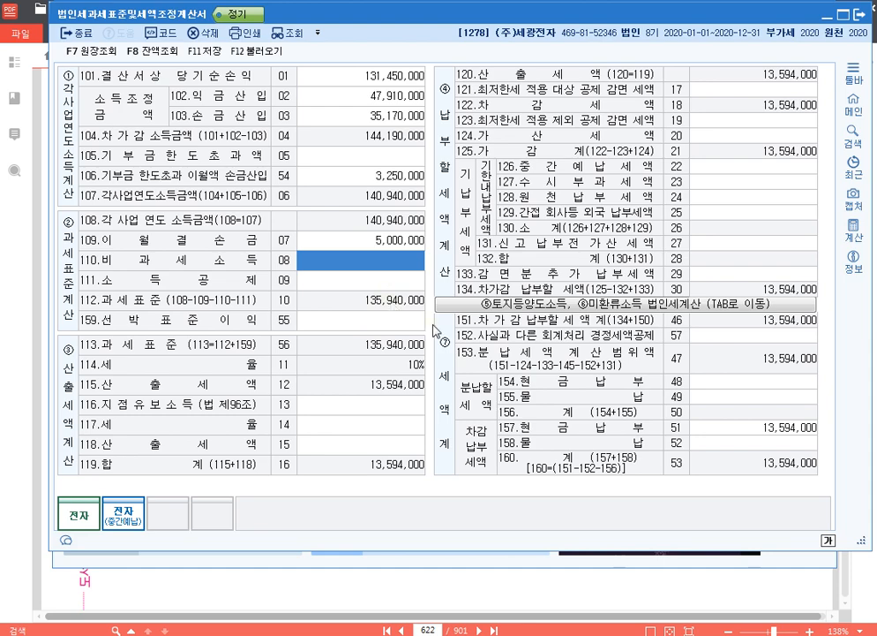
{"action": "left_click", "coordinate": [204, 51]}
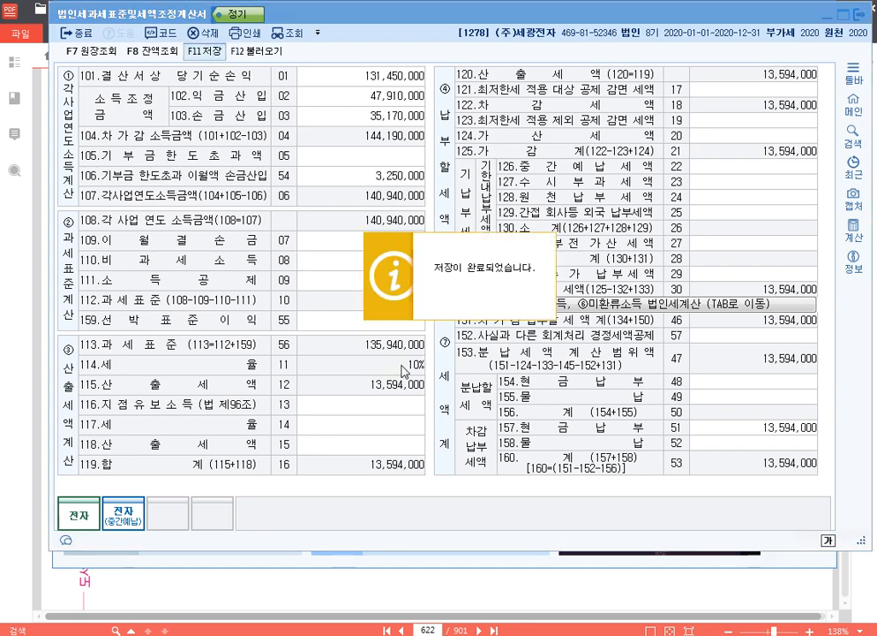
{"action": "key", "text": "Return"}
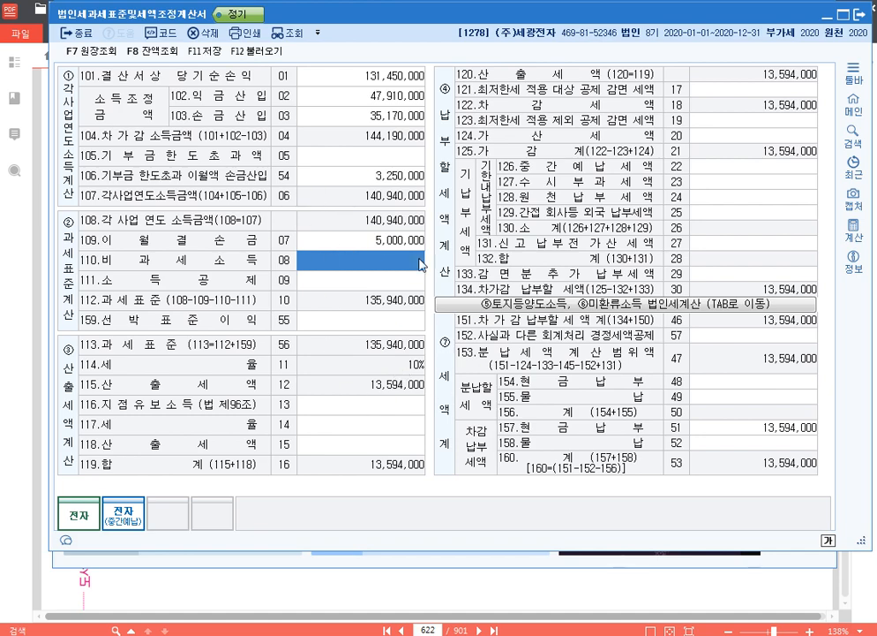
Open 최저한세조정계산서 from the main KcLep window and load the saved figures into it
{"action": "key", "text": "Escape"}
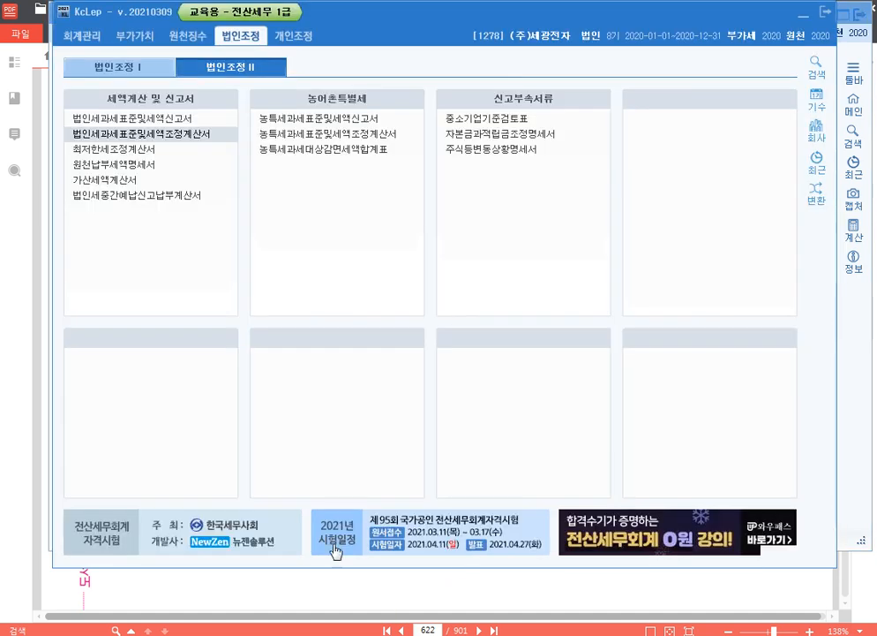
{"action": "left_click", "coordinate": [182, 155]}
{"action": "key", "text": "F12"}
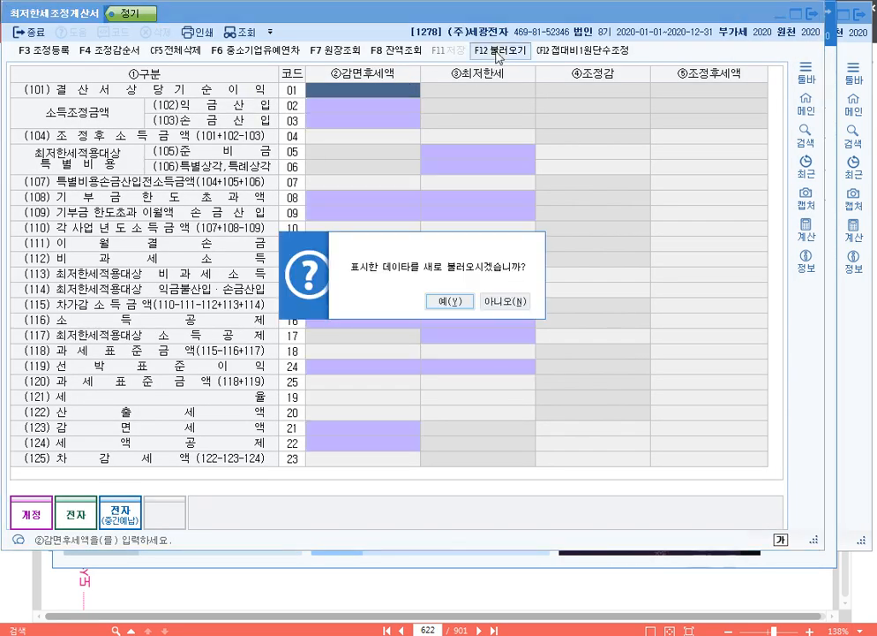
{"action": "left_click", "coordinate": [449, 408]}
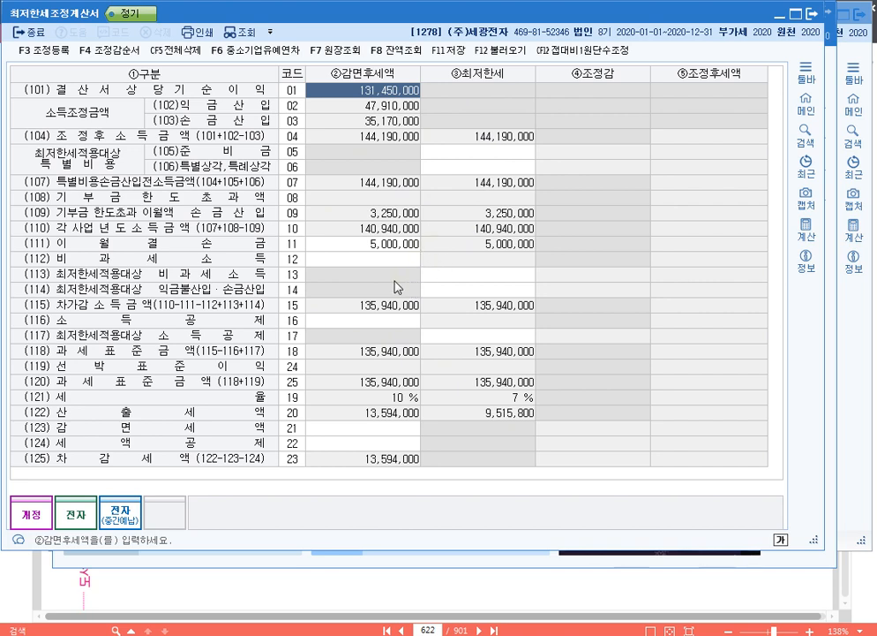
Examine the (111)이월결손금, (112)비과세소득, (116)소득공제 and (117)최저한세적용대상 소득공제 rows of 최저한세조정계산서
{"action": "left_click", "coordinate": [381, 250]}
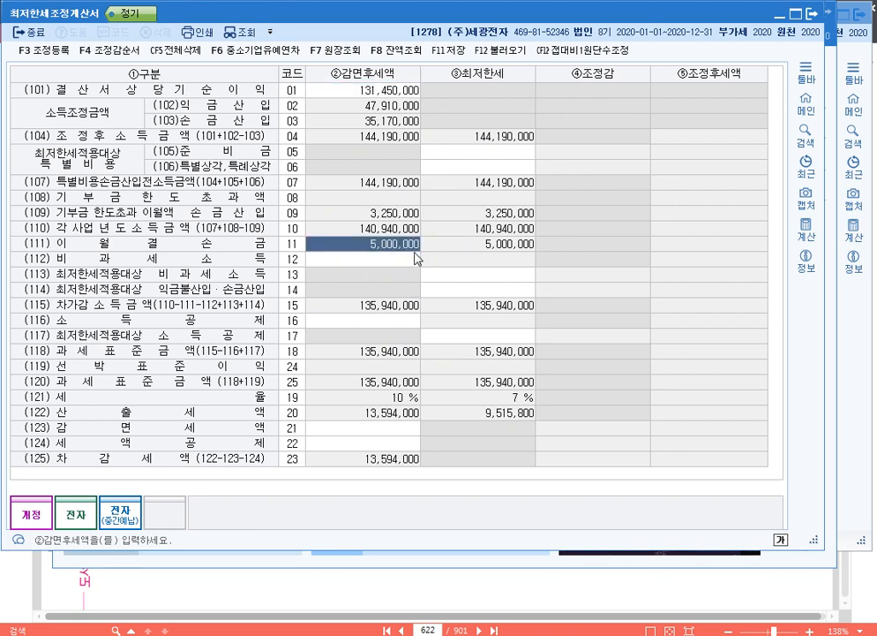
{"action": "left_click", "coordinate": [397, 322]}
{"action": "left_click", "coordinate": [476, 338]}
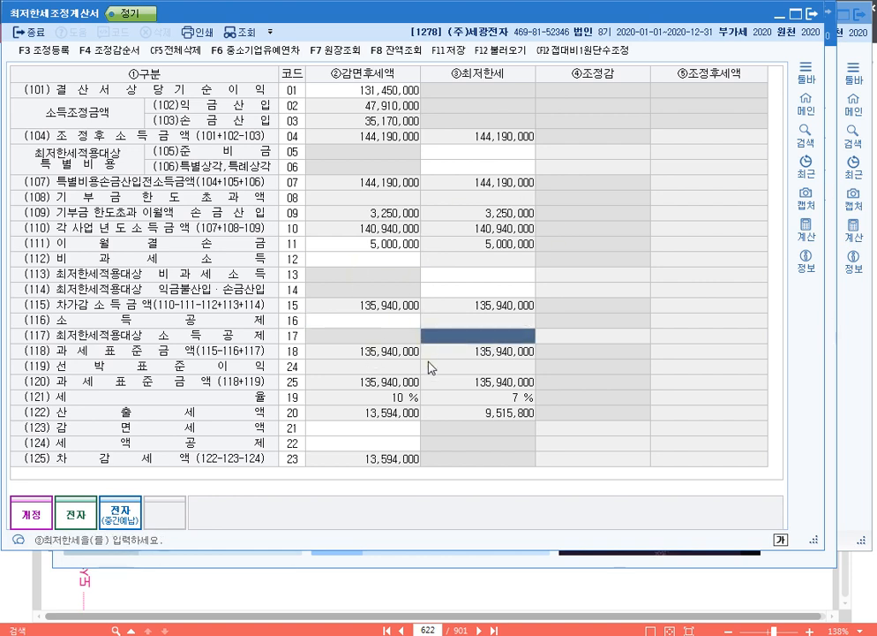
{"action": "left_click", "coordinate": [413, 325]}
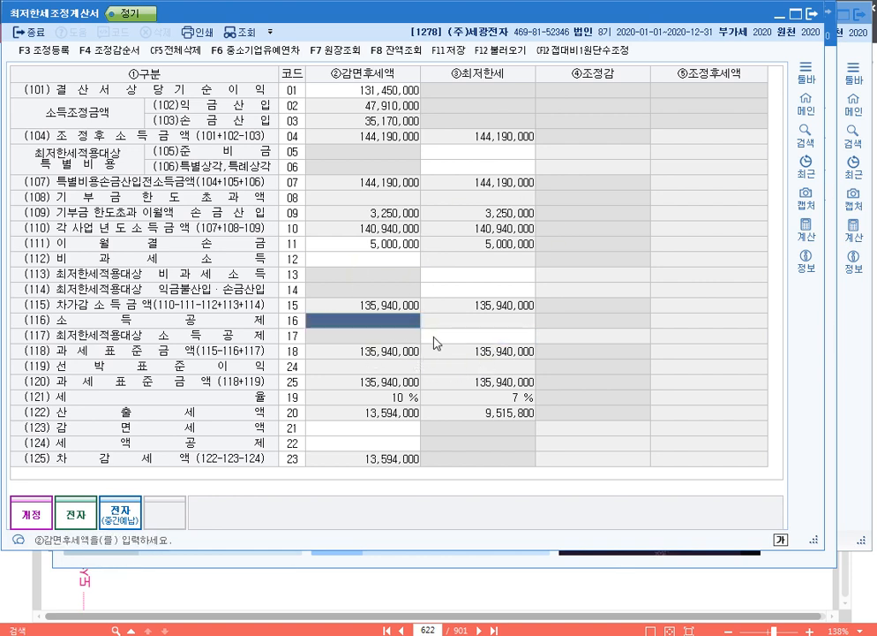
{"action": "left_click", "coordinate": [391, 260]}
{"action": "left_click", "coordinate": [384, 243]}
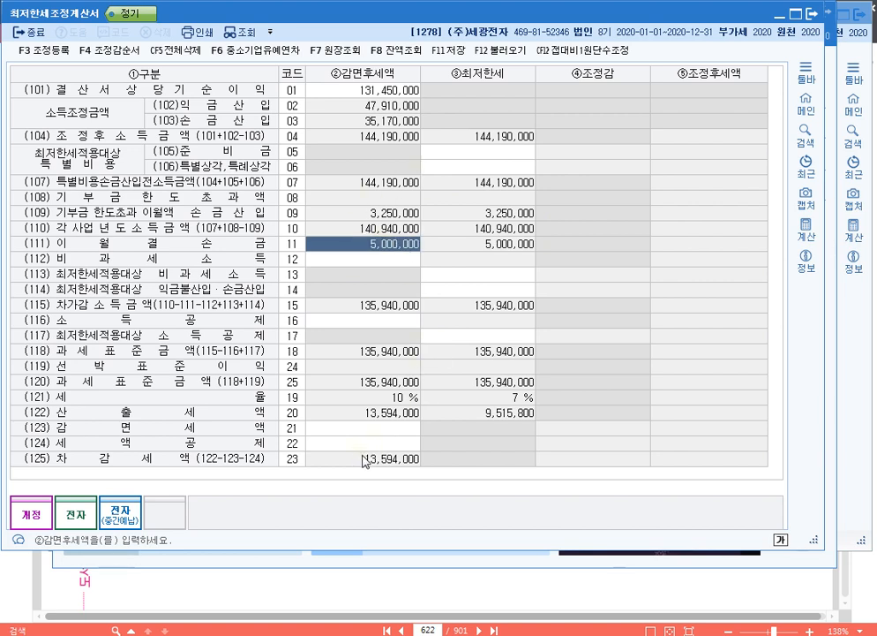
Enter 4,500,000 for (123)감면세액 under ②감면후세액, check its ④조정감 amount, and save the form
{"action": "left_click", "coordinate": [382, 431]}
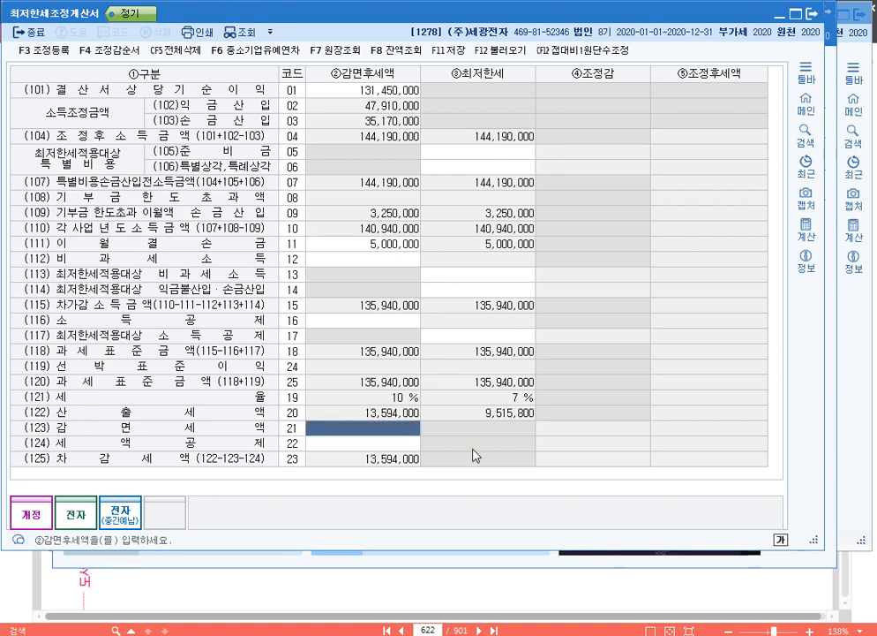
{"action": "type", "text": "4,500,000"}
{"action": "key", "text": "Return"}
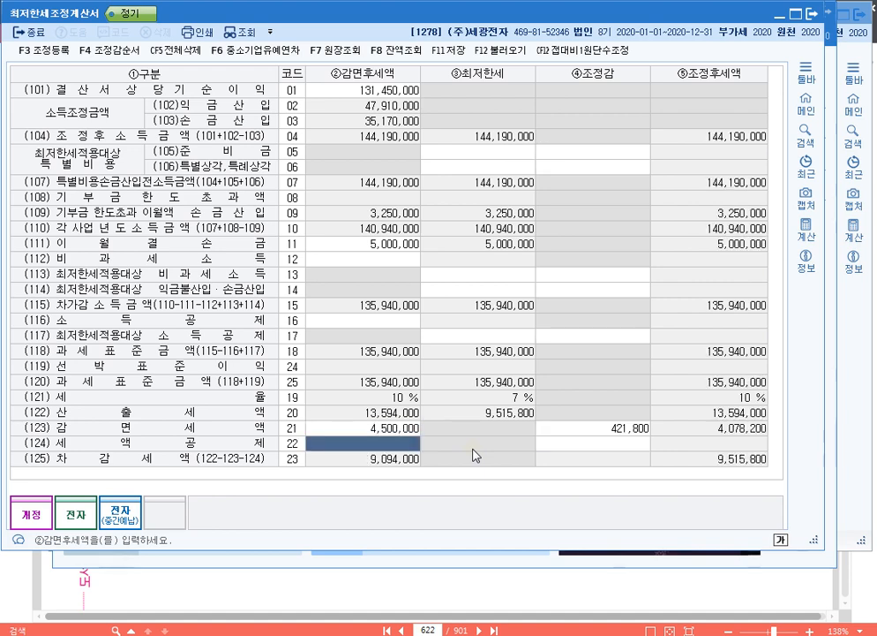
{"action": "left_click", "coordinate": [635, 429]}
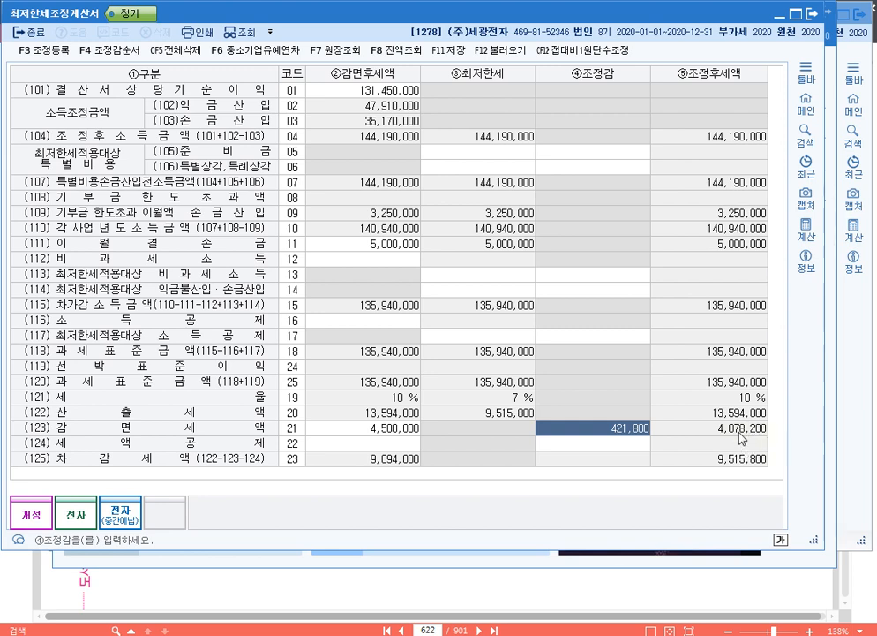
{"action": "left_click", "coordinate": [397, 430]}
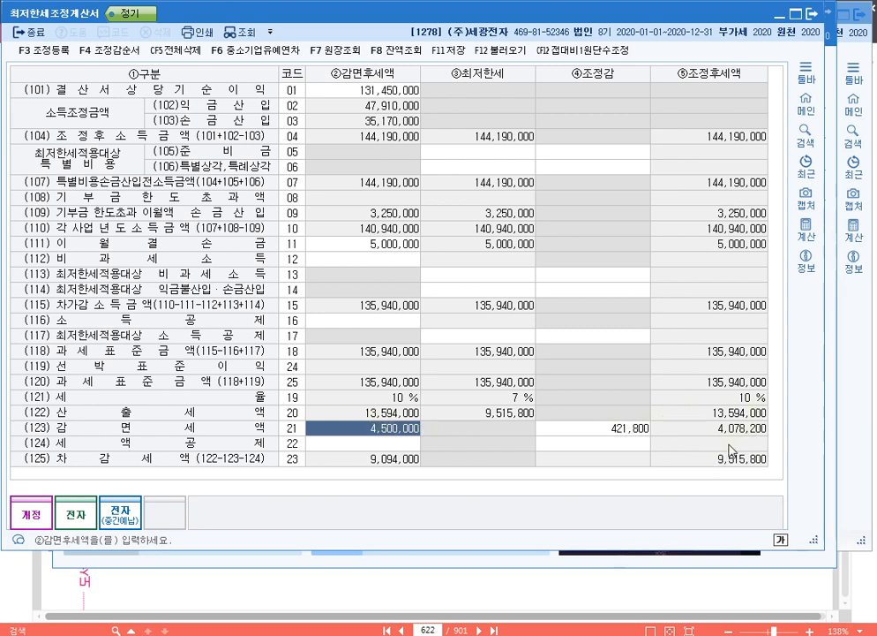
{"action": "key", "text": "F11"}
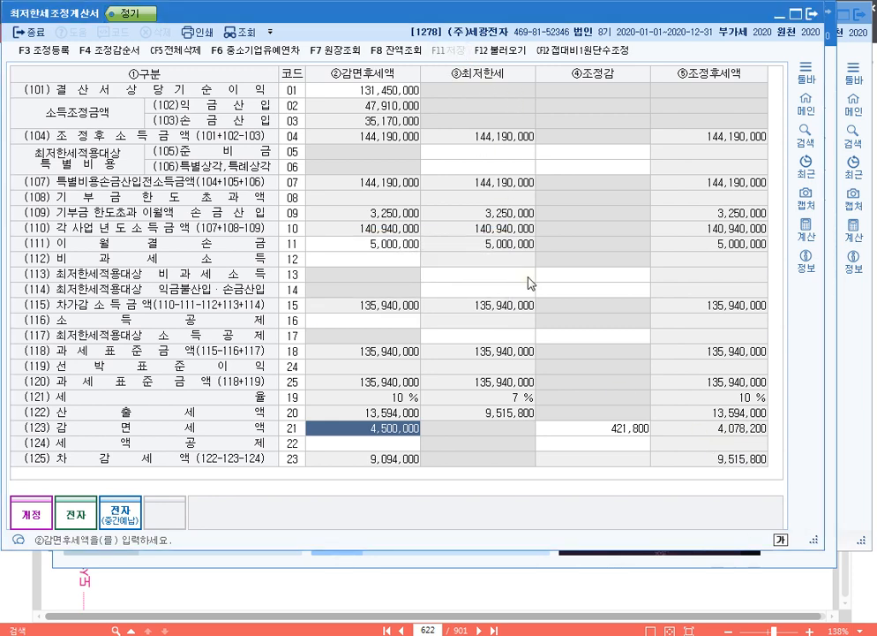
Return to 법인세과세표준및세액조정계산서, place it so ⑤조정후세액 stays in view, and enter 4,078,200 for 121.최저한세 적용 대상 공제 감면 세액
{"action": "key", "text": "alt+Tab"}
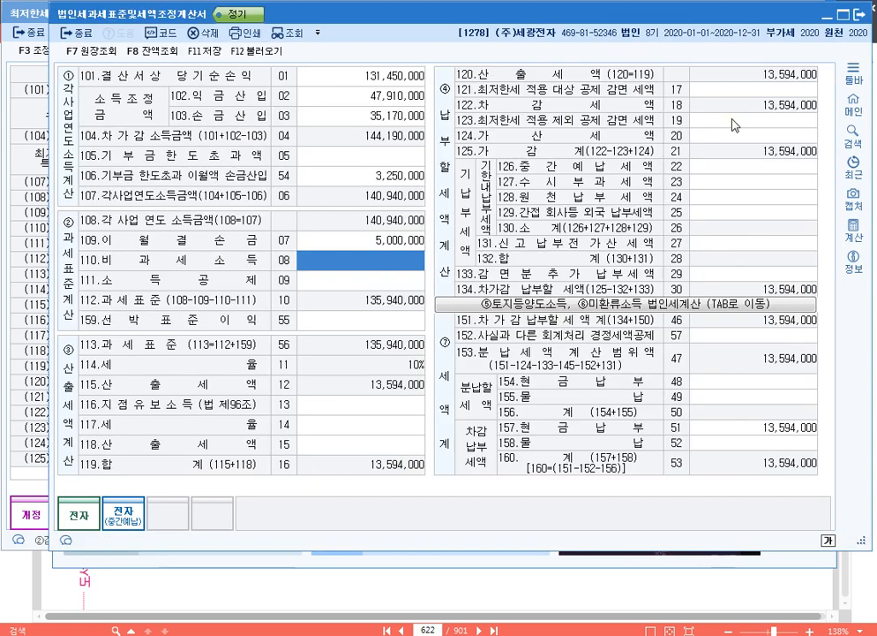
{"action": "left_click_drag", "start_coordinate": [750, 19], "coordinate": [533, 33]}
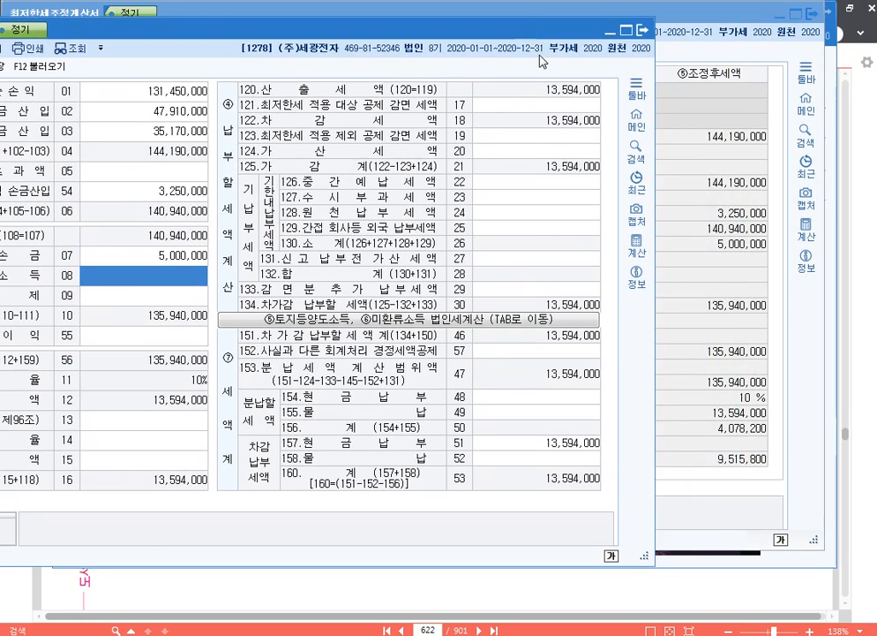
{"action": "left_click", "coordinate": [551, 104]}
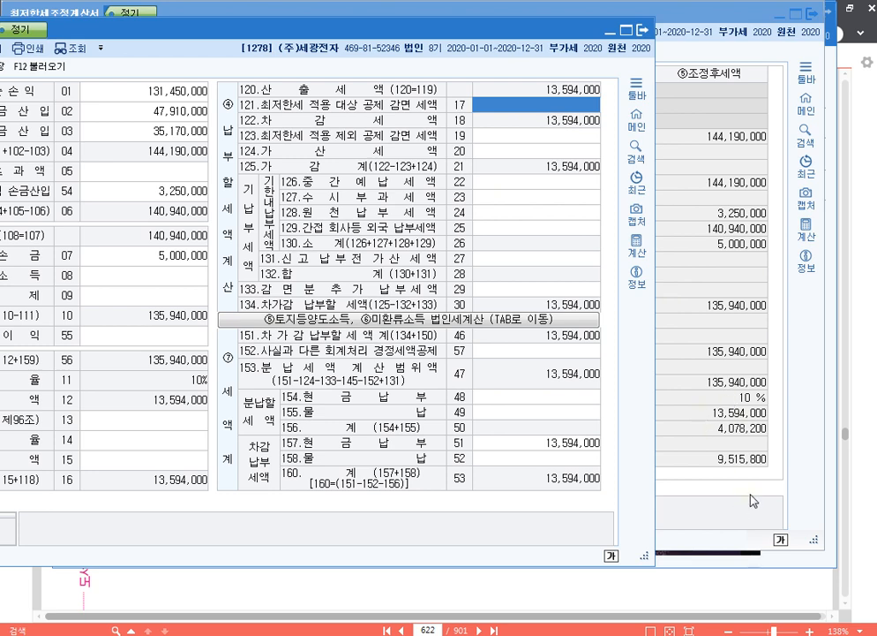
{"action": "type", "text": "4,078,200"}
{"action": "key", "text": "Return"}
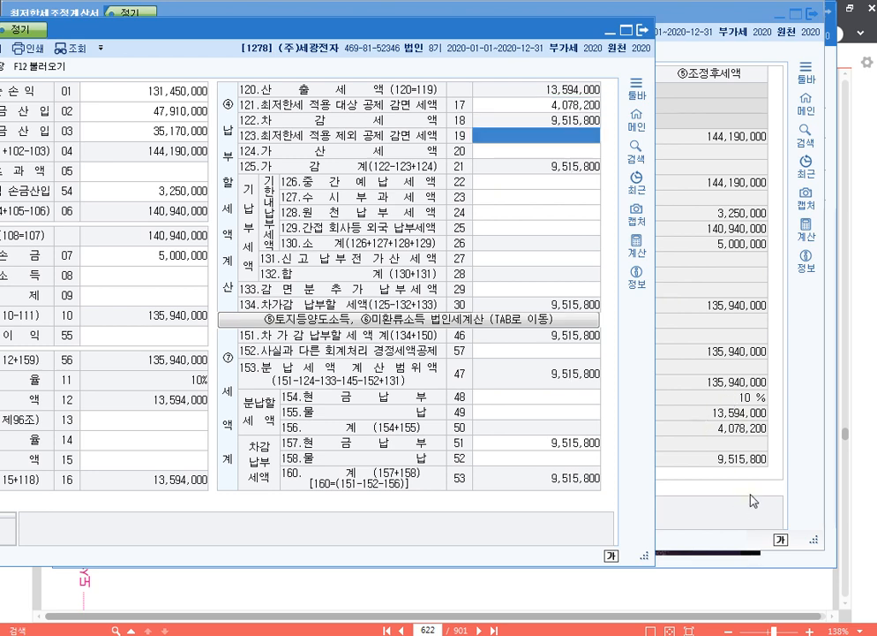
{"action": "key", "text": "Up"}
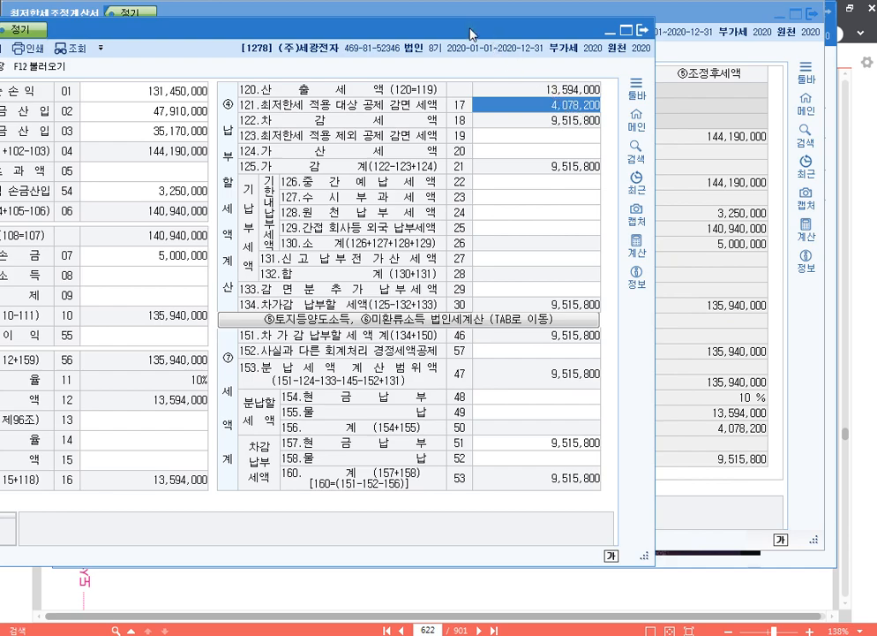
Move the form back fully into view and enter 1,500,000 for 123.최저한세 적용 제외 공제 감면 세액
{"action": "left_click_drag", "start_coordinate": [475, 34], "coordinate": [669, 29]}
{"action": "key", "text": "Down"}
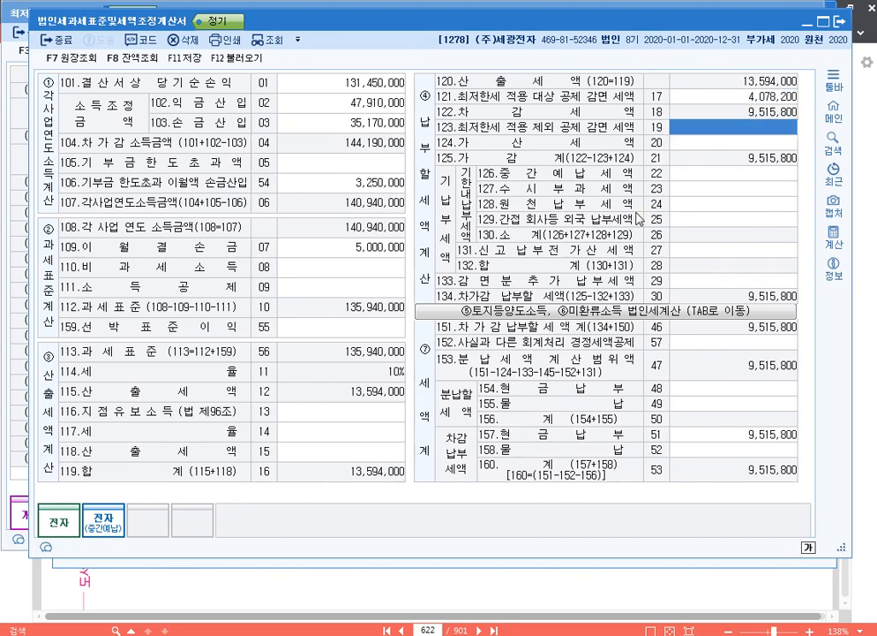
{"action": "type", "text": "1500000"}
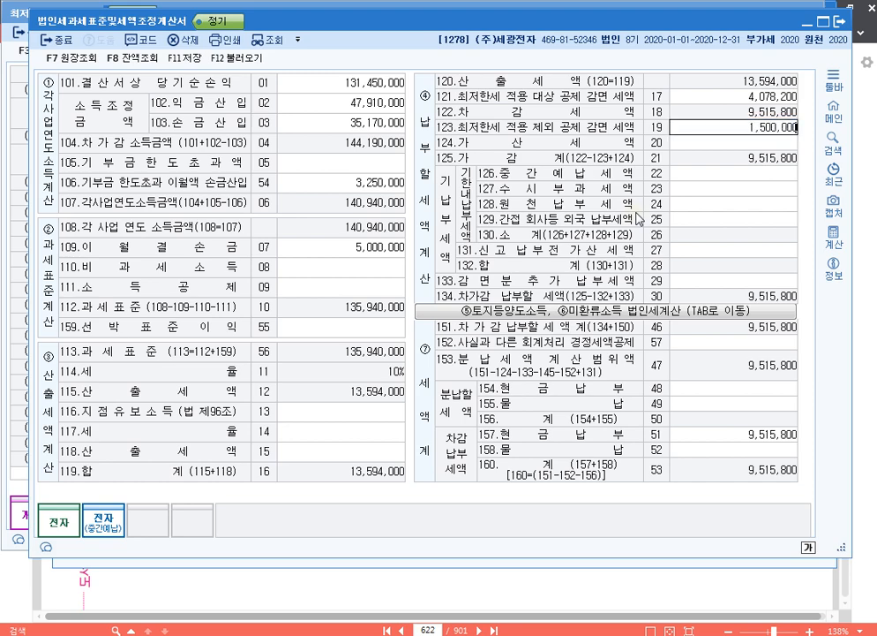
{"action": "key", "text": "Return"}
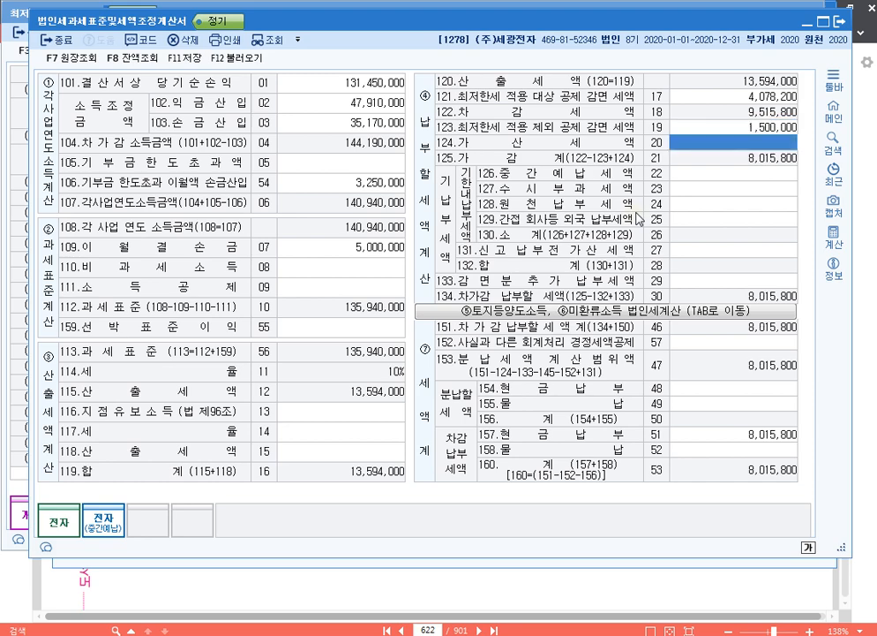
Calculate 15,000,000 × 0.0025 in the form's calculator with 소수점 처리 set to 4자리
{"action": "left_click", "coordinate": [837, 246]}
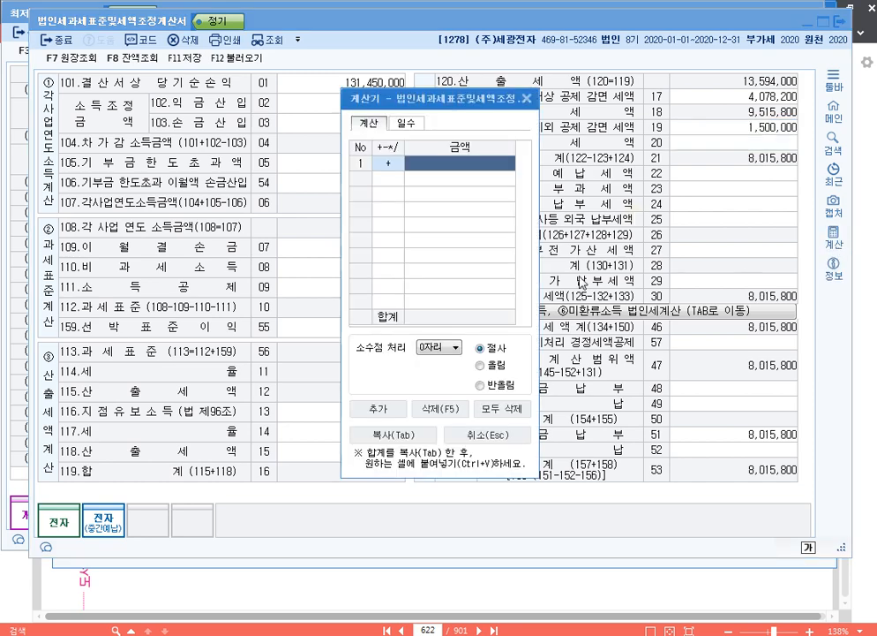
{"action": "left_click", "coordinate": [454, 348]}
{"action": "left_click", "coordinate": [439, 395]}
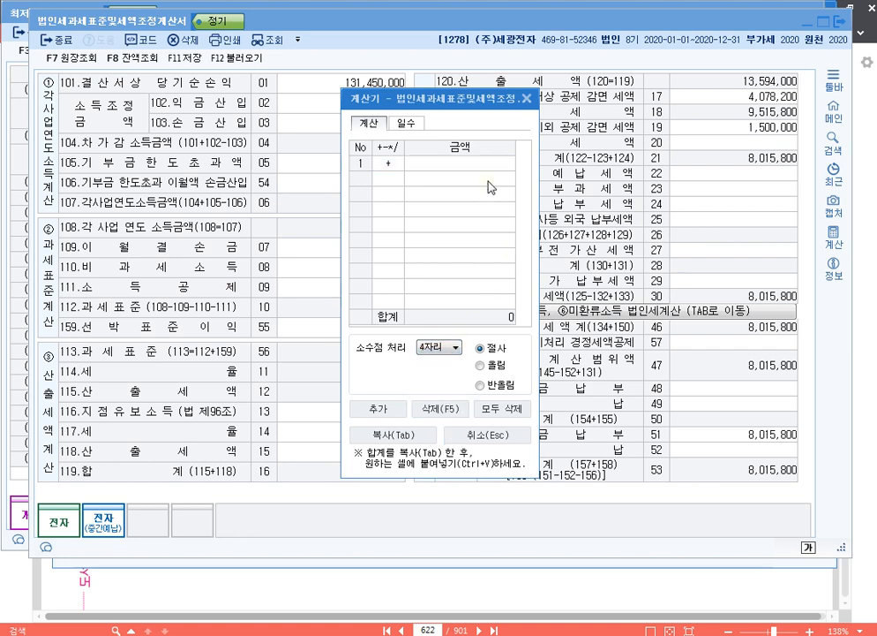
{"action": "left_click", "coordinate": [495, 164]}
{"action": "type", "text": "15000000"}
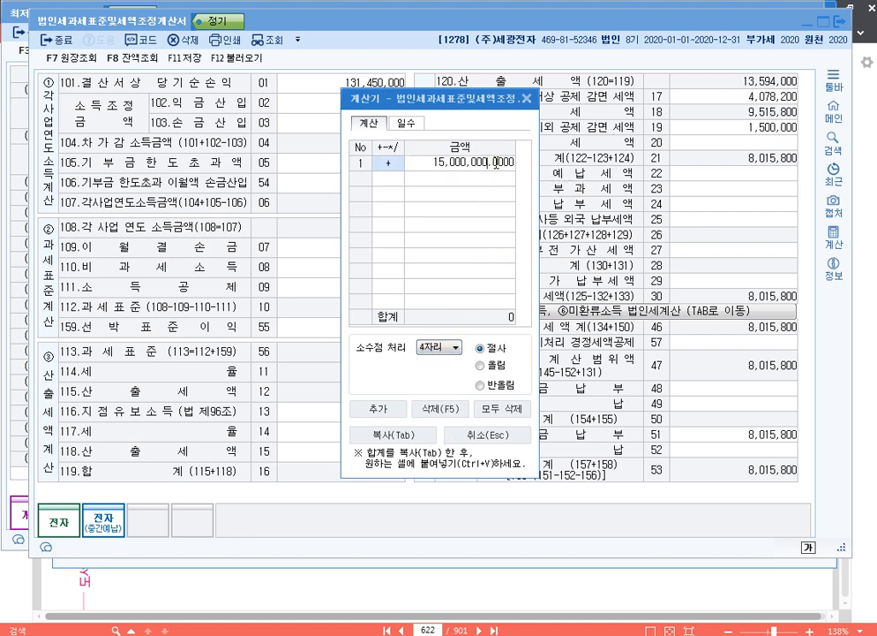
{"action": "key", "text": "Return"}
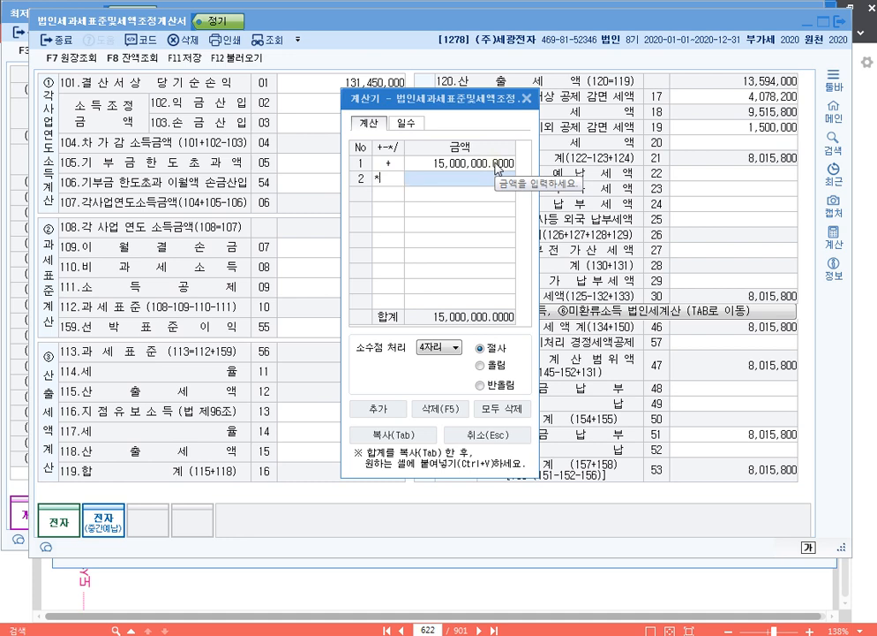
{"action": "key", "text": "asterisk"}
{"action": "type", "text": "0."}
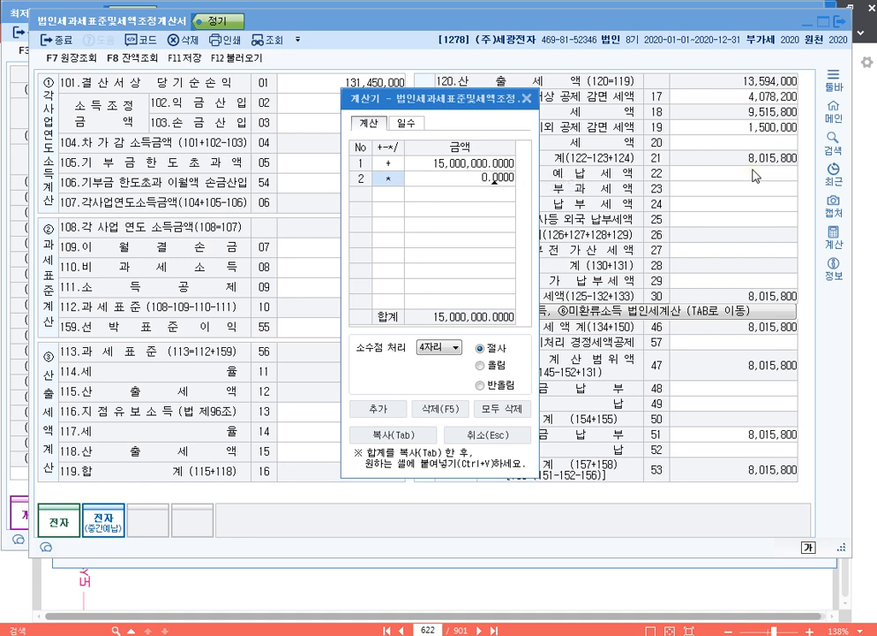
{"action": "type", "text": "0025"}
{"action": "key", "text": "Return"}
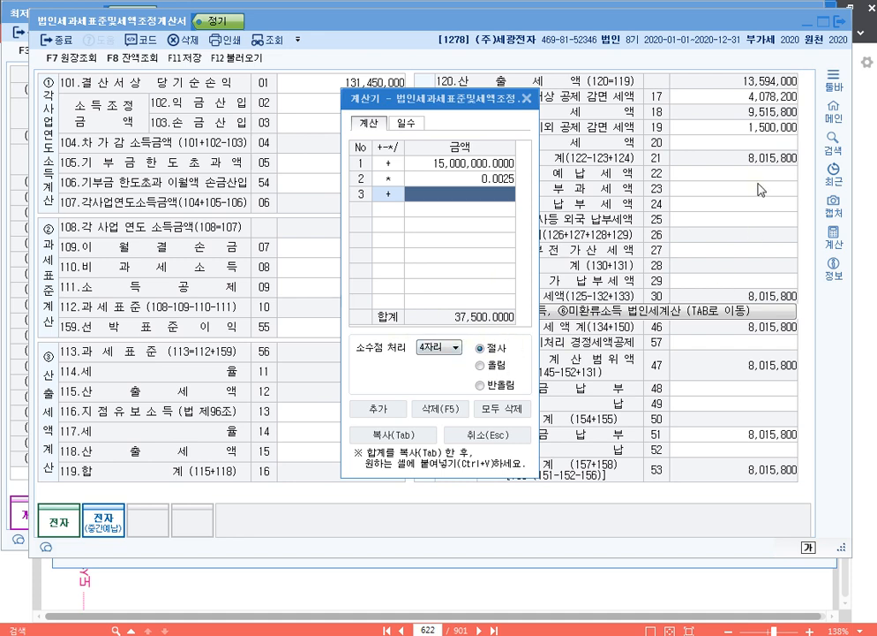
Enter 37,500 for 124.가산세액 in 법인세과세표준및세액조정계산서
{"action": "left_click", "coordinate": [776, 142]}
{"action": "type", "text": "37,5"}
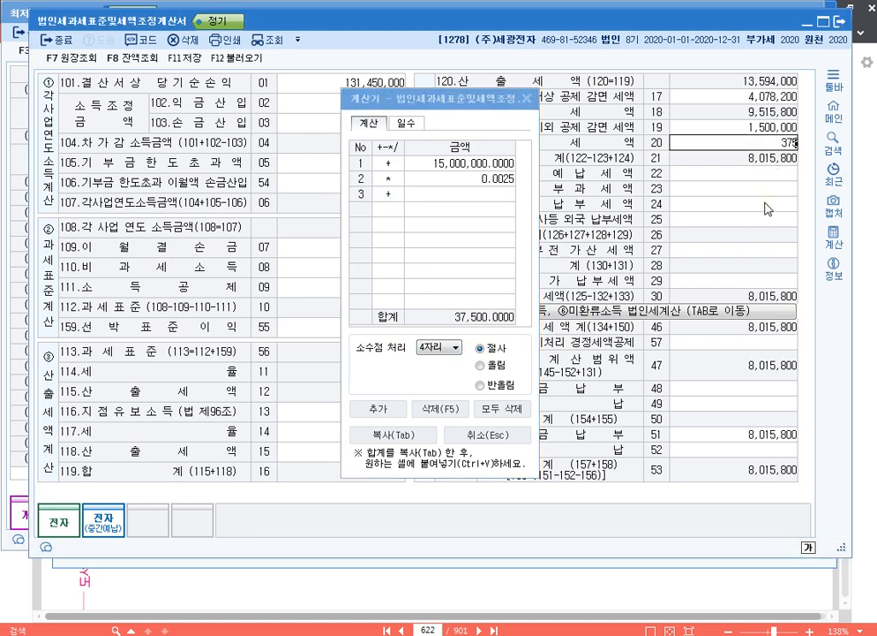
{"action": "type", "text": "00"}
{"action": "key", "text": "Return"}
{"action": "key", "text": "Up"}
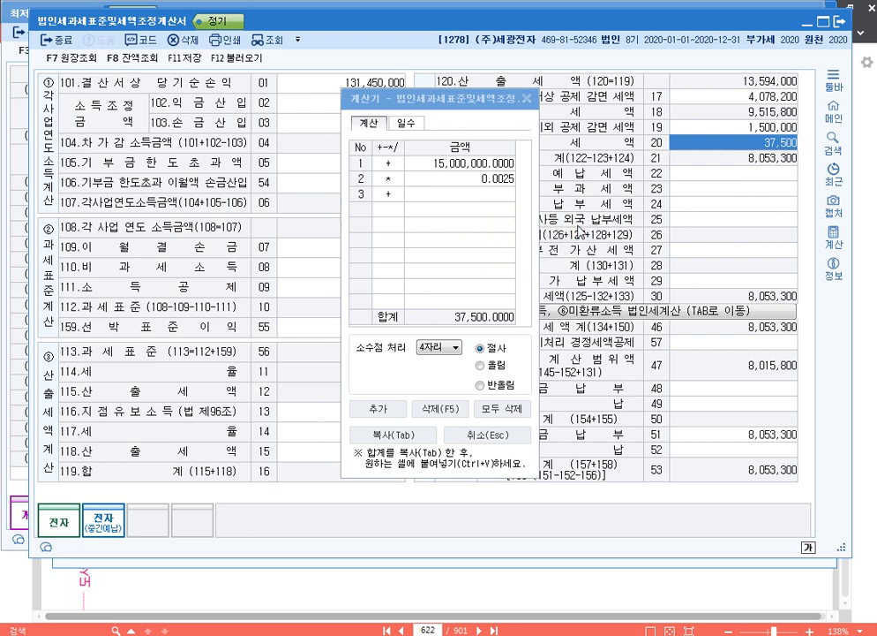
Close the calculator, enter 1,270,000 for 126.중간예납세액, and save 법인세과세표준및세액조정계산서
{"action": "left_click", "coordinate": [529, 103]}
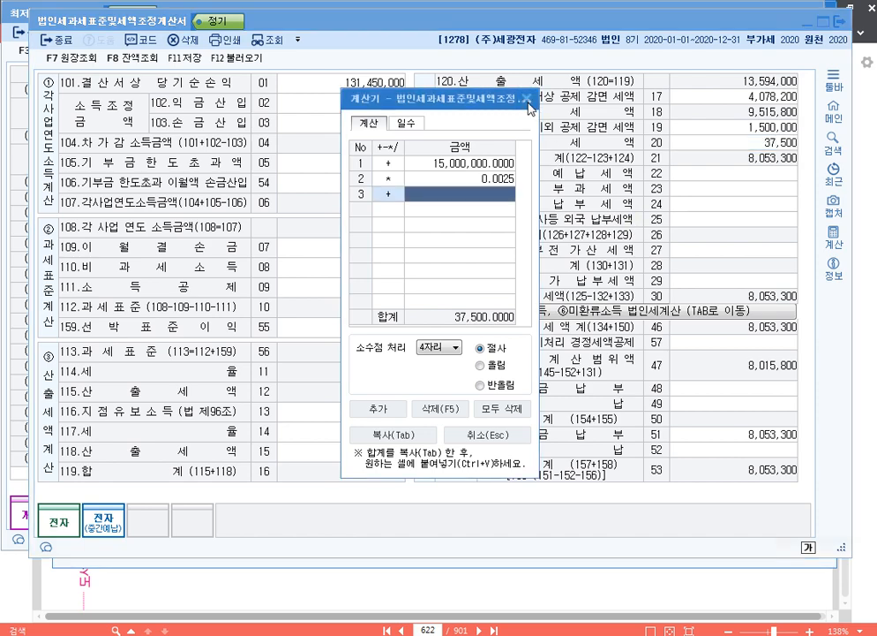
{"action": "left_click", "coordinate": [717, 177]}
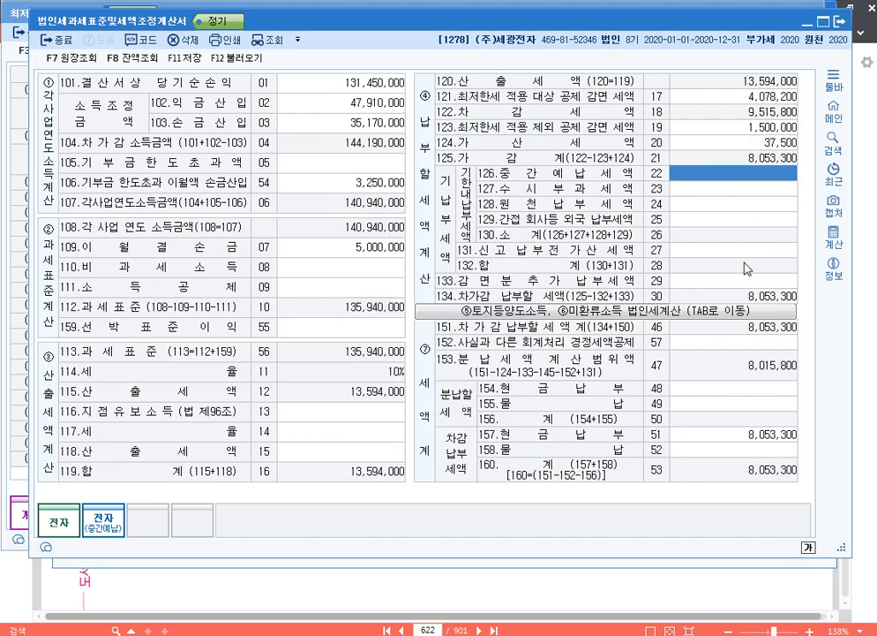
{"action": "type", "text": "1270000"}
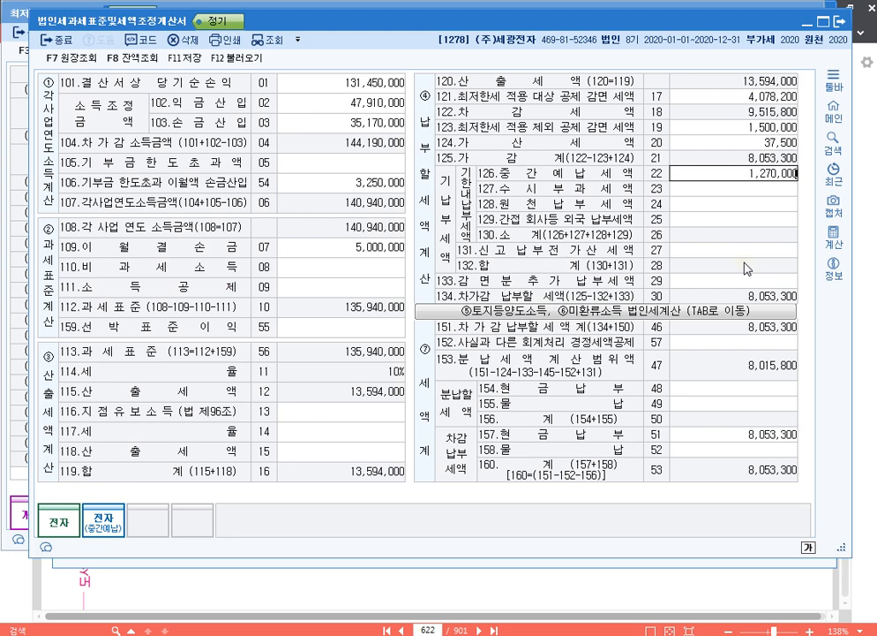
{"action": "key", "text": "Return"}
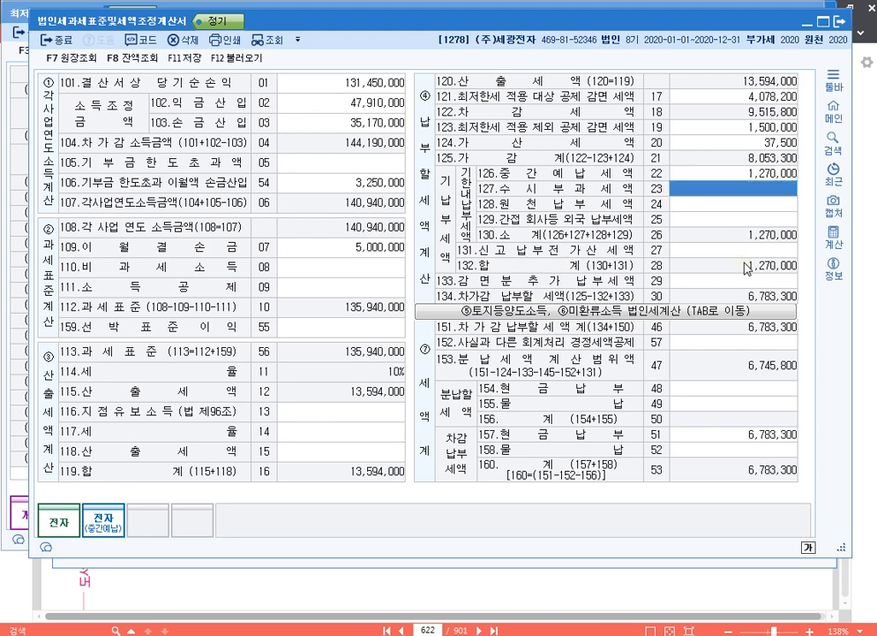
{"action": "key", "text": "Return"}
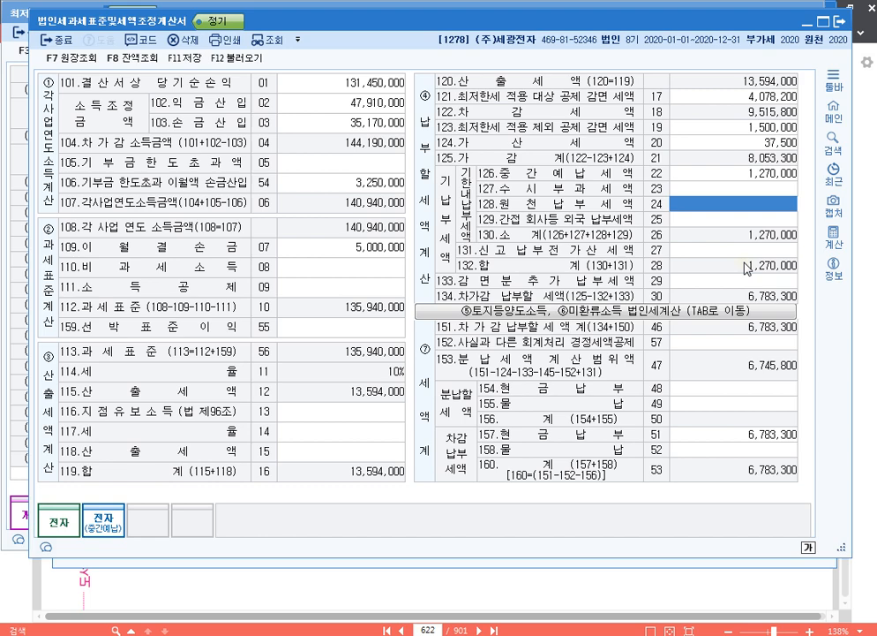
{"action": "left_click", "coordinate": [194, 60]}
Bring 최저한세조정계산서 into view, and close both it and 법인세과세표준및세액조정계산서 to return to the 법인조정 II menu
{"action": "left_click", "coordinate": [755, 97]}
{"action": "left_click_drag", "start_coordinate": [749, 24], "coordinate": [654, 99]}
{"action": "left_click", "coordinate": [663, 28]}
{"action": "left_click_drag", "start_coordinate": [623, 15], "coordinate": [681, 23]}
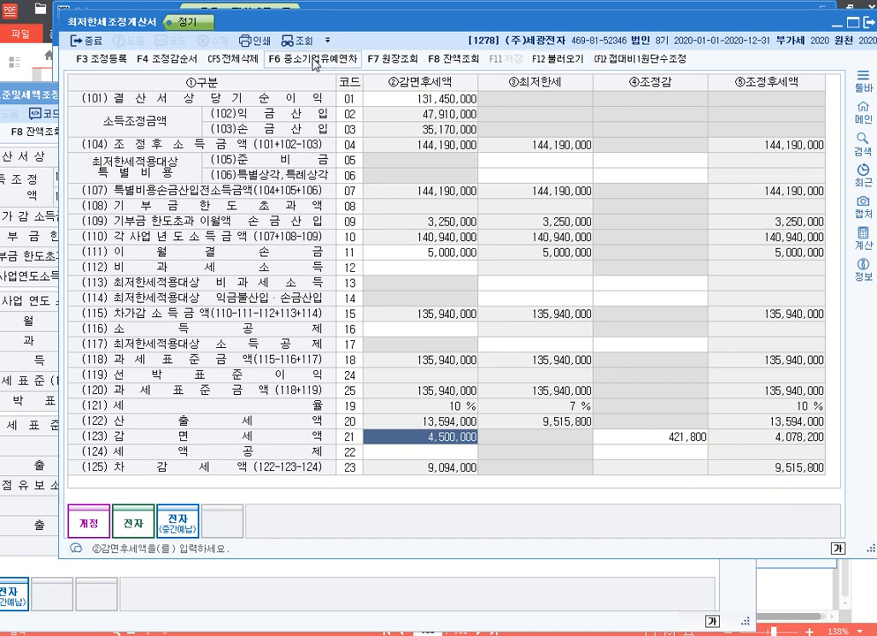
{"action": "left_click", "coordinate": [838, 23]}
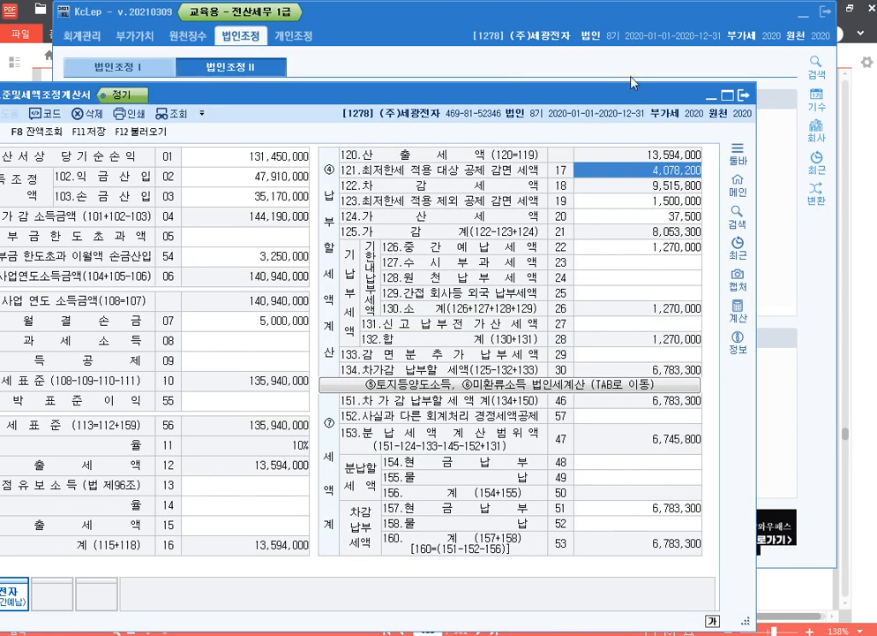
{"action": "left_click", "coordinate": [742, 86]}
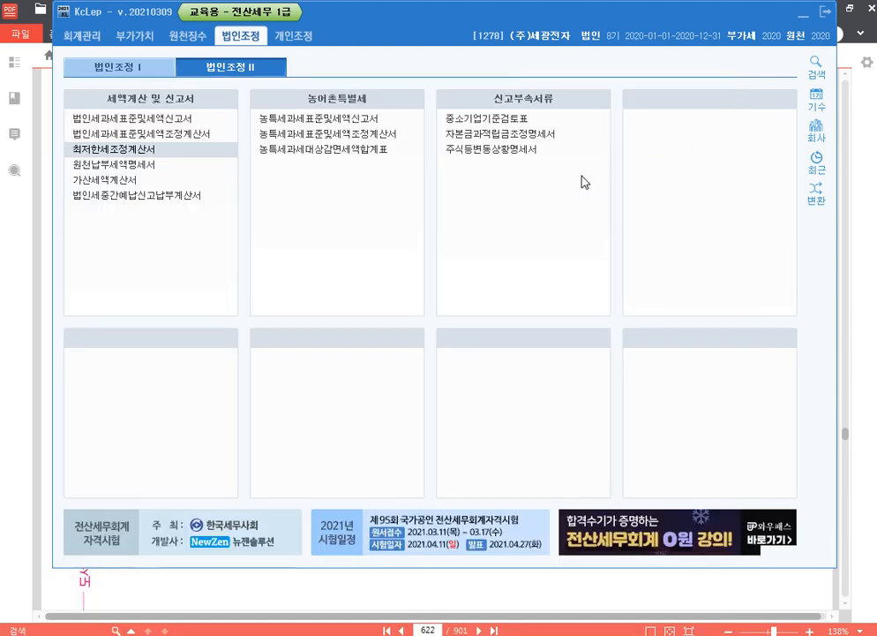